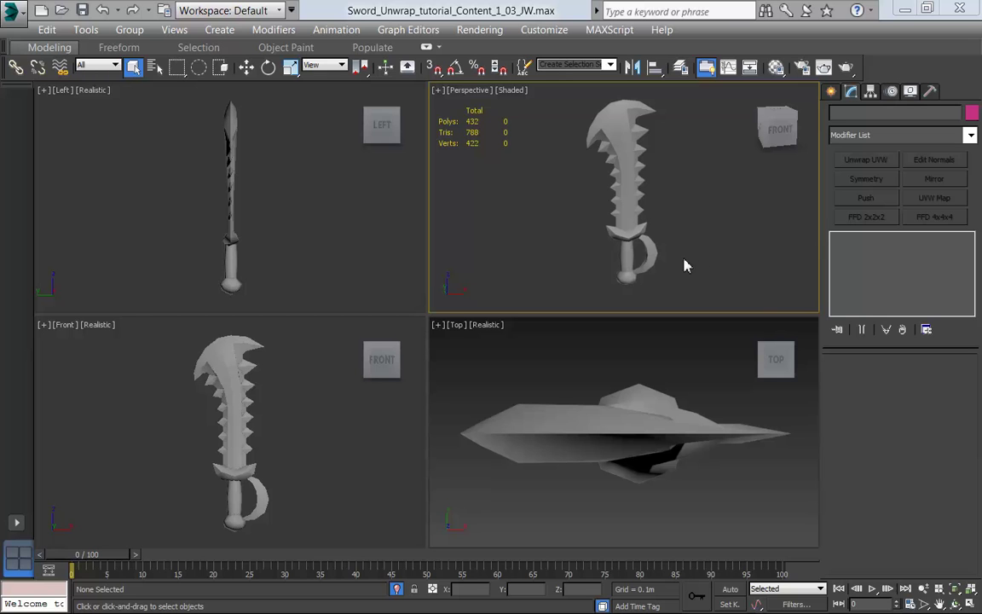
# Maximize the Perspective viewport and select the sword model
pyautogui.moveTo(679, 229)
pyautogui.mouseDown()
pyautogui.moveTo(718, 223)
pyautogui.moveTo(706, 231)
pyautogui.mouseUp()
pyautogui.moveTo(706, 231)
pyautogui.keyDown('alt'); pyautogui.mouseDown(button='middle')
pyautogui.moveTo(725, 237)
pyautogui.moveTo(703, 250)
pyautogui.moveTo(571, 234)
pyautogui.moveTo(723, 233)
pyautogui.moveTo(741, 246)
pyautogui.moveTo(737, 256)
pyautogui.moveTo(749, 246)
pyautogui.moveTo(743, 259)
pyautogui.mouseUp(button='middle'); pyautogui.keyUp('alt')
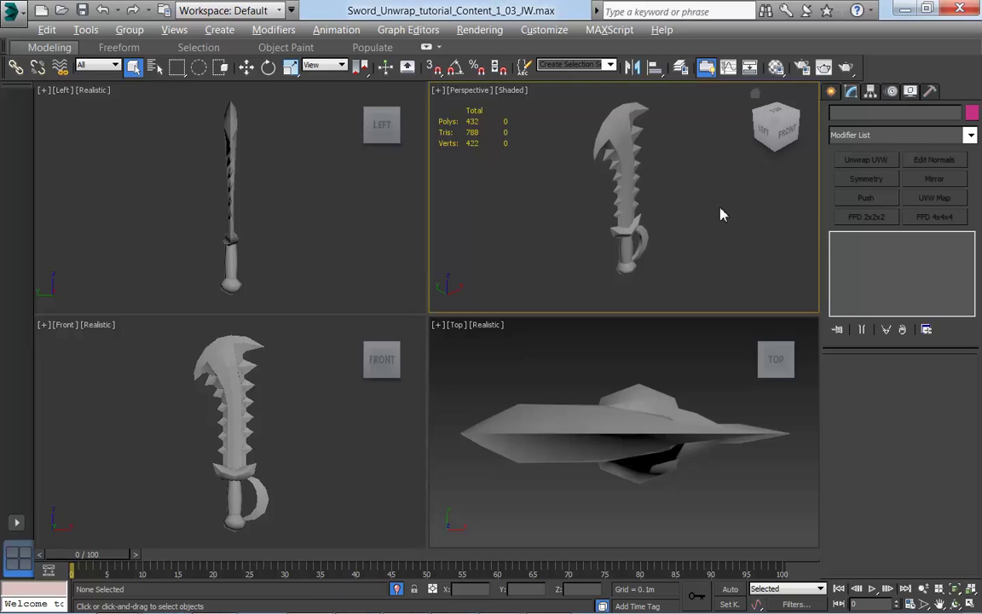
pyautogui.hotkey('alt', 'w')
pyautogui.keyDown('alt'); pyautogui.moveTo(569, 344); pyautogui.dragTo(420, 305, button='middle'); pyautogui.keyUp('alt')
pyautogui.moveTo(633, 318)
pyautogui.keyDown('alt'); pyautogui.mouseDown(button='middle')
pyautogui.moveTo(544, 320)
pyautogui.moveTo(645, 309)
pyautogui.mouseUp(button='middle'); pyautogui.keyUp('alt')
pyautogui.keyDown('alt'); pyautogui.moveTo(557, 313); pyautogui.dragTo(561, 269, button='middle'); pyautogui.keyUp('alt')
pyautogui.click(375, 241)
pyautogui.keyDown('alt'); pyautogui.moveTo(526, 309); pyautogui.dragTo(483, 306, button='middle'); pyautogui.keyUp('alt')
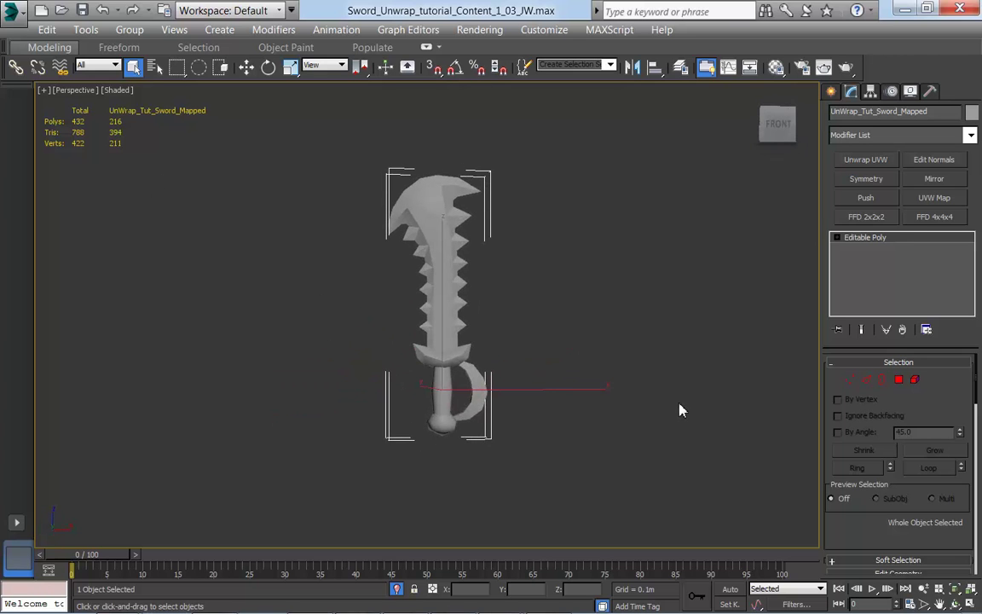
# Examine the sword's polygon layout with edged faces shown and return the viewport to plain shading
pyautogui.press('F4')
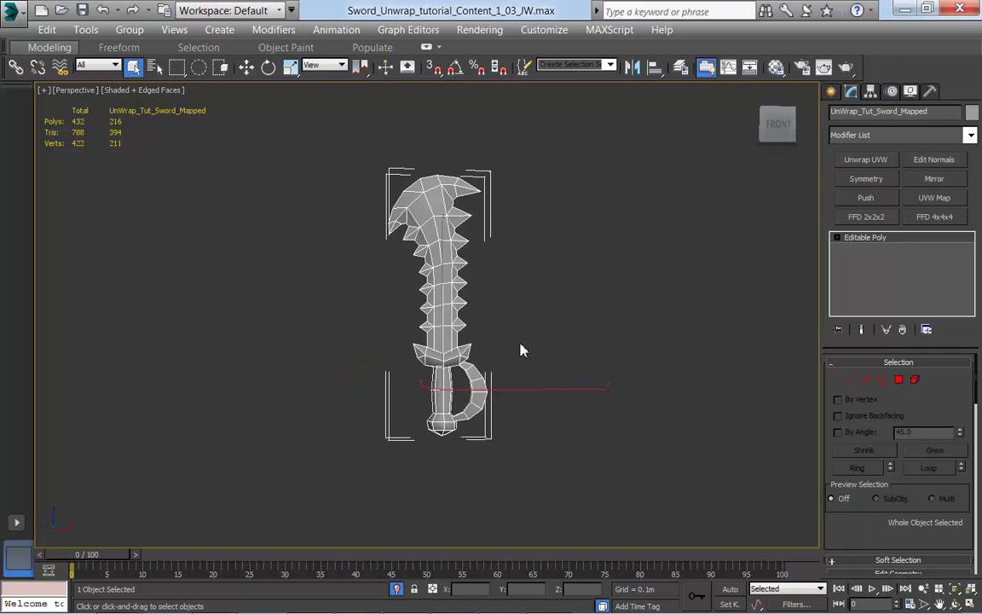
pyautogui.keyDown('alt'); pyautogui.moveTo(594, 344); pyautogui.dragTo(640, 355, button='middle'); pyautogui.keyUp('alt')
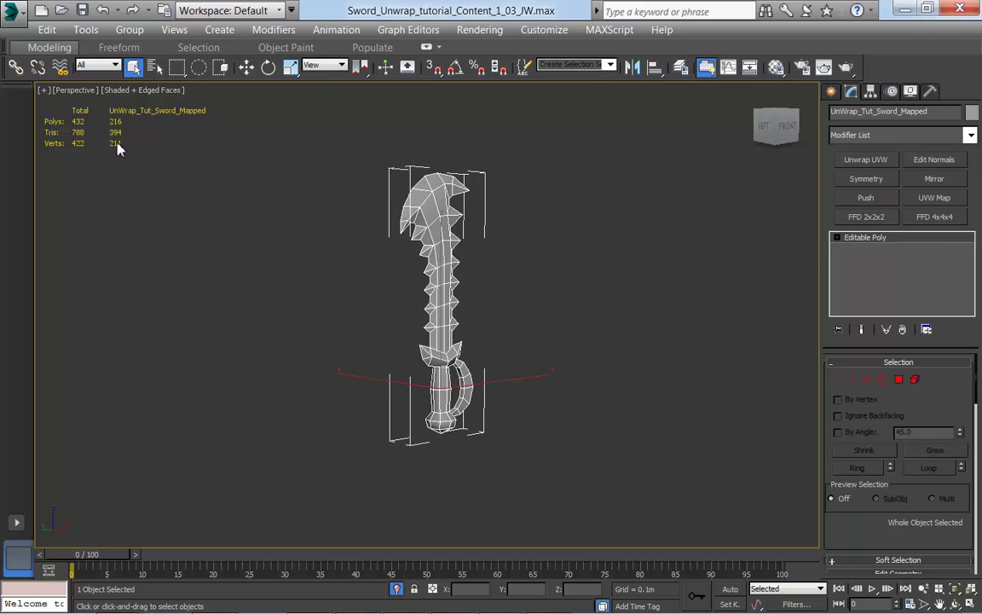
pyautogui.moveTo(625, 333)
pyautogui.keyDown('alt'); pyautogui.mouseDown(button='middle')
pyautogui.moveTo(340, 345)
pyautogui.moveTo(612, 353)
pyautogui.moveTo(587, 353)
pyautogui.moveTo(570, 330)
pyautogui.moveTo(620, 342)
pyautogui.moveTo(568, 333)
pyautogui.moveTo(589, 327)
pyautogui.moveTo(559, 340)
pyautogui.moveTo(633, 335)
pyautogui.moveTo(577, 333)
pyautogui.mouseUp(button='middle'); pyautogui.keyUp('alt')
pyautogui.press('F4')
pyautogui.scroll(3, 573, 340)
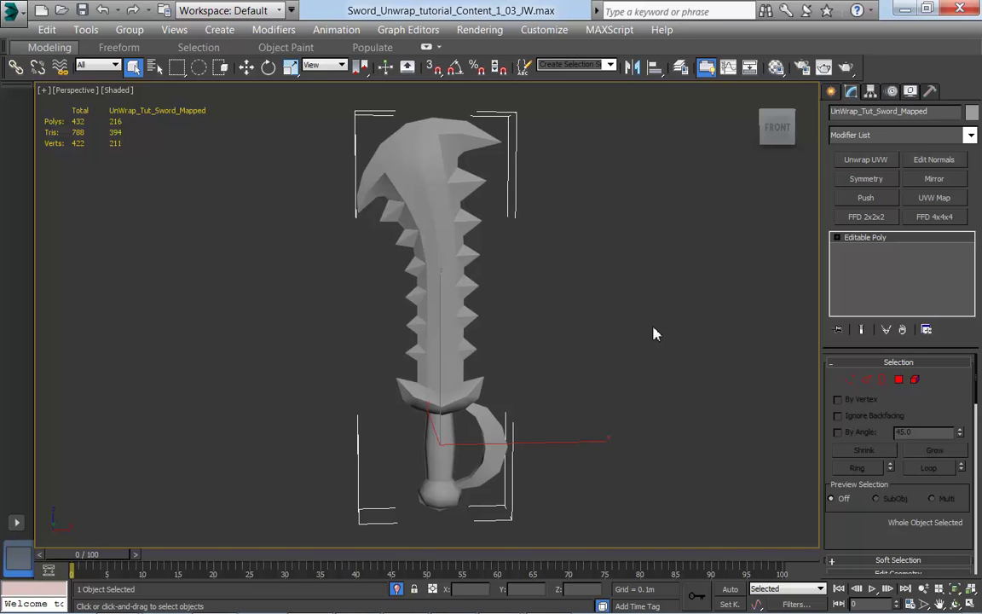
# Apply Sword Material from the Compact Material Editor to the selected sword and close the editor
pyautogui.keyDown('alt'); pyautogui.moveTo(655, 334); pyautogui.dragTo(654, 334, button='middle'); pyautogui.keyUp('alt')
pyautogui.click(482, 33)
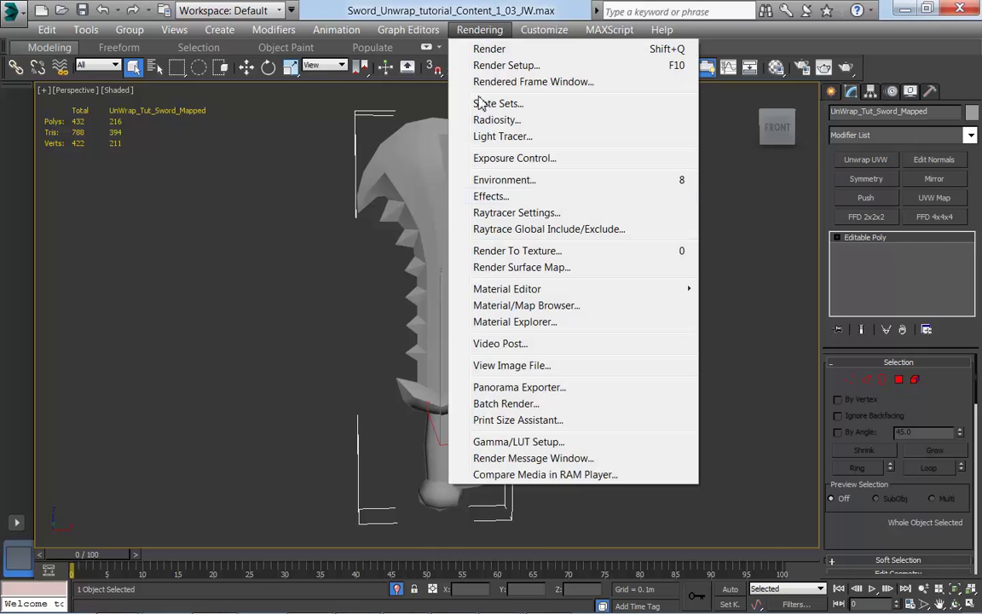
pyautogui.moveTo(503, 294)
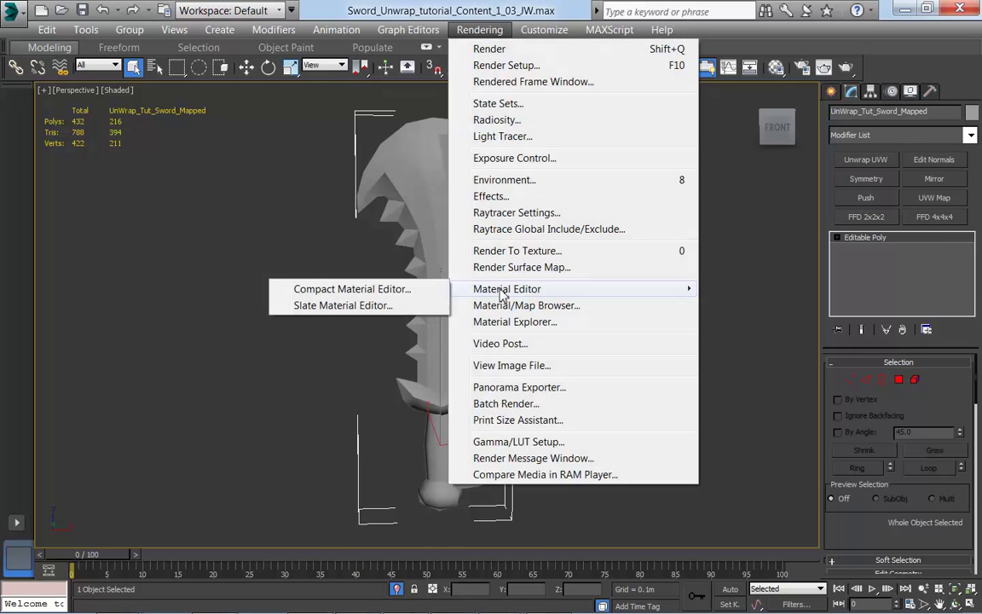
pyautogui.click(368, 294)
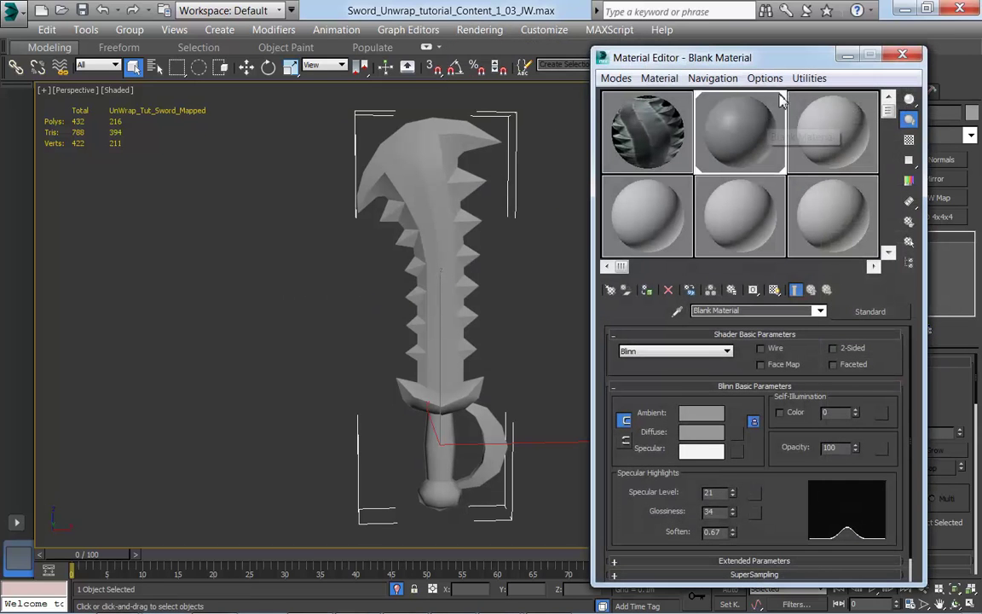
pyautogui.moveTo(718, 57); pyautogui.dragTo(702, 69)
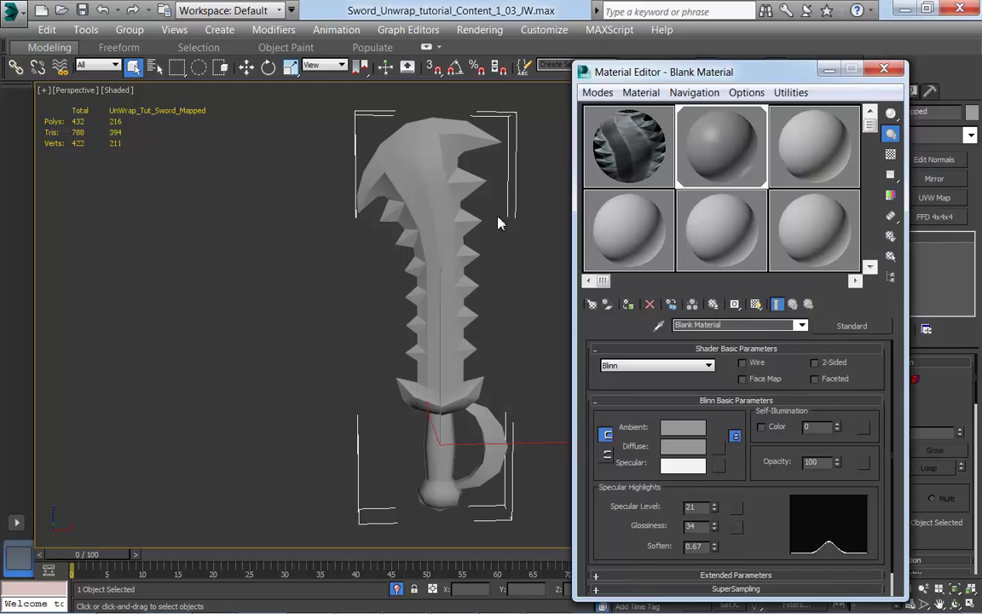
pyautogui.click(636, 152)
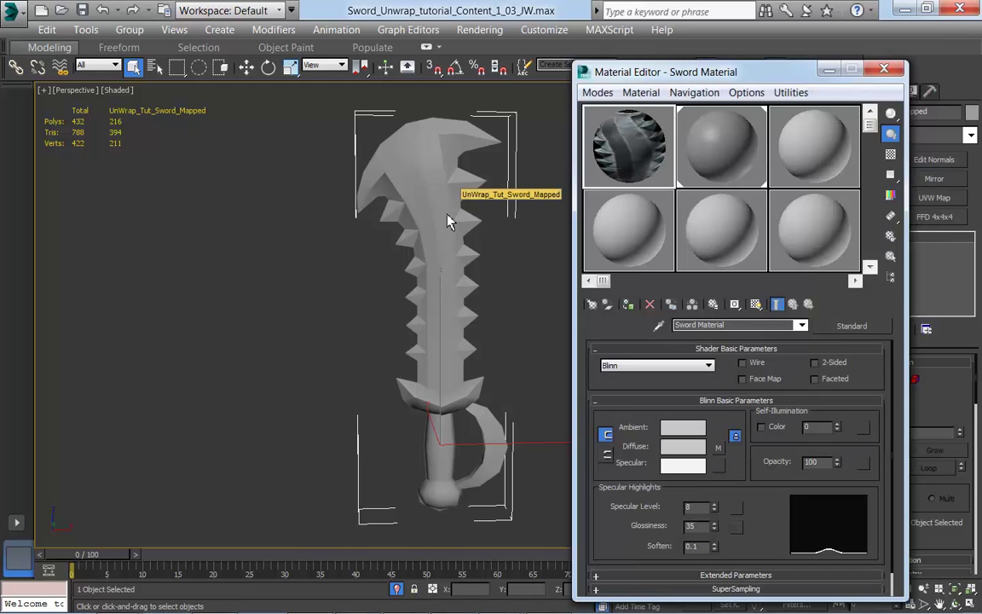
pyautogui.moveTo(450, 222); pyautogui.dragTo(450, 222)
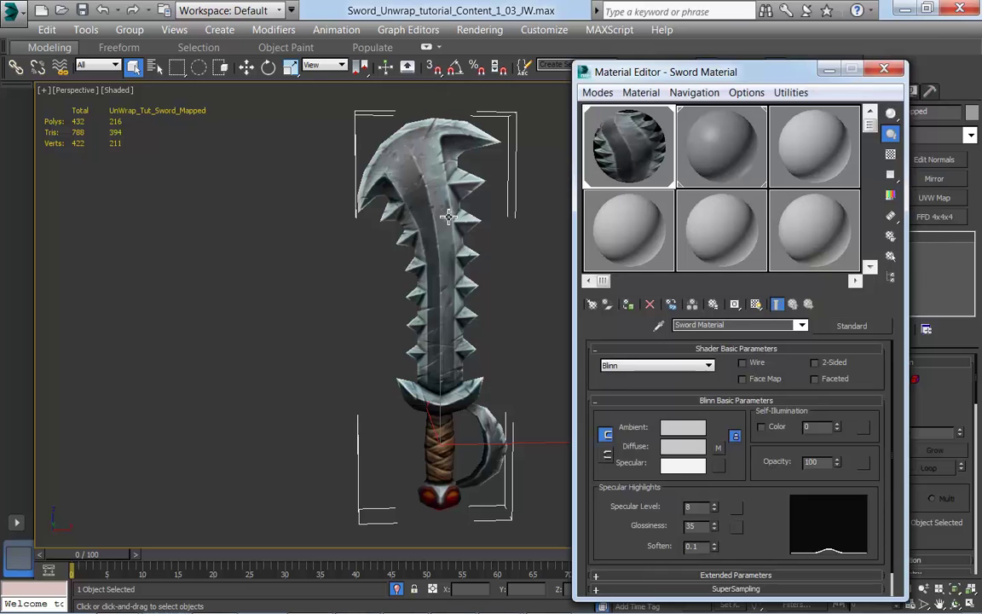
pyautogui.click(885, 70)
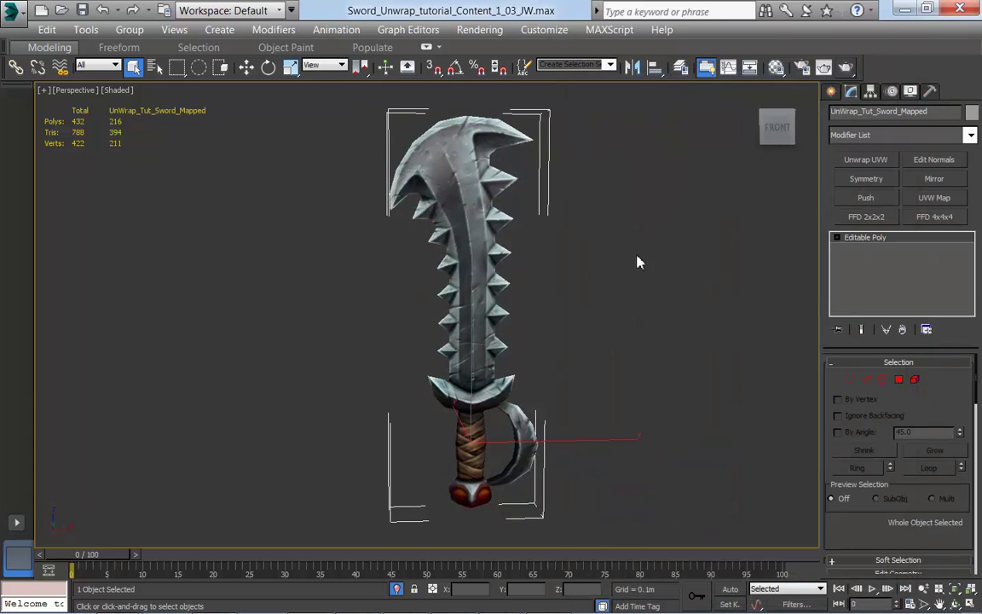
# Unhide all objects in the scene and select the untextured sword UnWrap_Tut_Sword_NoMapping
pyautogui.keyDown('alt'); pyautogui.moveTo(592, 261); pyautogui.dragTo(580, 333, button='middle'); pyautogui.keyUp('alt')
pyautogui.scroll(-2, 601, 256)
pyautogui.scroll(10, 596, 268)
pyautogui.scroll(-4, 639, 427)
pyautogui.scroll(-3, 538, 329)
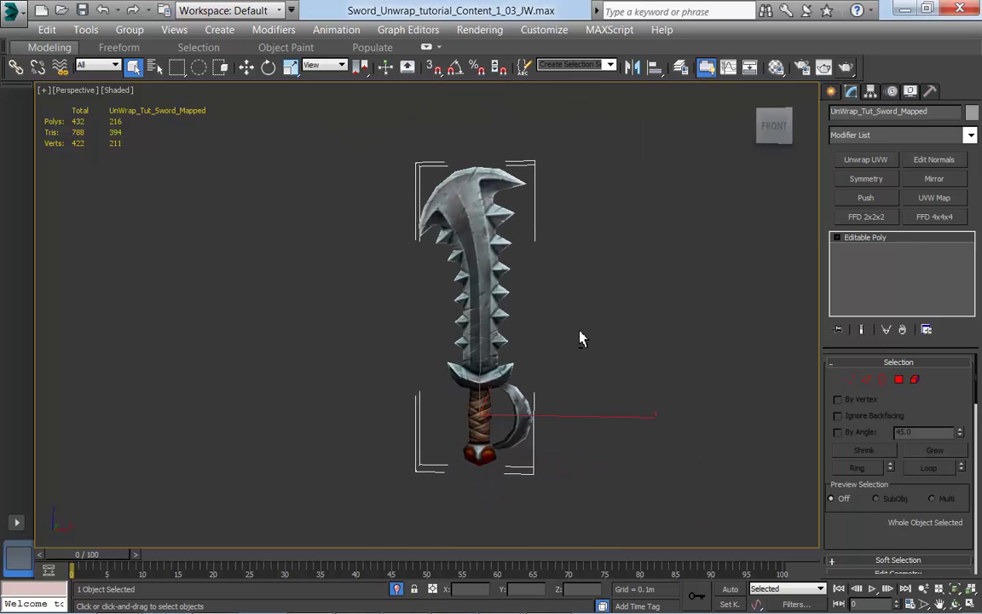
pyautogui.rightClick(592, 227)
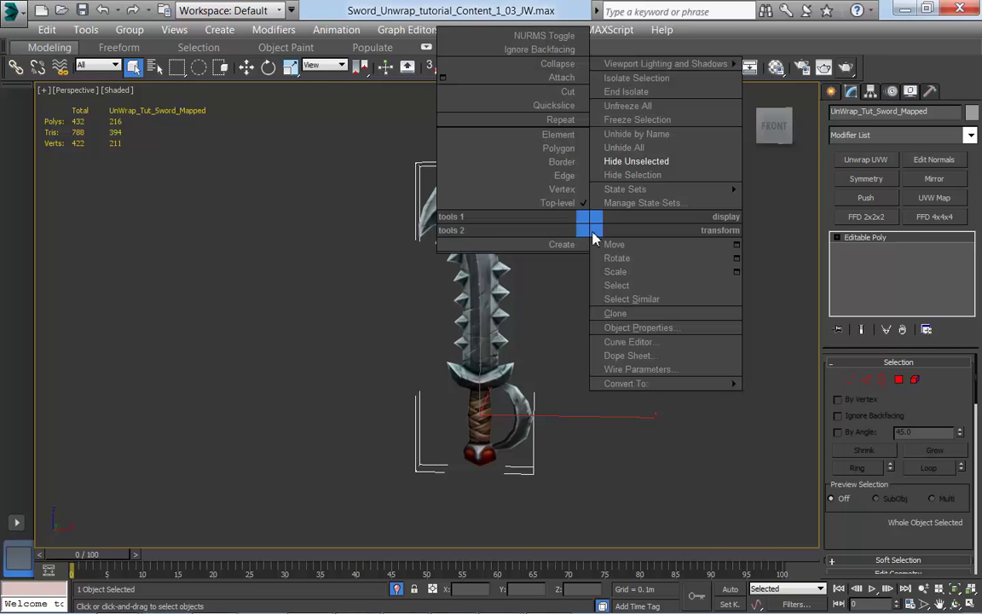
pyautogui.click(631, 147)
pyautogui.scroll(-3, 542, 337)
pyautogui.moveTo(541, 337); pyautogui.dragTo(625, 397, button='middle')
pyautogui.click(489, 340)
pyautogui.scroll(3, 624, 373)
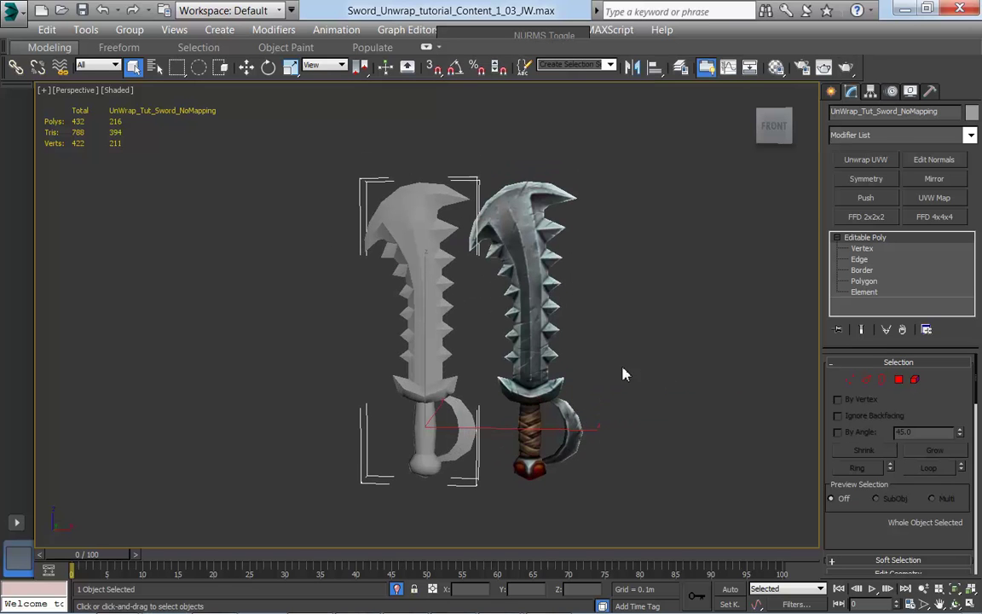
# Hide the textured sword and select the remaining untextured one
pyautogui.keyDown('alt'); pyautogui.moveTo(603, 344); pyautogui.dragTo(577, 318, button='middle'); pyautogui.keyUp('alt')
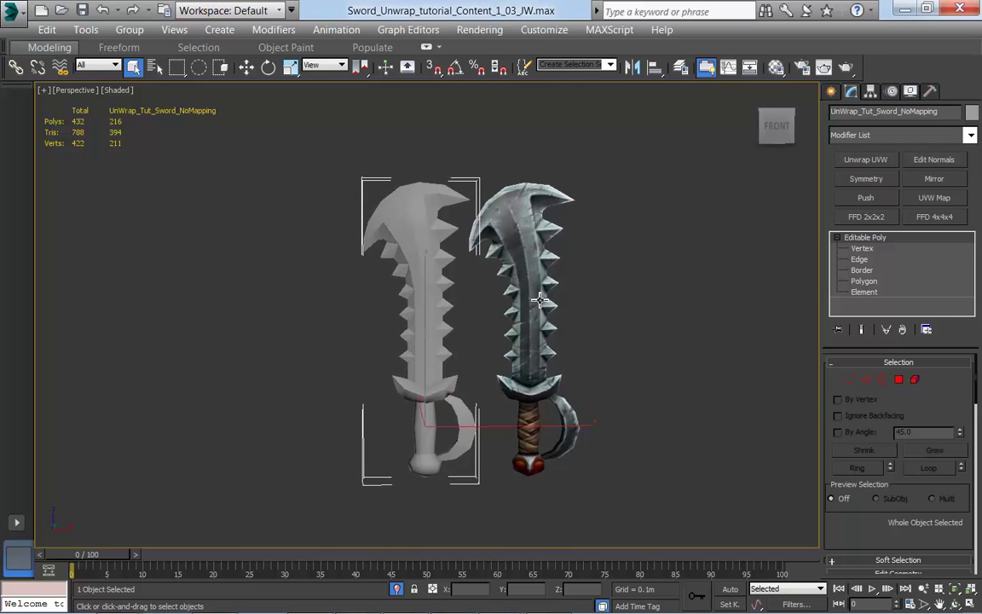
pyautogui.click(539, 298)
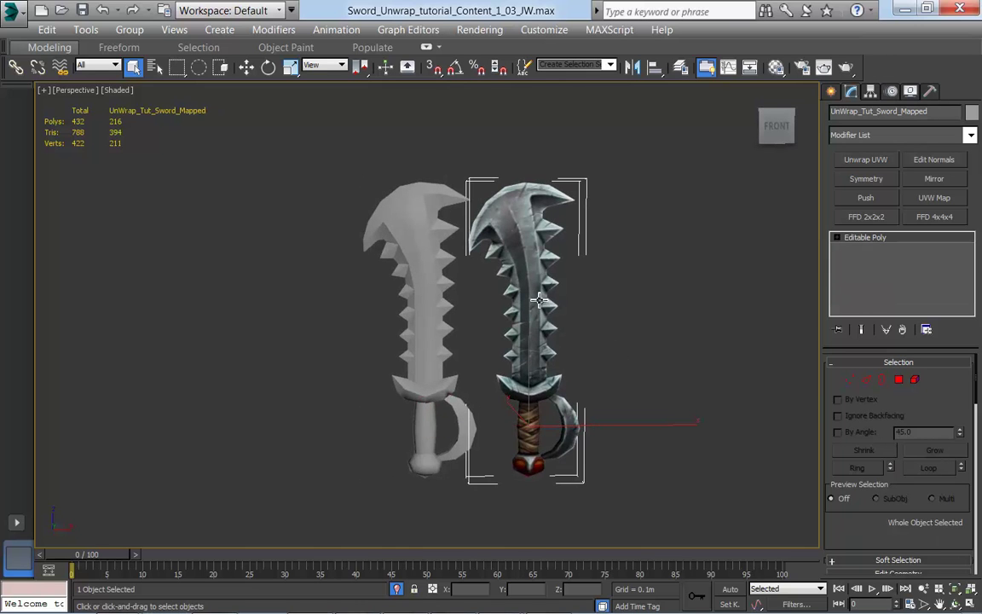
pyautogui.rightClick(531, 291)
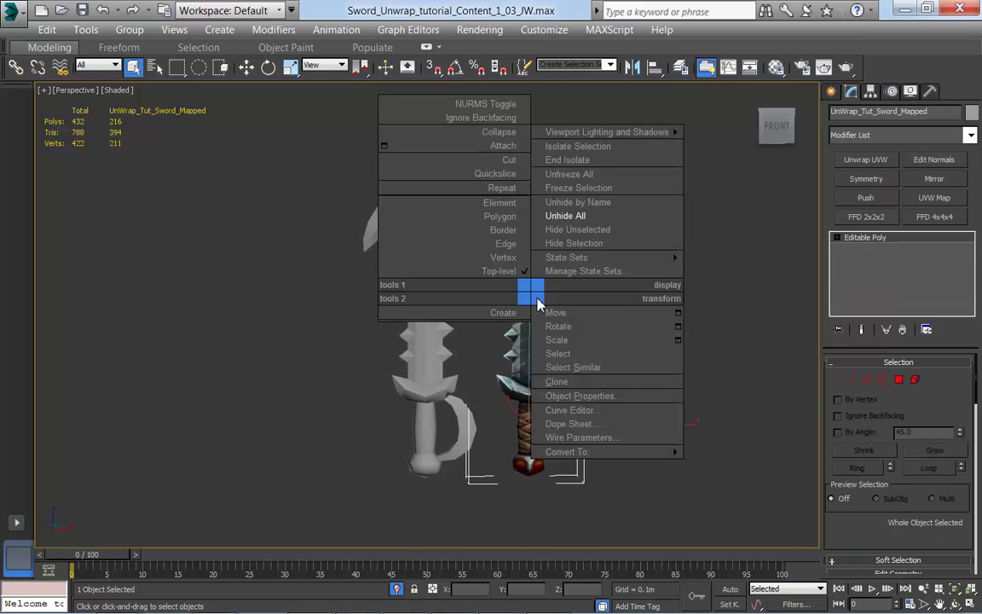
pyautogui.click(588, 245)
pyautogui.moveTo(586, 348); pyautogui.dragTo(669, 346, button='middle')
pyautogui.click(512, 306)
pyautogui.keyDown('alt'); pyautogui.moveTo(512, 306); pyautogui.dragTo(564, 324, button='middle'); pyautogui.keyUp('alt')
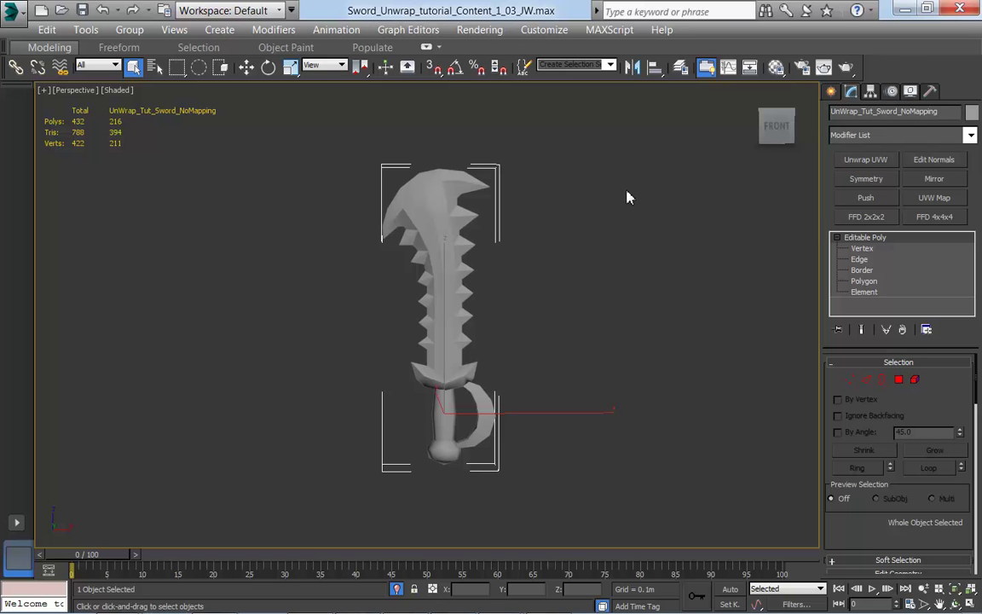
# Apply Sword Material to UnWrap_Tut_Sword_NoMapping and close the Material Editor
pyautogui.press('m')
pyautogui.moveTo(644, 147); pyautogui.dragTo(402, 200)
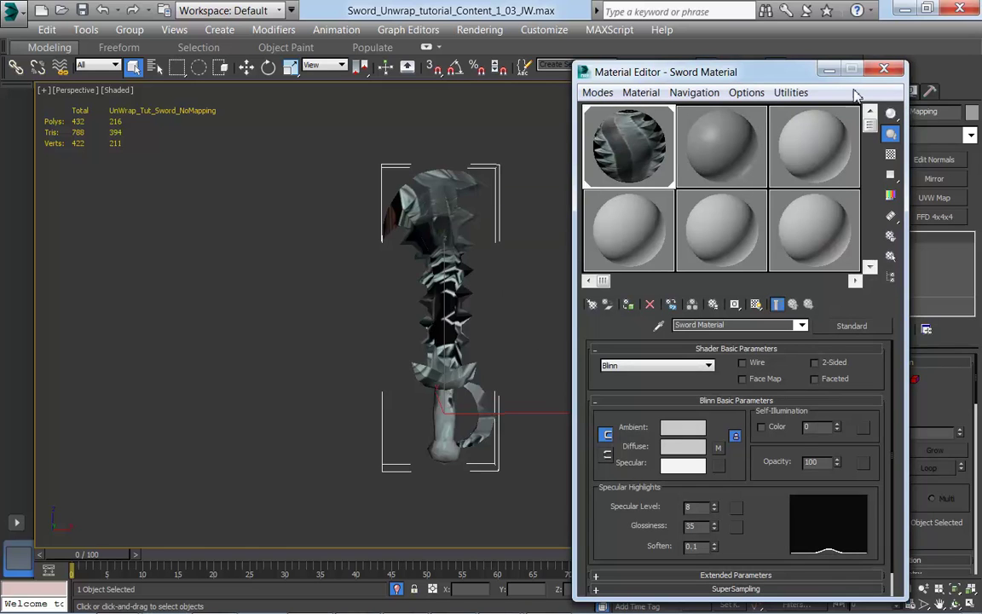
pyautogui.click(883, 68)
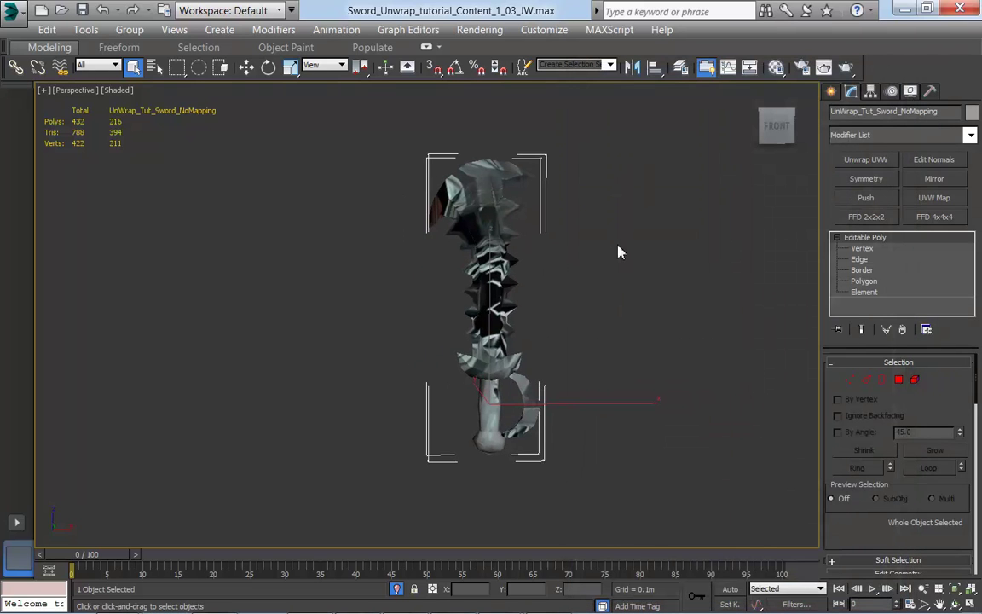
# Add an Unwrap UVW modifier to UnWrap_Tut_Sword_NoMapping
pyautogui.keyDown('alt'); pyautogui.moveTo(610, 291); pyautogui.dragTo(539, 290, button='middle'); pyautogui.keyUp('alt')
pyautogui.keyDown('alt'); pyautogui.moveTo(580, 324); pyautogui.dragTo(471, 170, button='middle'); pyautogui.keyUp('alt')
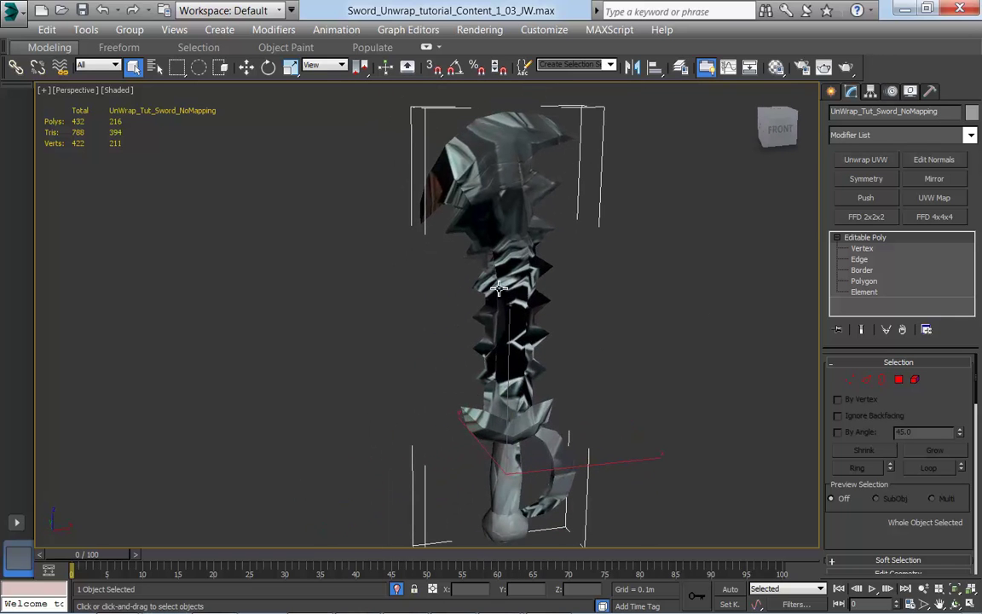
pyautogui.keyDown('alt'); pyautogui.moveTo(563, 361); pyautogui.dragTo(612, 331, button='middle'); pyautogui.keyUp('alt')
pyautogui.scroll(-3, 643, 358)
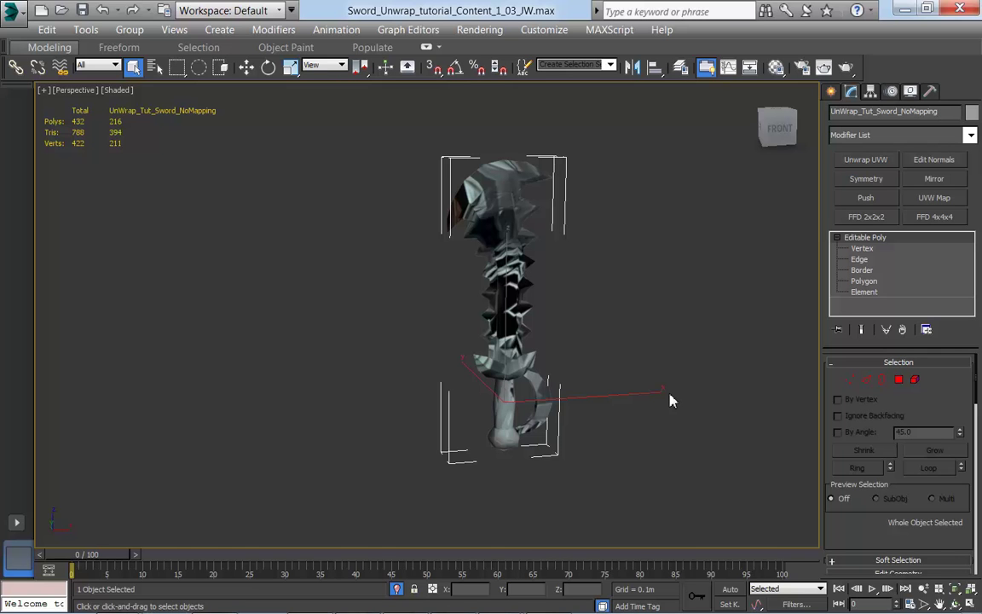
pyautogui.moveTo(662, 396)
pyautogui.keyDown('alt'); pyautogui.mouseDown(button='middle')
pyautogui.moveTo(427, 390)
pyautogui.moveTo(651, 391)
pyautogui.mouseUp(button='middle'); pyautogui.keyUp('alt')
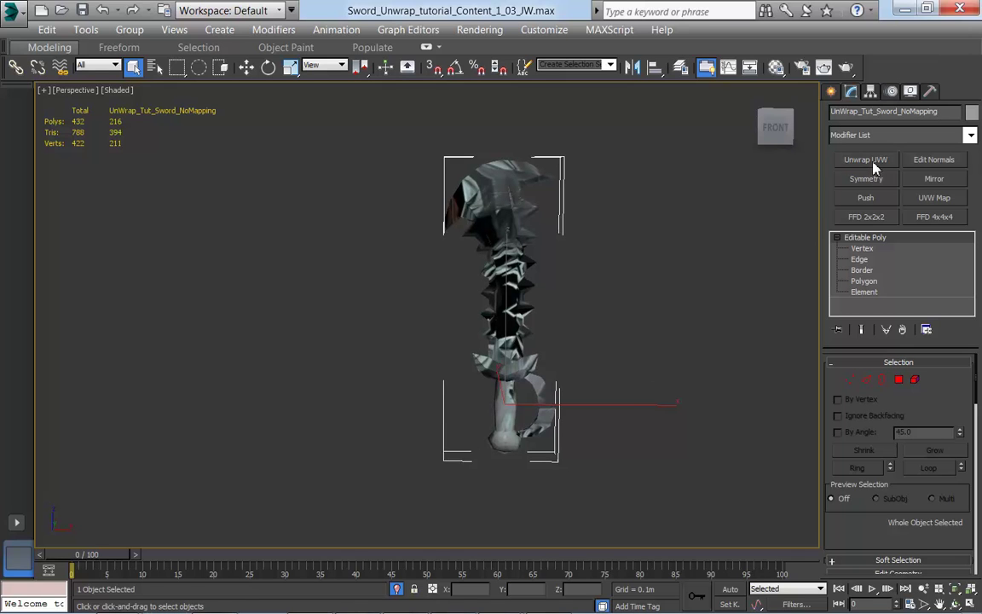
pyautogui.click(971, 138)
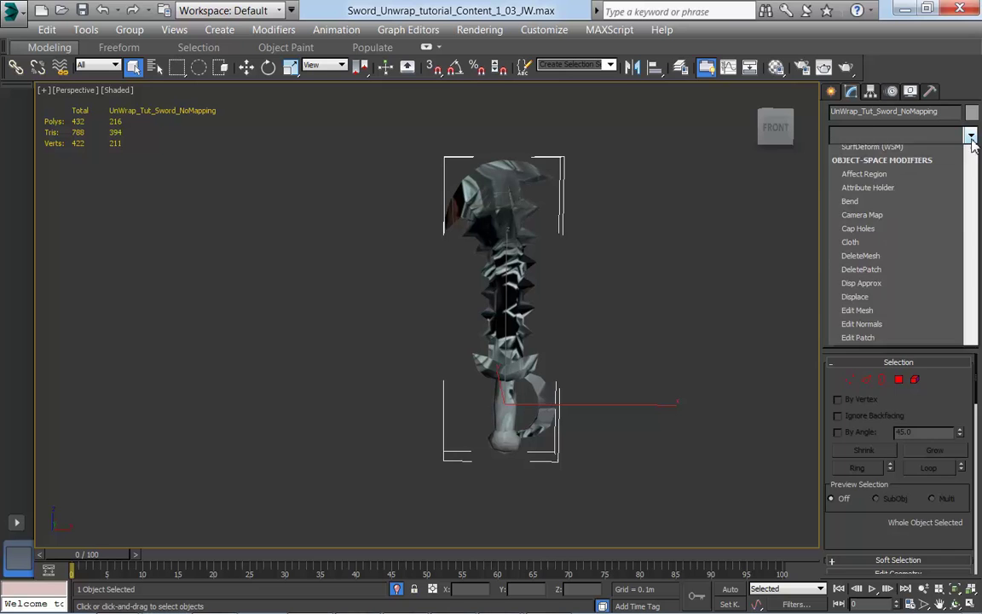
pyautogui.moveTo(972, 210); pyautogui.dragTo(959, 500)
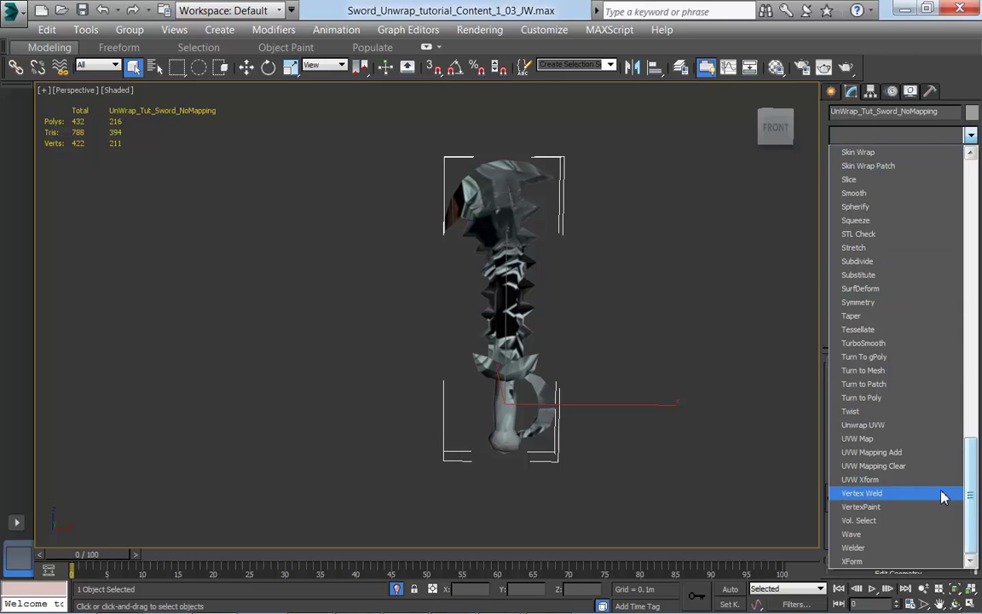
pyautogui.click(875, 426)
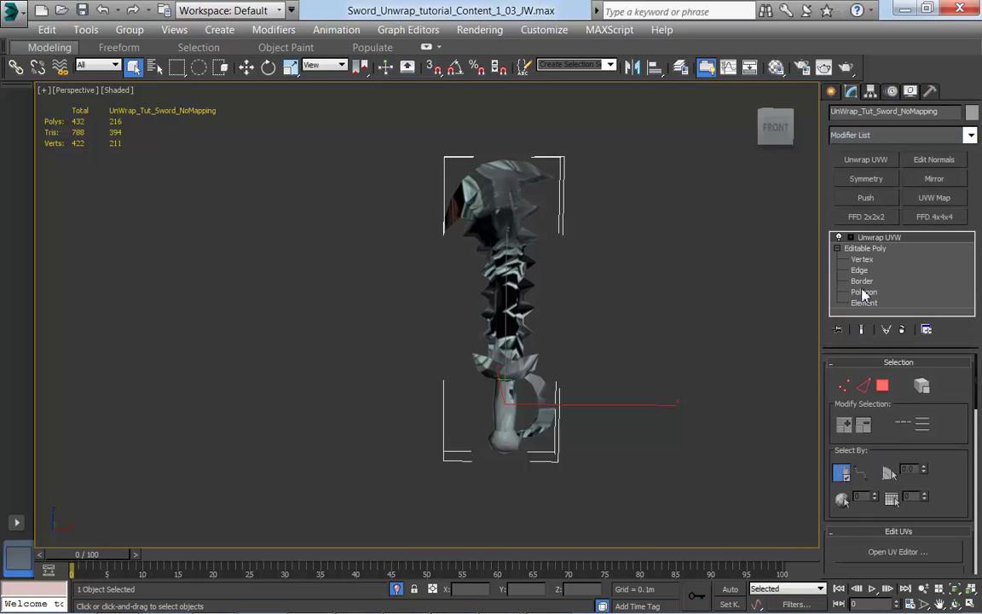
# Select the sword's front-facing polygons at the Unwrap UVW Polygon level and show selected faces shaded
pyautogui.click(851, 237)
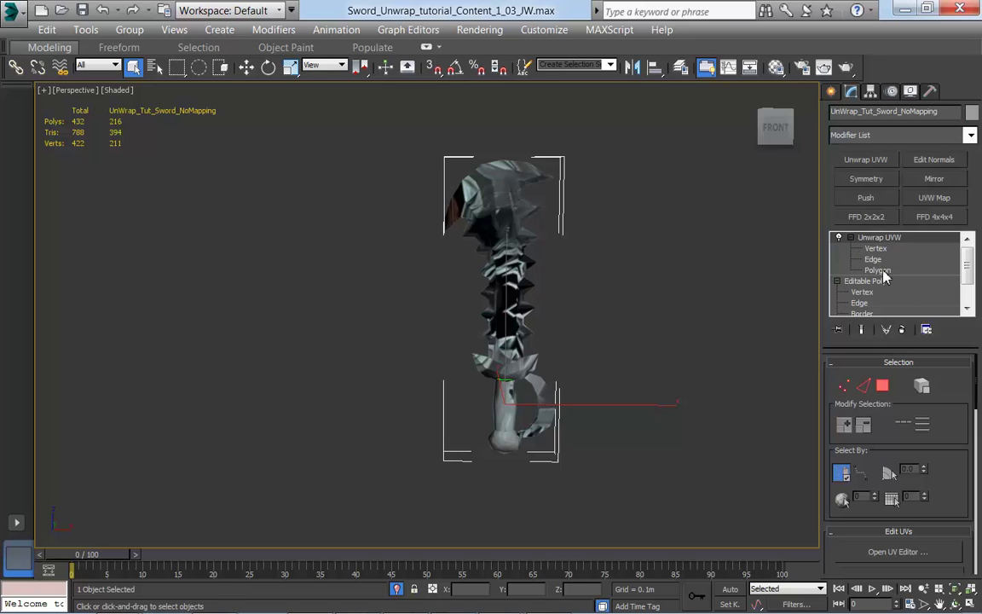
pyautogui.click(878, 270)
pyautogui.moveTo(372, 124); pyautogui.dragTo(629, 494)
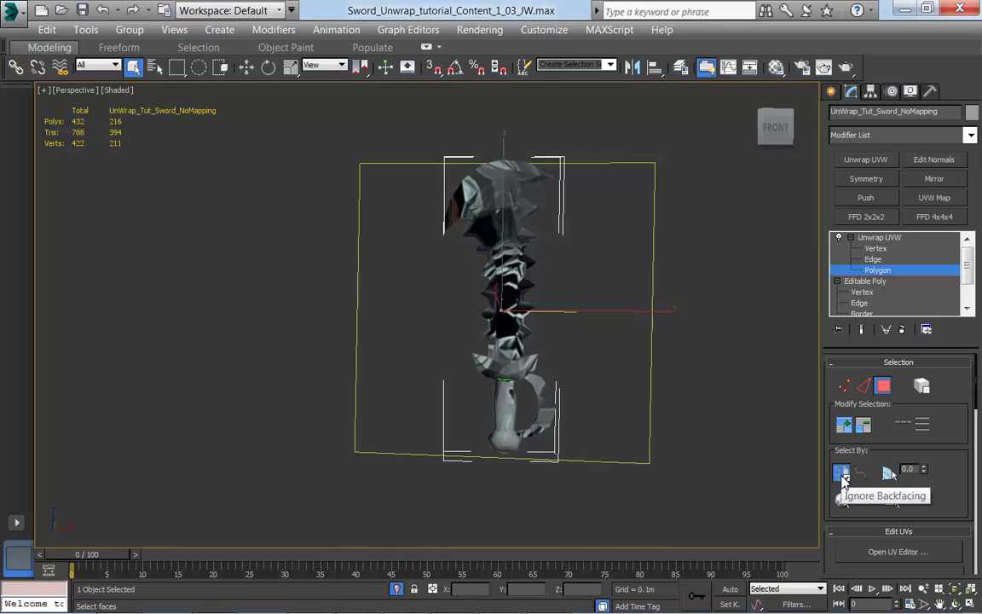
pyautogui.press('F2')
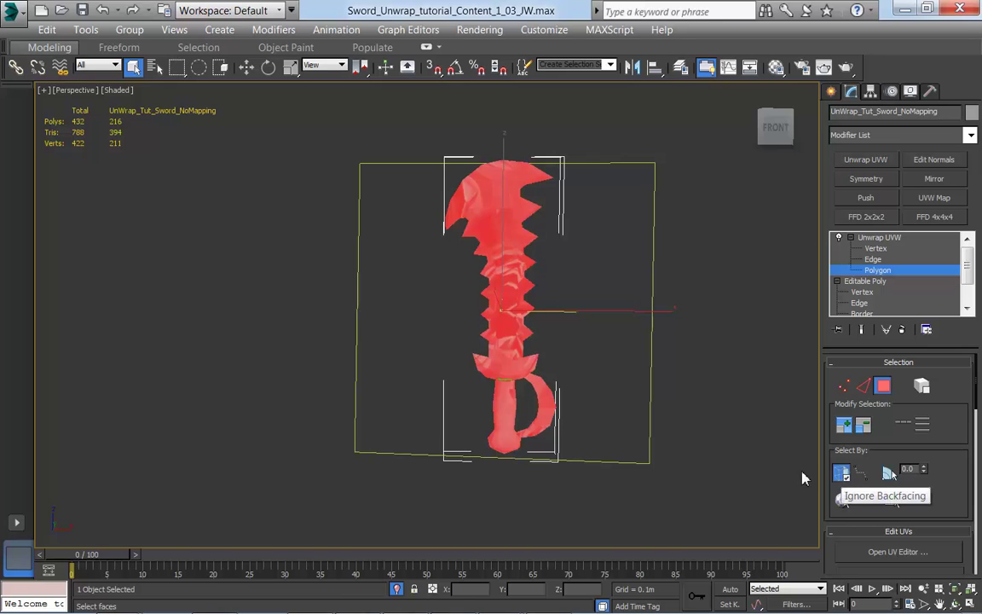
pyautogui.keyDown('alt'); pyautogui.moveTo(733, 412); pyautogui.dragTo(487, 401, button='middle'); pyautogui.keyUp('alt')
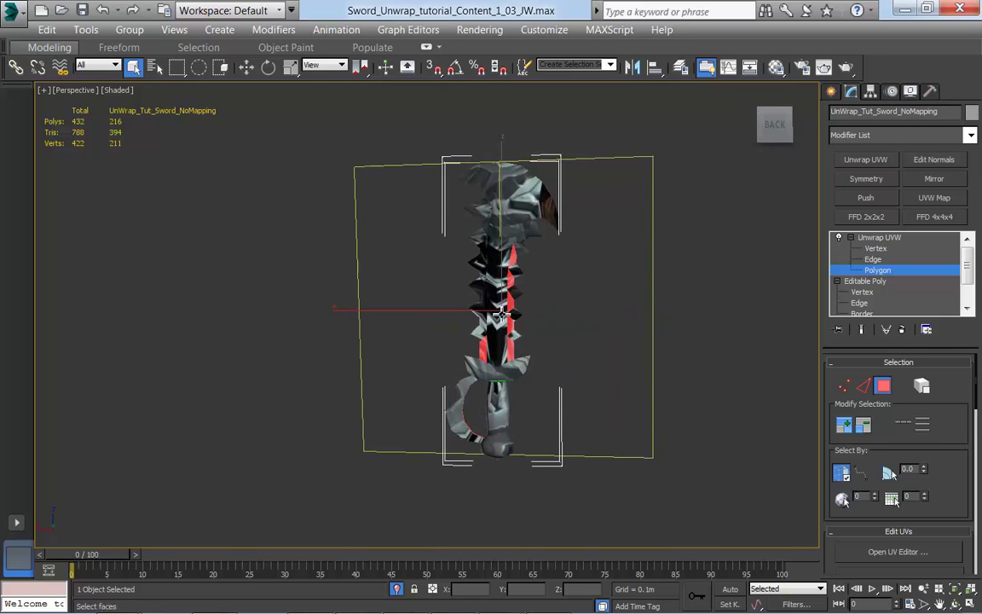
pyautogui.keyDown('alt'); pyautogui.moveTo(410, 358); pyautogui.dragTo(656, 417, button='middle'); pyautogui.keyUp('alt')
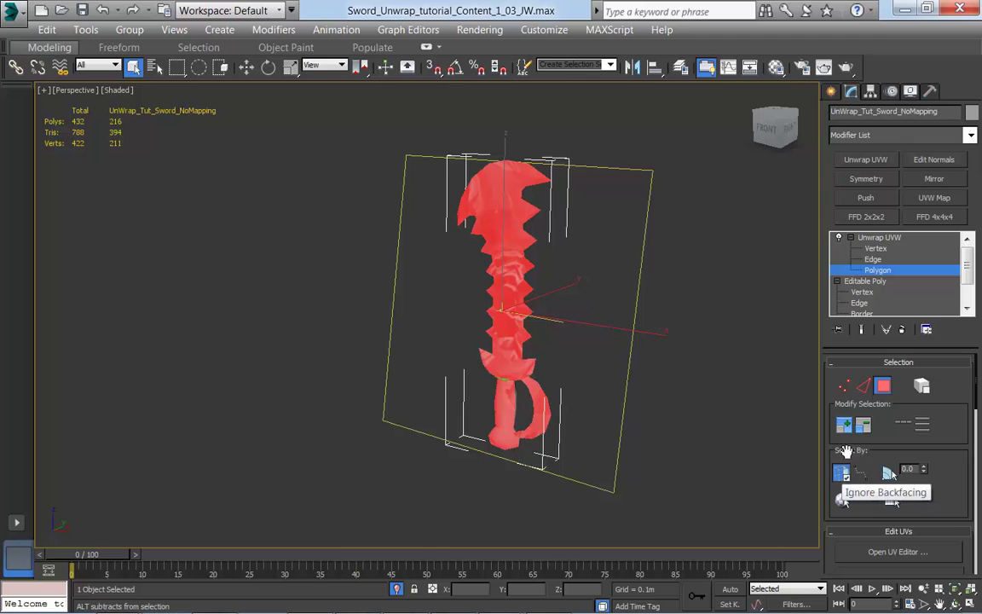
# Turn off Ignore Backfacing, select the sword's polygons on both sides, and clear the selection
pyautogui.click(840, 475)
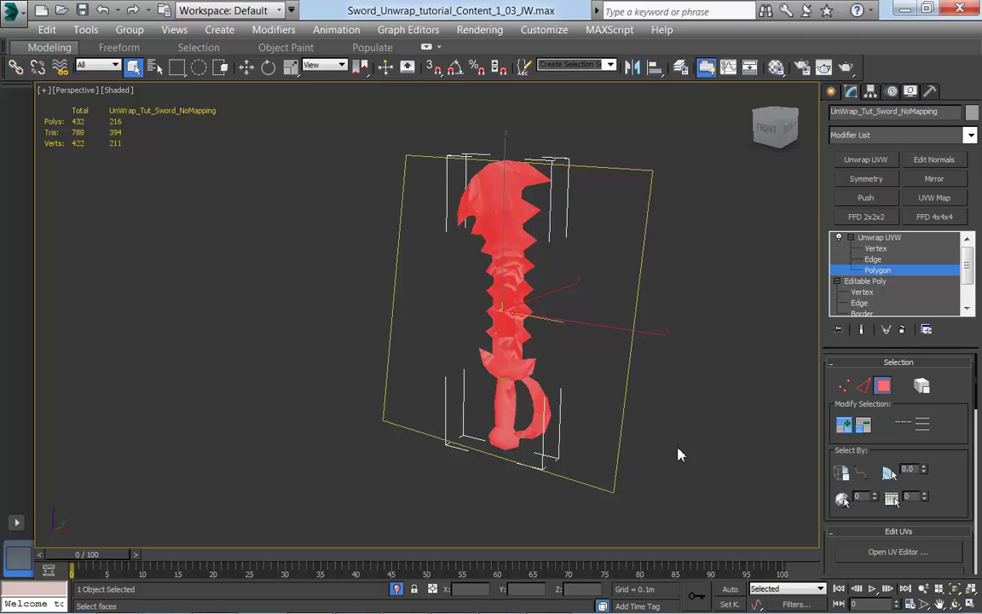
pyautogui.click(391, 154)
pyautogui.moveTo(667, 514); pyautogui.dragTo(674, 512)
pyautogui.moveTo(719, 461)
pyautogui.keyDown('alt'); pyautogui.mouseDown(button='middle')
pyautogui.moveTo(423, 450)
pyautogui.moveTo(648, 460)
pyautogui.moveTo(641, 449)
pyautogui.moveTo(721, 450)
pyautogui.mouseUp(button='middle'); pyautogui.keyUp('alt')
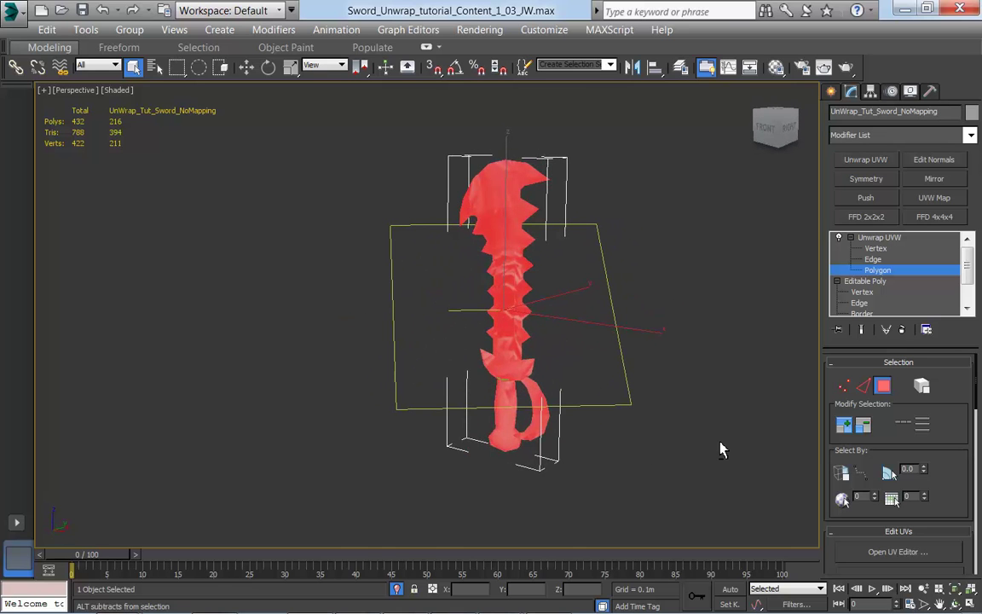
pyautogui.click(720, 450)
pyautogui.keyDown('alt'); pyautogui.moveTo(652, 421); pyautogui.dragTo(699, 426, button='middle'); pyautogui.keyUp('alt')
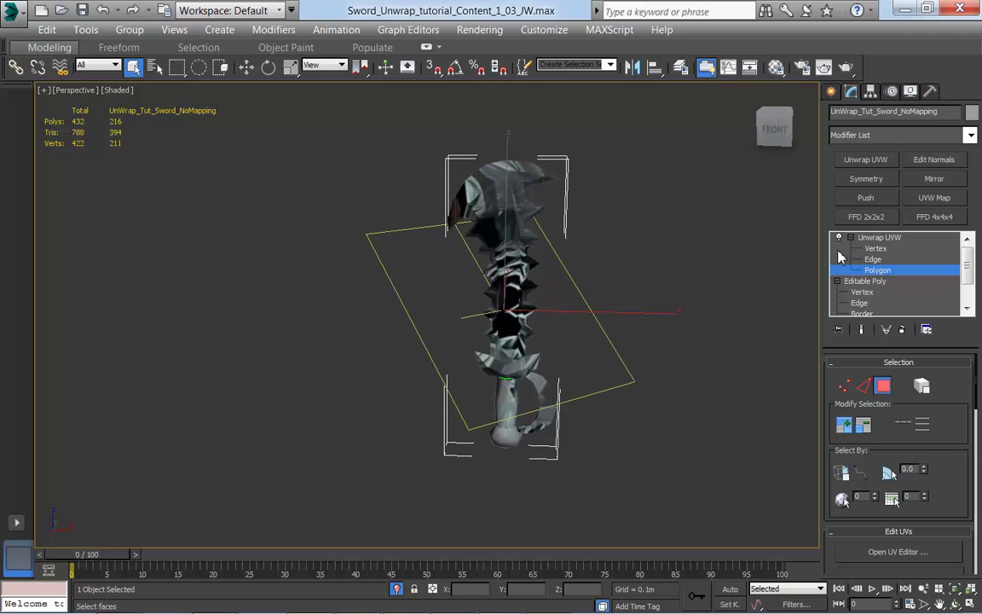
# Widen the command panel to two columns so that more Unwrap UVW rollouts fit beside the sword view
pyautogui.moveTo(694, 324); pyautogui.dragTo(516, 347, button='middle')
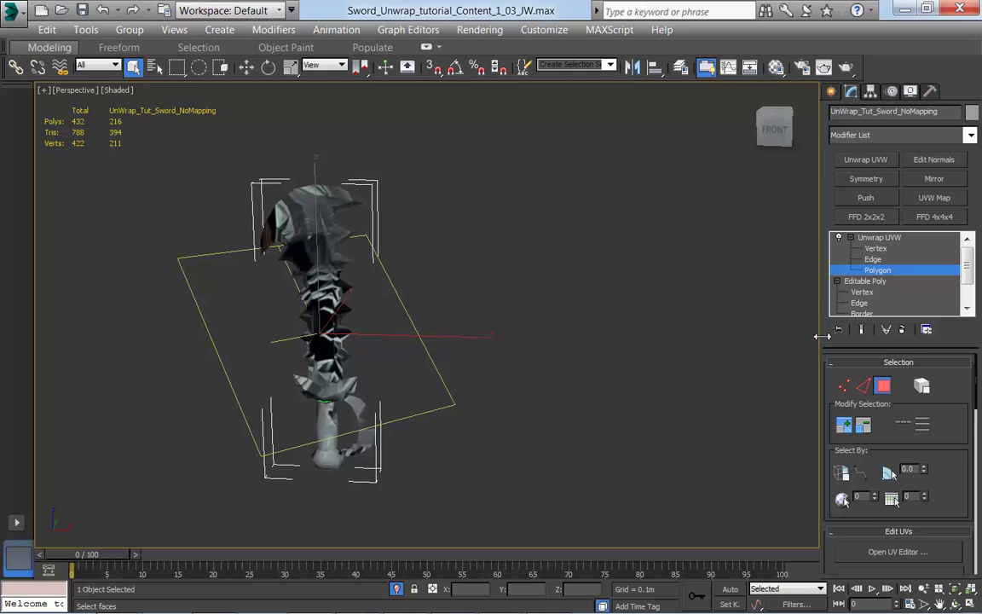
pyautogui.moveTo(821, 336); pyautogui.dragTo(660, 336)
pyautogui.moveTo(495, 395); pyautogui.dragTo(570, 398, button='middle')
pyautogui.moveTo(453, 378); pyautogui.dragTo(558, 373, button='middle')
pyautogui.scroll(3, 530, 370)
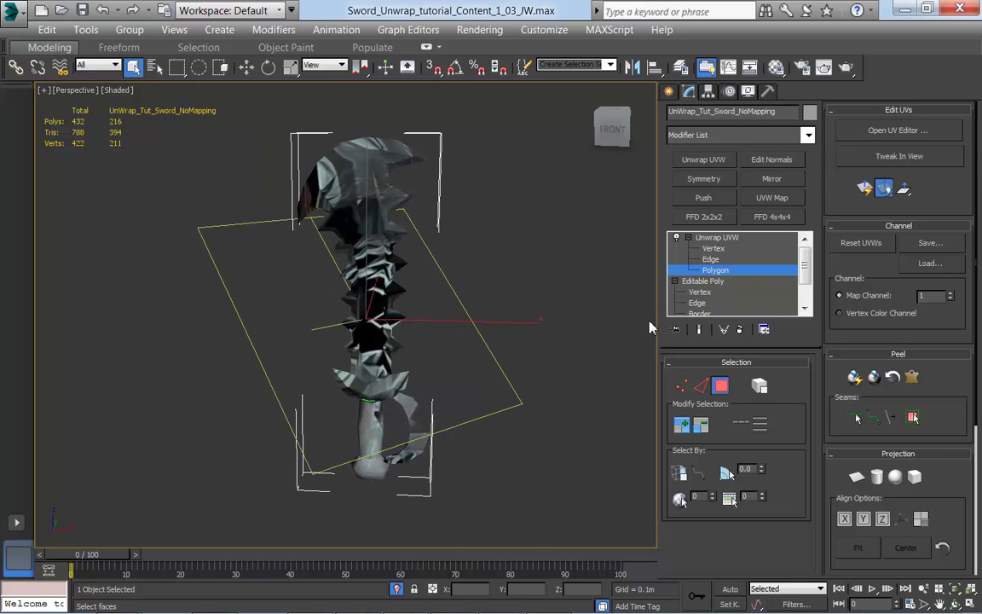
pyautogui.moveTo(520, 413); pyautogui.dragTo(540, 426, button='middle')
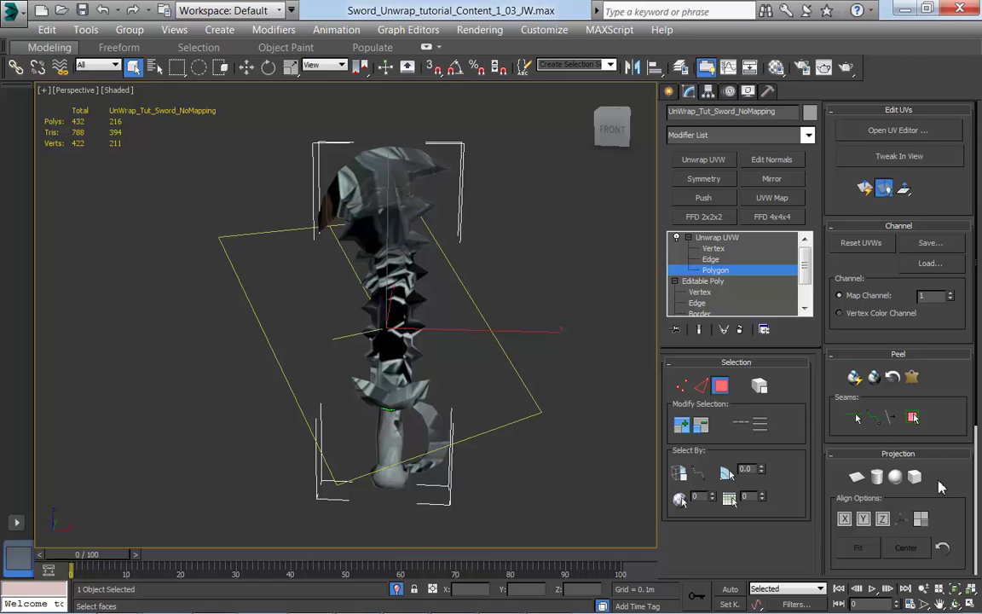
# Apply a planar projection to the sword's polygons and align the projection plane to the Y axis
pyautogui.click(858, 479)
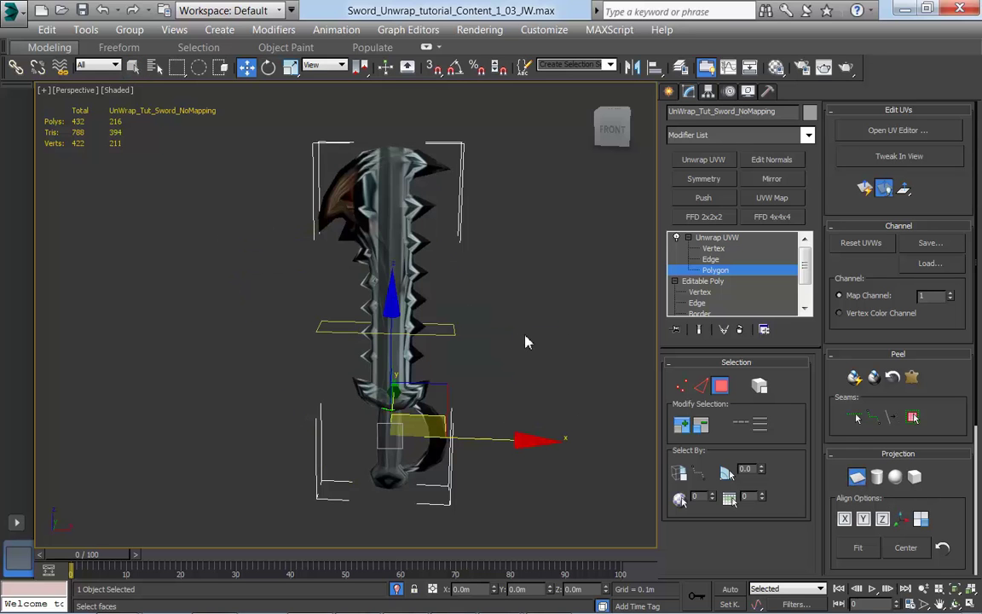
pyautogui.keyDown('alt'); pyautogui.moveTo(501, 360); pyautogui.dragTo(523, 367, button='middle'); pyautogui.keyUp('alt')
pyautogui.moveTo(533, 431); pyautogui.dragTo(543, 411, button='middle')
pyautogui.keyDown('alt'); pyautogui.moveTo(495, 308); pyautogui.dragTo(557, 309, button='middle'); pyautogui.keyUp('alt')
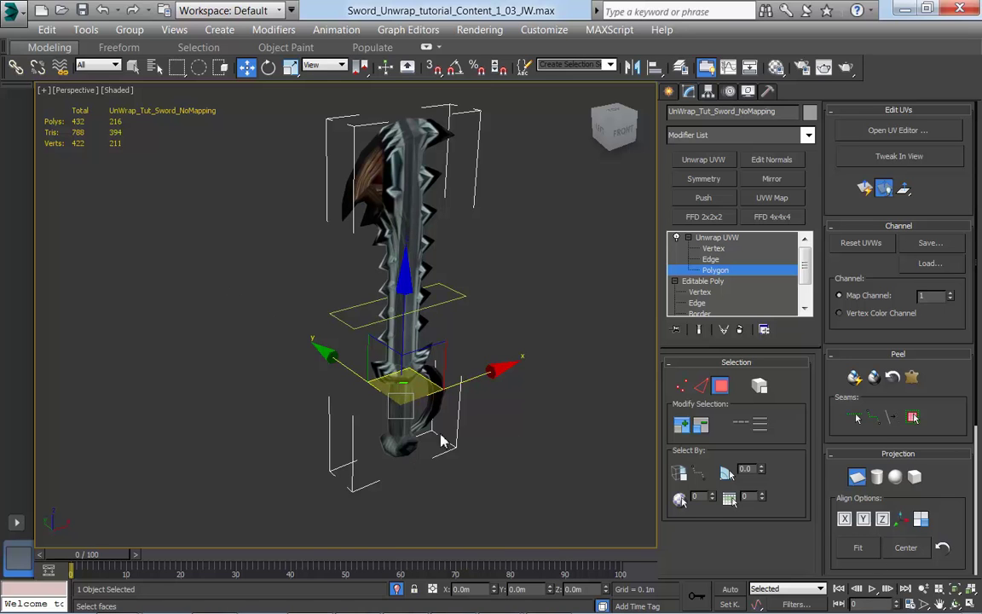
pyautogui.click(864, 520)
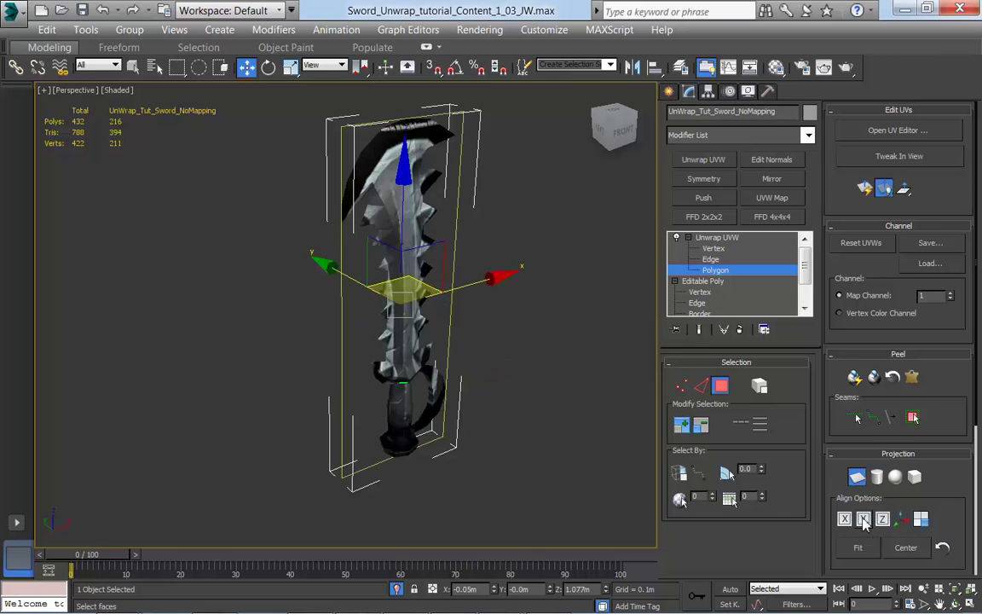
pyautogui.moveTo(549, 420); pyautogui.dragTo(363, 304, button='middle')
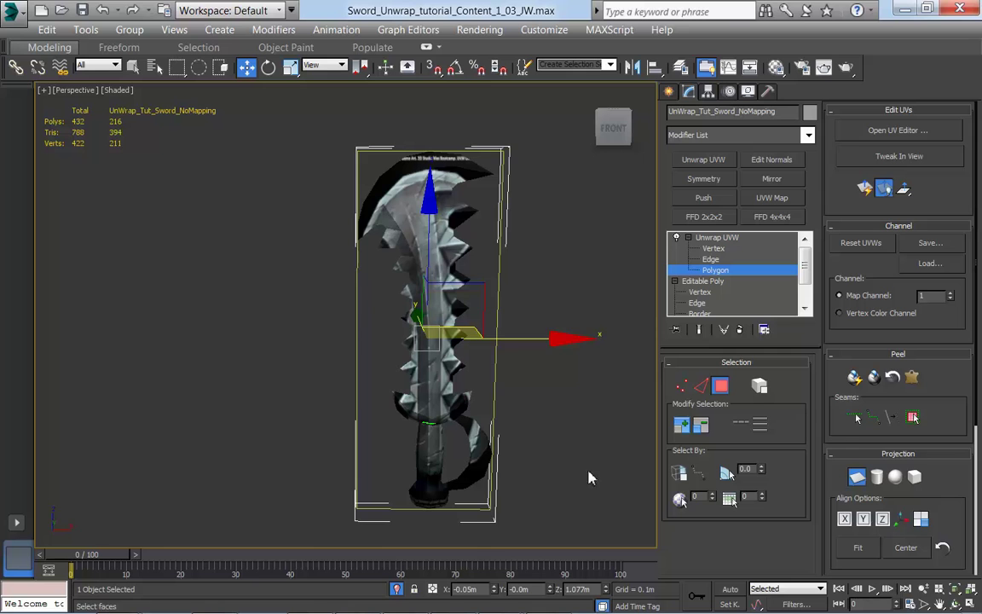
pyautogui.moveTo(588, 478); pyautogui.dragTo(567, 448, button='middle')
pyautogui.moveTo(622, 423); pyautogui.dragTo(537, 432, button='middle')
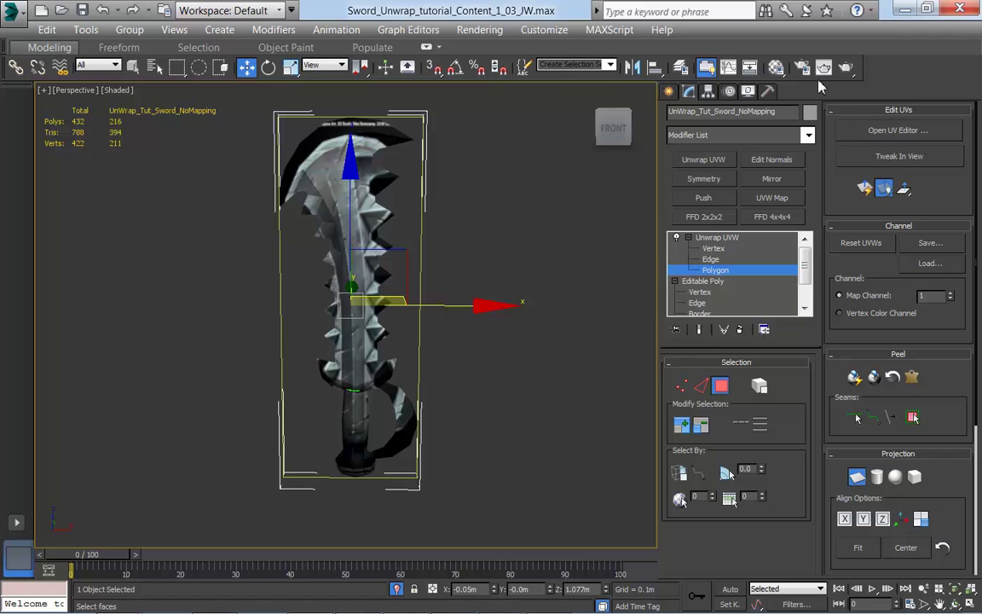
# Open the UV Editor and place its window beside the sword so that model and UV layout are both in view
pyautogui.click(877, 131)
pyautogui.moveTo(333, 67); pyautogui.dragTo(768, 79)
pyautogui.moveTo(337, 255); pyautogui.dragTo(235, 274, button='middle')
pyautogui.moveTo(581, 344); pyautogui.dragTo(579, 337, button='middle')
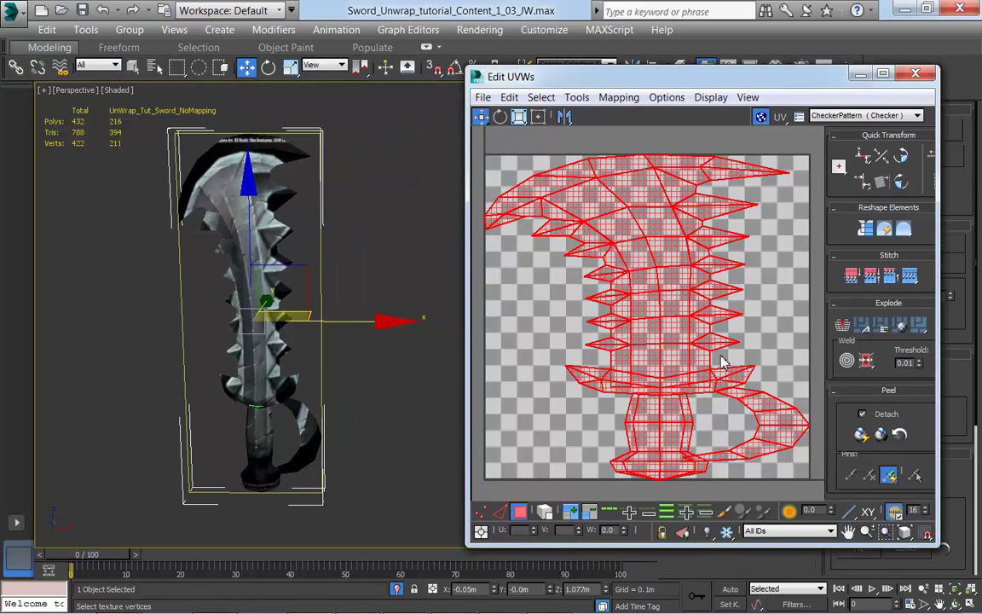
pyautogui.scroll(-2, 721, 363)
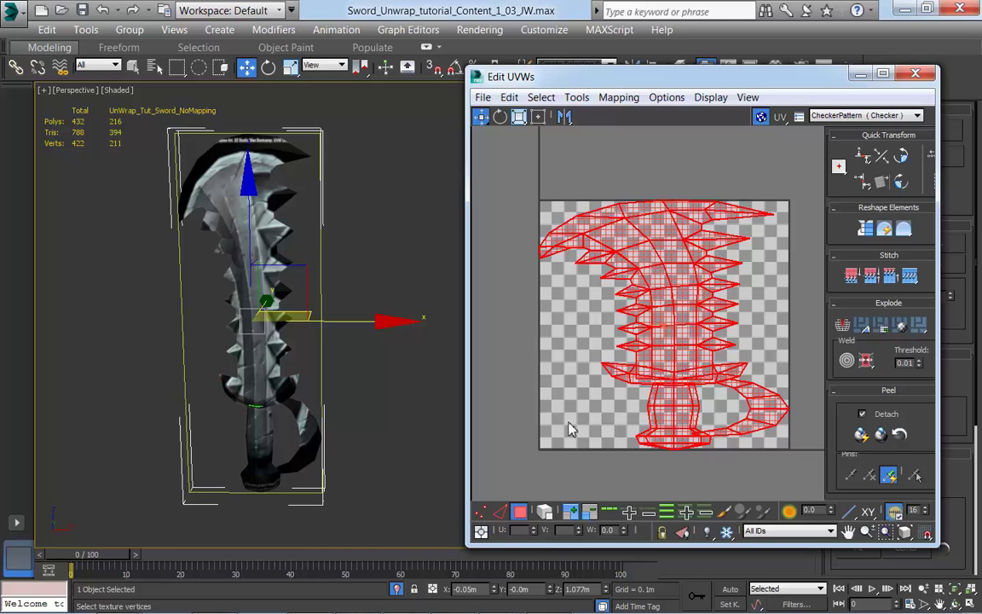
# Replace the checker background in the UV Editor with the sword's diffuse texture, Map #0
pyautogui.click(917, 116)
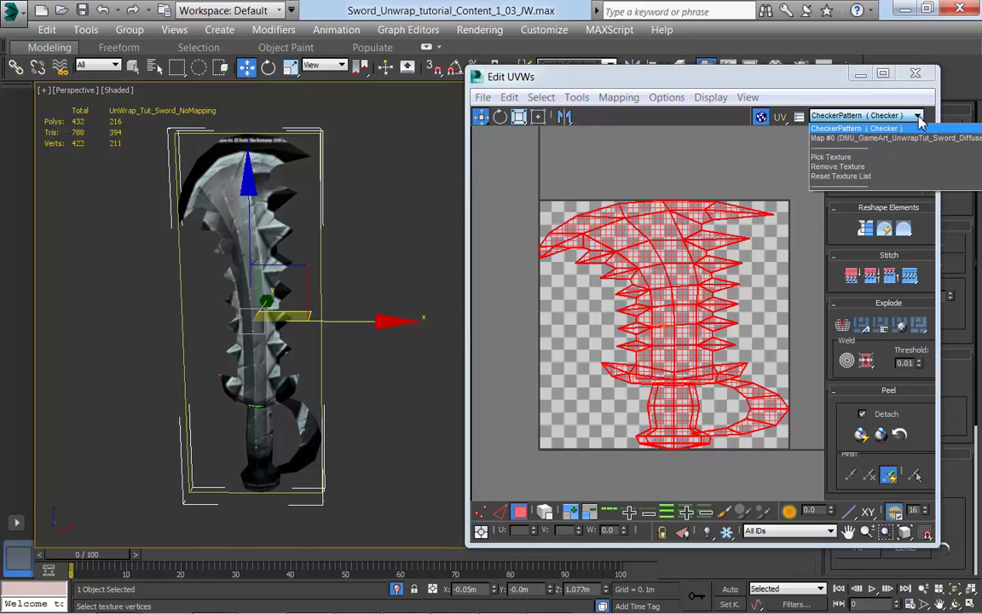
pyautogui.click(880, 139)
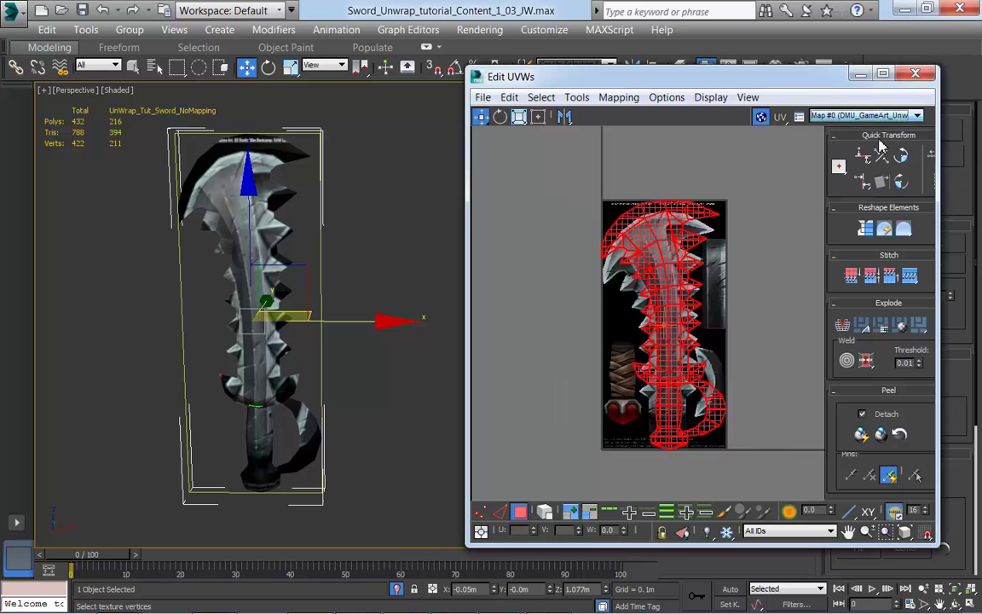
pyautogui.scroll(4, 734, 384)
pyautogui.scroll(-2, 734, 383)
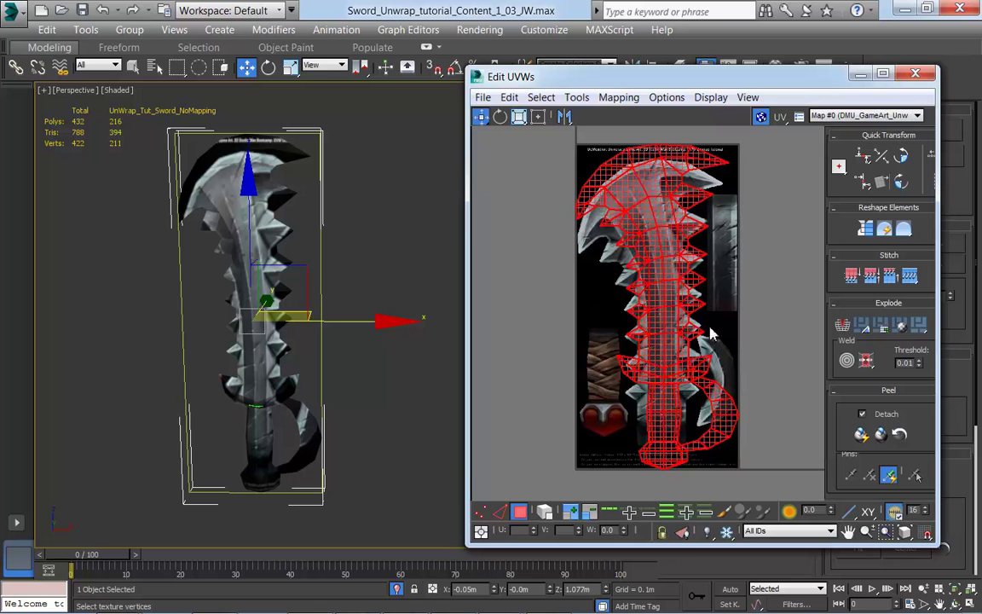
# Leave the UV Editor's Polygon level and compare the UV wireframe with the painted texture and the sword model
pyautogui.click(520, 515)
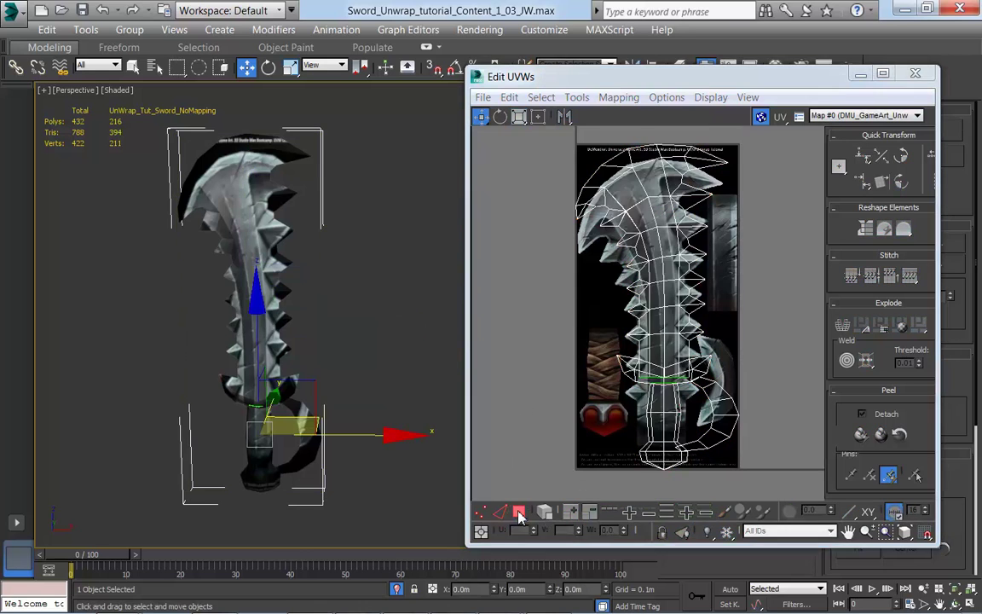
pyautogui.moveTo(749, 401); pyautogui.dragTo(732, 405, button='middle')
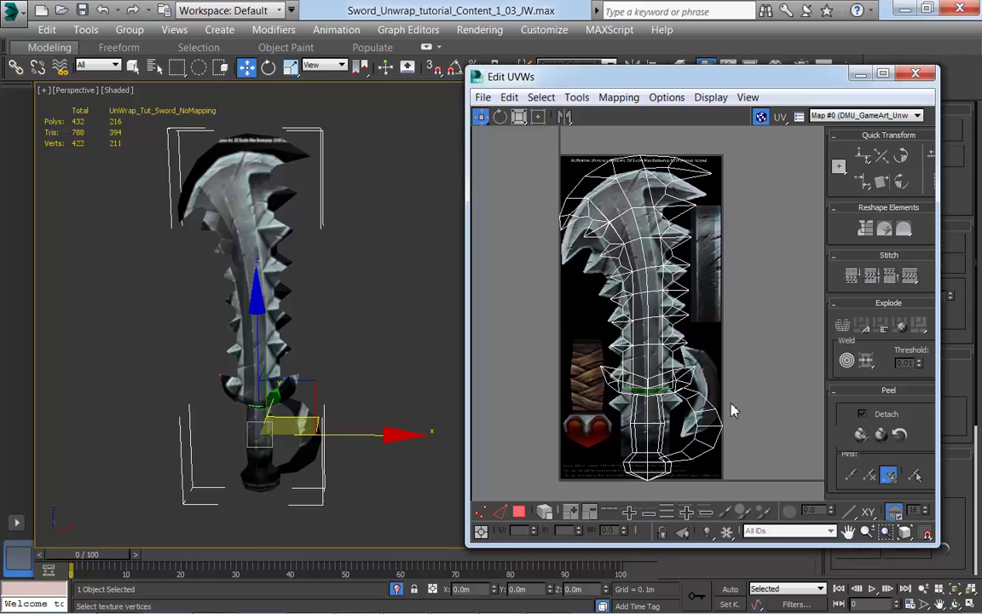
pyautogui.scroll(5, 401, 318)
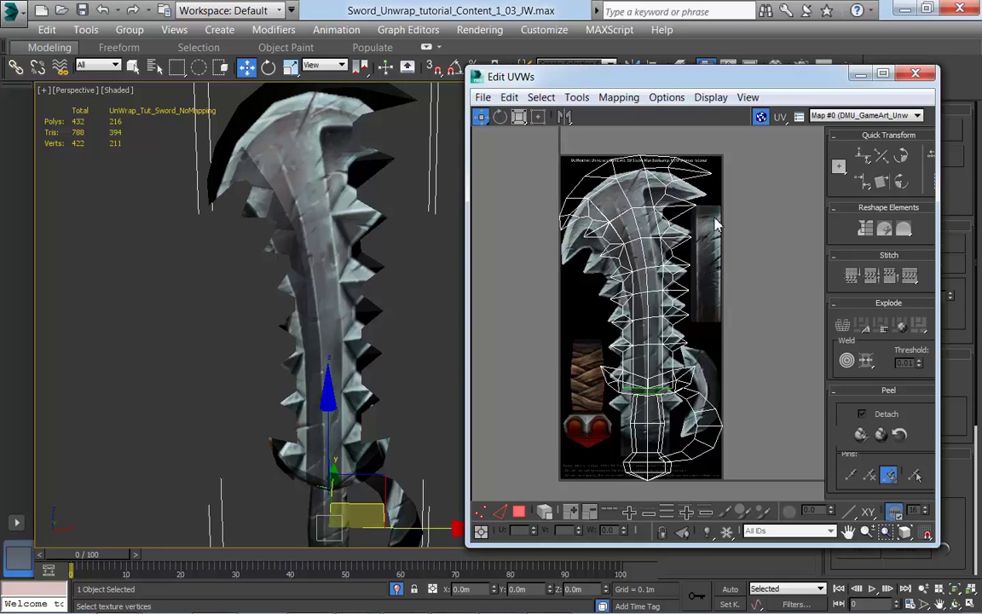
pyautogui.scroll(-4, 322, 296)
pyautogui.moveTo(322, 295); pyautogui.dragTo(341, 349, button='middle')
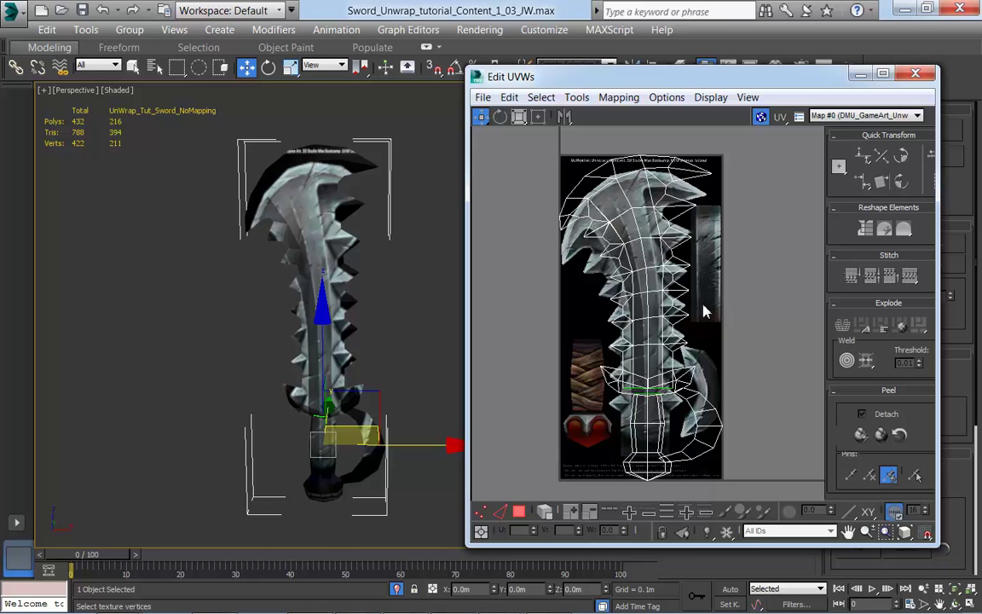
pyautogui.moveTo(731, 352)
pyautogui.mouseDown(button='middle')
pyautogui.moveTo(764, 368)
pyautogui.moveTo(732, 349)
pyautogui.mouseUp(button='middle')
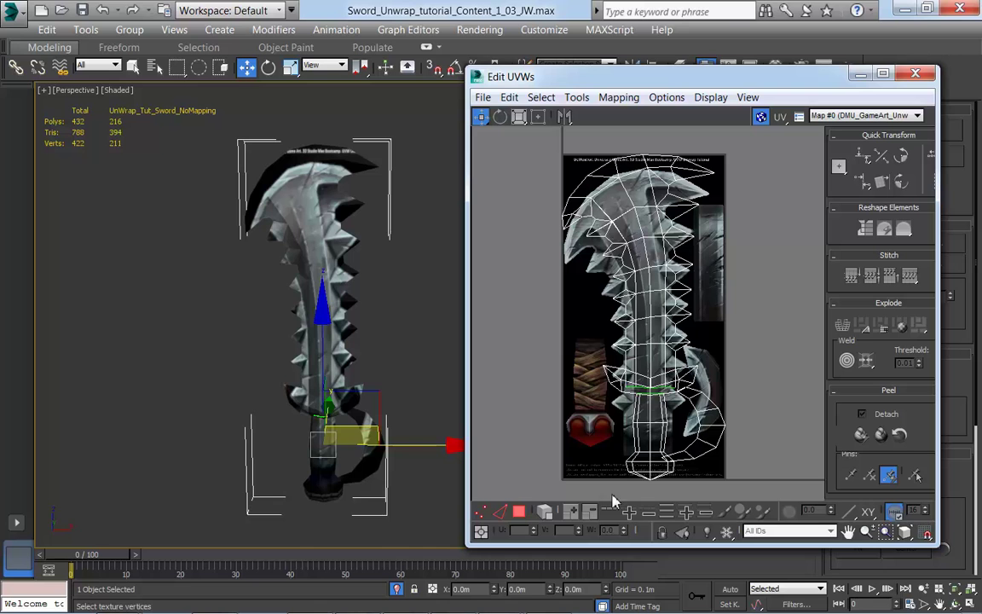
# Return to Polygon level with element selection on, and move the handle and crossguard UV elements off the left side of the texture
pyautogui.click(520, 512)
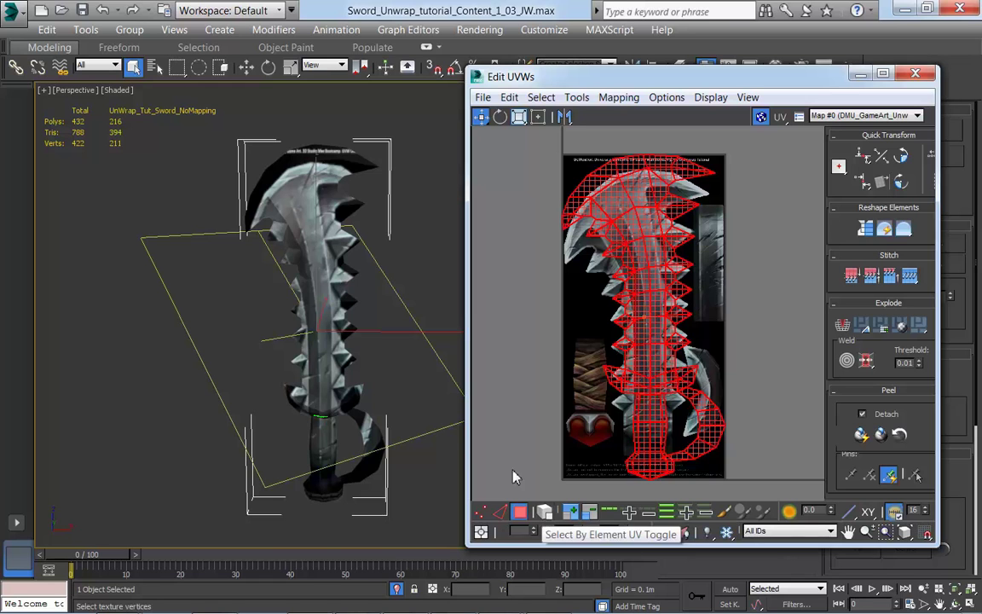
pyautogui.click(544, 513)
pyautogui.click(618, 230)
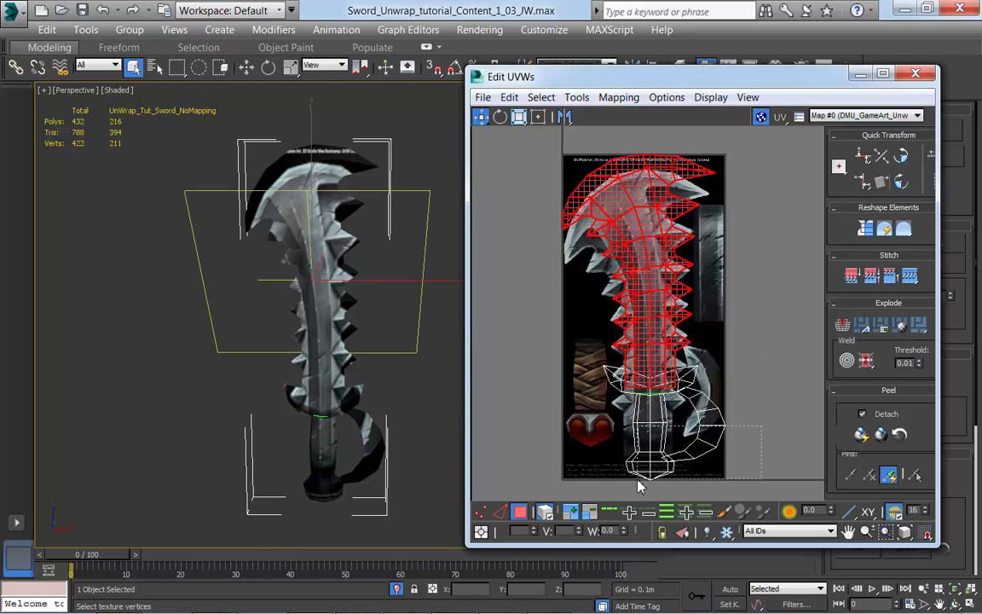
pyautogui.click(685, 459)
pyautogui.moveTo(714, 445); pyautogui.dragTo(523, 457)
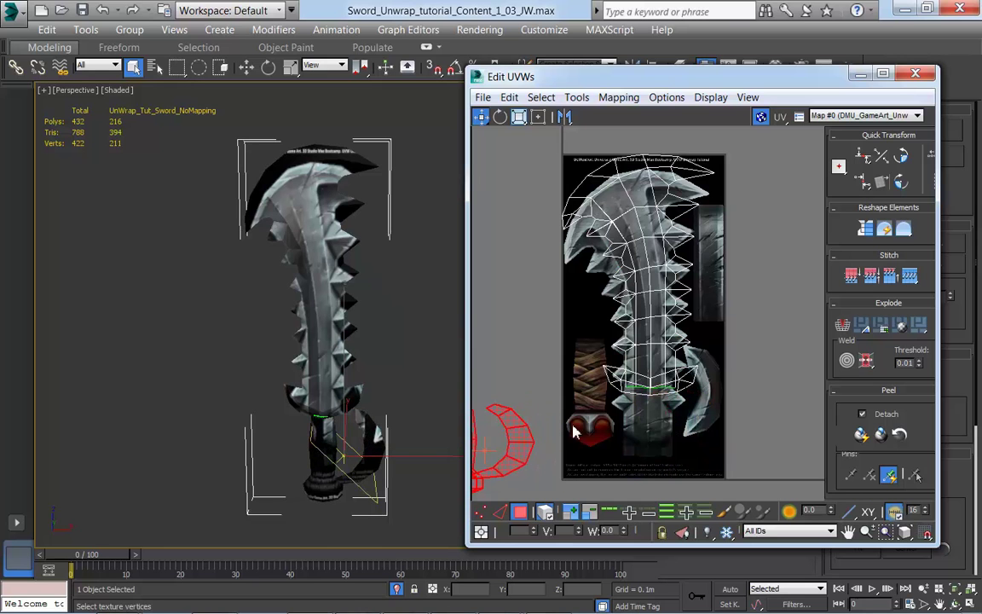
pyautogui.click(607, 354)
pyautogui.moveTo(607, 354); pyautogui.dragTo(508, 343)
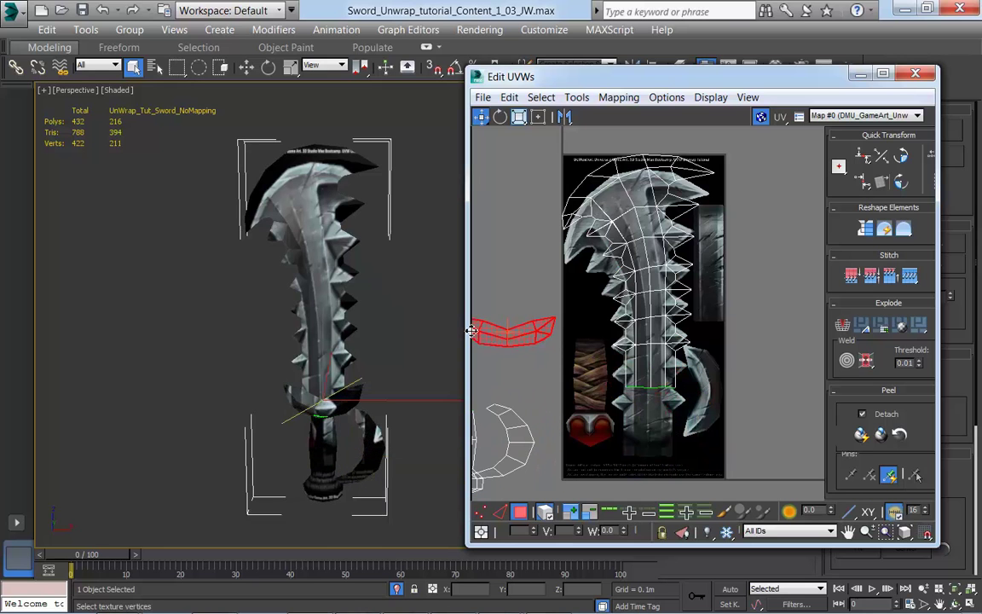
# Select the blade's UV element and move it down over the painted blade on the texture
pyautogui.moveTo(626, 392); pyautogui.dragTo(655, 389, button='middle')
pyautogui.click(673, 309)
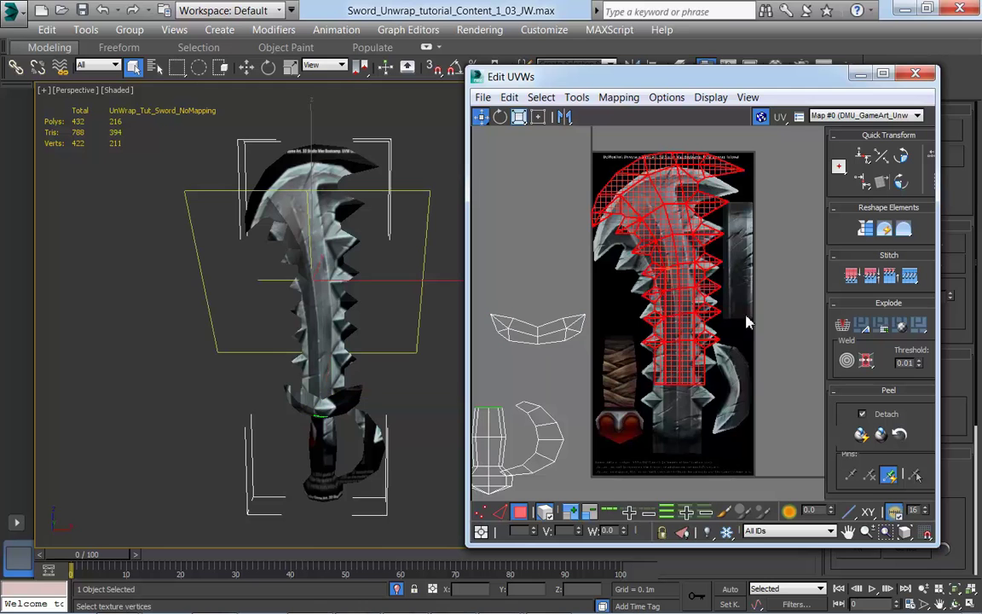
pyautogui.scroll(4, 730, 344)
pyautogui.moveTo(738, 339); pyautogui.dragTo(760, 334, button='middle')
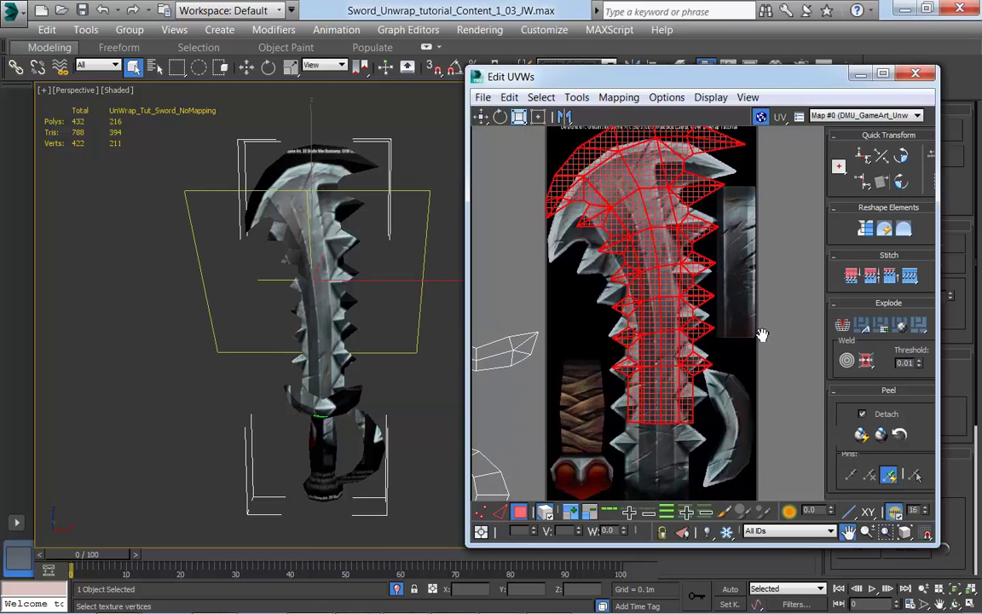
pyautogui.moveTo(641, 218); pyautogui.dragTo(646, 284)
pyautogui.moveTo(712, 333); pyautogui.dragTo(677, 305, button='middle')
pyautogui.scroll(-1, 678, 305)
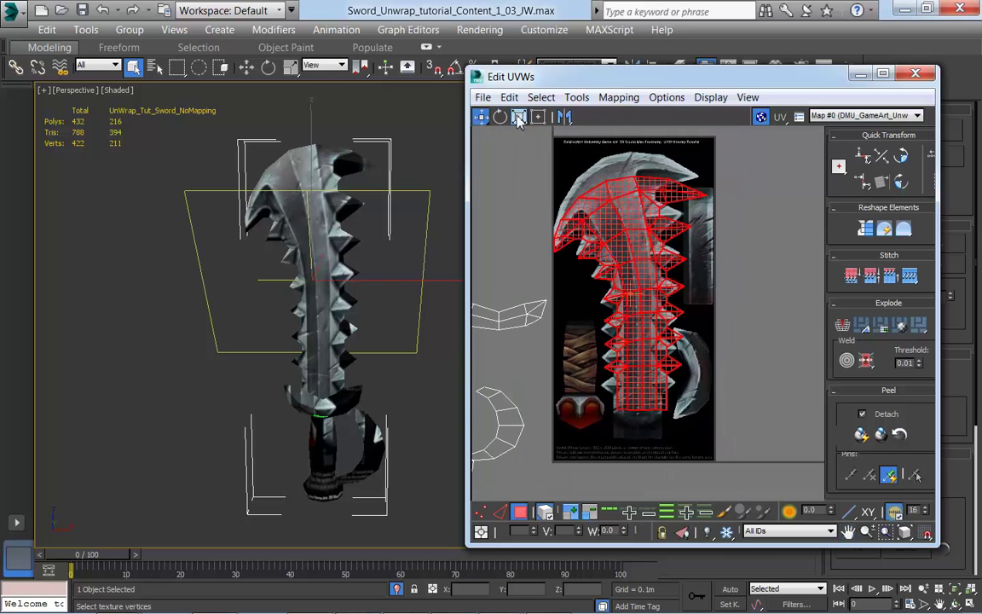
# Stretch the blade's UV element vertically to match the height of the painted blade
pyautogui.click(519, 120)
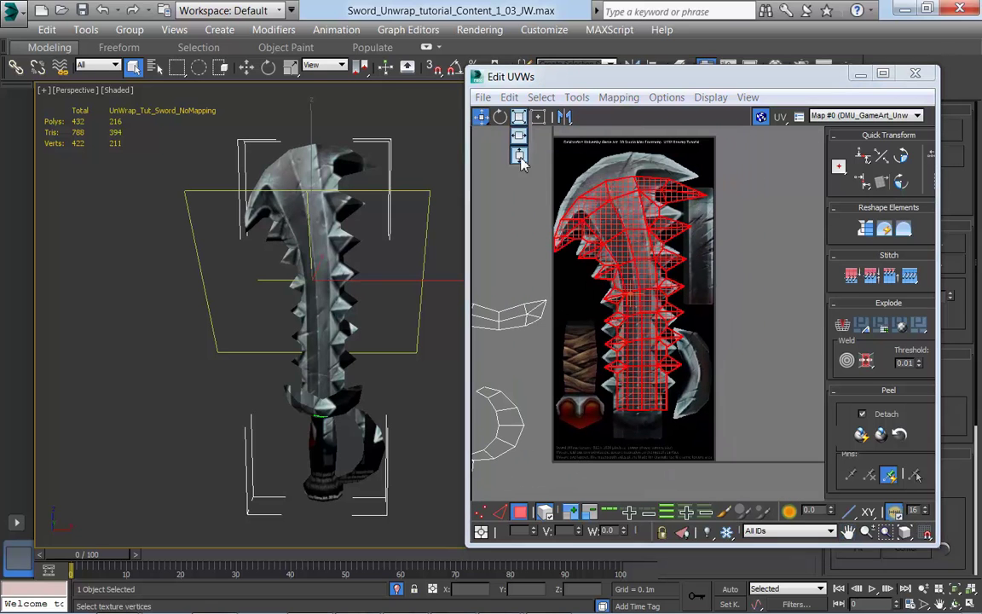
pyautogui.moveTo(624, 242)
pyautogui.mouseDown()
pyautogui.moveTo(633, 222)
pyautogui.moveTo(627, 238)
pyautogui.mouseUp()
pyautogui.click(484, 119)
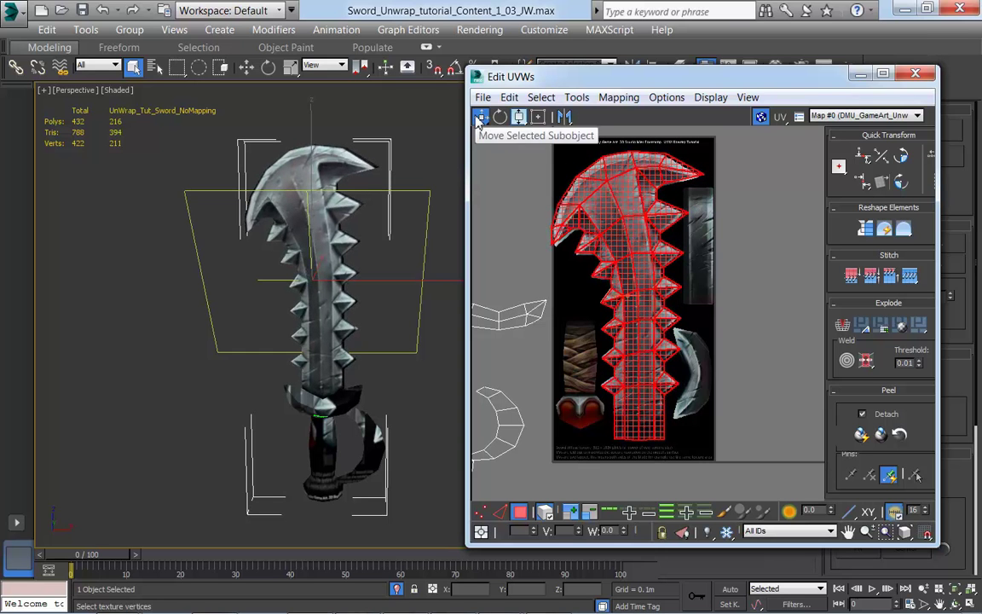
# Narrow the blade's UV element slightly horizontally and nudge it into line with the painted blade
pyautogui.moveTo(517, 119); pyautogui.dragTo(518, 96)
pyautogui.moveTo(619, 216); pyautogui.dragTo(617, 213)
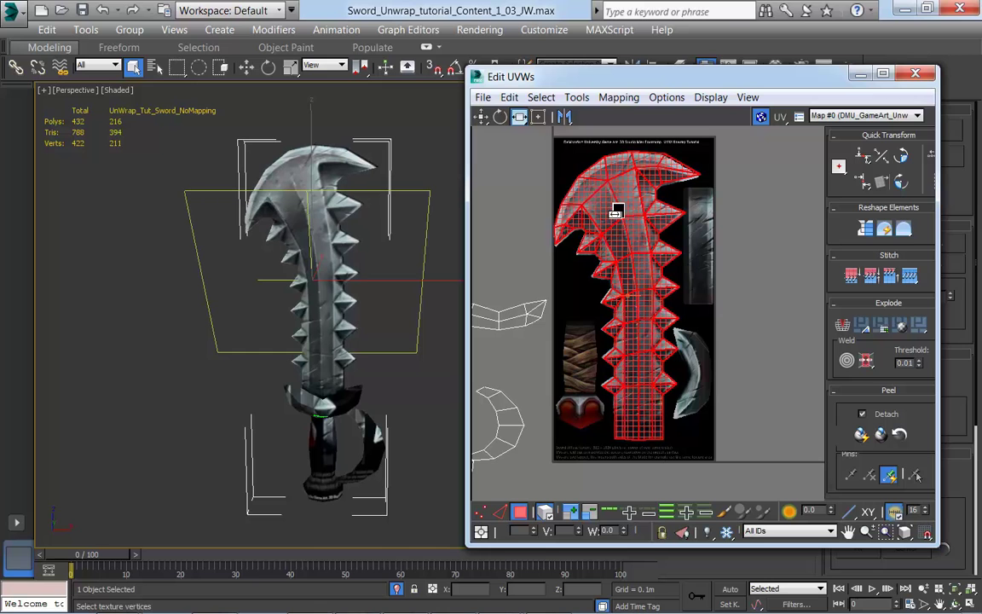
pyautogui.click(481, 117)
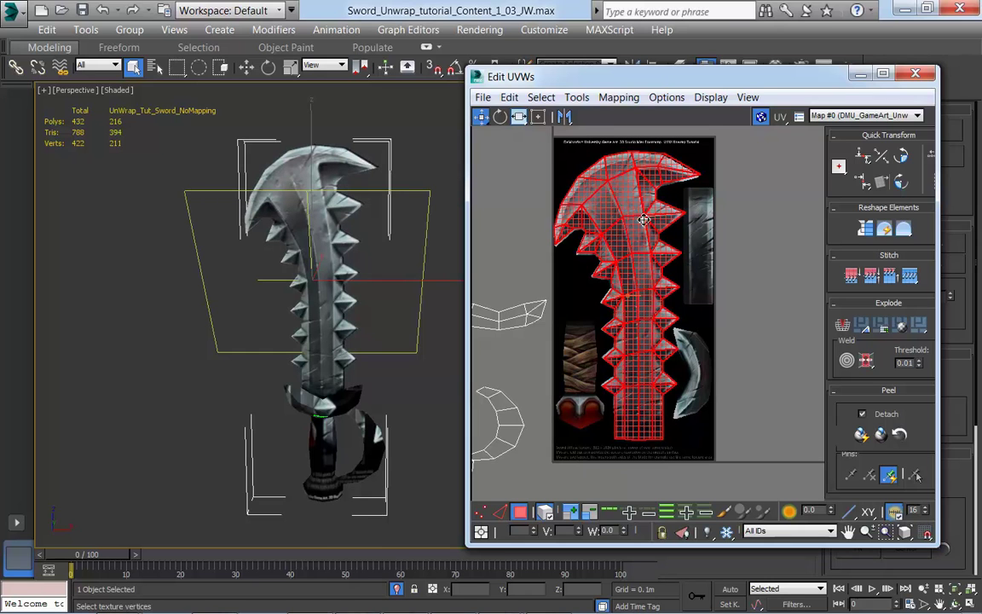
pyautogui.moveTo(644, 220); pyautogui.dragTo(644, 221)
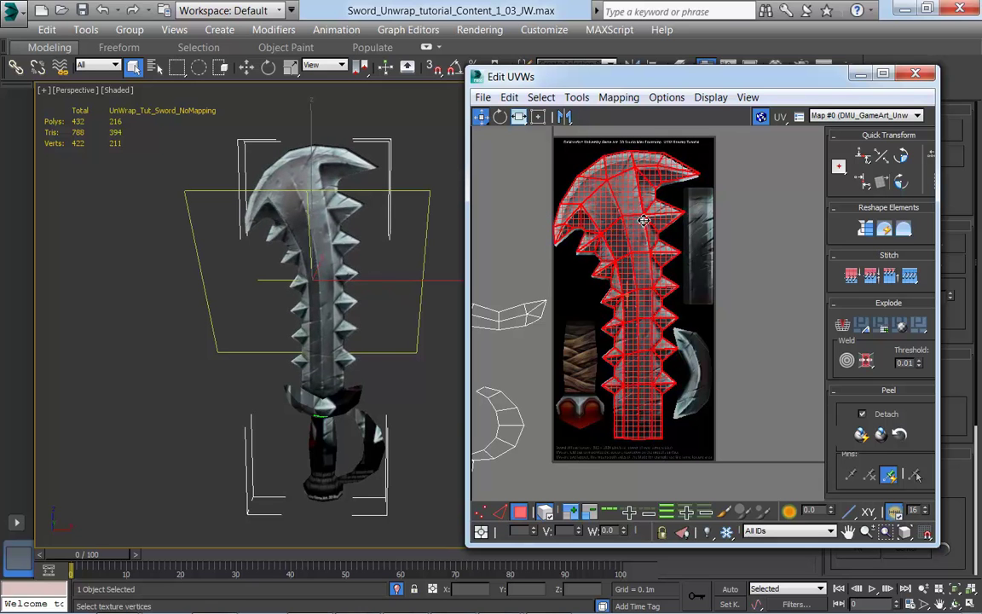
# Enlarge the Edit UVWs window to the full screen height and frame the blade's UV element in it
pyautogui.scroll(2, 782, 320)
pyautogui.moveTo(774, 321); pyautogui.dragTo(796, 338, button='middle')
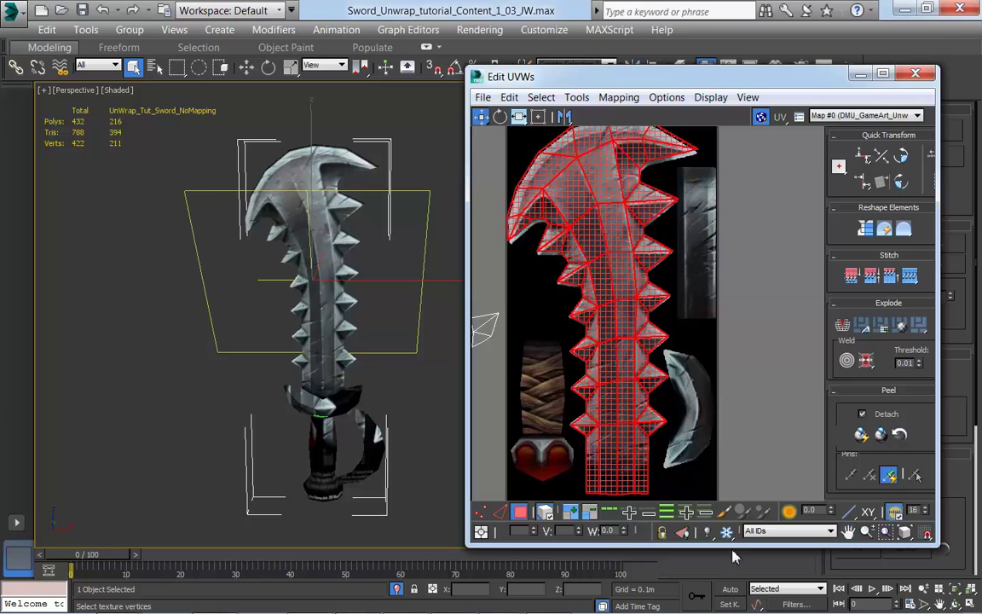
pyautogui.moveTo(734, 550); pyautogui.dragTo(733, 612)
pyautogui.scroll(-2, 765, 391)
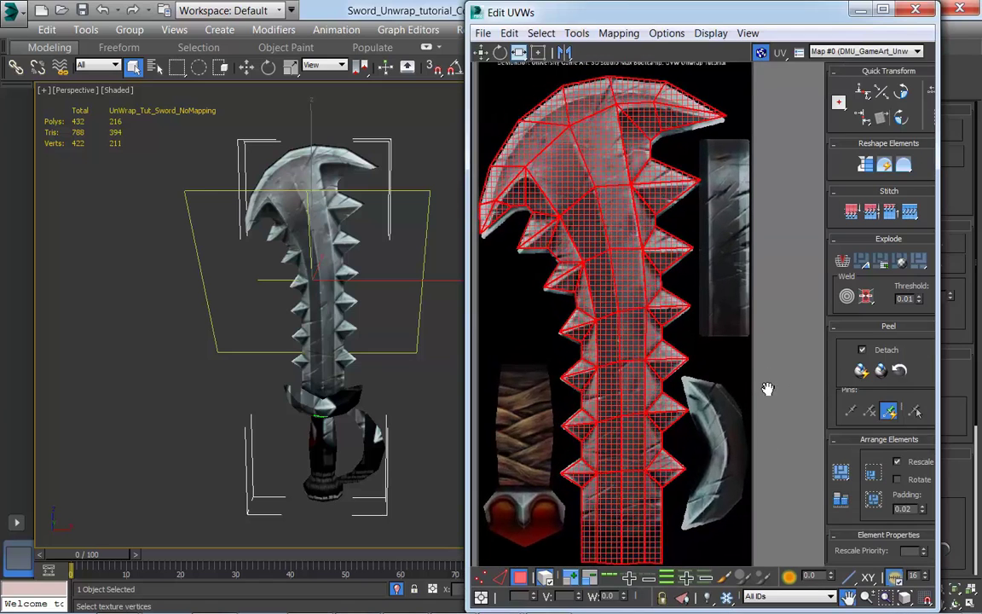
pyautogui.moveTo(750, 333); pyautogui.dragTo(785, 337, button='middle')
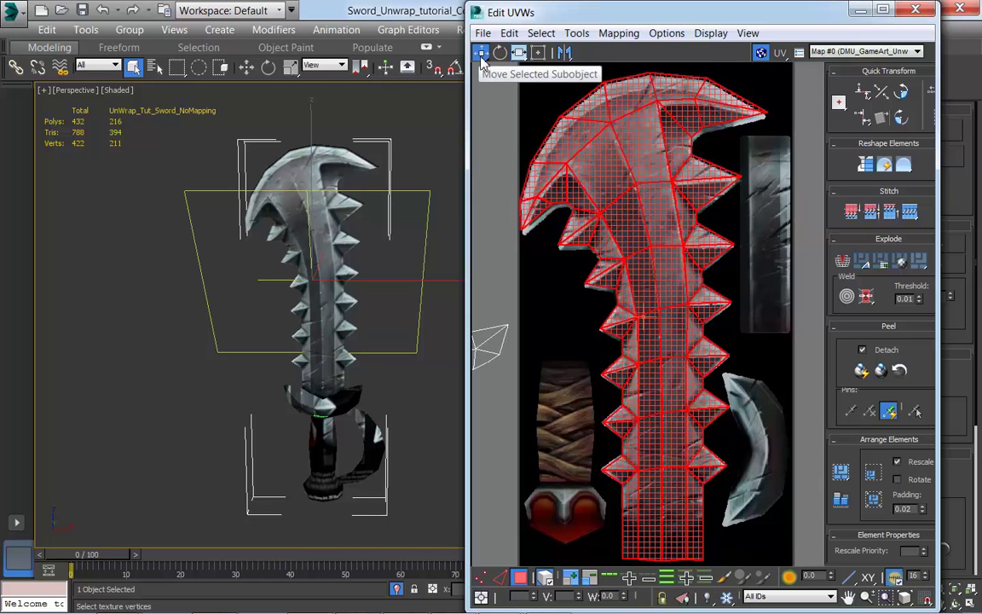
# Shrink the blade's UV element slightly vertically and nudge it into line with the painted blade
pyautogui.moveTo(520, 54); pyautogui.dragTo(519, 76)
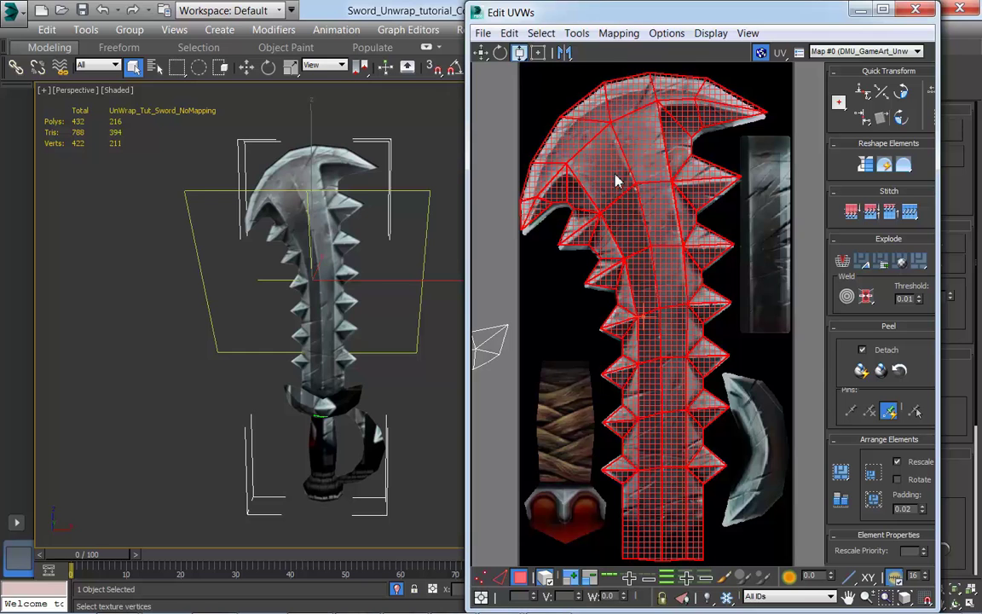
pyautogui.moveTo(619, 180); pyautogui.dragTo(619, 189)
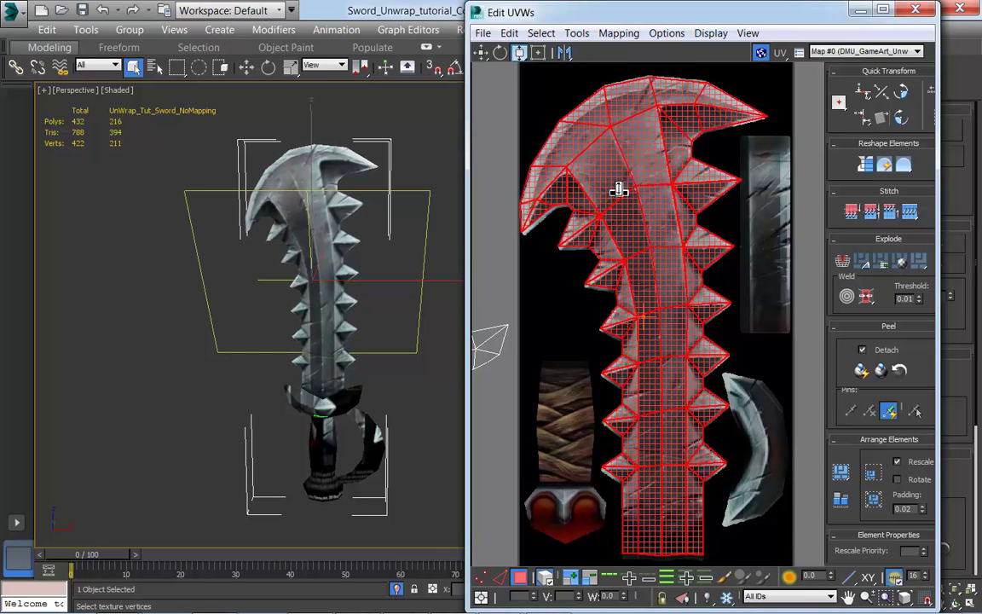
pyautogui.click(481, 54)
pyautogui.moveTo(681, 205); pyautogui.dragTo(682, 207)
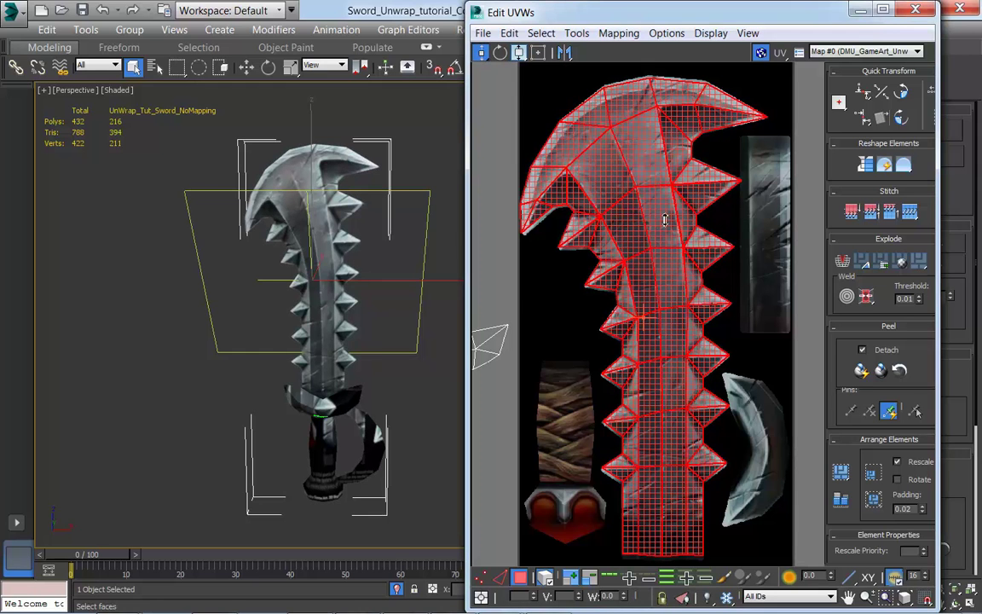
pyautogui.moveTo(277, 351)
pyautogui.mouseDown(button='middle')
pyautogui.moveTo(313, 353)
pyautogui.moveTo(225, 410)
pyautogui.moveTo(331, 358)
pyautogui.moveTo(513, 363)
pyautogui.moveTo(529, 351)
pyautogui.moveTo(487, 350)
pyautogui.moveTo(556, 346)
pyautogui.moveTo(287, 364)
pyautogui.mouseUp(button='middle')
pyautogui.scroll(4, 314, 353)
pyautogui.scroll(-3, 315, 357)
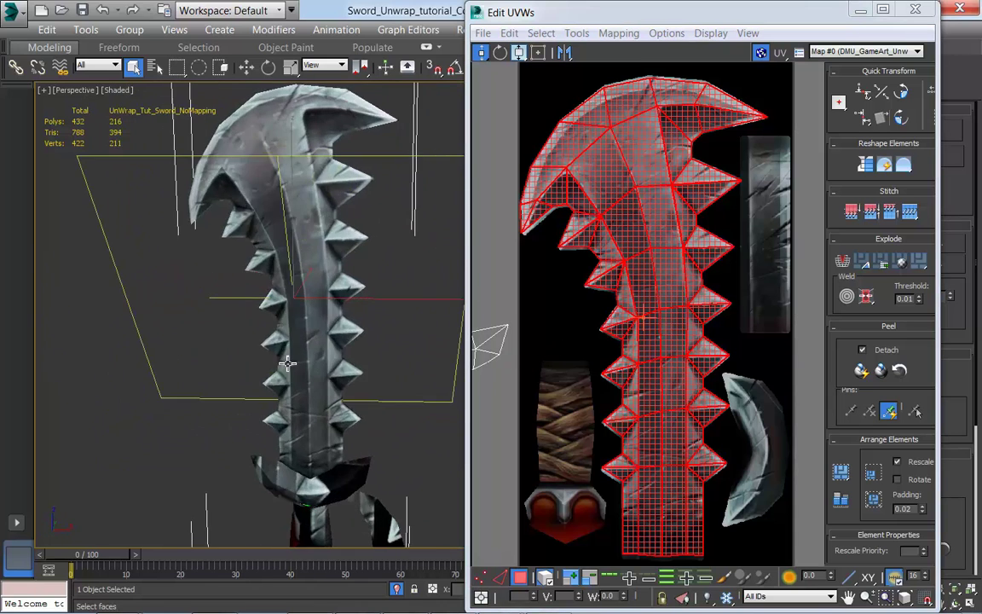
pyautogui.scroll(2, 708, 410)
# Select the handle's UV element and move it over the painted grip and pommel on the texture
pyautogui.scroll(-5, 713, 473)
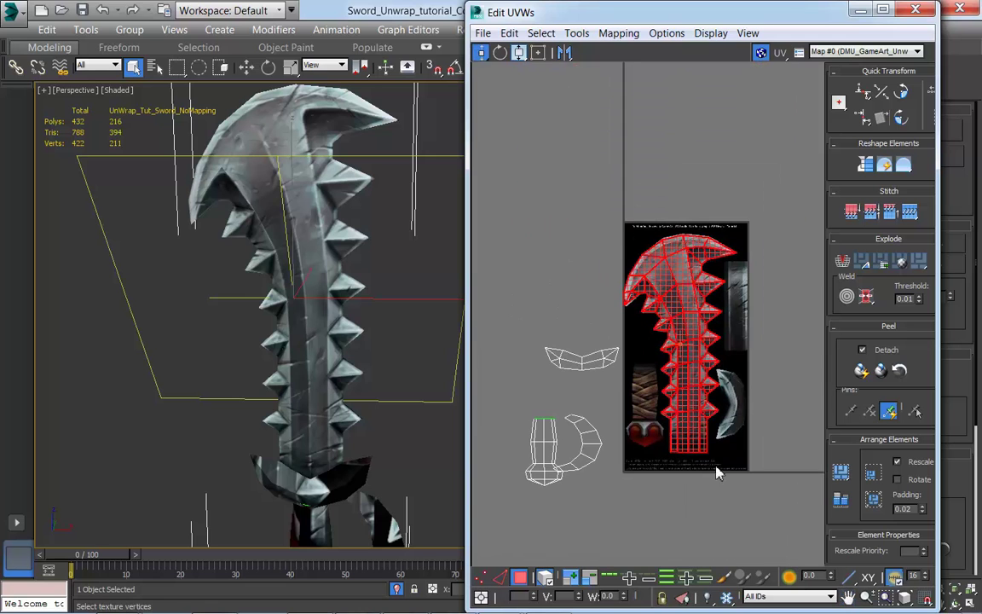
pyautogui.moveTo(713, 471); pyautogui.dragTo(702, 430, button='middle')
pyautogui.click(515, 435)
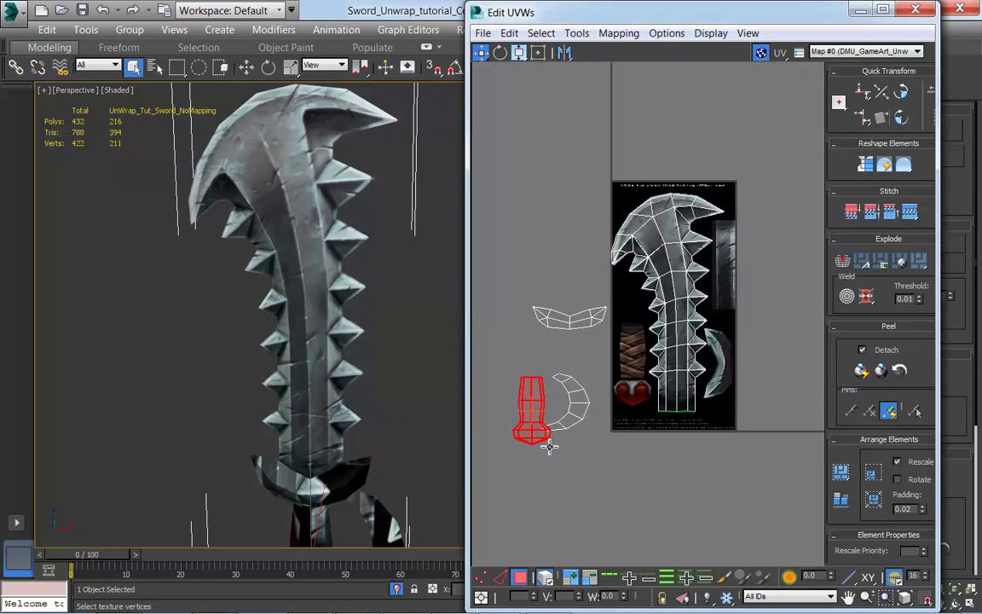
pyautogui.moveTo(536, 437); pyautogui.dragTo(637, 395)
pyautogui.scroll(5, 638, 427)
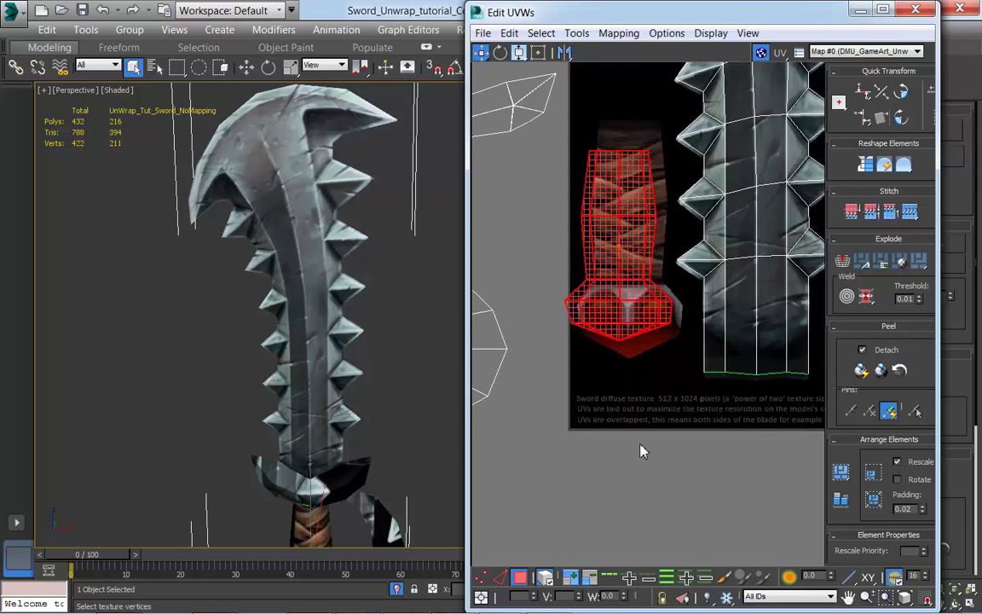
pyautogui.moveTo(388, 475); pyautogui.dragTo(388, 347, button='middle')
pyautogui.scroll(-3, 388, 375)
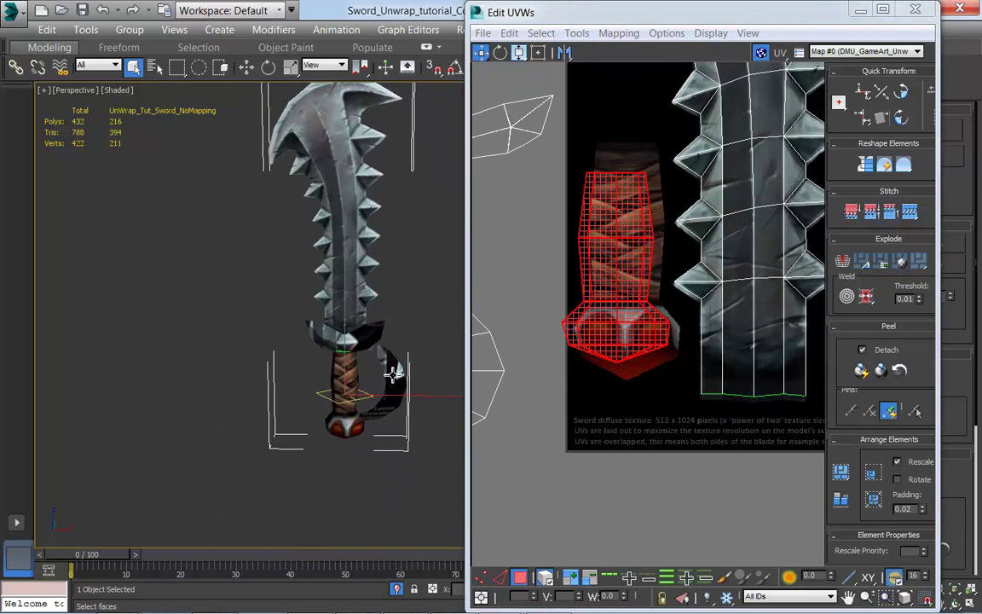
pyautogui.scroll(3, 389, 349)
pyautogui.moveTo(622, 298)
pyautogui.mouseDown()
pyautogui.moveTo(637, 290)
pyautogui.moveTo(636, 306)
pyautogui.mouseUp()
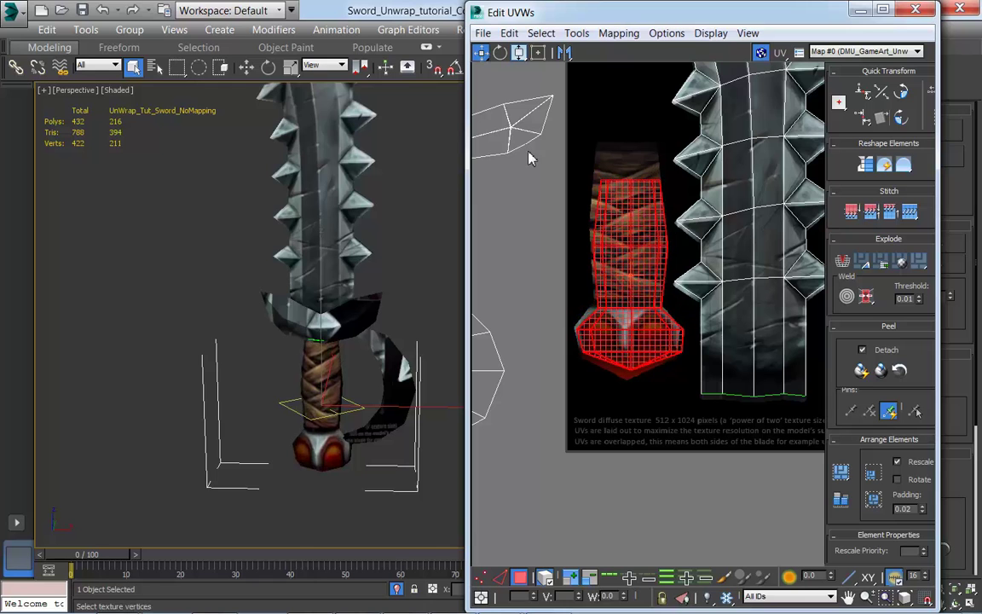
# Stretch the handle's UV element vertically to match the height of the painted grip and pommel
pyautogui.click(520, 53)
pyautogui.moveTo(646, 277); pyautogui.dragTo(628, 256)
pyautogui.click(482, 54)
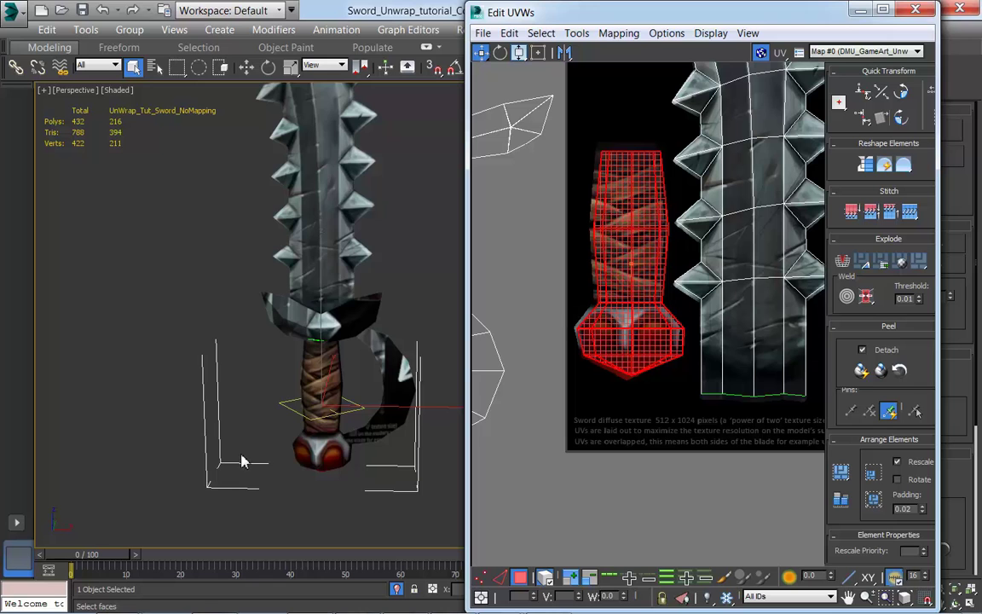
# Fine-tune the size and position of the handle's UV element over the painted grip and pommel while checking the model
pyautogui.keyDown('alt'); pyautogui.moveTo(257, 446); pyautogui.dragTo(363, 443, button='middle'); pyautogui.keyUp('alt')
pyautogui.moveTo(625, 350)
pyautogui.mouseDown()
pyautogui.moveTo(629, 335)
pyautogui.moveTo(629, 345)
pyautogui.mouseUp()
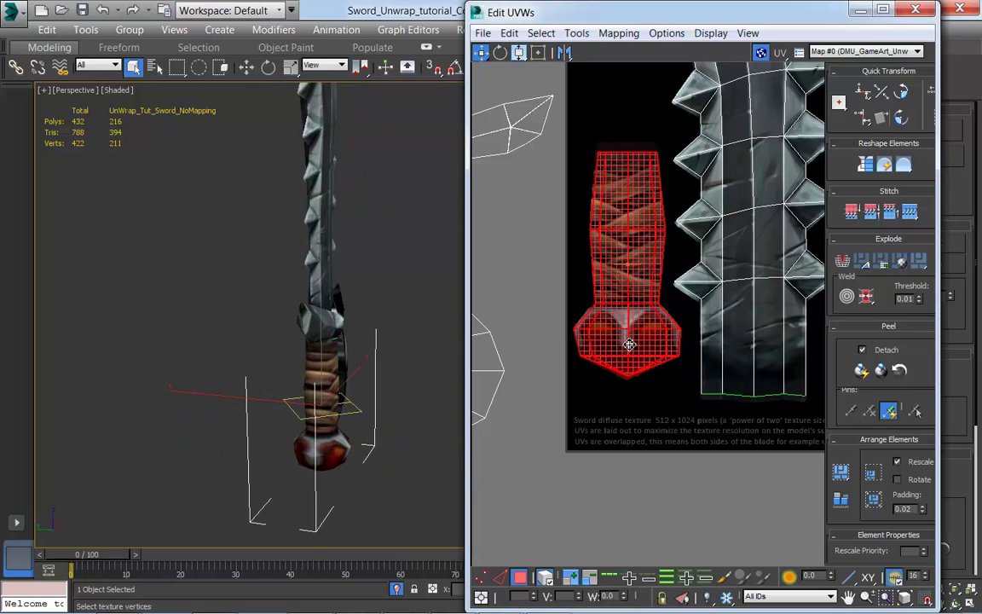
pyautogui.keyDown('alt'); pyautogui.moveTo(395, 454); pyautogui.dragTo(257, 450, button='middle'); pyautogui.keyUp('alt')
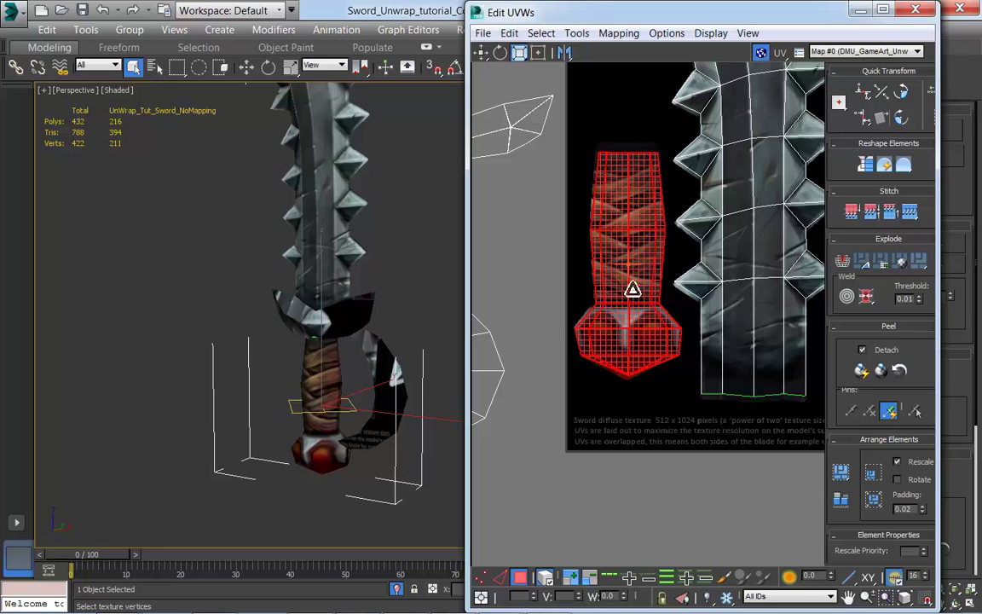
pyautogui.press('w')
pyautogui.moveTo(640, 214); pyautogui.dragTo(642, 213)
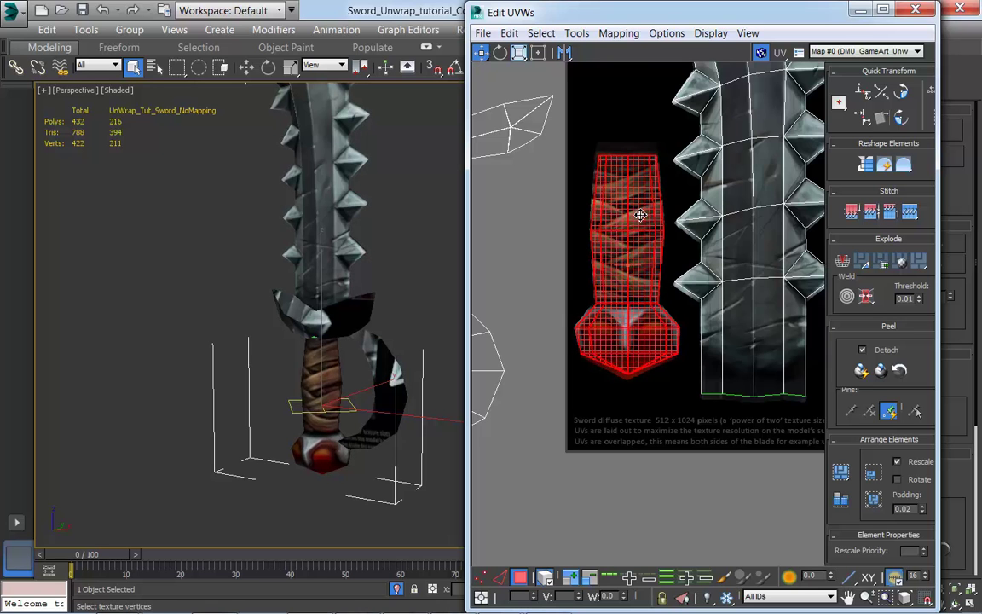
pyautogui.keyDown('alt'); pyautogui.moveTo(354, 400); pyautogui.dragTo(384, 444, button='middle'); pyautogui.keyUp('alt')
pyautogui.scroll(1, 728, 375)
pyautogui.moveTo(728, 374); pyautogui.dragTo(699, 434, button='middle')
pyautogui.scroll(-2, 698, 434)
pyautogui.keyDown('alt'); pyautogui.moveTo(212, 397); pyautogui.dragTo(320, 397, button='middle'); pyautogui.keyUp('alt')
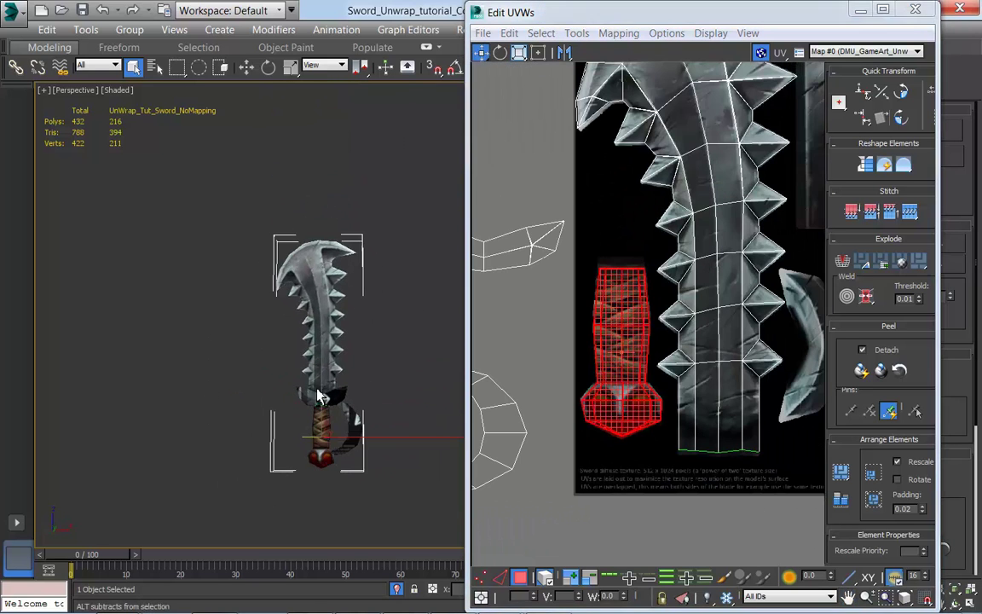
# Select the crossguard's UV element and move it over the painted curved guard beside the blade on the texture
pyautogui.moveTo(697, 475); pyautogui.dragTo(677, 468, button='middle')
pyautogui.scroll(-2, 679, 468)
pyautogui.scroll(-2, 512, 510)
pyautogui.moveTo(512, 510); pyautogui.dragTo(645, 436, button='middle')
pyautogui.moveTo(610, 242); pyautogui.dragTo(669, 309)
pyautogui.moveTo(688, 448); pyautogui.dragTo(559, 469, button='middle')
pyautogui.scroll(-1, 661, 445)
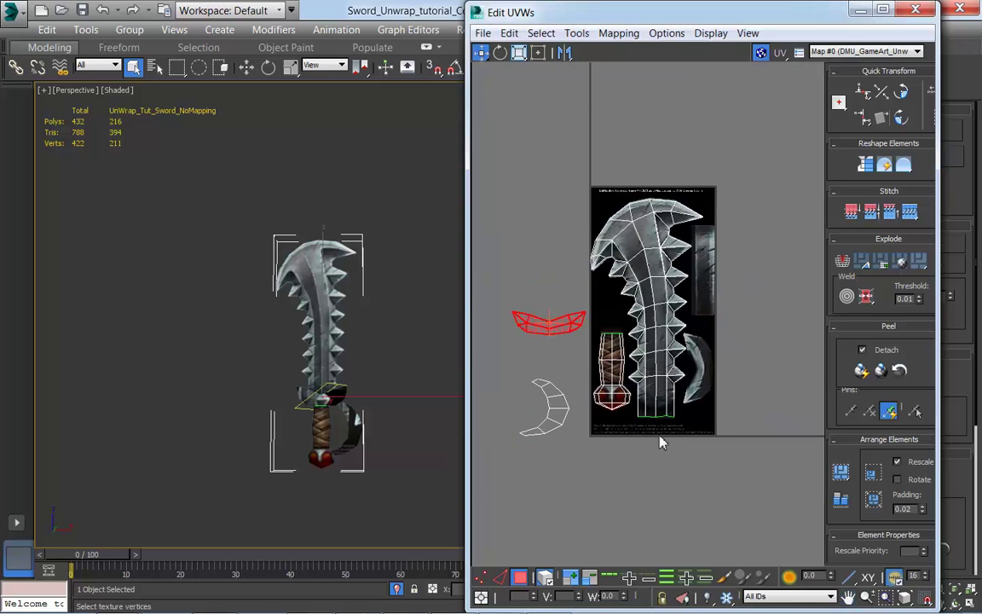
pyautogui.moveTo(547, 325); pyautogui.dragTo(697, 369)
pyautogui.scroll(3, 737, 423)
pyautogui.moveTo(737, 423); pyautogui.dragTo(704, 540, button='middle')
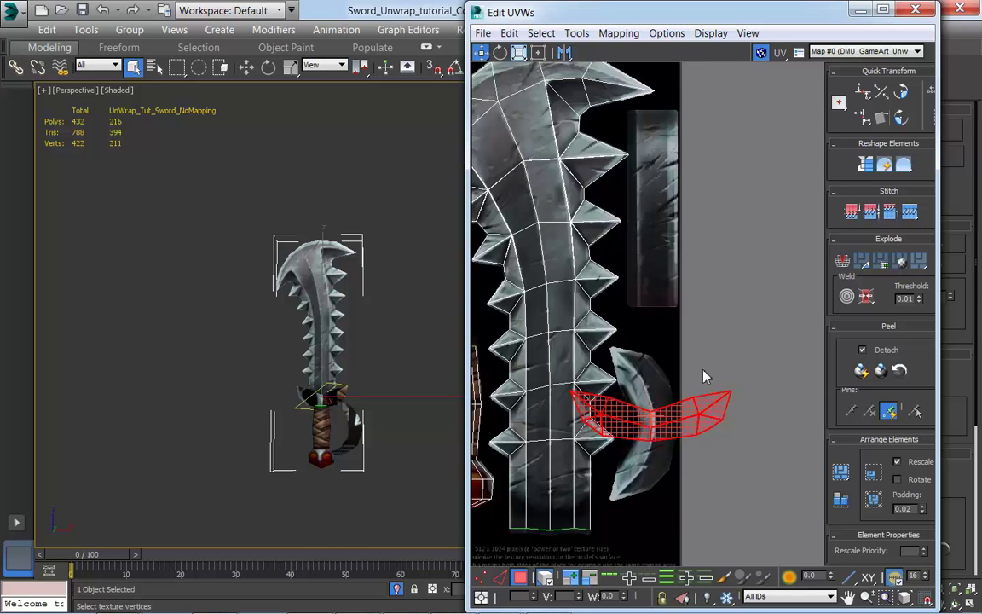
pyautogui.moveTo(685, 305); pyautogui.dragTo(738, 288, button='middle')
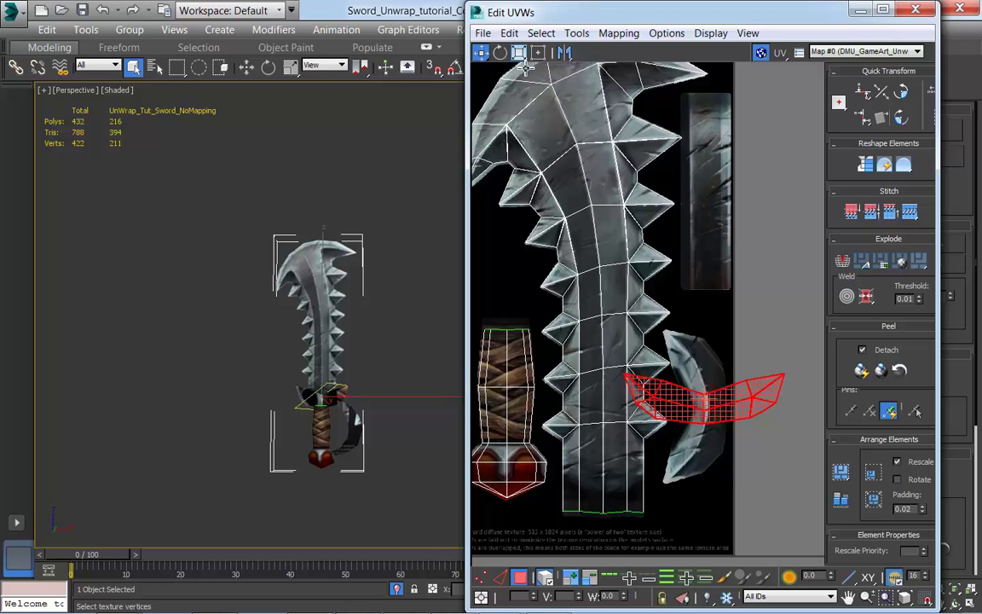
# Rotate the crossguard's UV element 90 degrees counter-clockwise and place it over the painted guard
pyautogui.click(905, 96)
pyautogui.moveTo(707, 408); pyautogui.dragTo(713, 403)
pyautogui.scroll(2, 372, 420)
pyautogui.scroll(-1, 527, 442)
pyautogui.moveTo(704, 433); pyautogui.dragTo(620, 424, button='middle')
pyautogui.click(412, 452)
pyautogui.scroll(5, 381, 445)
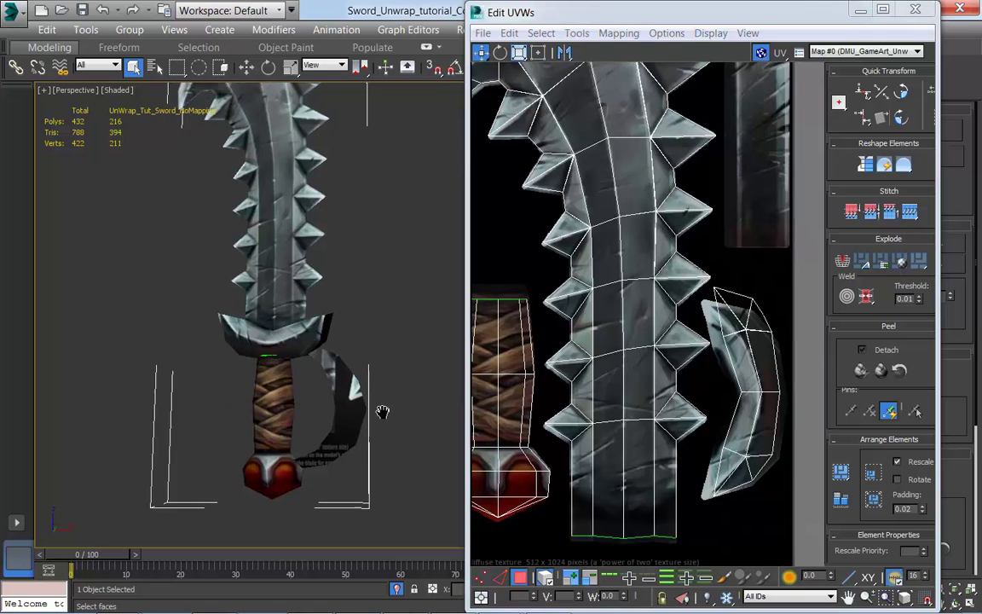
pyautogui.scroll(4, 337, 422)
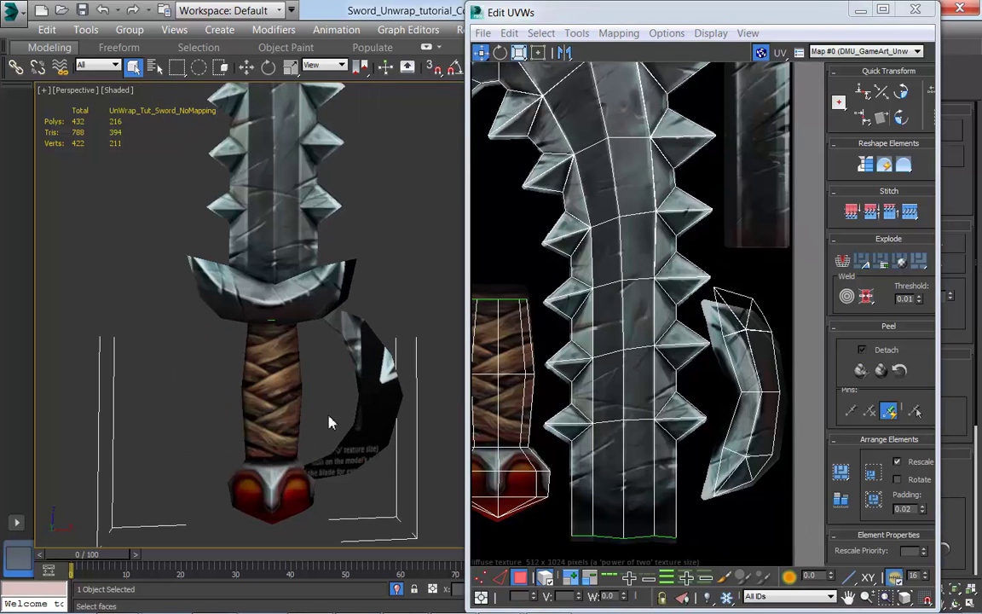
# Nudge the crossguard's UV element down and widen it horizontally to match the painted guard
pyautogui.moveTo(747, 485); pyautogui.dragTo(691, 445, button='middle')
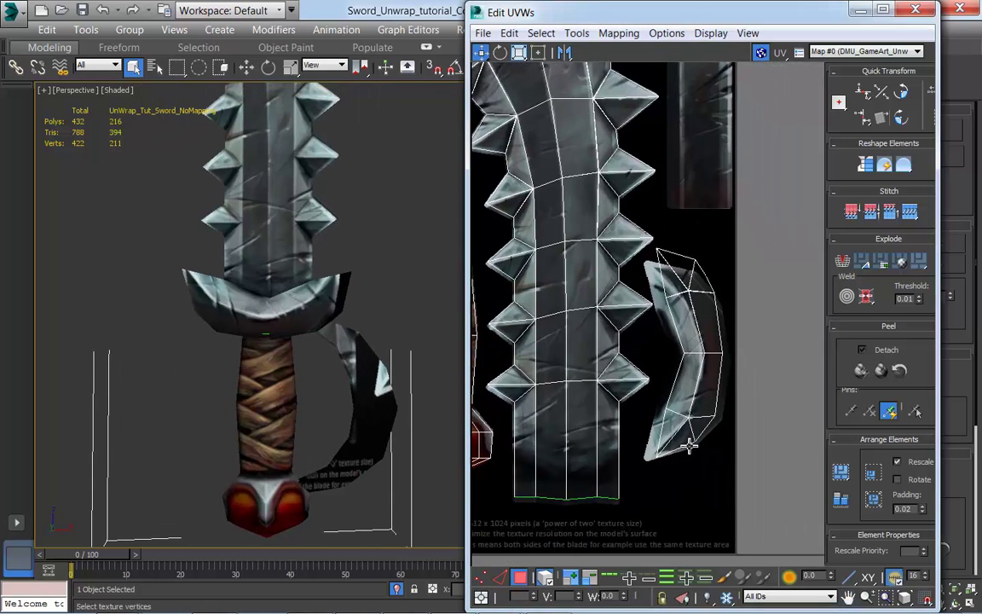
pyautogui.click(695, 363)
pyautogui.moveTo(696, 362); pyautogui.dragTo(697, 365)
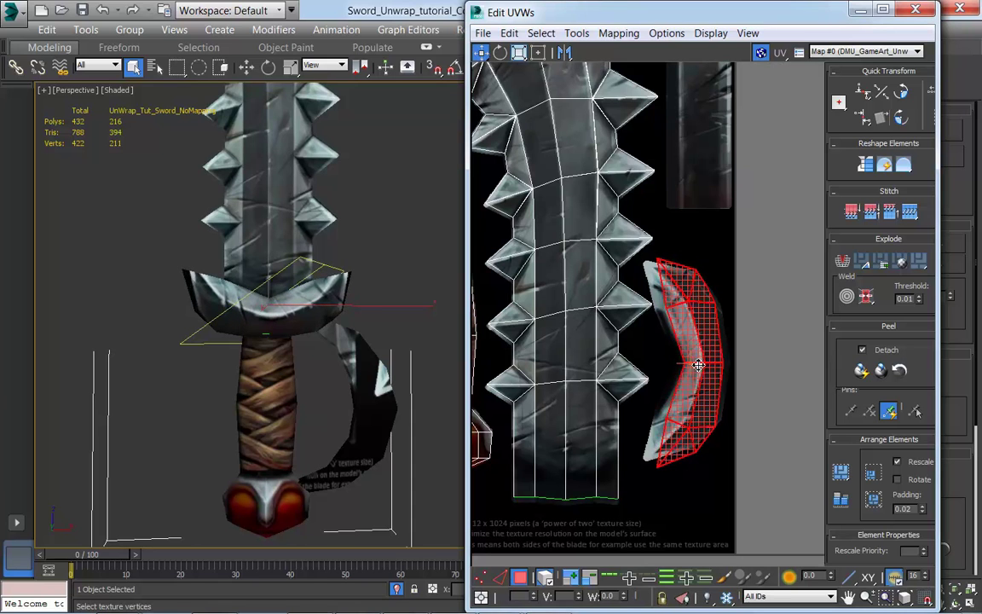
pyautogui.click(519, 52)
pyautogui.moveTo(712, 392); pyautogui.dragTo(758, 381)
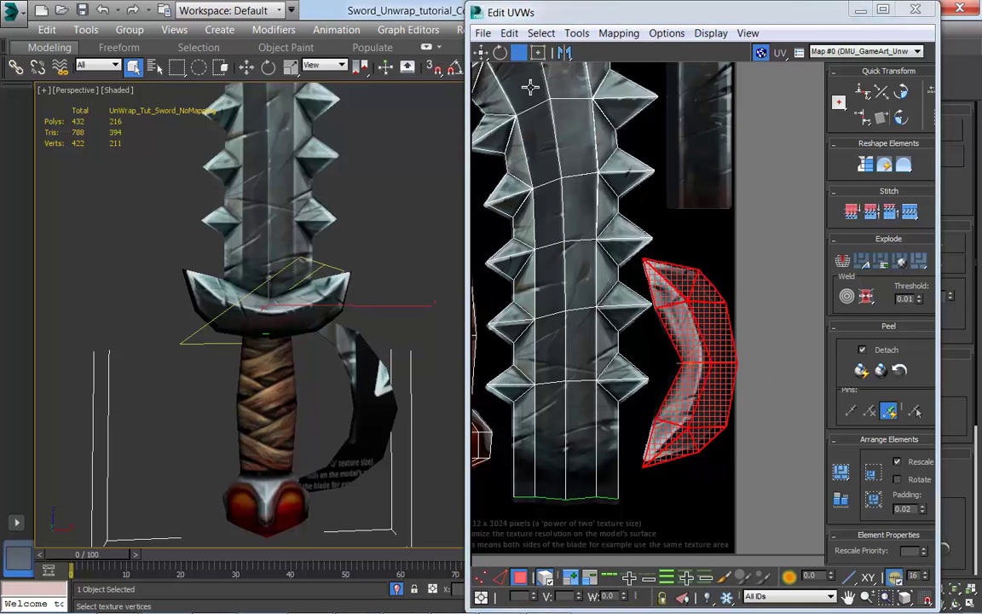
# Scale the crossguard's UV element down slightly and shift it into line with the painted guard
pyautogui.moveTo(695, 317); pyautogui.dragTo(694, 330)
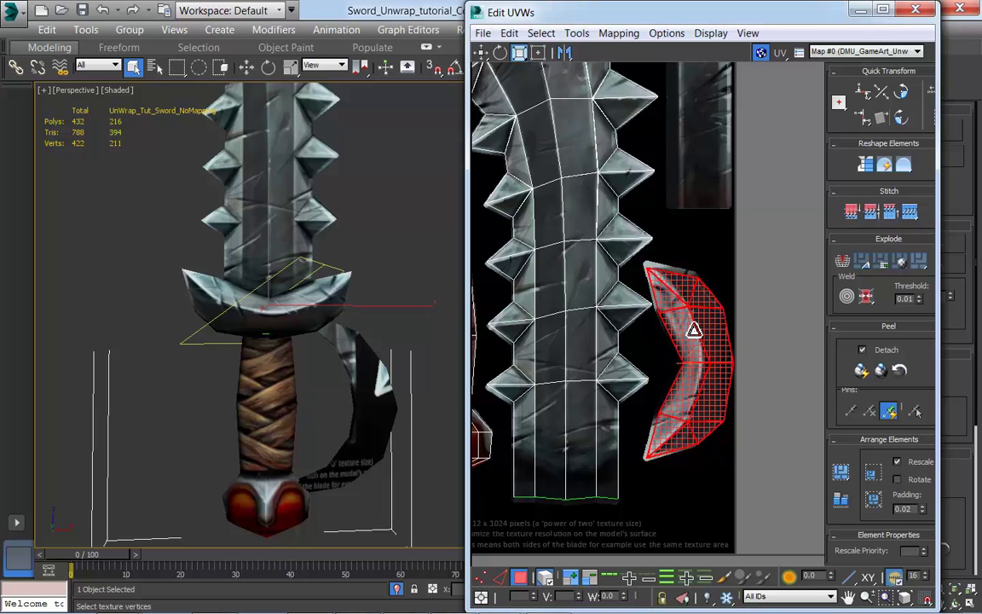
pyautogui.click(482, 53)
pyautogui.moveTo(716, 393); pyautogui.dragTo(713, 390)
pyautogui.keyDown('alt'); pyautogui.moveTo(415, 420); pyautogui.dragTo(357, 458, button='middle'); pyautogui.keyUp('alt')
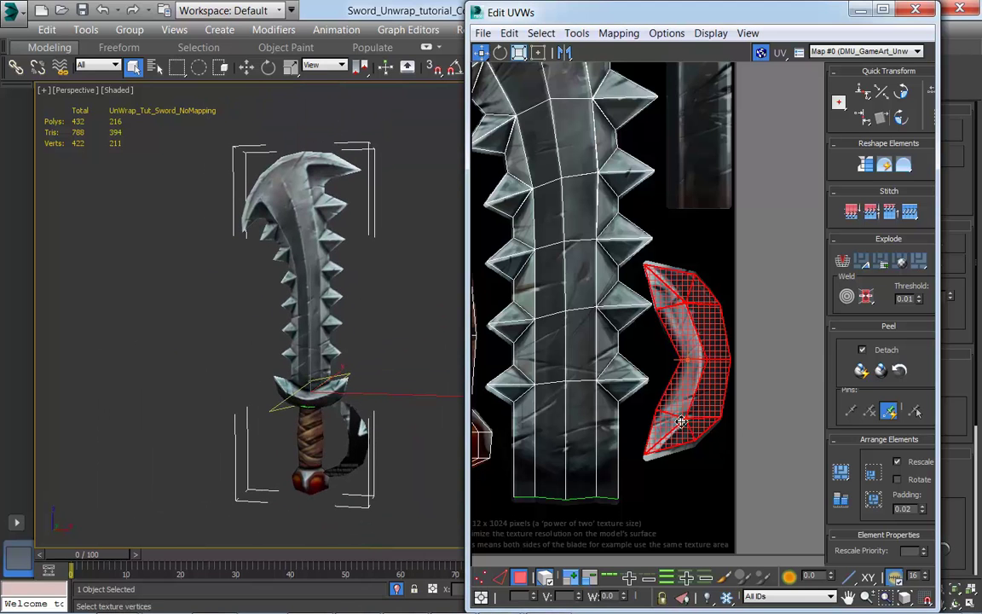
# Select the handle, crossguard and blade UV elements in turn and compare the texture layout with the sword model, including the remaining metal strip
pyautogui.scroll(-3, 689, 429)
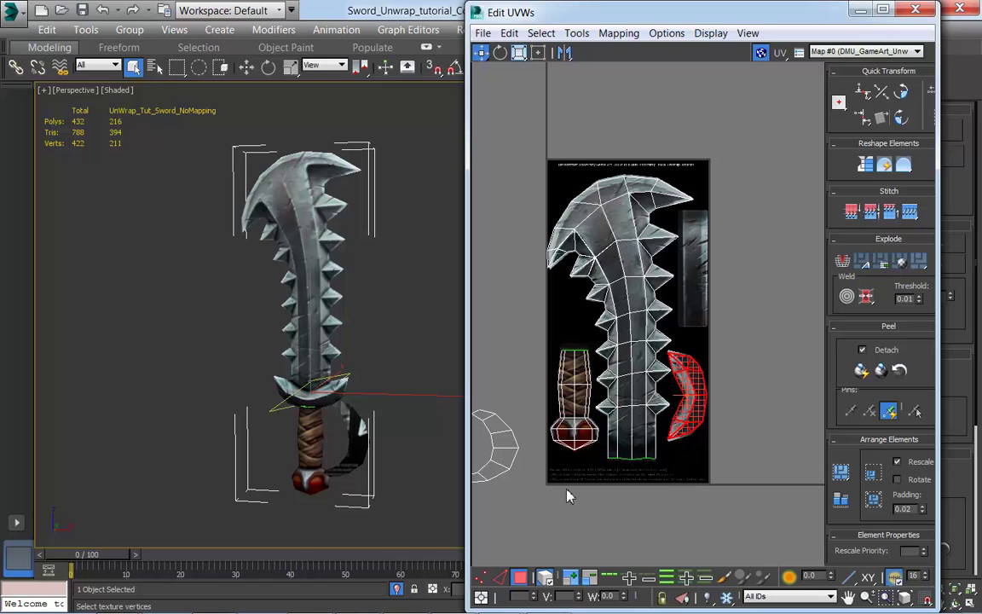
pyautogui.click(568, 440)
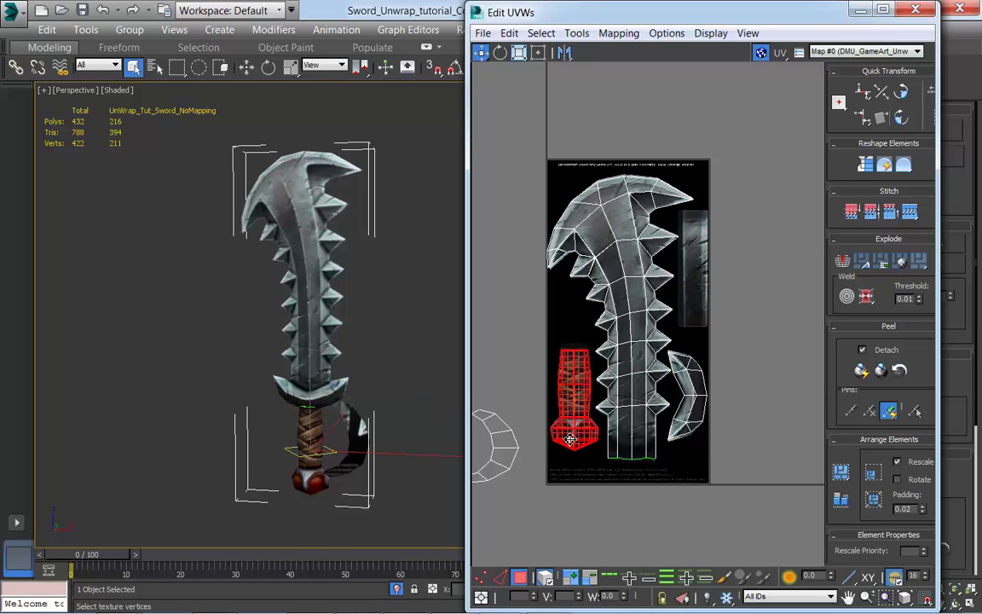
pyautogui.click(695, 407)
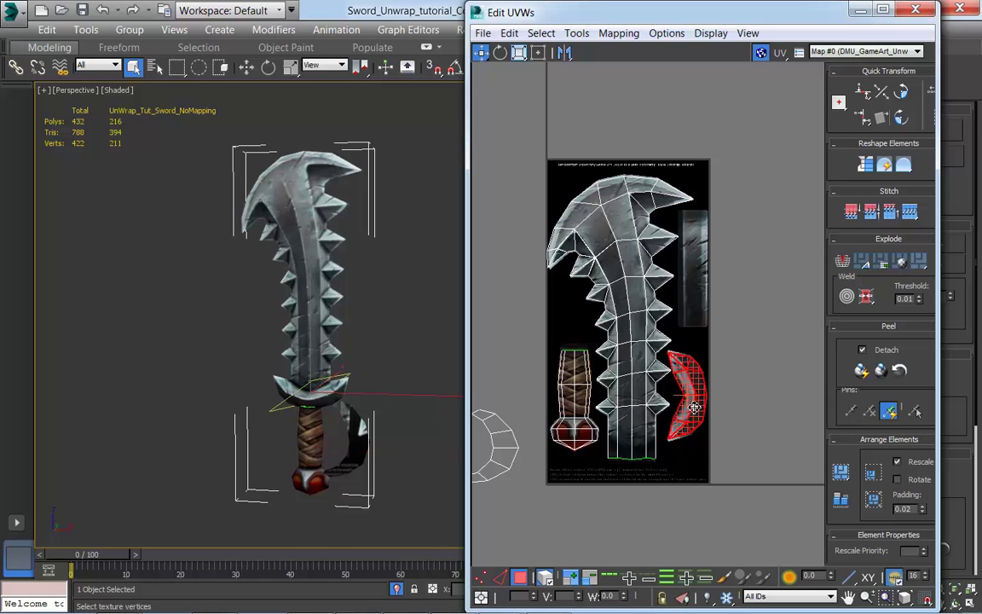
pyautogui.click(644, 431)
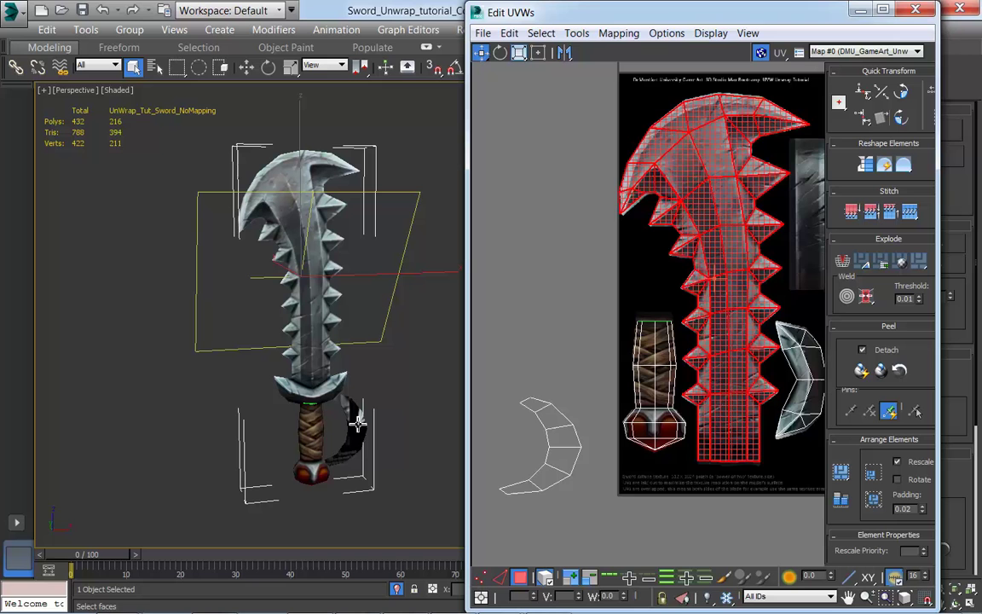
pyautogui.moveTo(807, 425); pyautogui.dragTo(771, 417, button='middle')
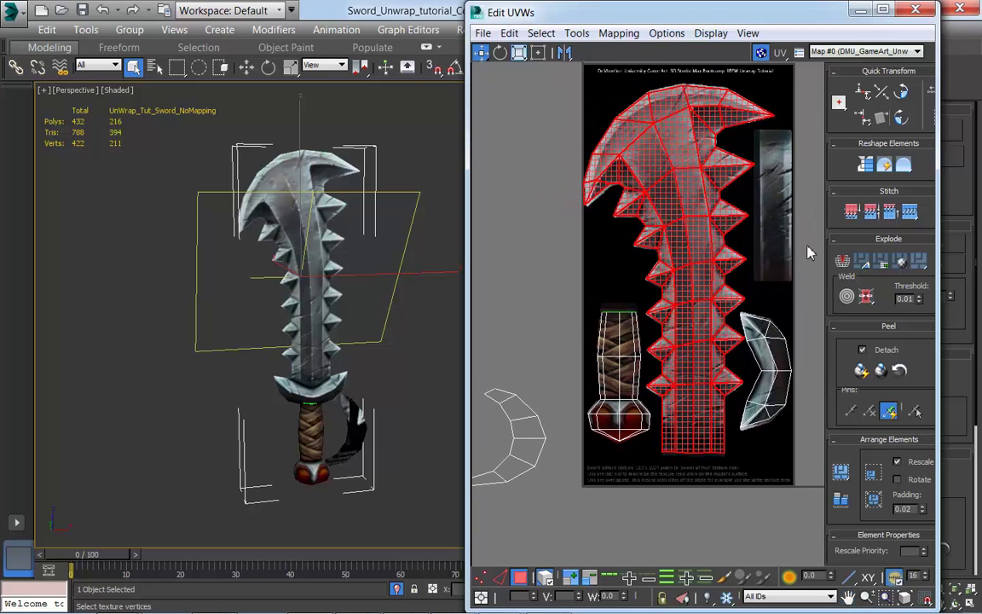
pyautogui.moveTo(530, 471); pyautogui.dragTo(557, 462, button='middle')
pyautogui.keyDown('alt'); pyautogui.moveTo(384, 442); pyautogui.dragTo(362, 429, button='middle'); pyautogui.keyUp('alt')
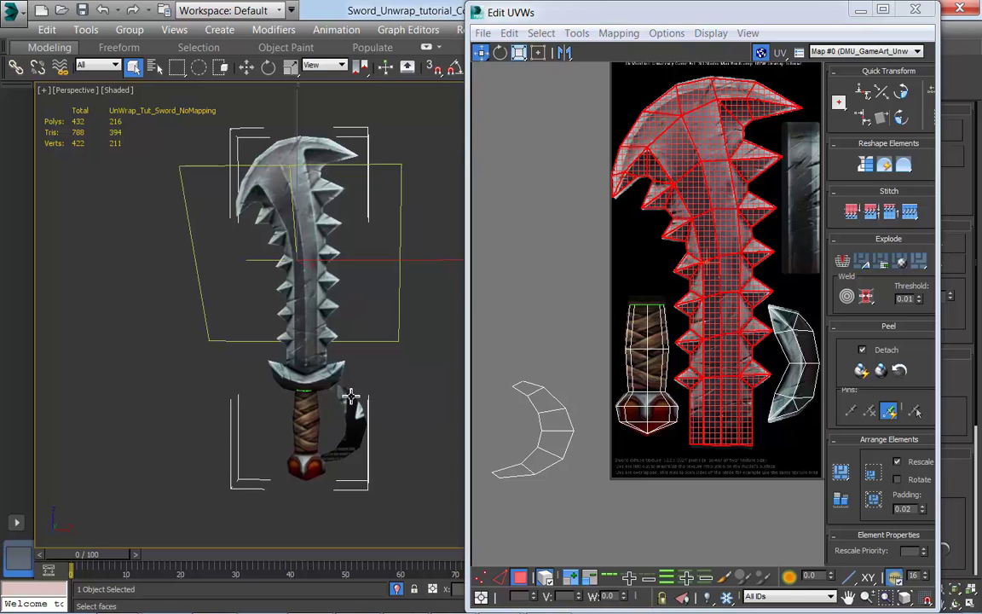
pyautogui.moveTo(504, 408); pyautogui.dragTo(482, 413, button='middle')
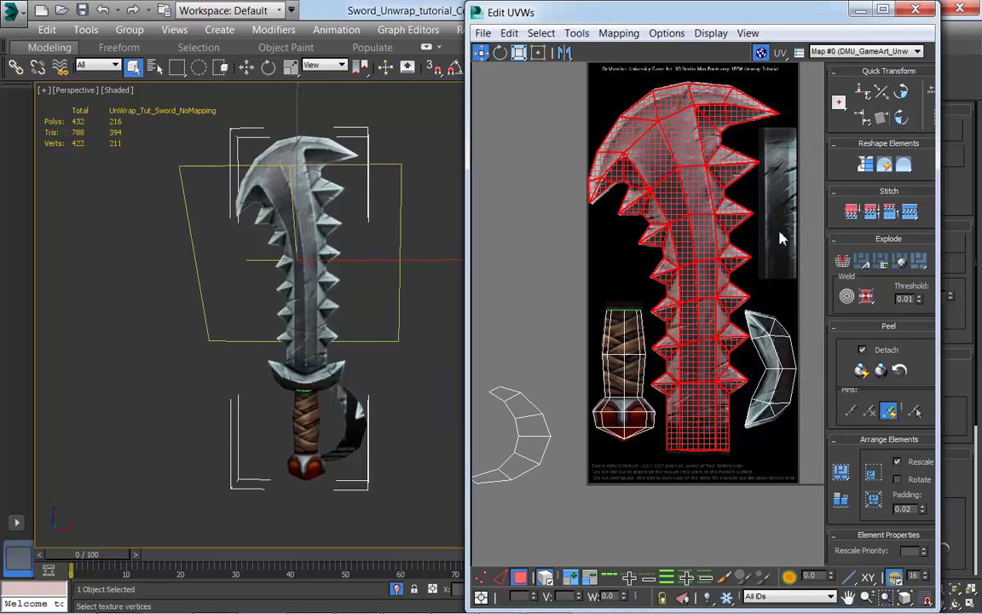
pyautogui.moveTo(657, 493); pyautogui.dragTo(667, 487, button='middle')
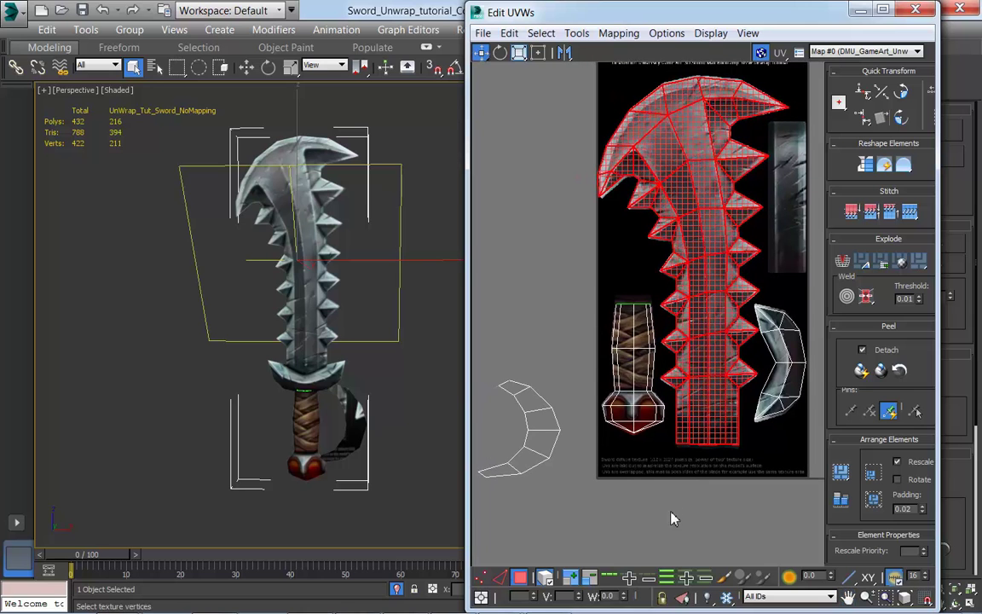
pyautogui.scroll(-2, 671, 517)
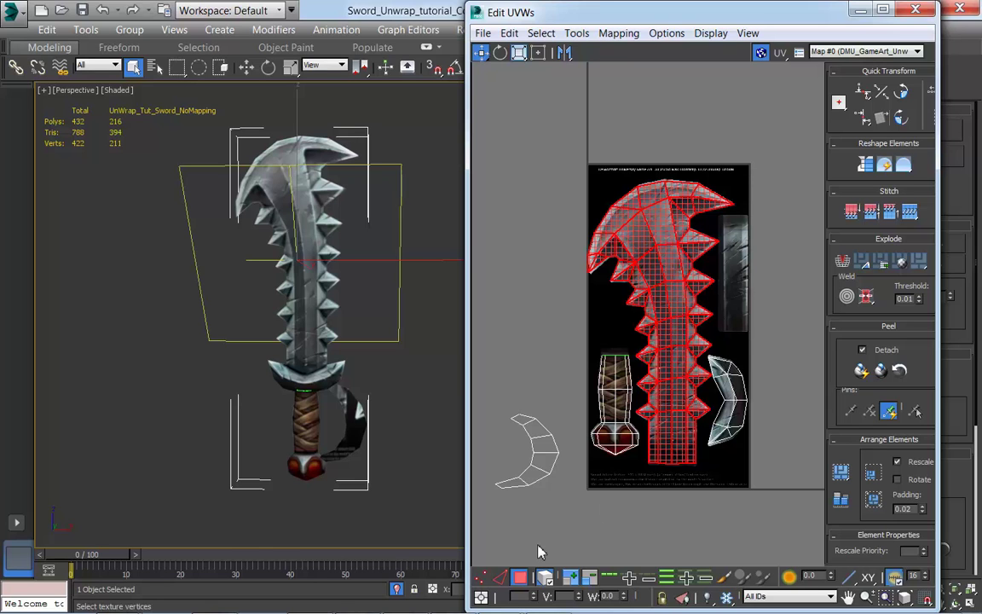
# Select the curved hand guard's UV element and move it beside the painted metal strip, overlapping the strip's edge
pyautogui.click(543, 457)
pyautogui.moveTo(543, 457); pyautogui.dragTo(772, 270)
pyautogui.scroll(5, 772, 270)
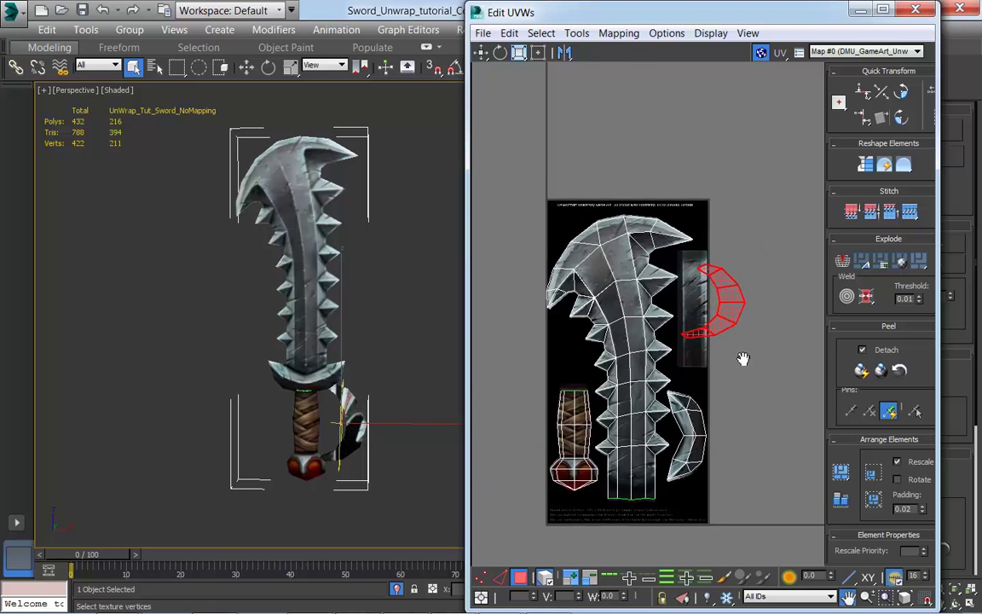
pyautogui.scroll(6, 358, 407)
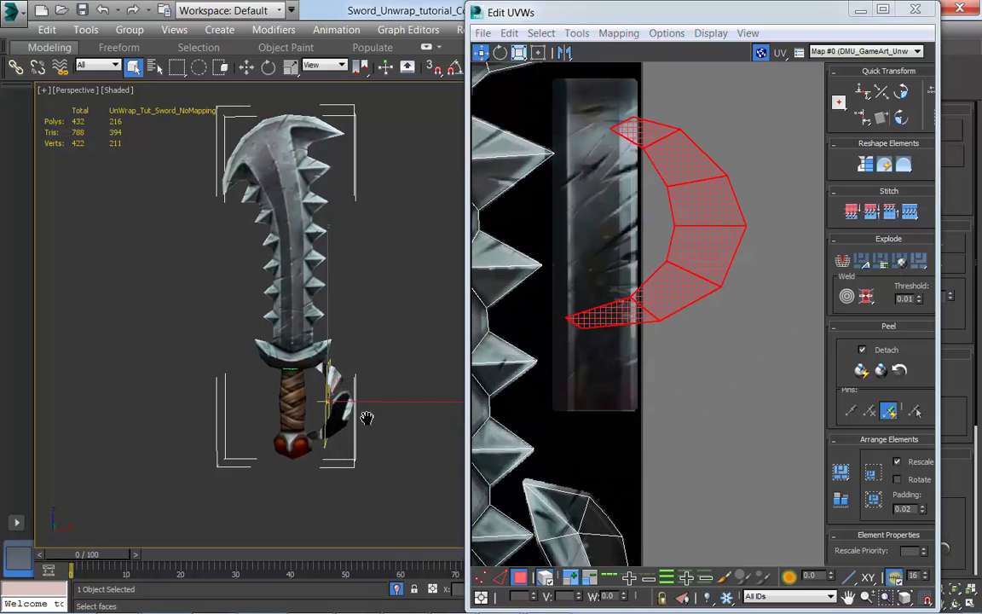
# Nudge the curved hand guard's UV element down slightly beside the painted metal strip
pyautogui.moveTo(389, 405)
pyautogui.mouseDown(button='middle')
pyautogui.moveTo(402, 405)
pyautogui.moveTo(390, 418)
pyautogui.mouseUp(button='middle')
pyautogui.moveTo(742, 451); pyautogui.dragTo(752, 487, button='middle')
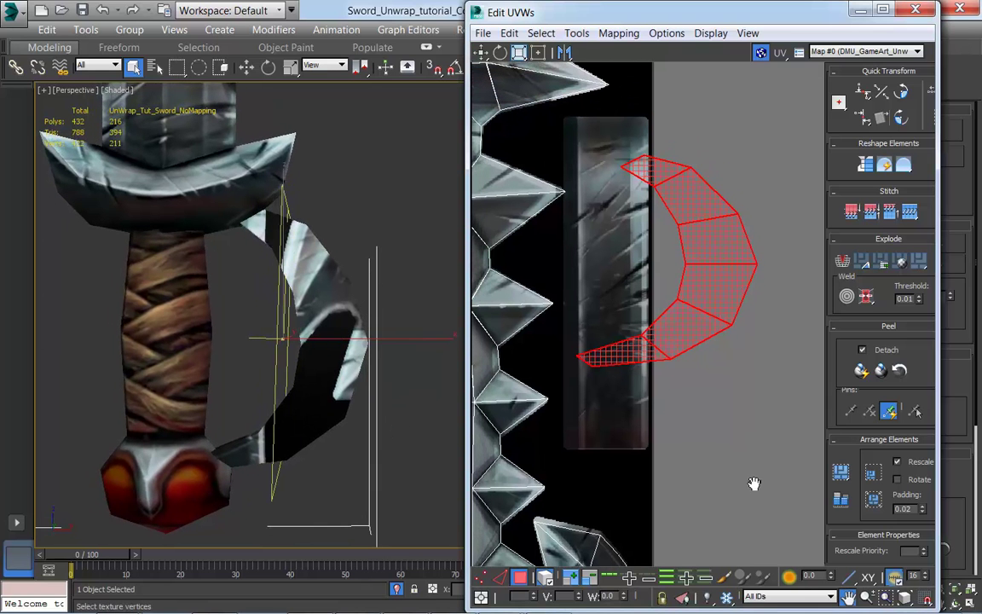
pyautogui.moveTo(669, 362)
pyautogui.mouseDown()
pyautogui.moveTo(764, 304)
pyautogui.moveTo(675, 352)
pyautogui.moveTo(772, 391)
pyautogui.moveTo(725, 340)
pyautogui.moveTo(736, 387)
pyautogui.moveTo(657, 358)
pyautogui.moveTo(679, 377)
pyautogui.mouseUp()
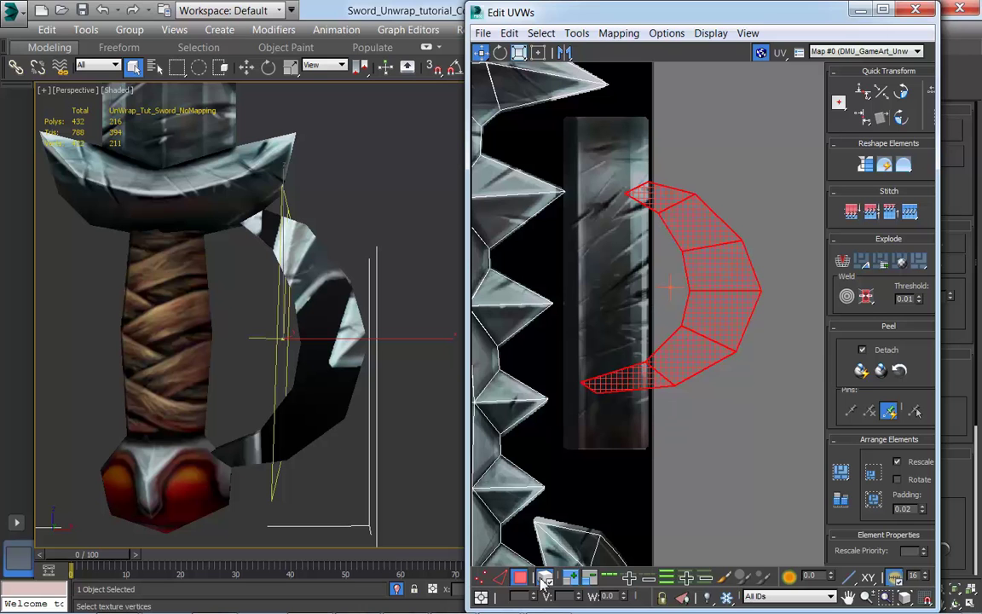
# Move the first four inner-curve UV vertices of the hand guard, one by one, onto the left edge of the painted metal strip
pyautogui.click(480, 578)
pyautogui.moveTo(710, 409); pyautogui.dragTo(727, 443, button='middle')
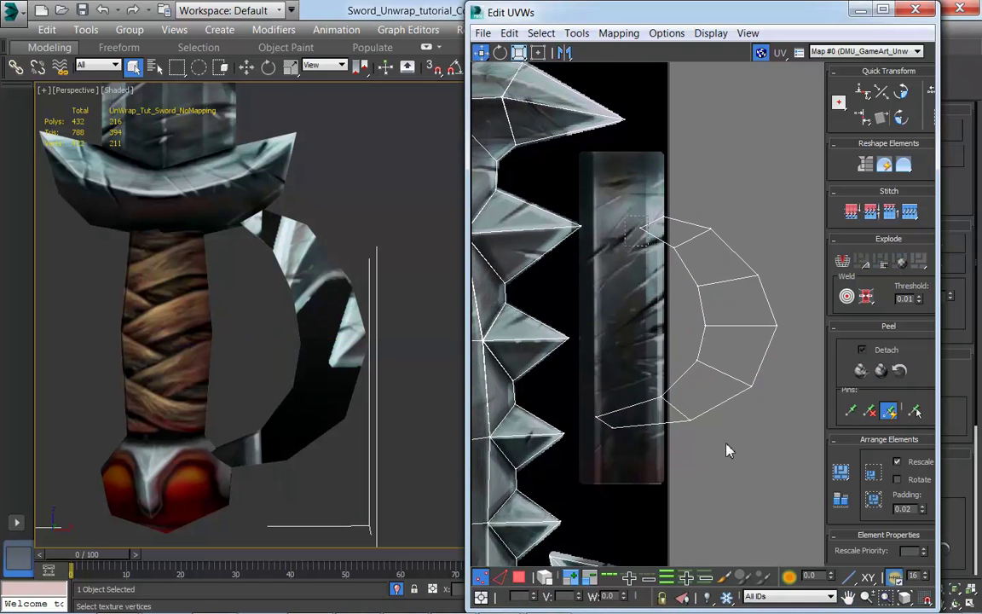
pyautogui.moveTo(643, 228); pyautogui.dragTo(580, 152)
pyautogui.moveTo(677, 250); pyautogui.dragTo(587, 236)
pyautogui.moveTo(698, 285); pyautogui.dragTo(580, 321)
pyautogui.click(707, 327)
pyautogui.moveTo(707, 328); pyautogui.dragTo(584, 388)
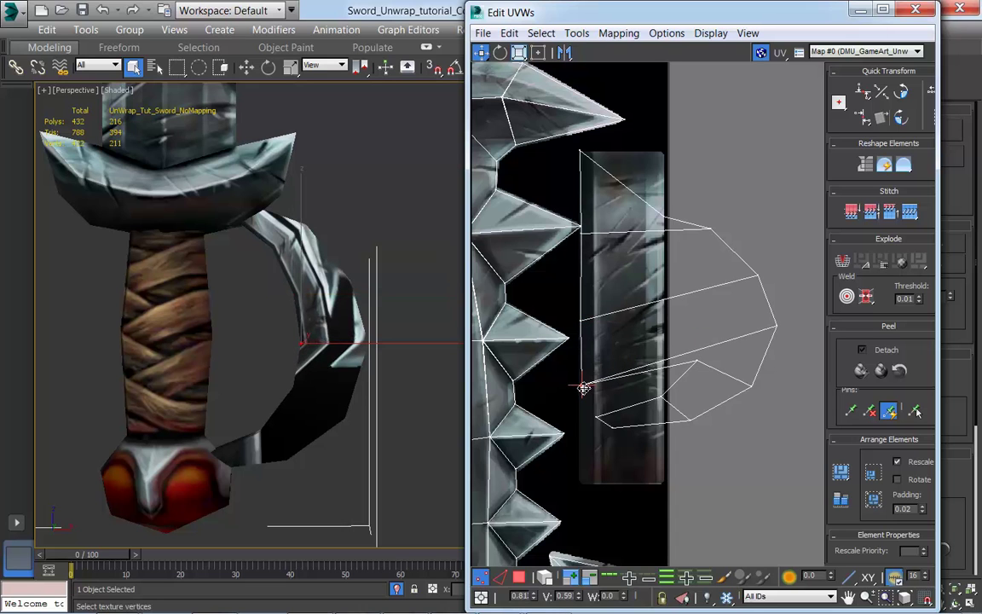
pyautogui.click(697, 362)
pyautogui.moveTo(583, 386); pyautogui.dragTo(580, 360)
pyautogui.moveTo(581, 320); pyautogui.dragTo(582, 275)
pyautogui.moveTo(579, 358); pyautogui.dragTo(577, 397)
pyautogui.moveTo(584, 360); pyautogui.dragTo(549, 441)
pyautogui.moveTo(665, 320); pyautogui.dragTo(578, 396)
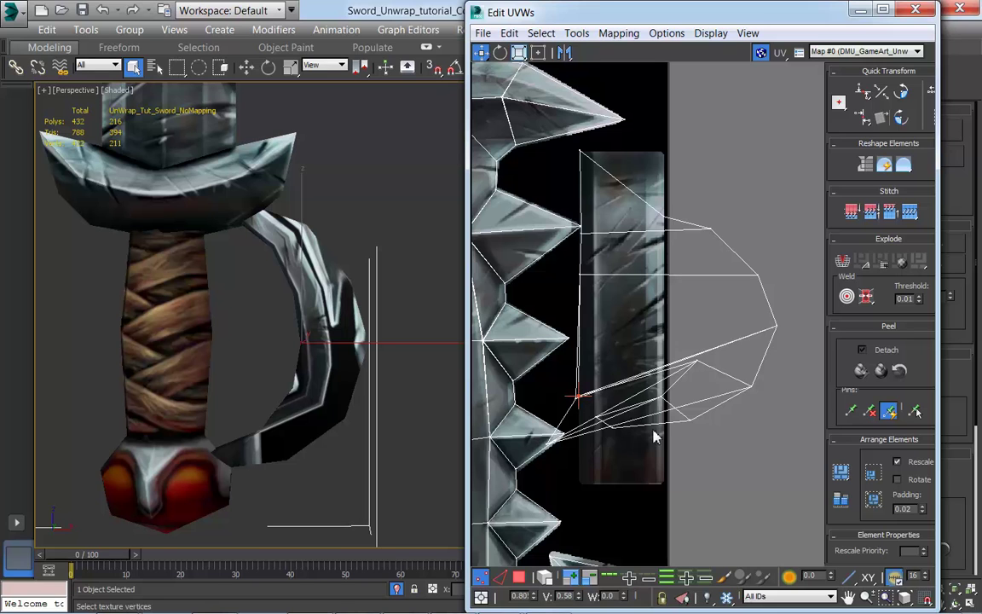
pyautogui.click(699, 359)
pyautogui.moveTo(623, 448); pyautogui.dragTo(587, 409)
pyautogui.hotkey('ctrl', 'z')
pyautogui.hotkey('ctrl', 'z')
pyautogui.hotkey('ctrl', 'z')
pyautogui.hotkey('ctrl', 'z')
pyautogui.hotkey('ctrl', 'z')
pyautogui.hotkey('ctrl', 'z')
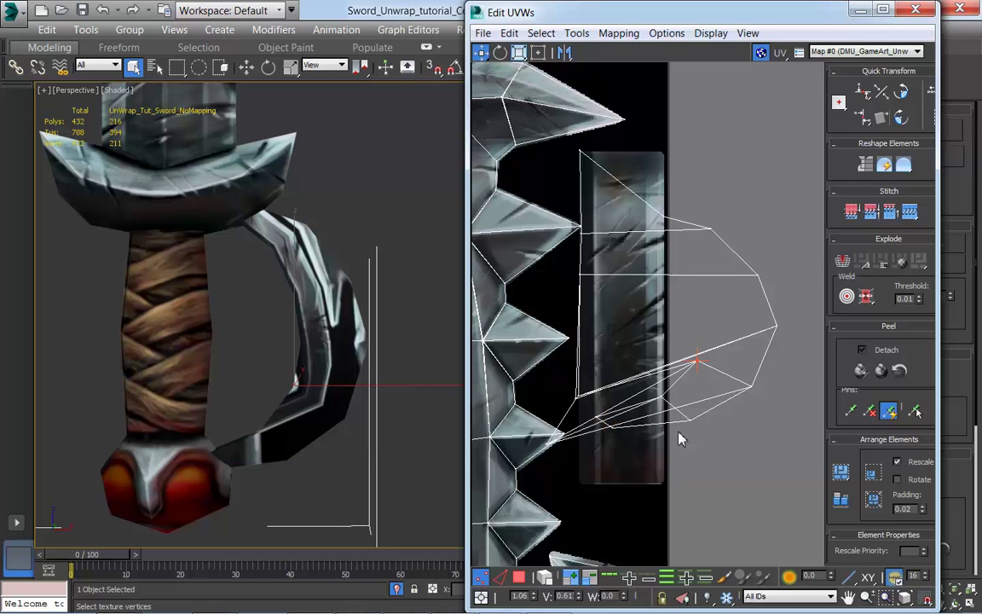
pyautogui.hotkey('ctrl', 'z')
pyautogui.hotkey('ctrl', 'z')
pyautogui.hotkey('ctrl', 'z')
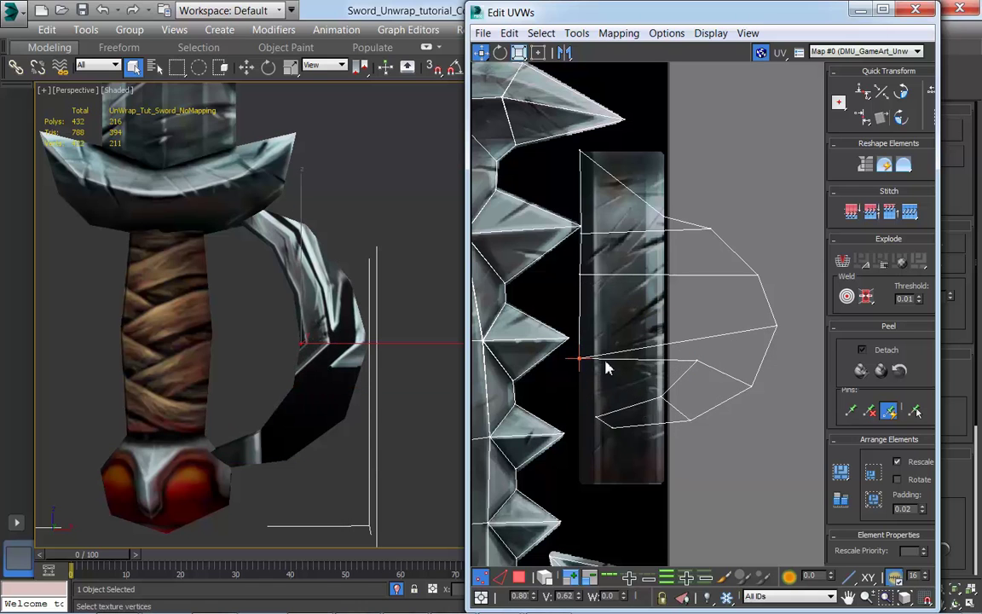
# Place the remaining inner-curve vertices down the metal strip's left edge and the lower end's vertices on its bottom corners
pyautogui.moveTo(581, 363)
pyautogui.mouseDown()
pyautogui.moveTo(581, 309)
pyautogui.moveTo(706, 378)
pyautogui.moveTo(581, 384)
pyautogui.mouseUp()
pyautogui.moveTo(644, 398); pyautogui.dragTo(665, 487)
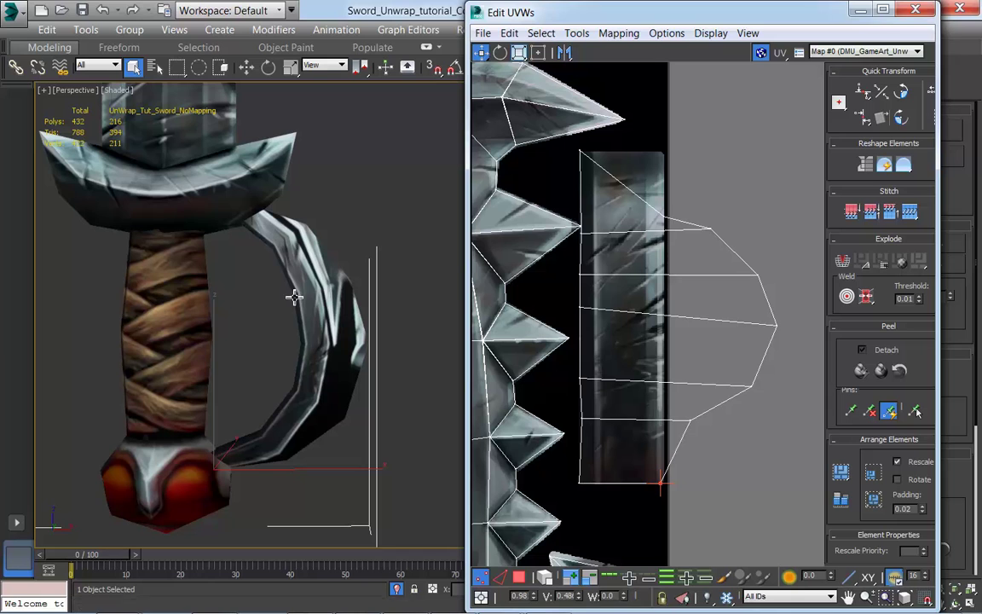
pyautogui.click(587, 173)
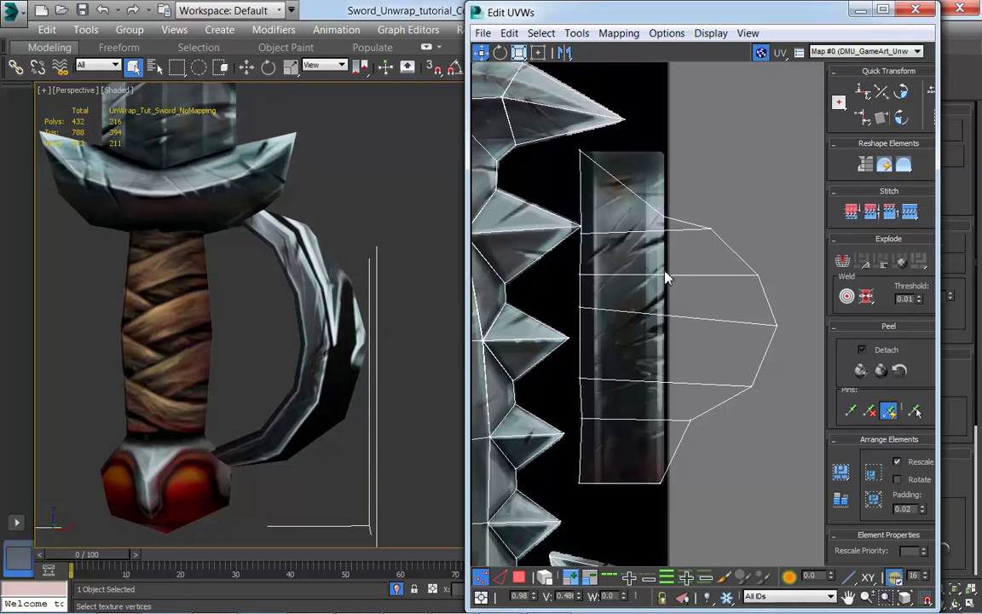
# Move the hand guard's outer-curve UV vertices, from its upper end downwards, onto the right edge of the painted metal strip
pyautogui.moveTo(581, 151); pyautogui.dragTo(667, 159)
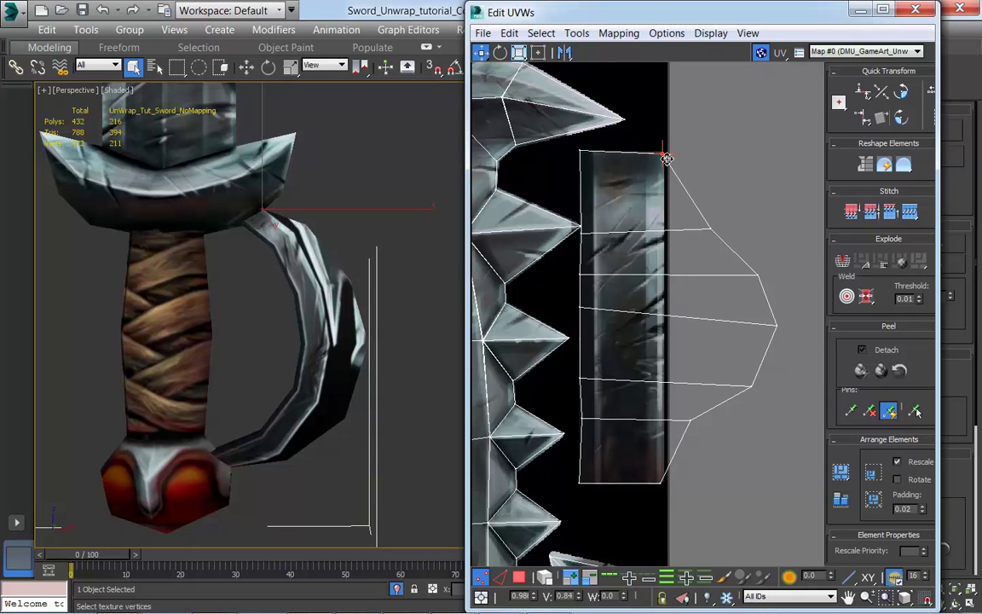
pyautogui.click(701, 229)
pyautogui.moveTo(710, 230); pyautogui.dragTo(667, 236)
pyautogui.click(753, 275)
pyautogui.moveTo(762, 279); pyautogui.dragTo(666, 277)
pyautogui.click(774, 326)
pyautogui.moveTo(774, 326); pyautogui.dragTo(665, 328)
pyautogui.moveTo(752, 386); pyautogui.dragTo(665, 384)
pyautogui.click(689, 419)
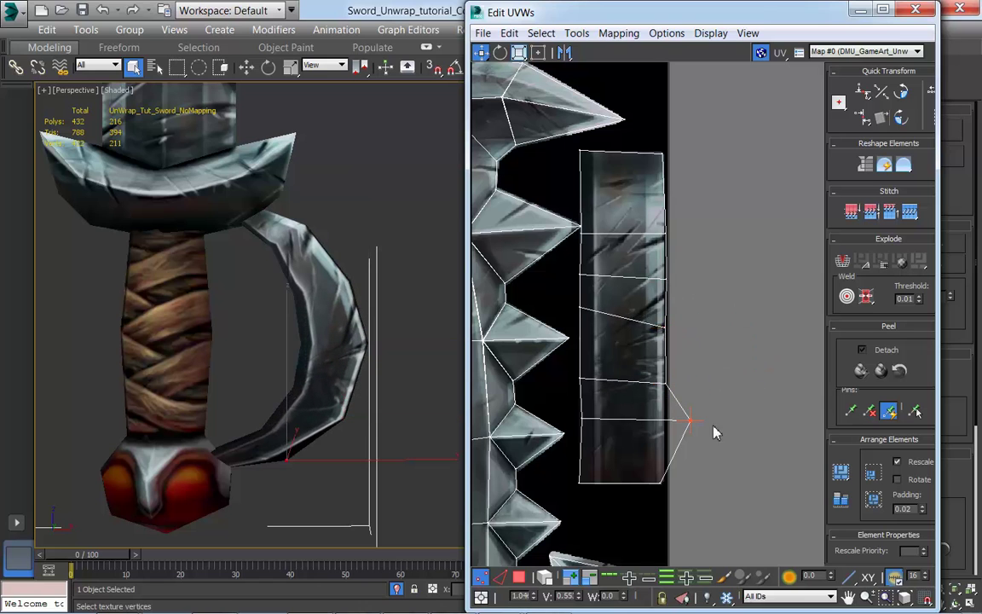
pyautogui.moveTo(696, 423); pyautogui.dragTo(667, 426)
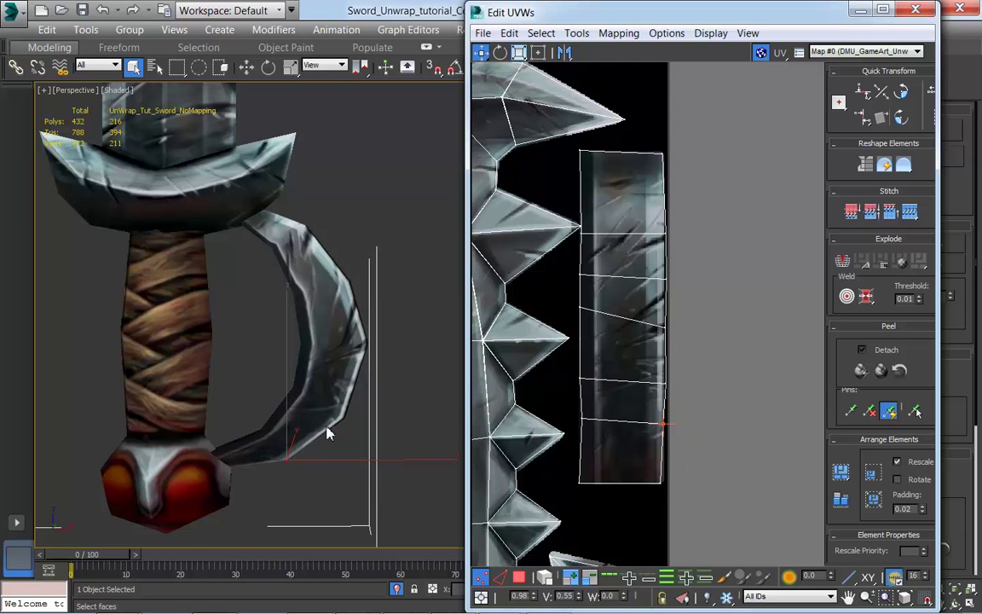
# Straighten the hand guard's UV strip by aligning its right and left columns of vertices vertically
pyautogui.keyDown('alt'); pyautogui.moveTo(324, 406); pyautogui.dragTo(350, 419, button='middle'); pyautogui.keyUp('alt')
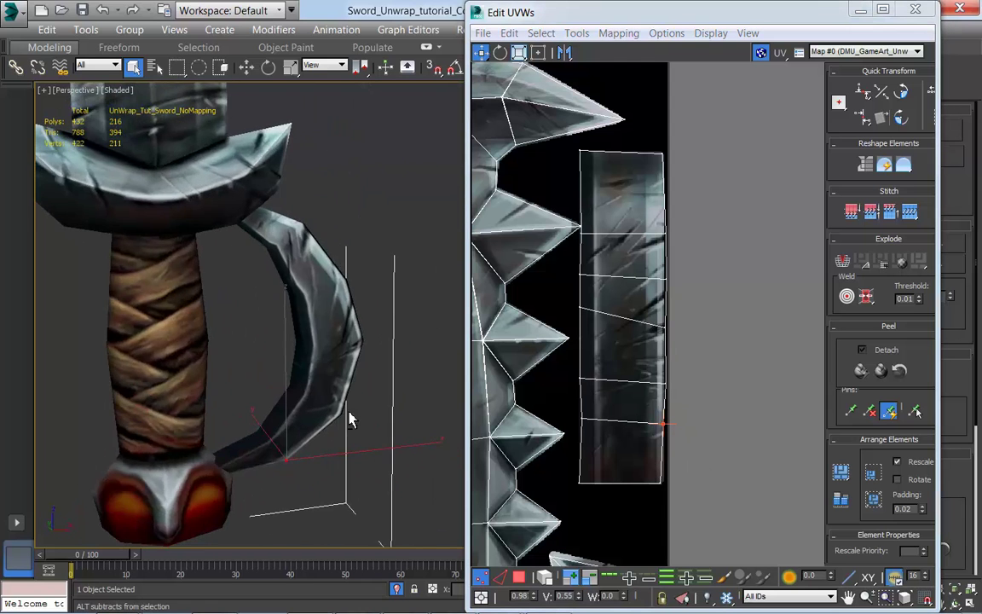
pyautogui.scroll(-4, 345, 413)
pyautogui.scroll(1, 334, 402)
pyautogui.moveTo(784, 398); pyautogui.dragTo(779, 402, button='middle')
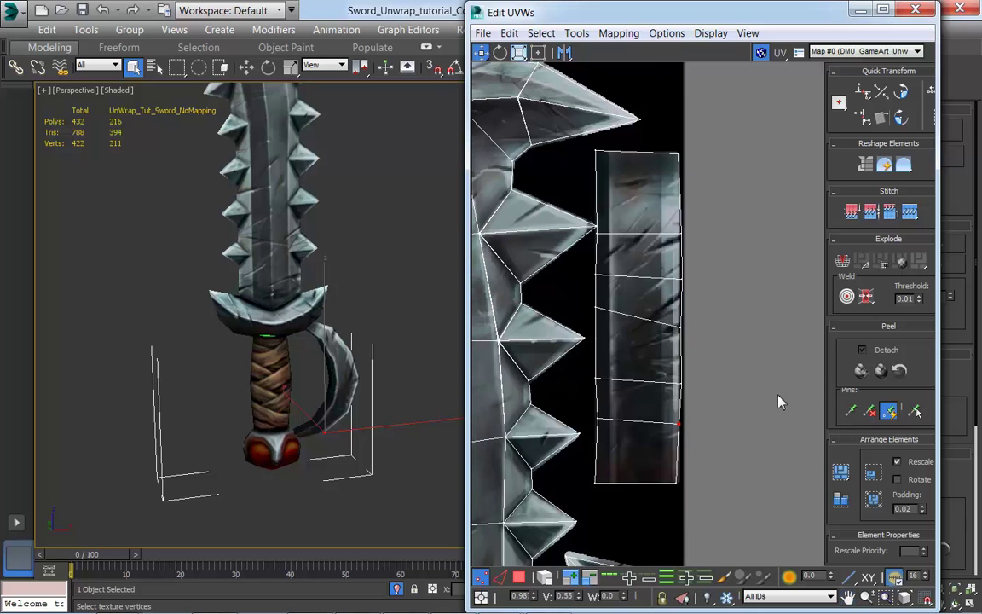
pyautogui.moveTo(669, 173); pyautogui.dragTo(658, 146)
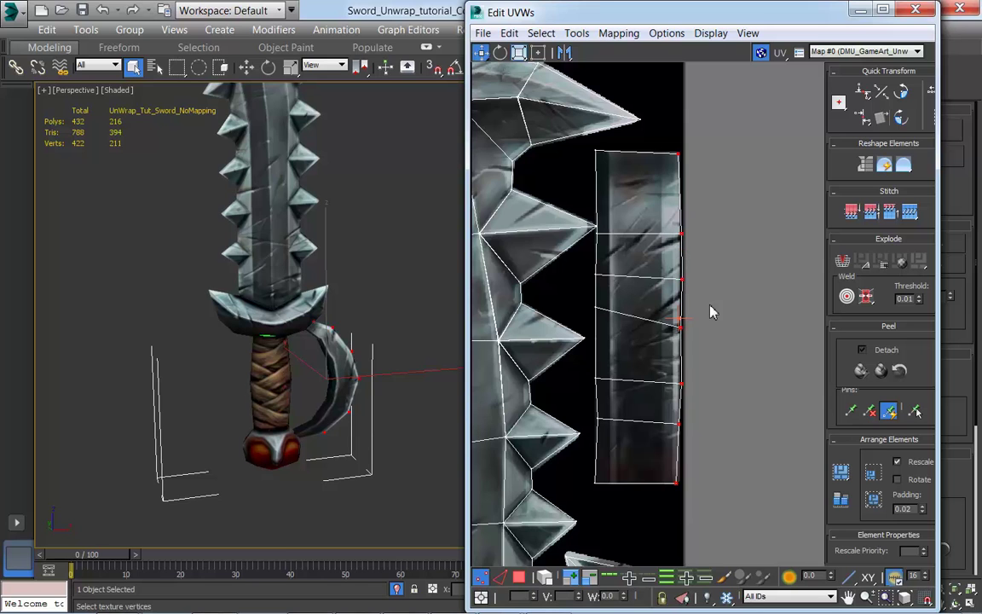
pyautogui.click(863, 117)
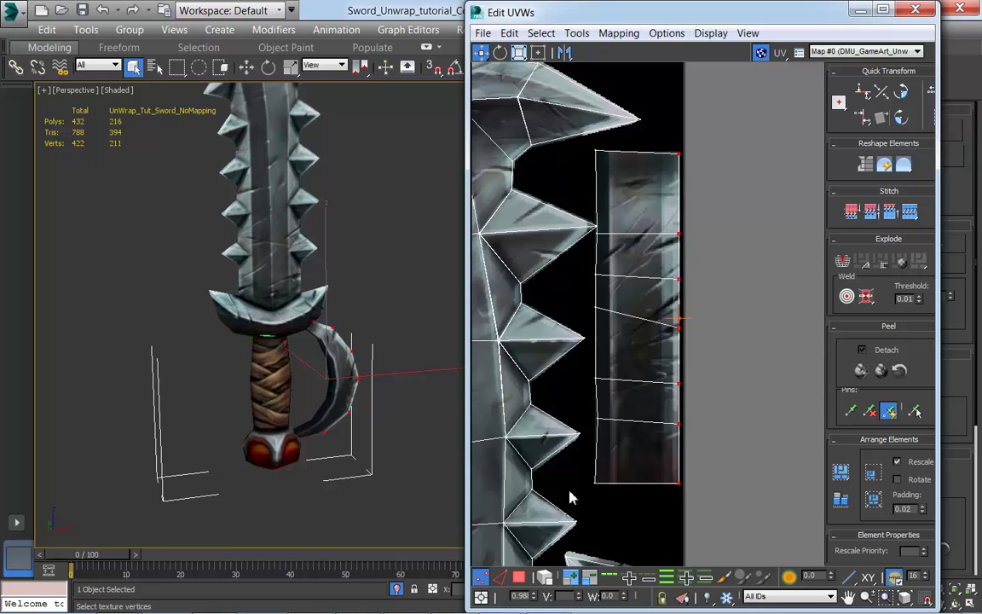
pyautogui.moveTo(606, 203); pyautogui.dragTo(594, 144)
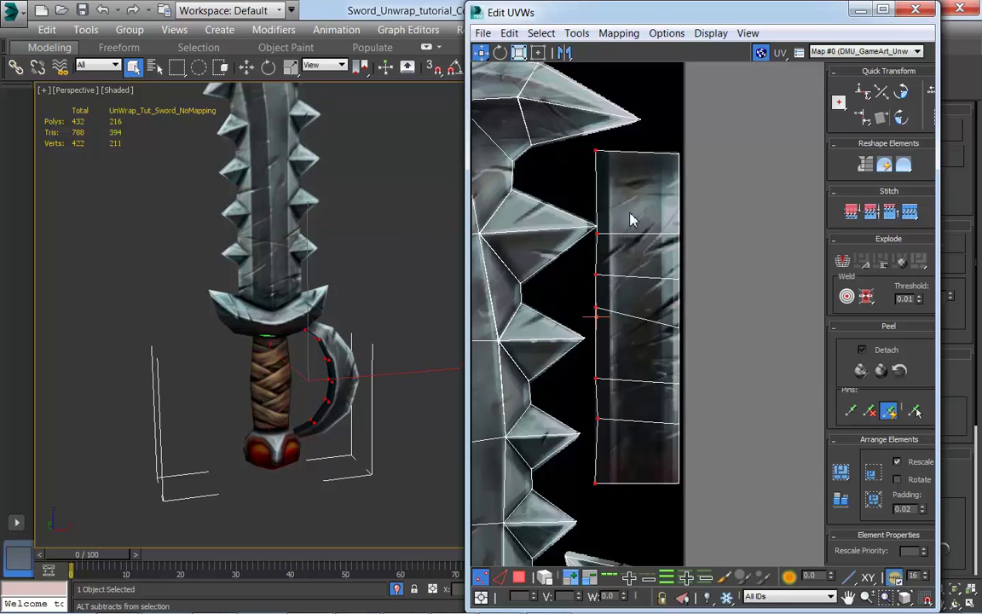
pyautogui.click(864, 118)
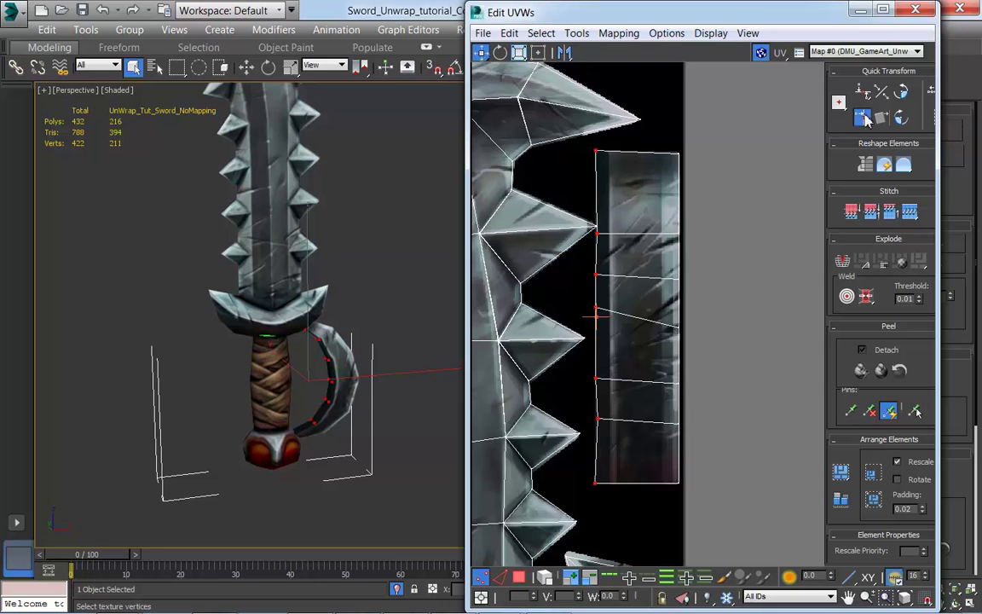
# Shift the left and right vertex columns slightly inward, moving horizontally only, to fit within the painted metal strip
pyautogui.click(485, 57)
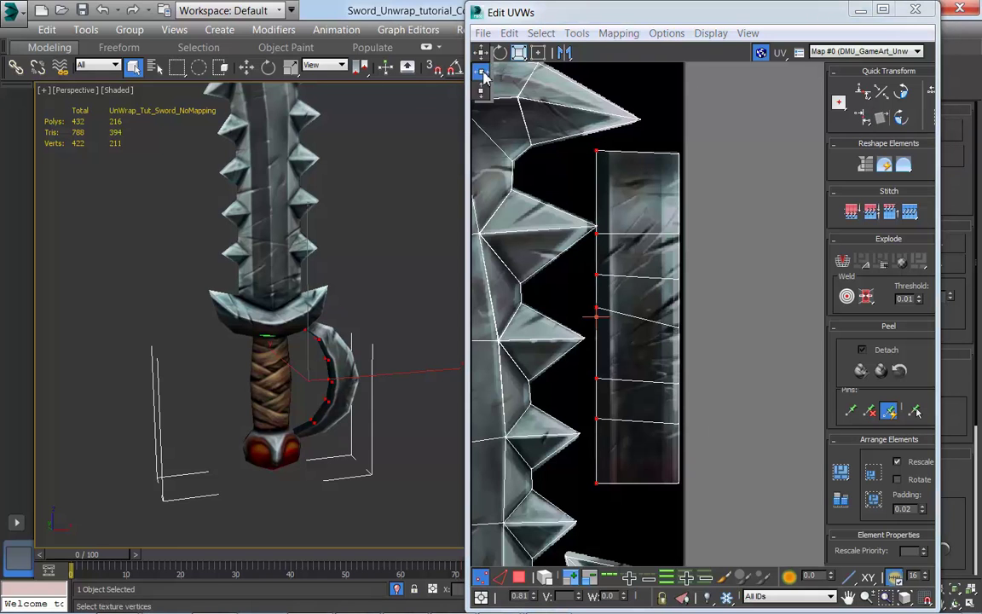
pyautogui.moveTo(597, 312); pyautogui.dragTo(601, 313)
pyautogui.moveTo(676, 142); pyautogui.dragTo(685, 506)
pyautogui.moveTo(682, 388); pyautogui.dragTo(678, 384)
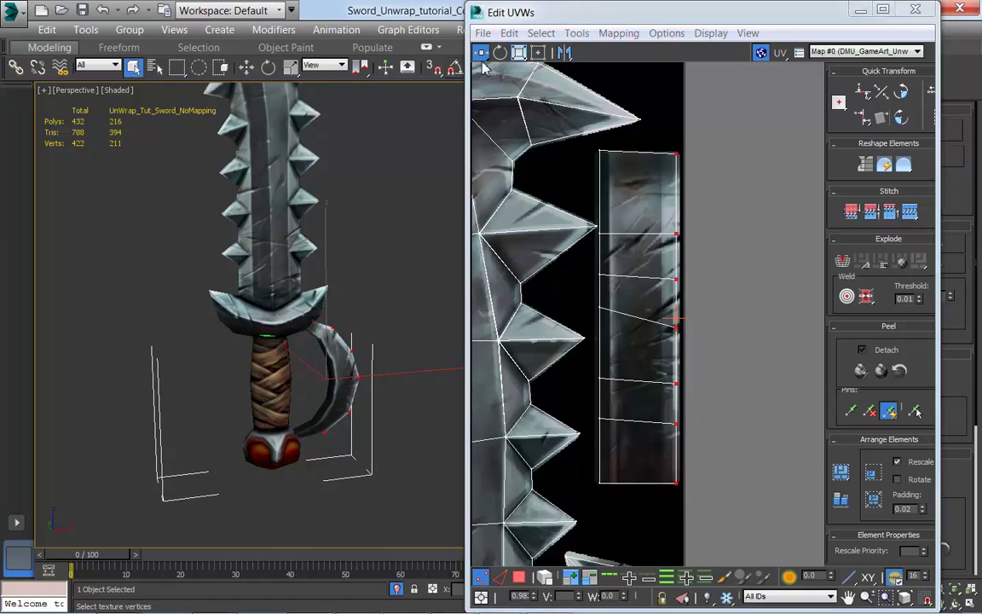
# Lower the middle and second-lowest left-column vertices of the hand guard strip to level their cross edges
pyautogui.click(599, 307)
pyautogui.moveTo(600, 307); pyautogui.dragTo(604, 330)
pyautogui.click(600, 420)
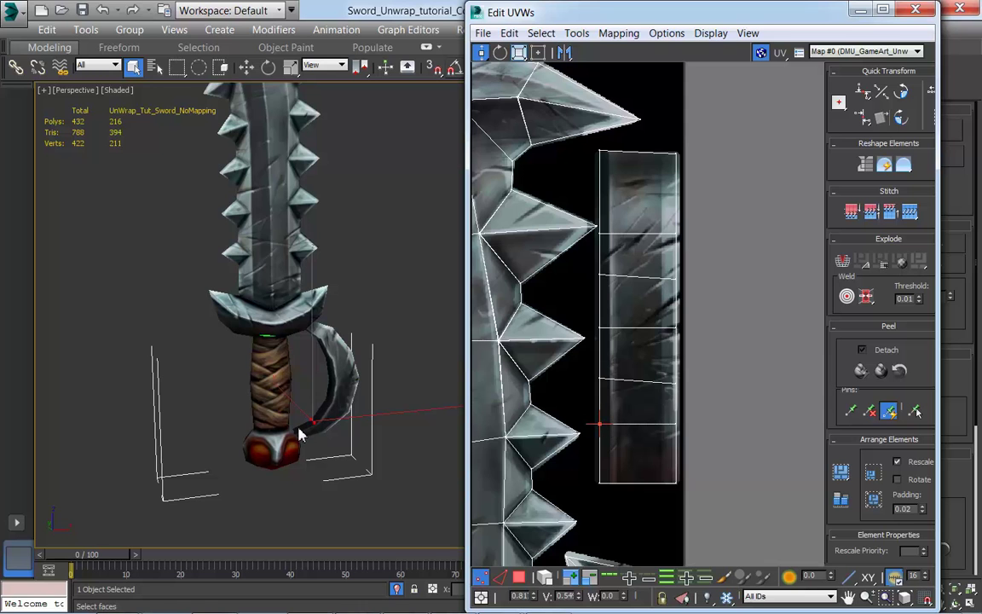
# Raise the two upper interior cross edges of the hand guard's UV strip to space its segments more evenly
pyautogui.scroll(2, 329, 418)
pyautogui.moveTo(651, 435); pyautogui.dragTo(629, 445, button='middle')
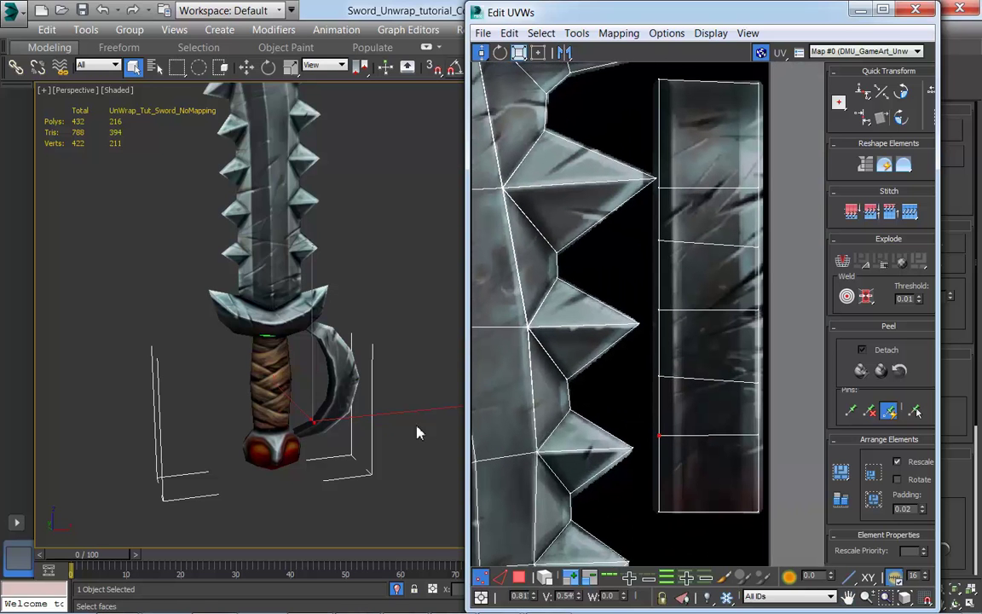
pyautogui.scroll(3, 377, 464)
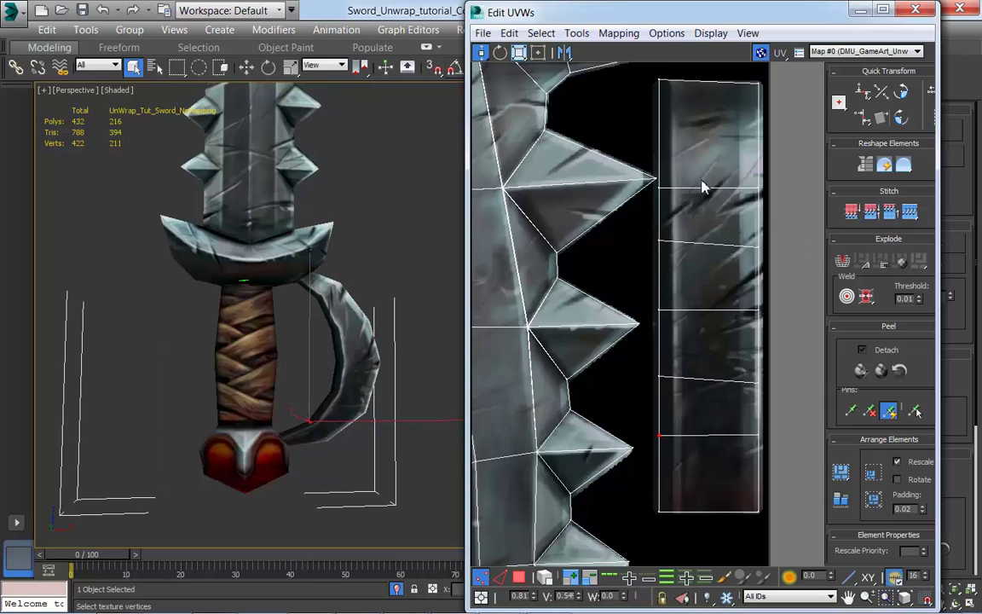
pyautogui.click(667, 186)
pyautogui.moveTo(667, 187); pyautogui.dragTo(667, 159)
pyautogui.moveTo(646, 217); pyautogui.dragTo(766, 233)
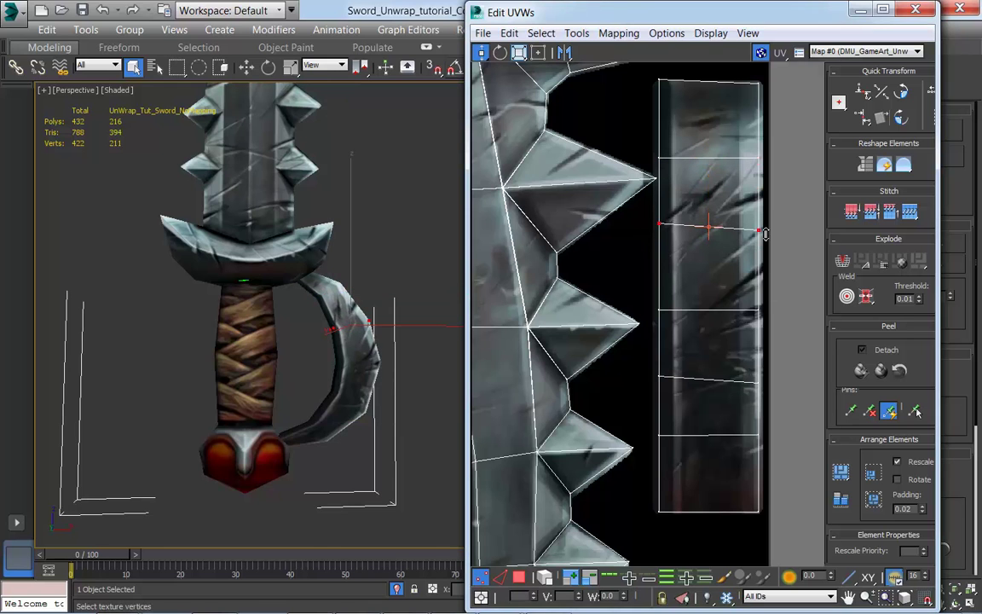
pyautogui.scroll(-5, 388, 425)
pyautogui.click(669, 333)
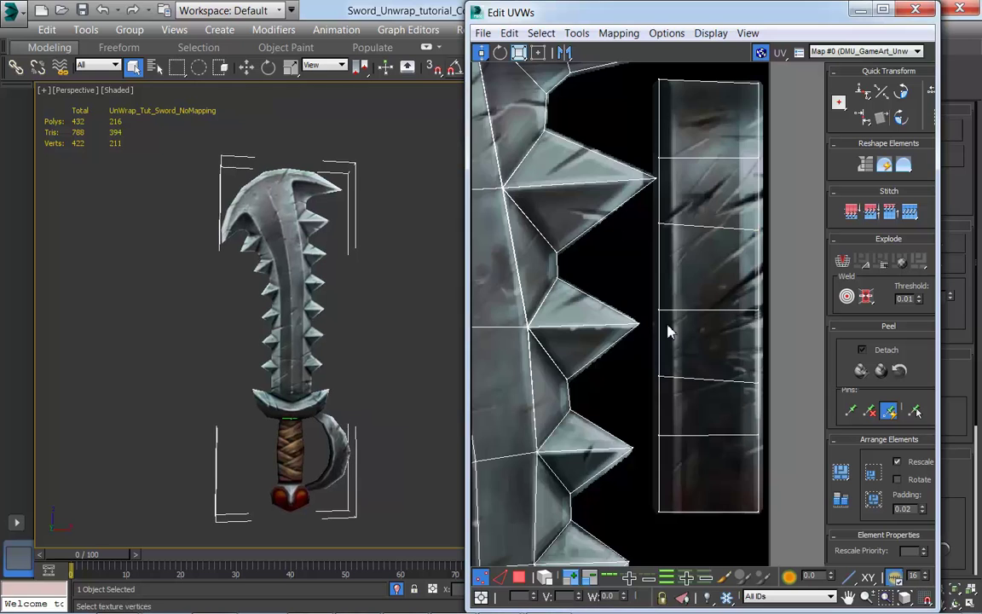
# Examine the complete UV layout and textured sword, minimize the UV editor, and inspect the sword from the back
pyautogui.scroll(-5, 669, 332)
pyautogui.moveTo(692, 383); pyautogui.dragTo(713, 339, button='middle')
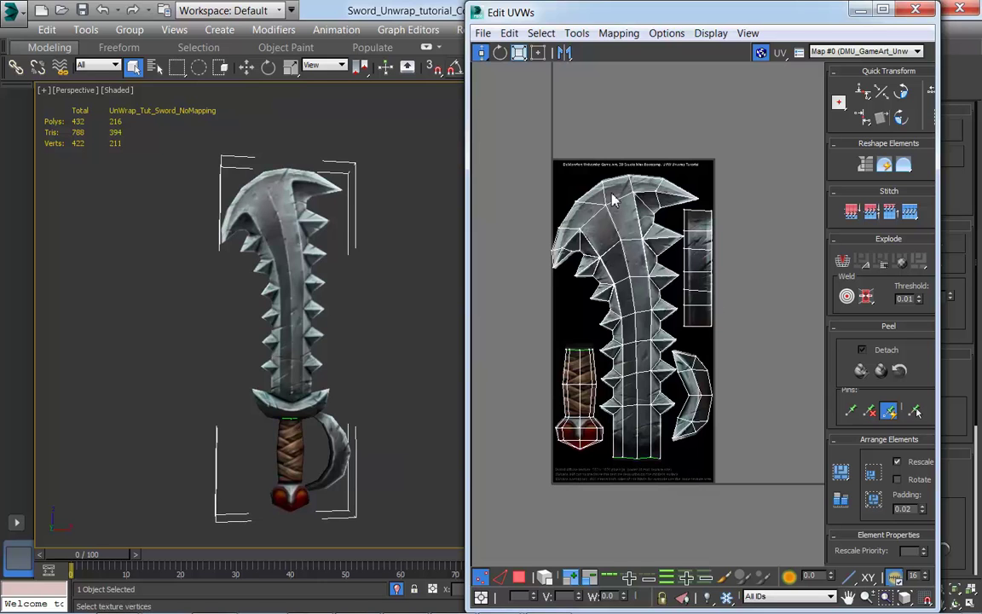
pyautogui.keyDown('alt'); pyautogui.moveTo(360, 357); pyautogui.dragTo(414, 445, button='middle'); pyautogui.keyUp('alt')
pyautogui.scroll(4, 350, 380)
pyautogui.scroll(-2, 351, 380)
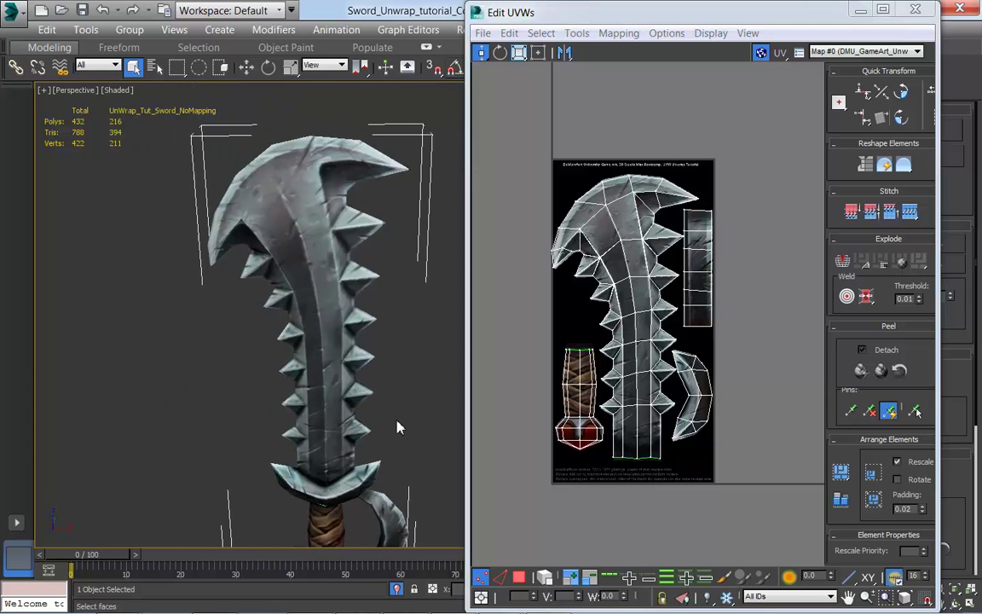
pyautogui.moveTo(791, 20); pyautogui.dragTo(727, 85)
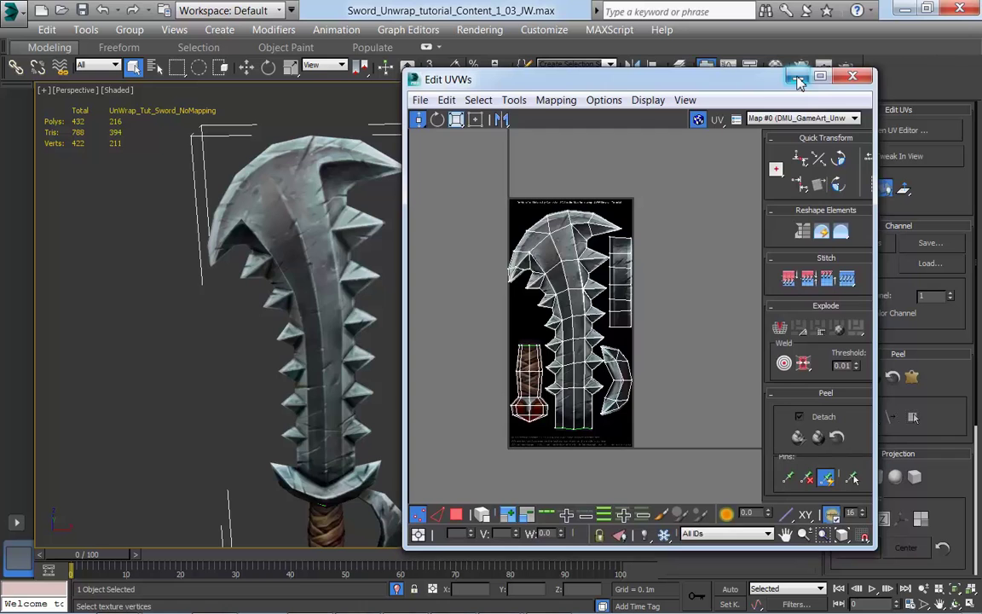
pyautogui.click(798, 78)
pyautogui.moveTo(405, 315); pyautogui.dragTo(526, 271, button='middle')
pyautogui.scroll(-2, 526, 271)
pyautogui.keyDown('alt'); pyautogui.moveTo(550, 387); pyautogui.dragTo(541, 359, button='middle'); pyautogui.keyUp('alt')
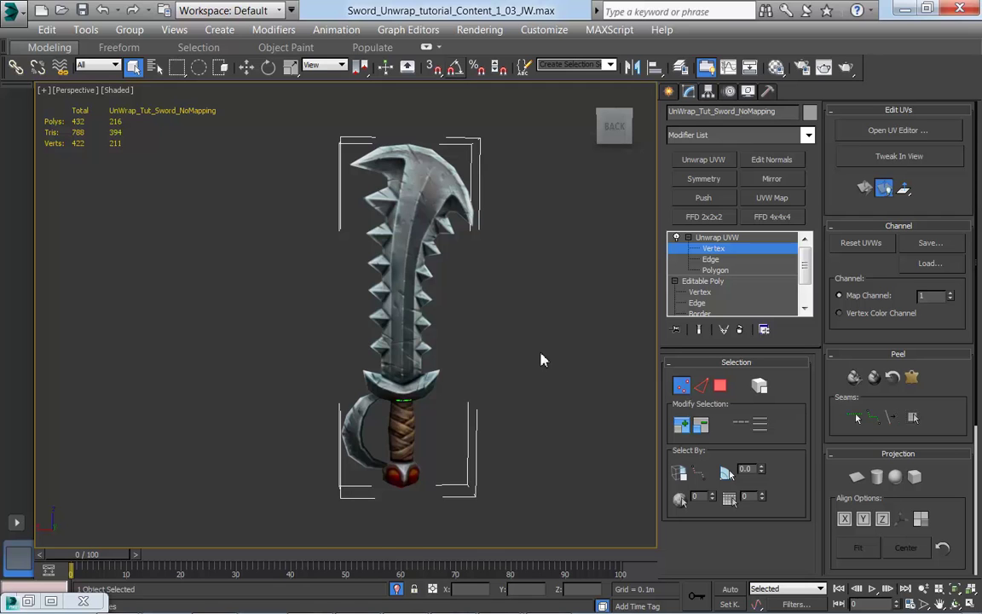
# Switch the Unwrap UVW modifier to its edge level and return to its top level
pyautogui.press('2')
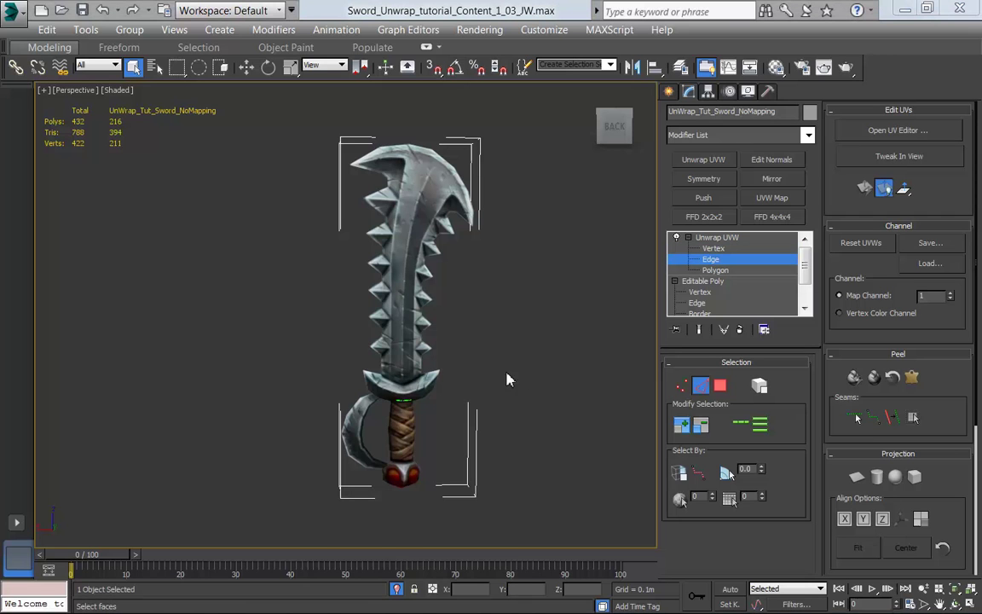
pyautogui.moveTo(472, 360)
pyautogui.keyDown('alt'); pyautogui.mouseDown(button='middle')
pyautogui.moveTo(597, 363)
pyautogui.moveTo(273, 360)
pyautogui.moveTo(406, 346)
pyautogui.moveTo(473, 380)
pyautogui.moveTo(458, 353)
pyautogui.moveTo(443, 359)
pyautogui.moveTo(465, 366)
pyautogui.moveTo(502, 349)
pyautogui.moveTo(480, 373)
pyautogui.moveTo(550, 372)
pyautogui.moveTo(488, 357)
pyautogui.mouseUp(button='middle'); pyautogui.keyUp('alt')
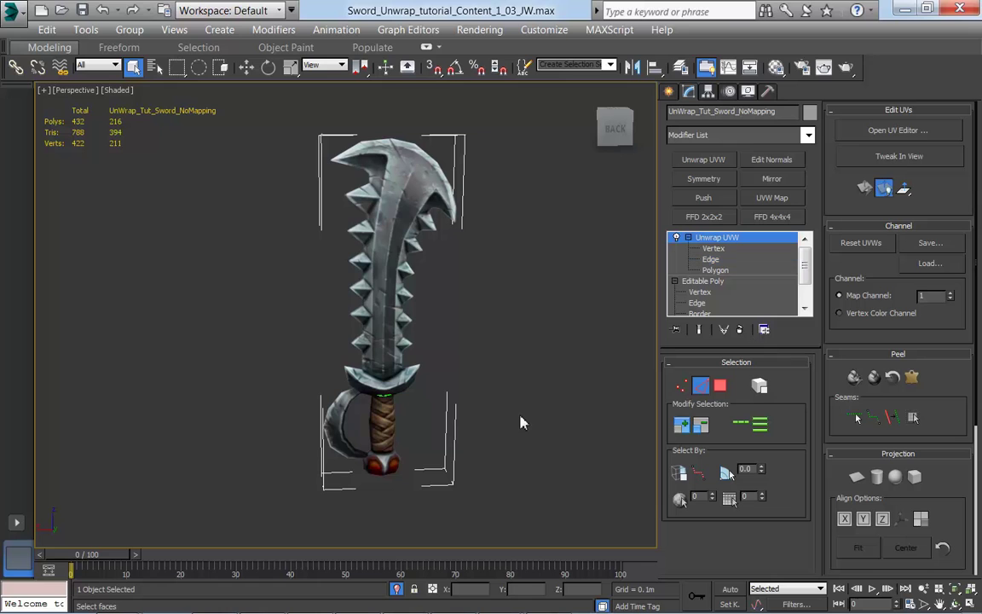
pyautogui.click(718, 261)
pyautogui.click(728, 240)
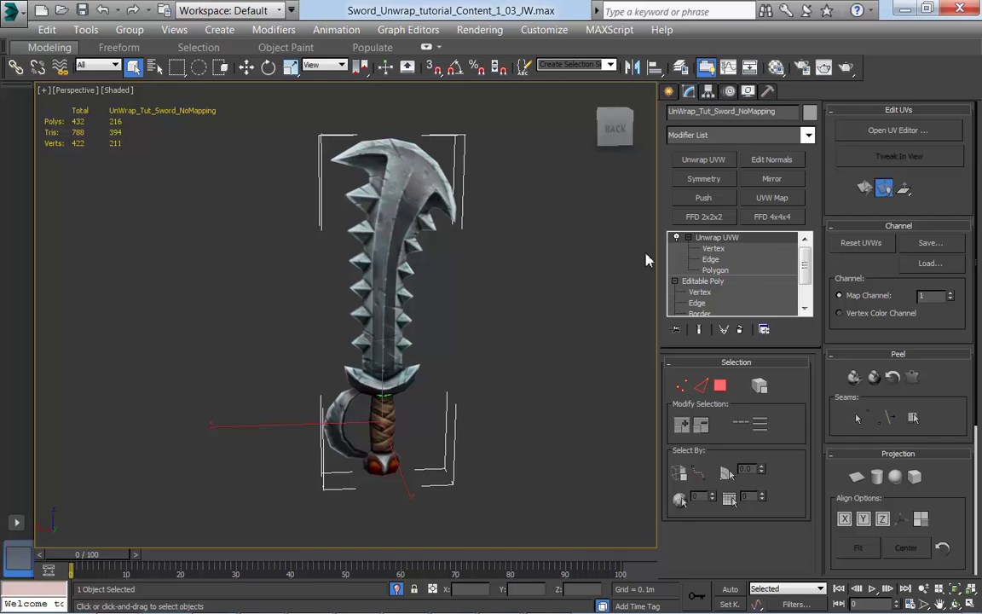
# Toggle the Unwrap UVW modifier's effect off and on, and remove it from the sword's modifier stack
pyautogui.click(677, 239)
pyautogui.click(678, 239)
pyautogui.click(678, 239)
pyautogui.click(678, 239)
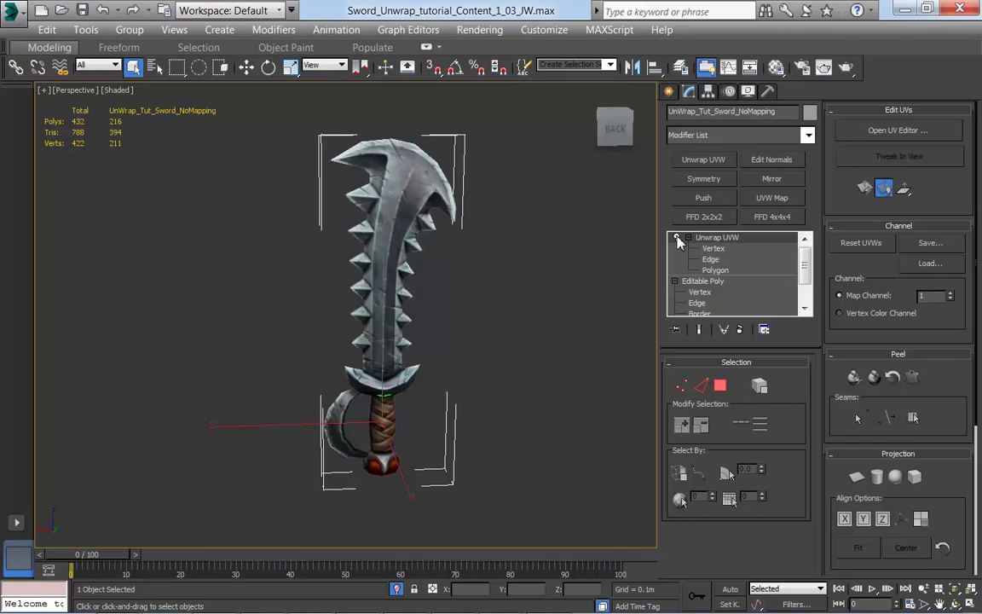
pyautogui.click(740, 330)
pyautogui.moveTo(482, 386)
pyautogui.keyDown('alt'); pyautogui.mouseDown(button='middle')
pyautogui.moveTo(438, 377)
pyautogui.moveTo(499, 404)
pyautogui.moveTo(313, 372)
pyautogui.moveTo(550, 376)
pyautogui.moveTo(523, 399)
pyautogui.moveTo(490, 373)
pyautogui.mouseUp(button='middle'); pyautogui.keyUp('alt')
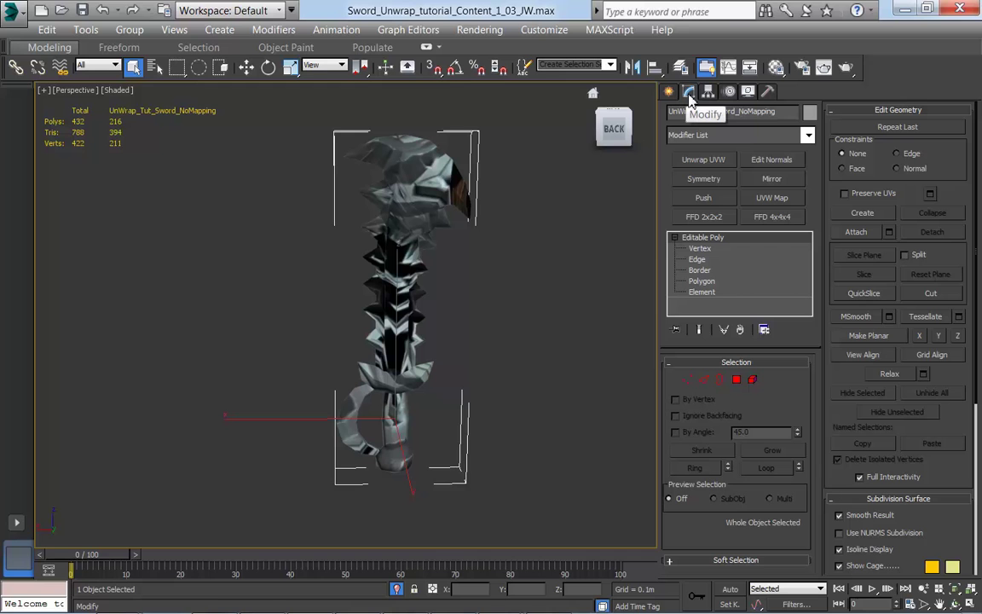
# Add an Unwrap UVW modifier to the sword from the full modifier list and expand its sub-object levels
pyautogui.click(808, 136)
pyautogui.moveTo(811, 213); pyautogui.dragTo(803, 512)
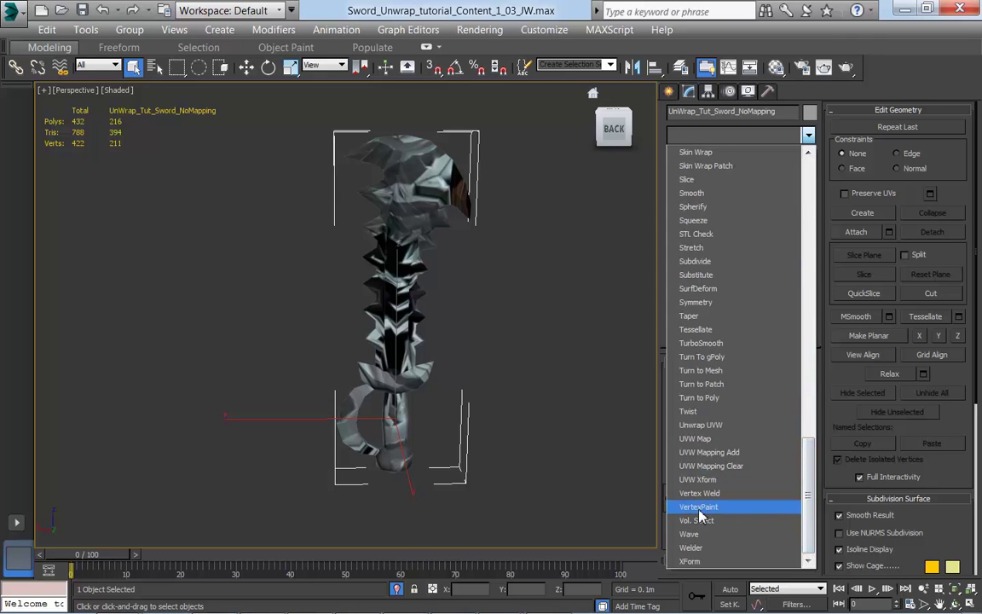
pyautogui.click(711, 428)
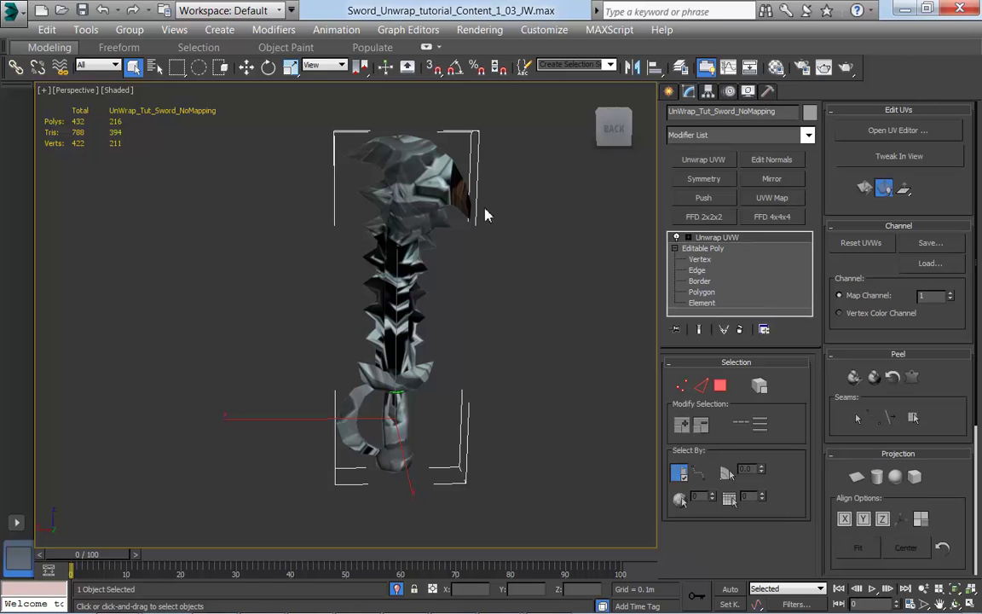
pyautogui.moveTo(476, 325); pyautogui.dragTo(526, 324, button='middle')
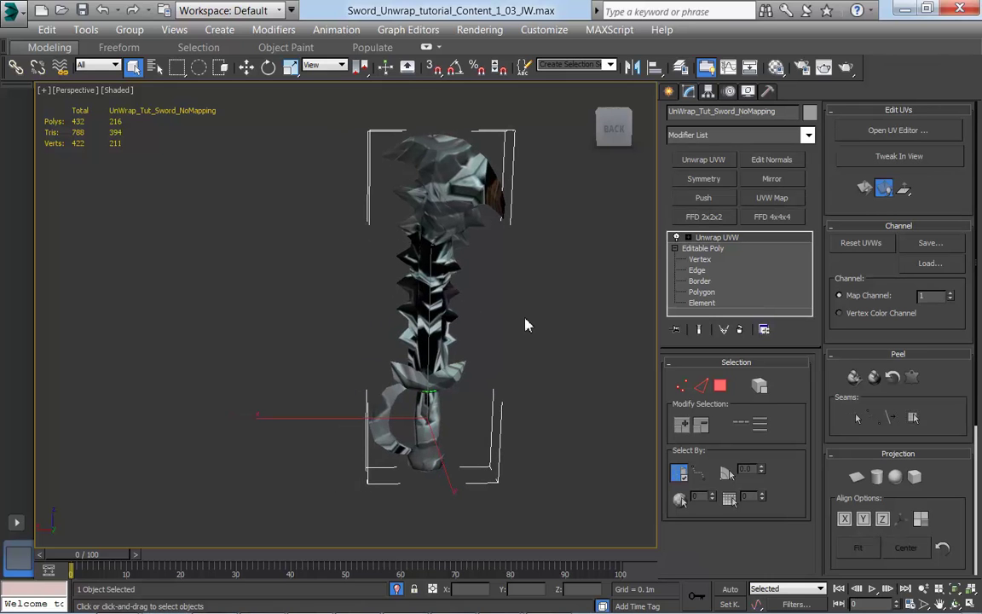
pyautogui.click(683, 237)
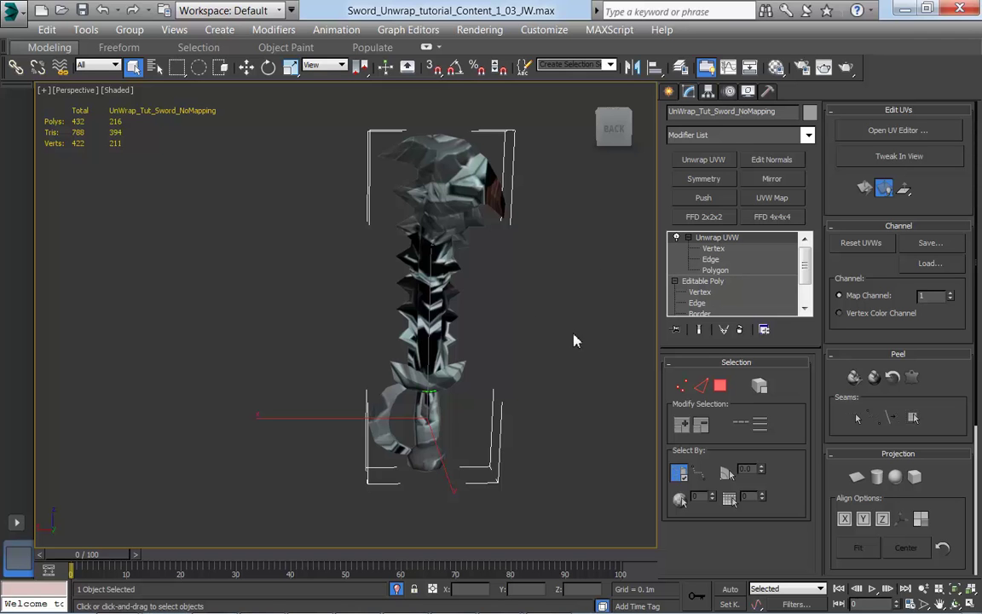
# Open the UV editor and arrange its window beside the sword so both are in view
pyautogui.click(899, 133)
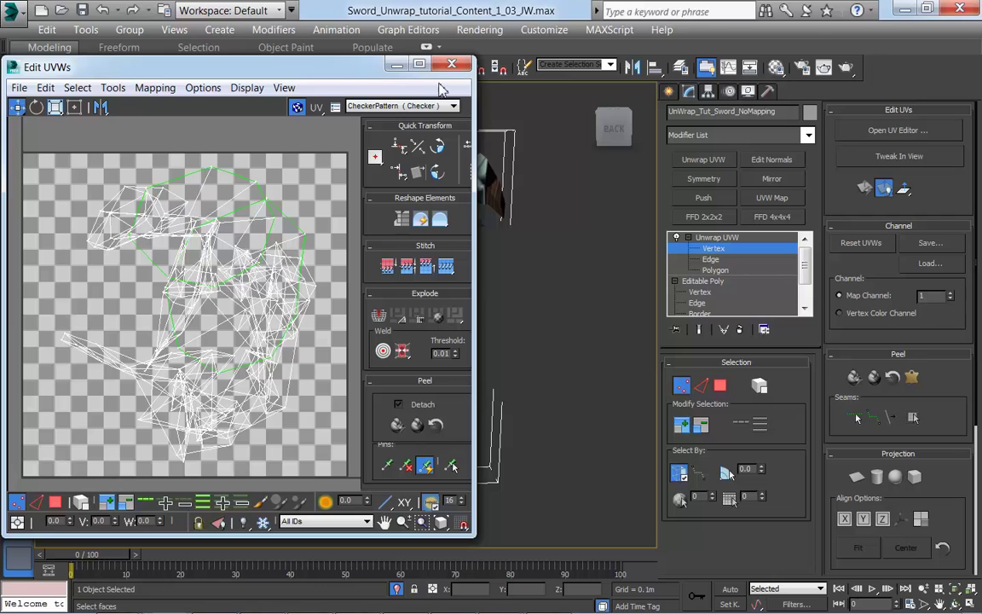
pyautogui.moveTo(332, 72); pyautogui.dragTo(799, 57)
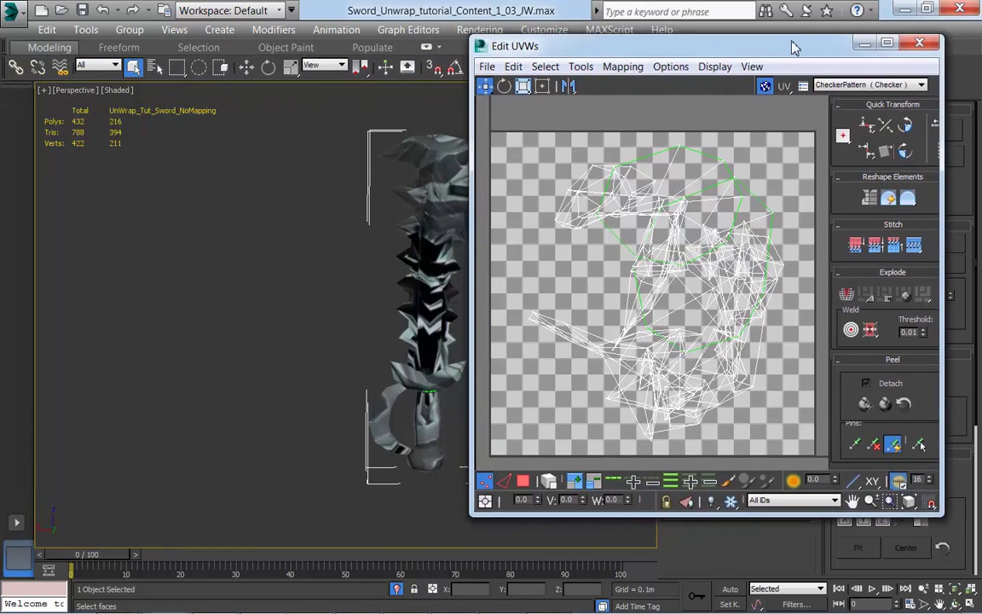
pyautogui.moveTo(414, 269); pyautogui.dragTo(237, 273, button='middle')
pyautogui.scroll(3, 285, 295)
pyautogui.scroll(-2, 358, 327)
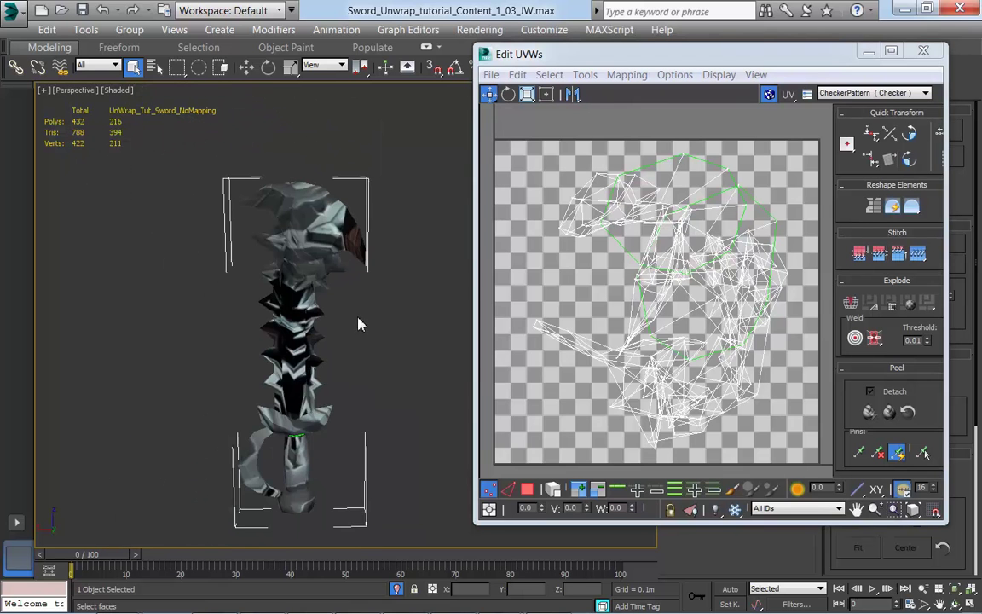
pyautogui.moveTo(359, 324); pyautogui.dragTo(300, 294, button='middle')
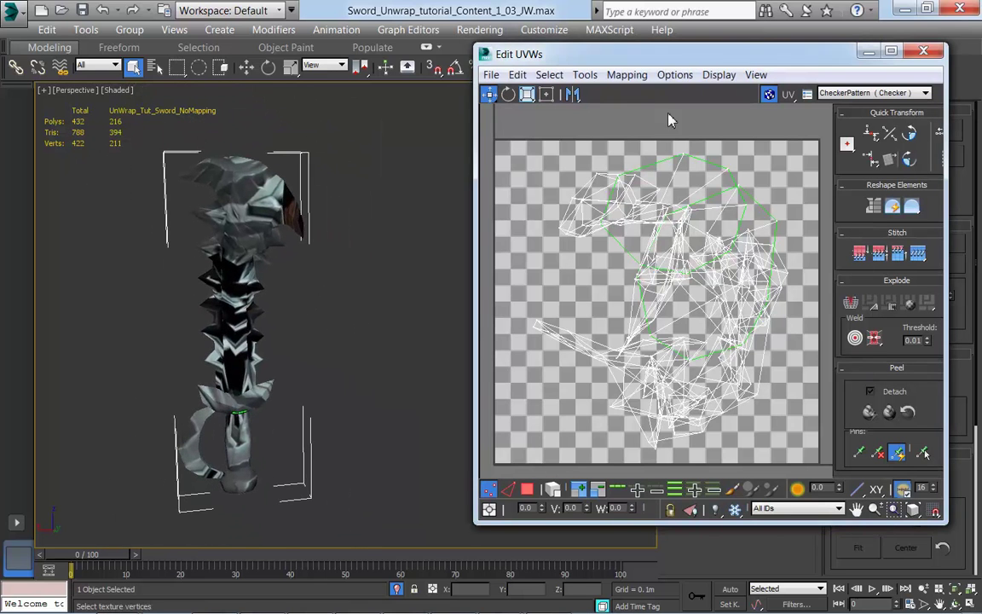
pyautogui.moveTo(741, 63); pyautogui.dragTo(707, 81)
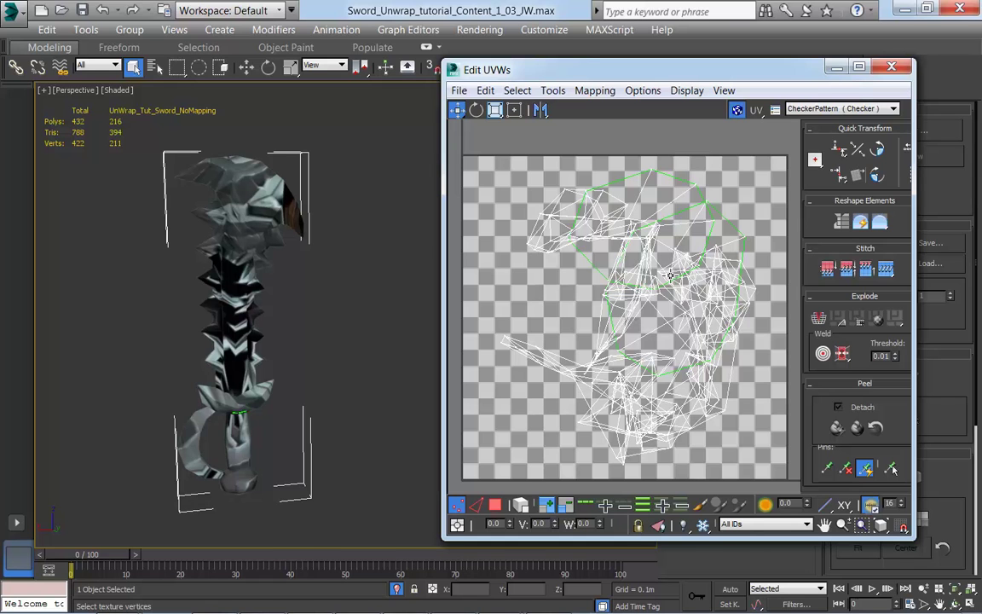
# Toggle the UV editor's background map off and on, and show the sword's diffuse texture, Map #0, as the background
pyautogui.click(739, 112)
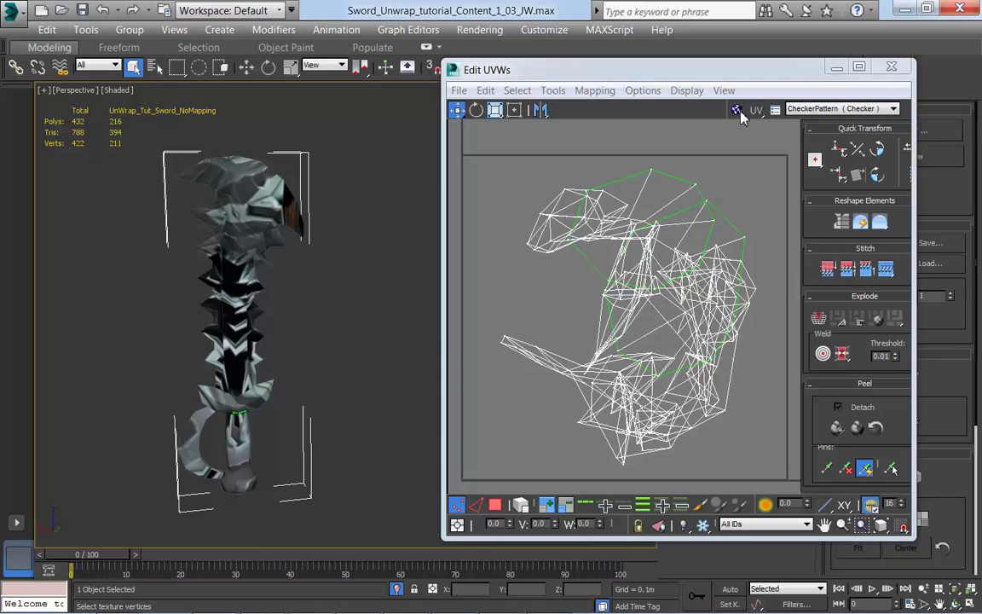
pyautogui.click(738, 111)
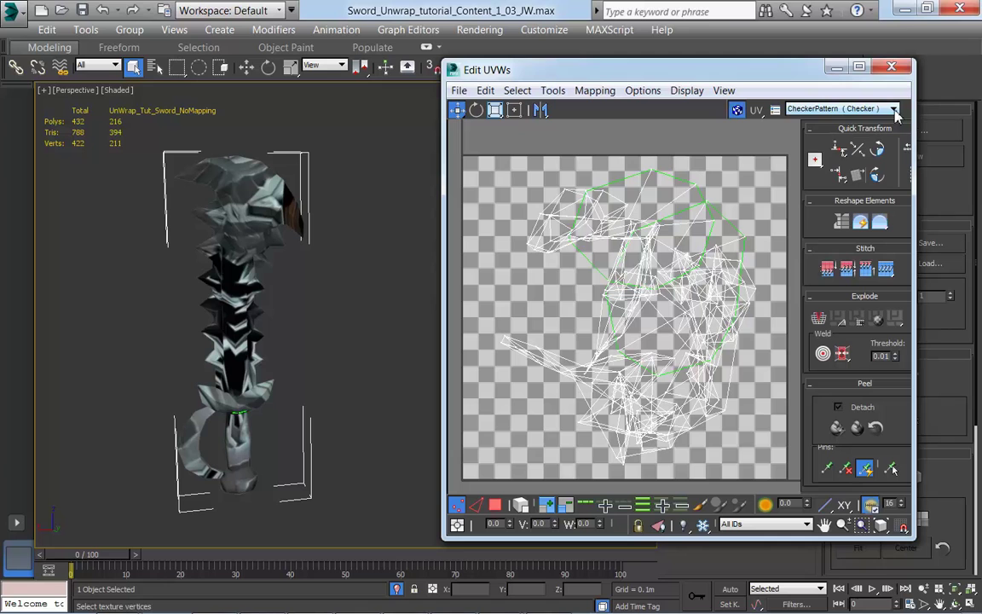
pyautogui.click(895, 109)
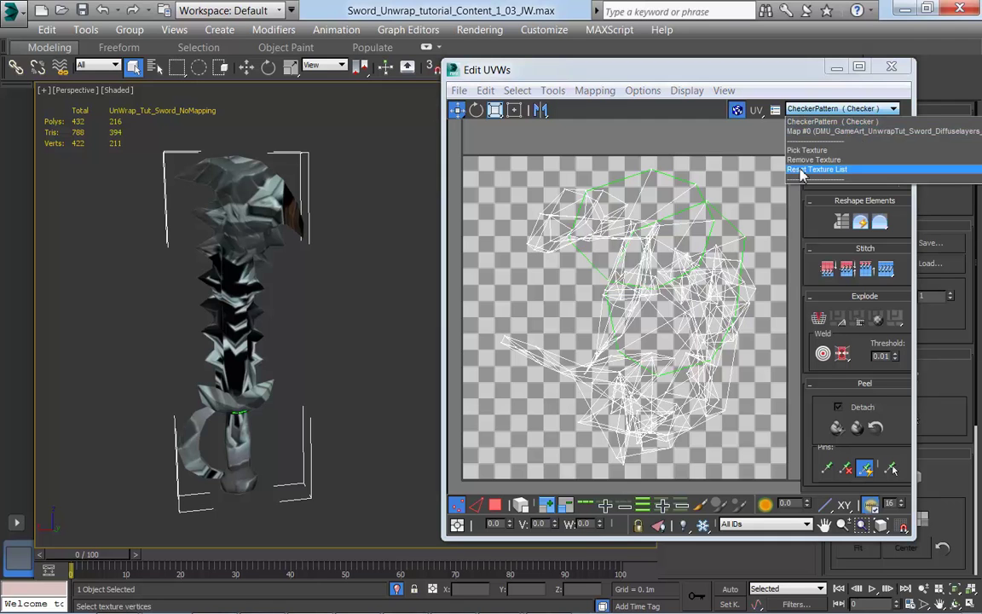
pyautogui.click(847, 130)
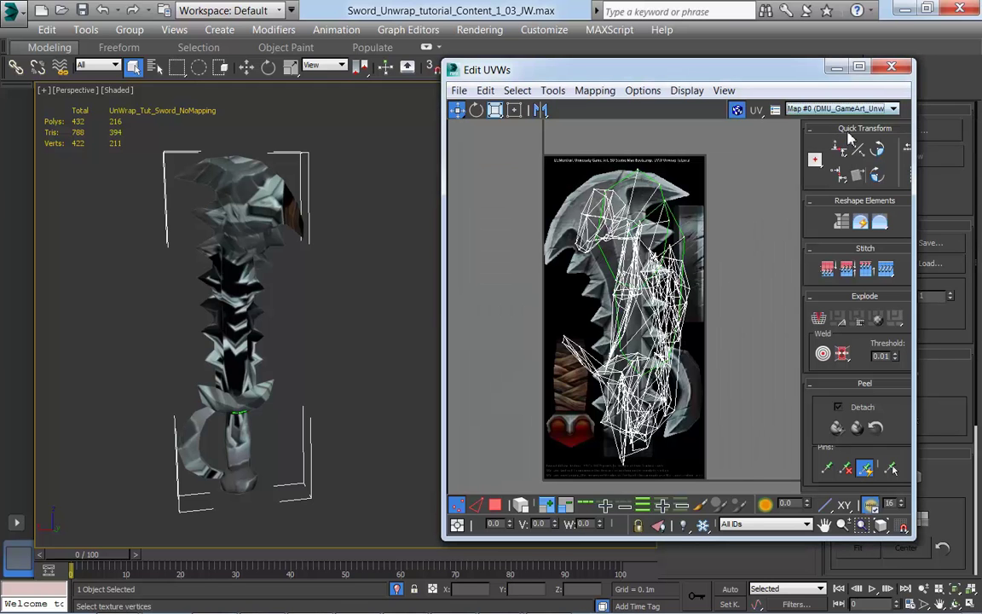
pyautogui.moveTo(737, 346); pyautogui.dragTo(738, 329, button='middle')
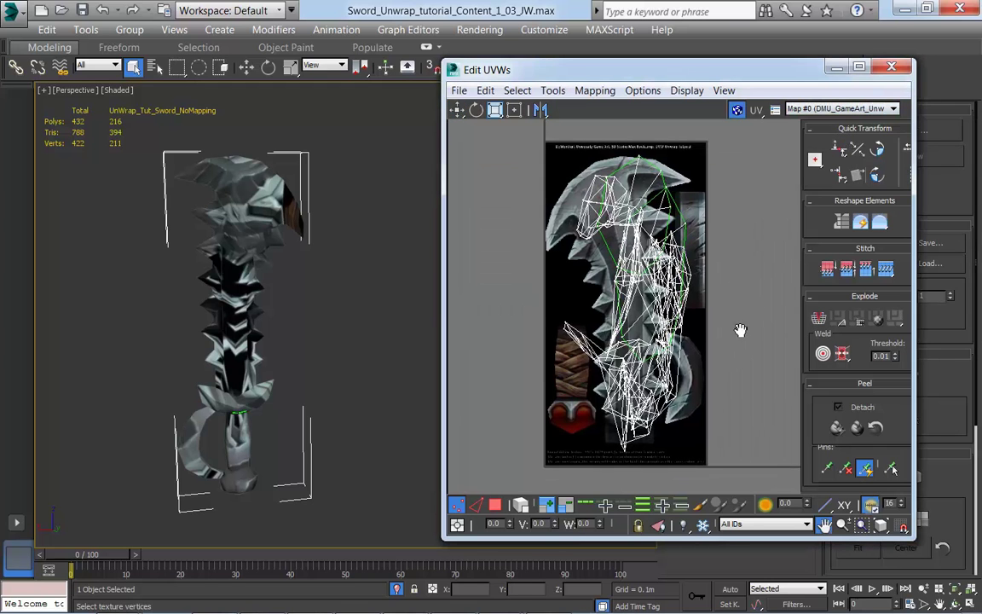
# Enlarge the UV editor window in height and width while keeping the sword visible beside it
pyautogui.moveTo(580, 63); pyautogui.dragTo(510, 10)
pyautogui.moveTo(723, 540); pyautogui.dragTo(734, 609)
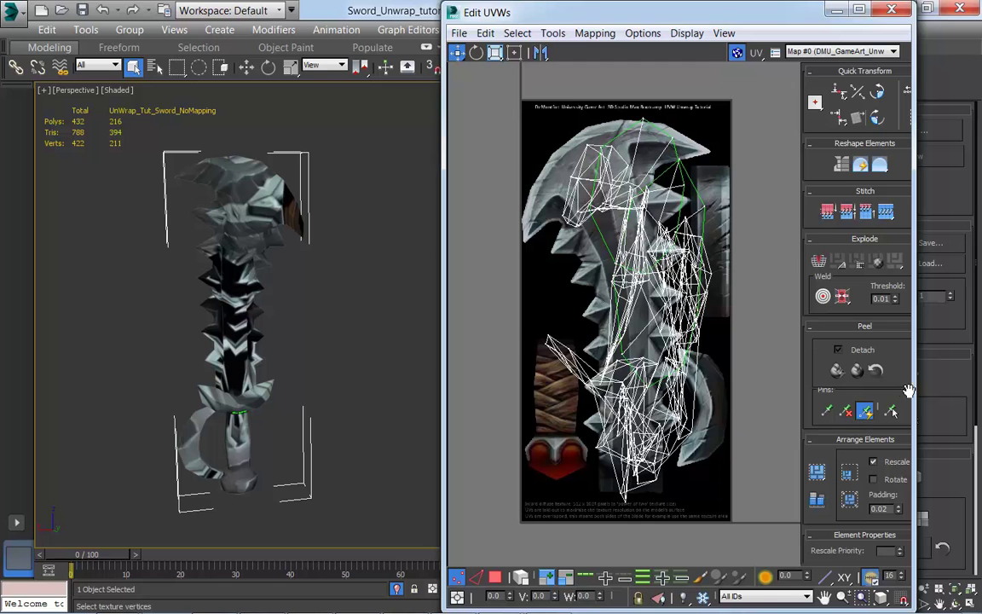
pyautogui.moveTo(916, 387); pyautogui.dragTo(974, 386)
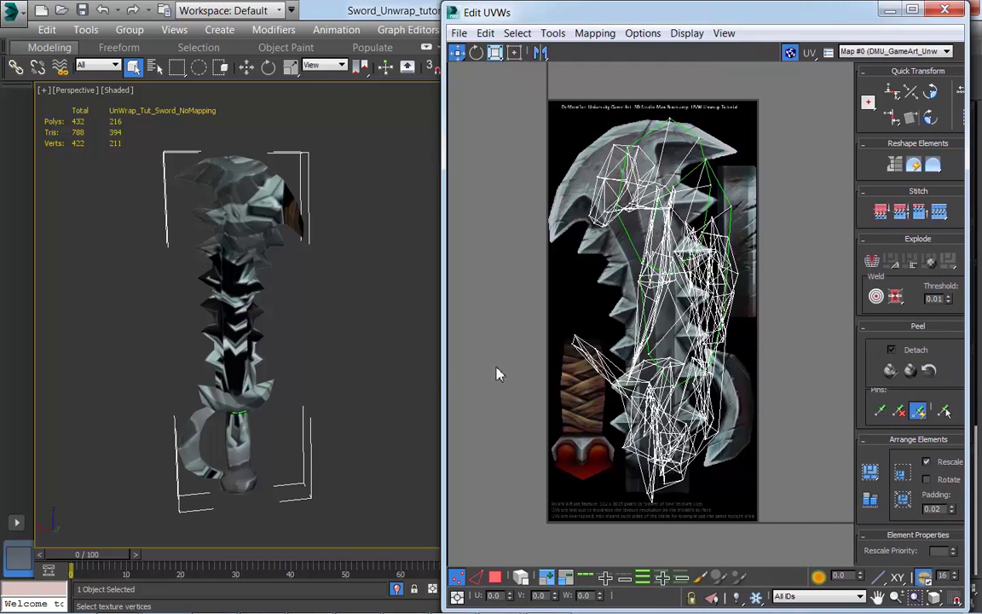
pyautogui.moveTo(444, 377); pyautogui.dragTo(415, 379)
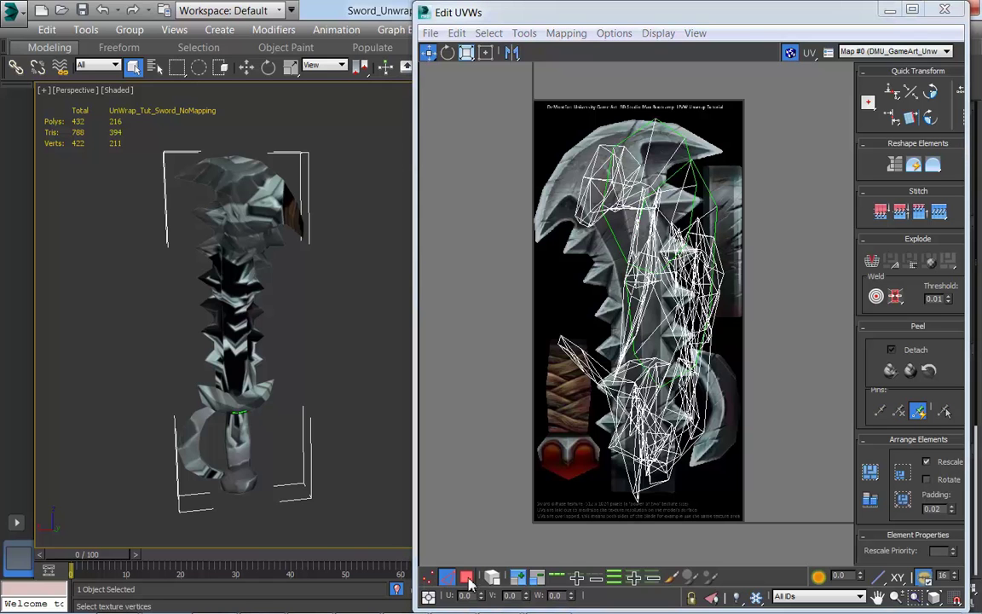
# Switch the UV editor to polygon level, select the polygons in the upper UV layout, and inspect the matching faces on the sword
pyautogui.click(467, 579)
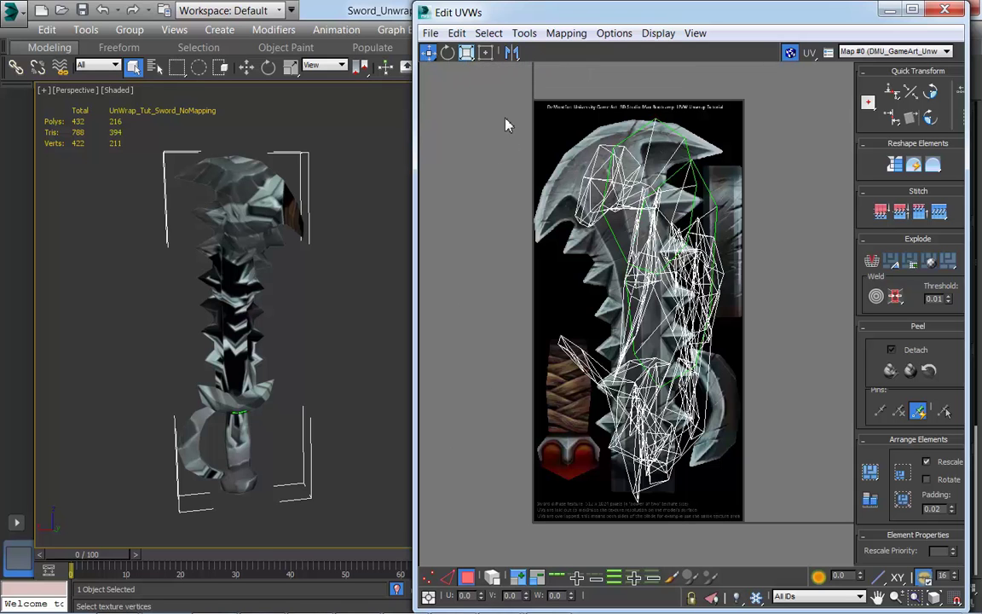
pyautogui.moveTo(503, 17)
pyautogui.mouseDown()
pyautogui.moveTo(572, 17)
pyautogui.moveTo(506, 17)
pyautogui.mouseUp()
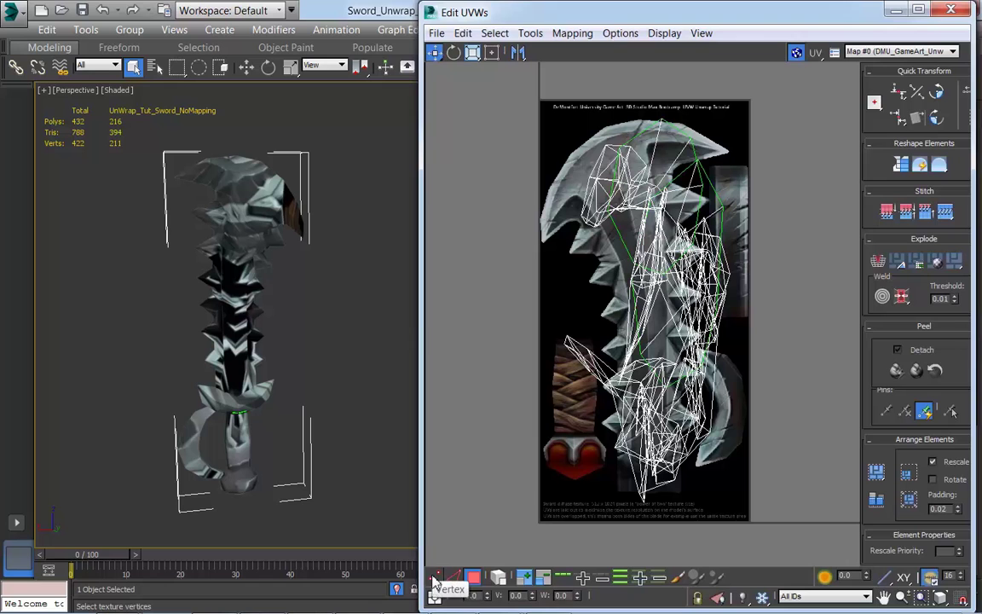
pyautogui.click(475, 580)
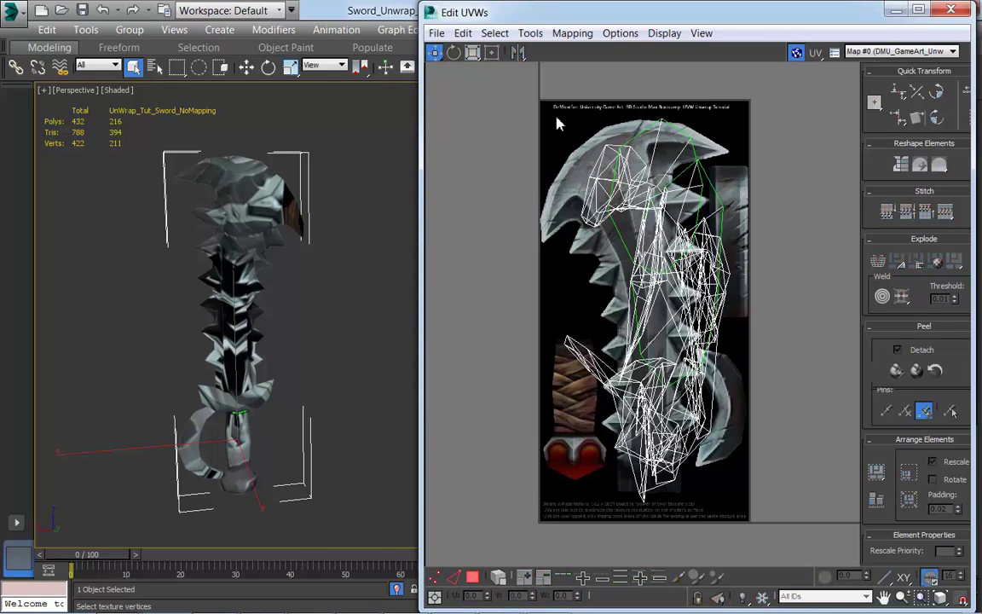
pyautogui.moveTo(551, 179); pyautogui.dragTo(632, 241)
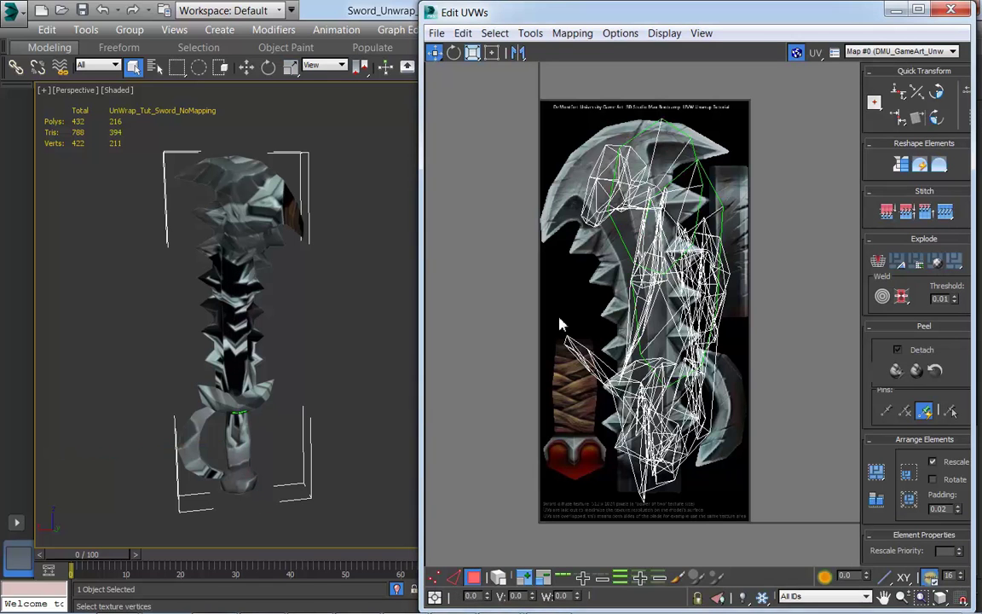
pyautogui.moveTo(522, 145)
pyautogui.mouseDown()
pyautogui.moveTo(593, 209)
pyautogui.moveTo(674, 253)
pyautogui.mouseUp()
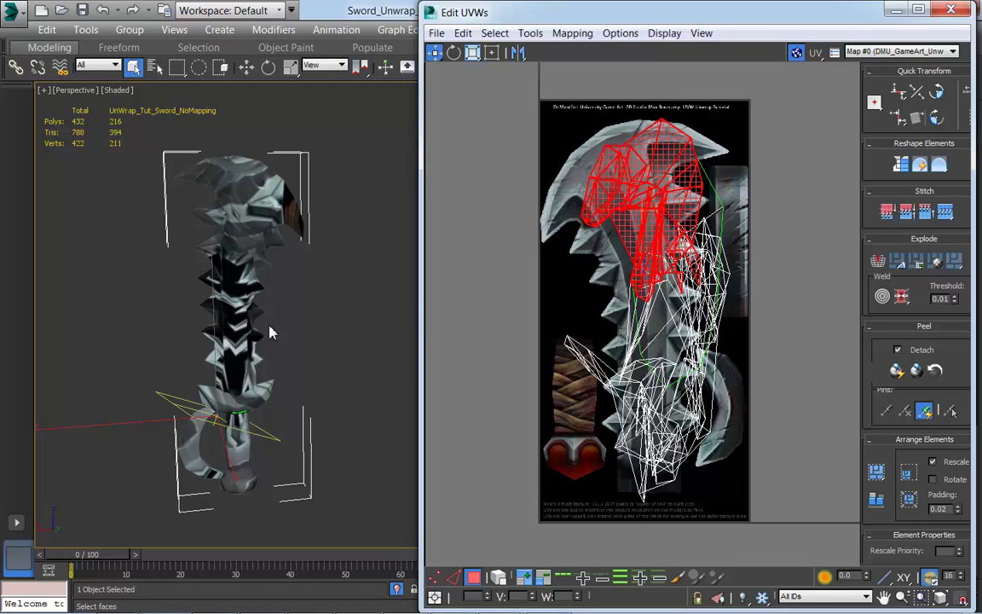
pyautogui.keyDown('alt'); pyautogui.moveTo(269, 333); pyautogui.dragTo(349, 295, button='middle'); pyautogui.keyUp('alt')
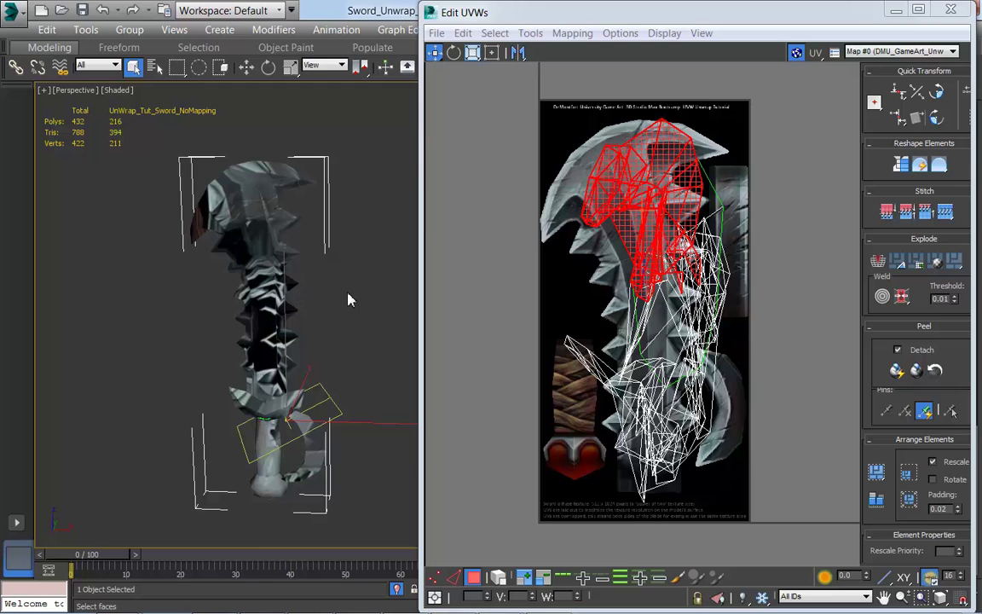
pyautogui.keyDown('alt'); pyautogui.moveTo(331, 377); pyautogui.dragTo(128, 335, button='middle'); pyautogui.keyUp('alt')
pyautogui.moveTo(320, 482); pyautogui.dragTo(298, 397, button='middle')
pyautogui.keyDown('alt'); pyautogui.moveTo(299, 397); pyautogui.dragTo(328, 408, button='middle'); pyautogui.keyUp('alt')
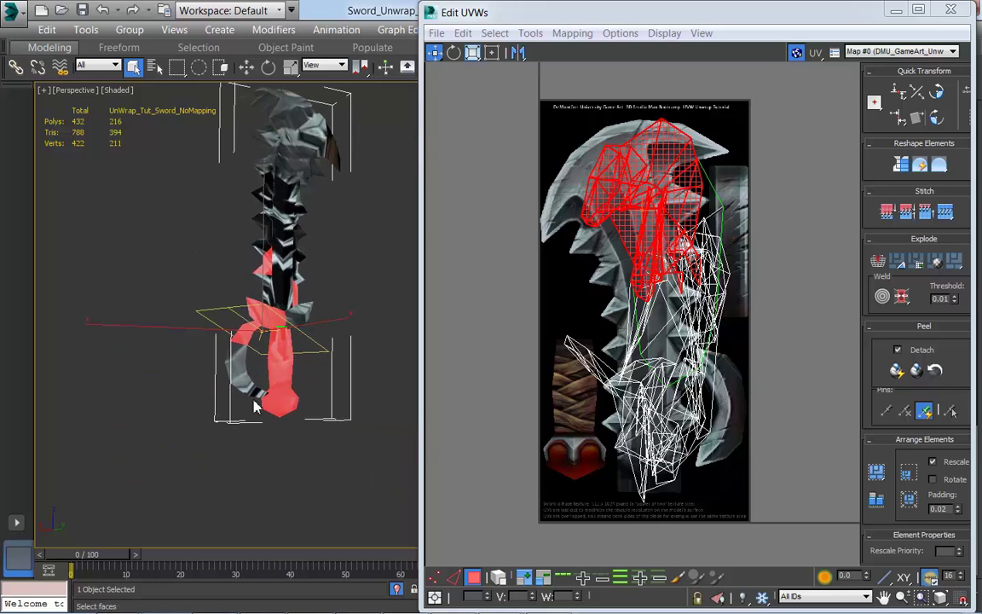
pyautogui.moveTo(326, 325); pyautogui.dragTo(284, 350, button='middle')
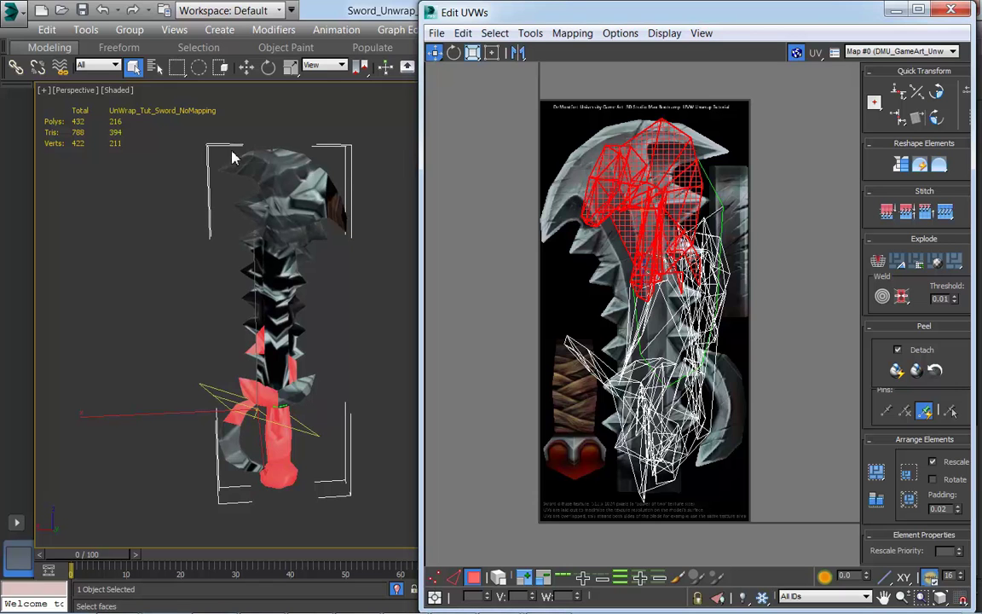
# Clear the polygon selection and select the upper blade's faces directly on the sword model
pyautogui.click(365, 291)
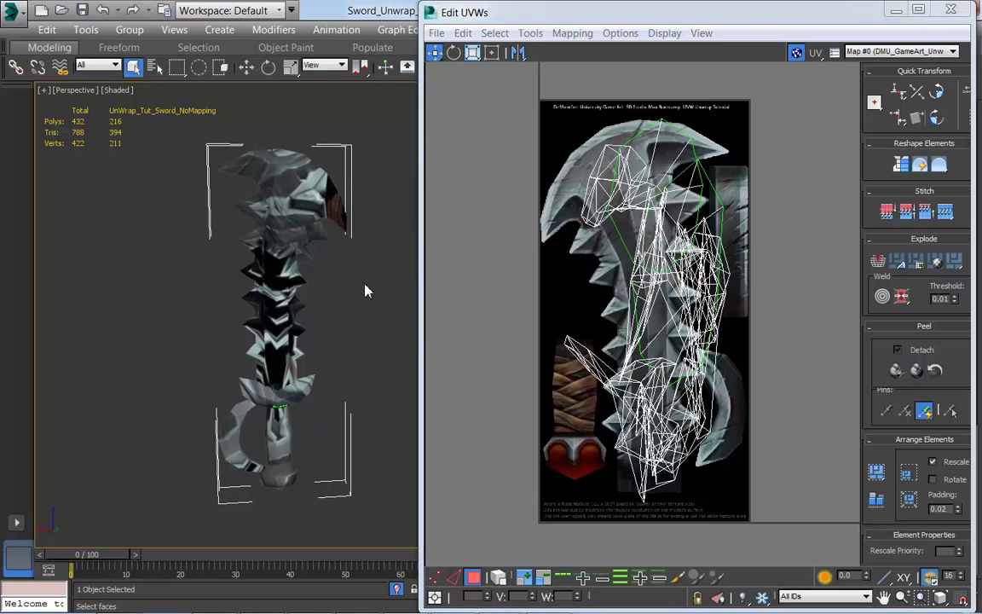
pyautogui.moveTo(160, 148); pyautogui.dragTo(339, 260)
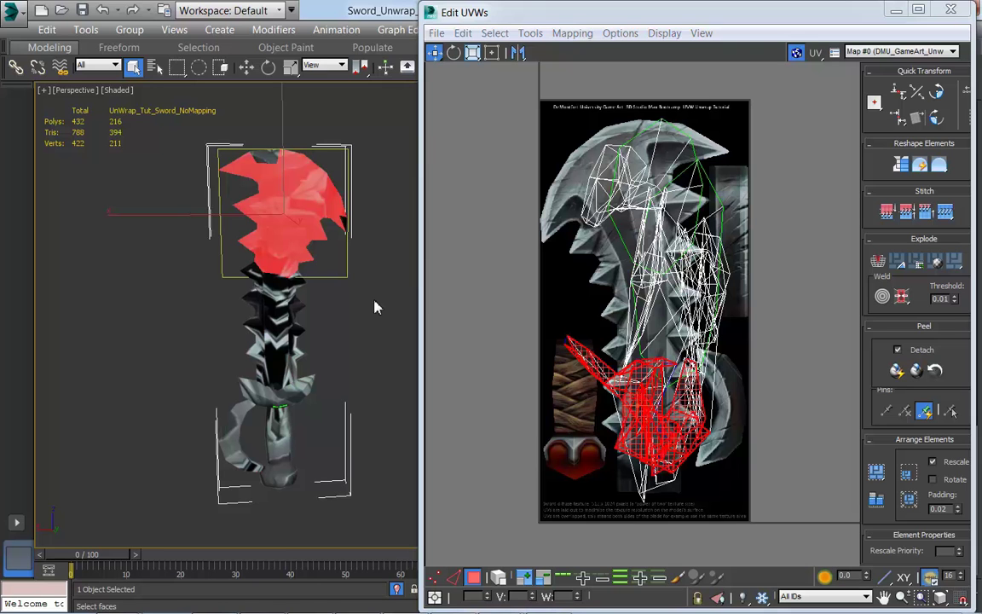
pyautogui.keyDown('alt'); pyautogui.moveTo(226, 334); pyautogui.dragTo(271, 359, button='middle'); pyautogui.keyUp('alt')
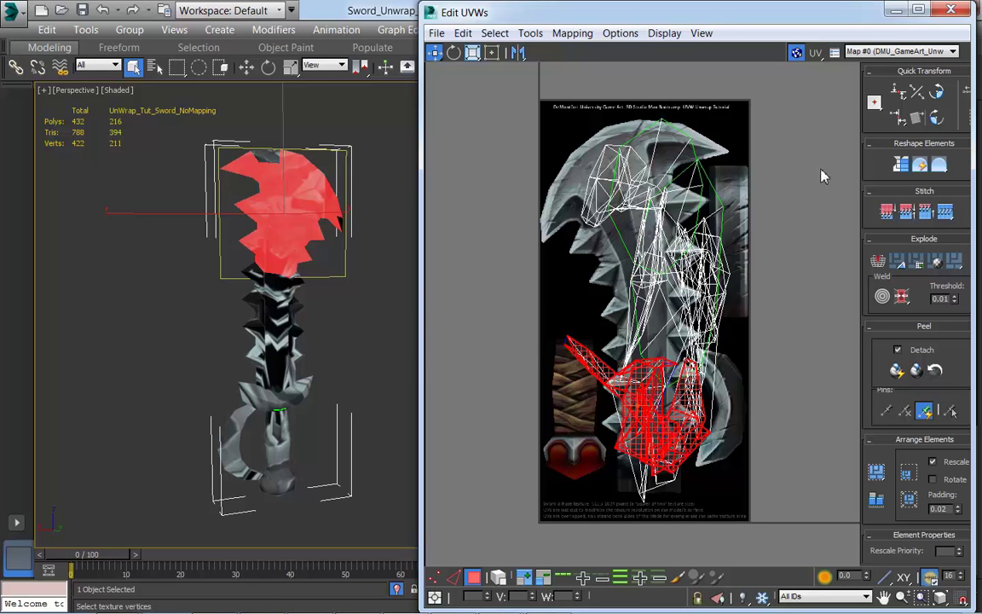
# Close the UV editor and bring the whole sword back into view
pyautogui.moveTo(846, 17); pyautogui.dragTo(793, 46)
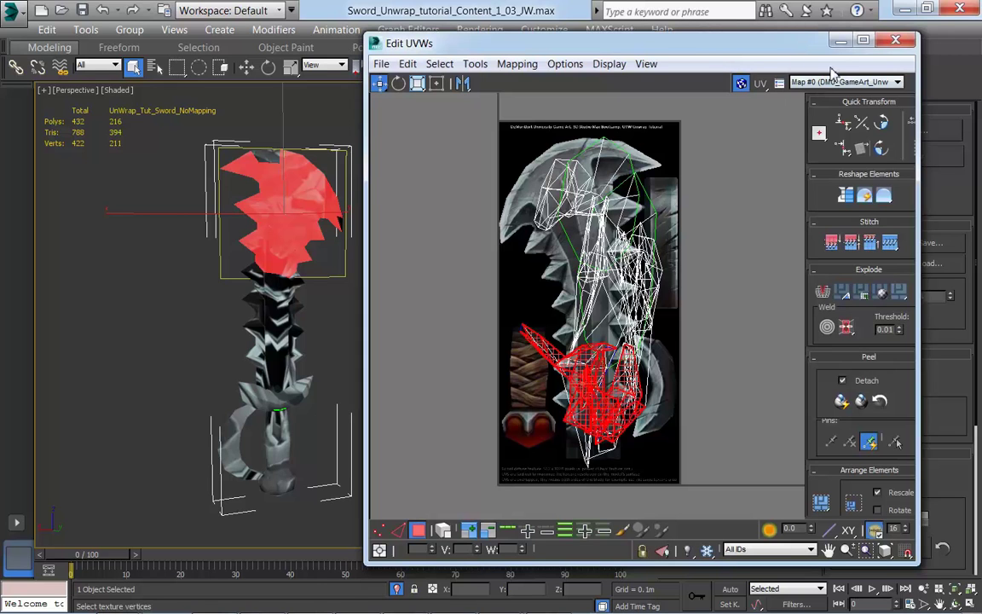
pyautogui.click(897, 42)
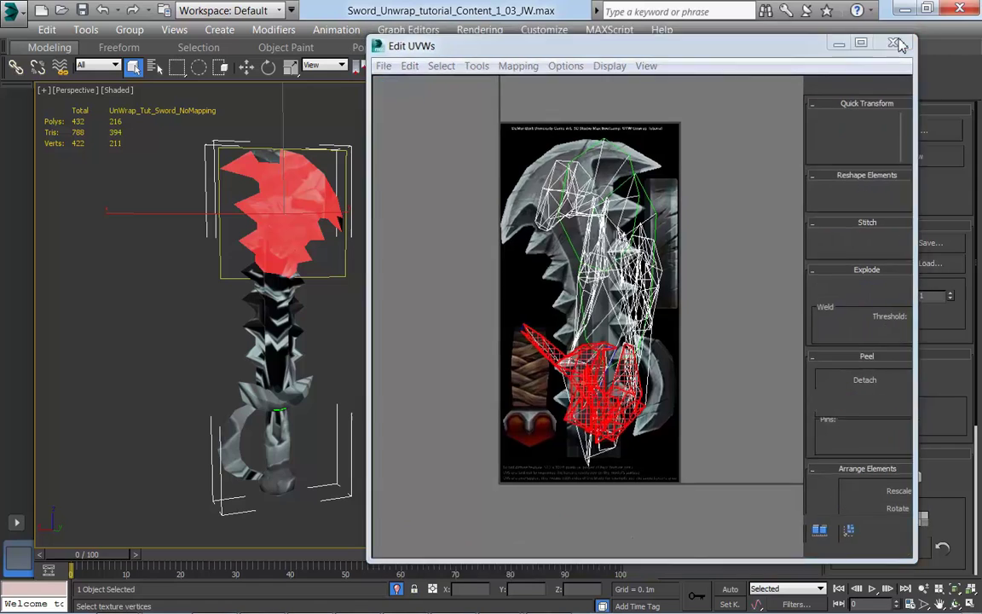
pyautogui.moveTo(416, 349); pyautogui.dragTo(430, 344, button='middle')
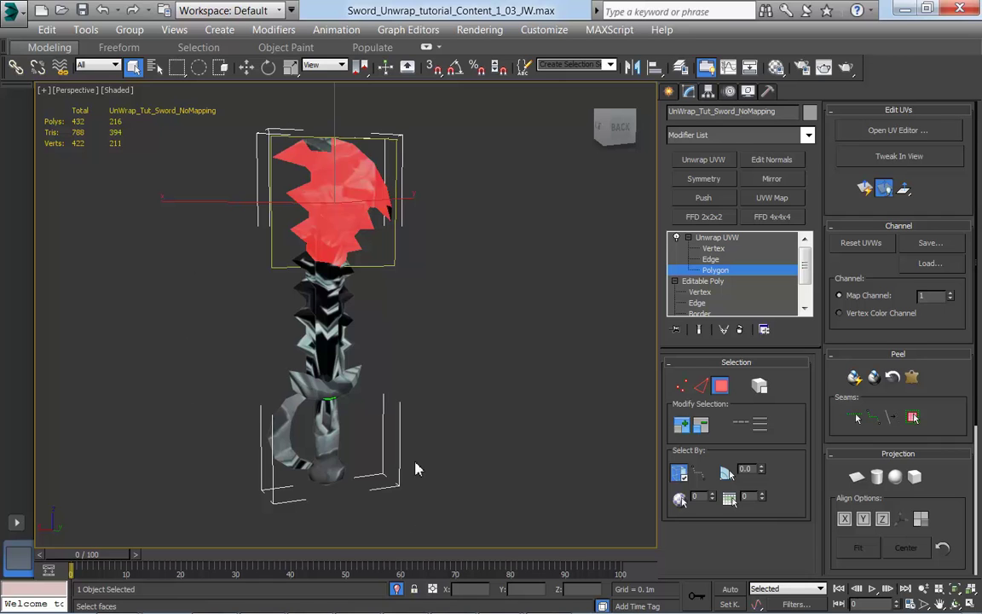
# Turn off Ignore Backfacing and select all of the sword's polygons, including those on its far side
pyautogui.click(680, 473)
pyautogui.moveTo(526, 529); pyautogui.dragTo(290, 136)
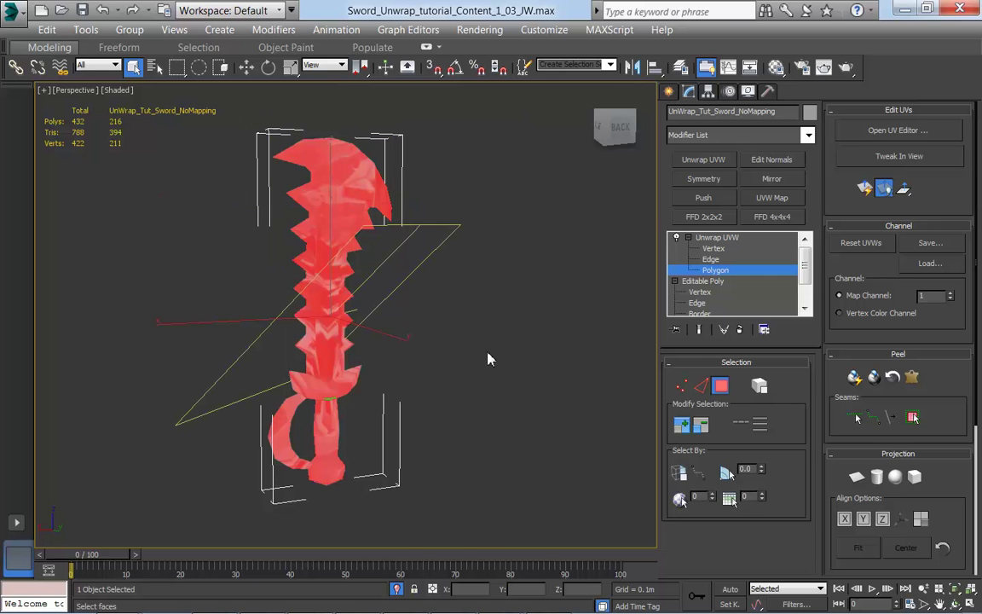
pyautogui.keyDown('alt'); pyautogui.moveTo(420, 418); pyautogui.dragTo(539, 426, button='middle'); pyautogui.keyUp('alt')
# Toggle the red shading of selected faces on and off, leave it off, and return to the sword's back view
pyautogui.press('F2')
pyautogui.press('F2')
pyautogui.press('F2')
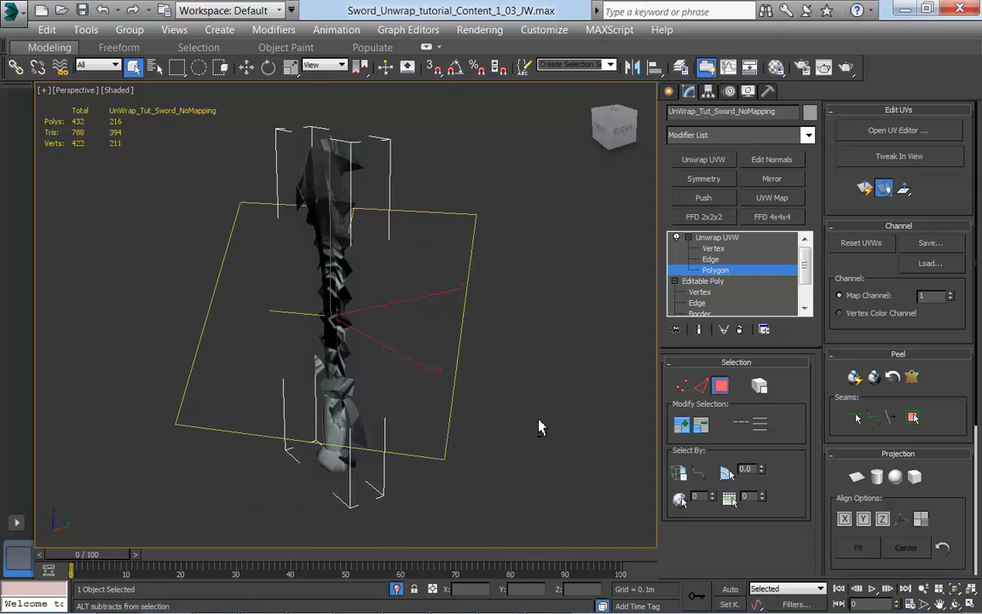
pyautogui.press('F2')
pyautogui.press('F2')
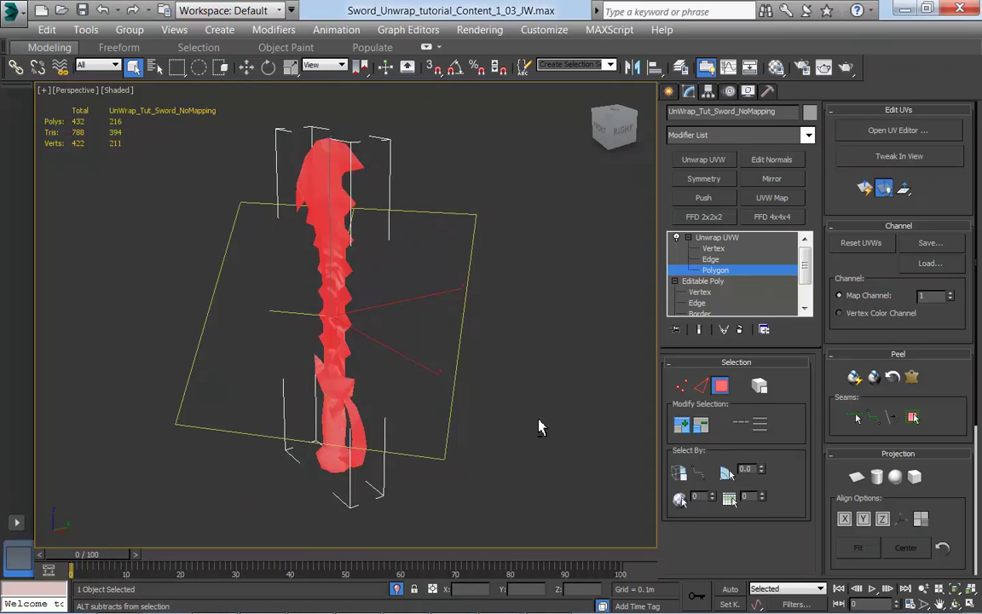
pyautogui.keyDown('alt'); pyautogui.moveTo(564, 419); pyautogui.dragTo(460, 379, button='middle'); pyautogui.keyUp('alt')
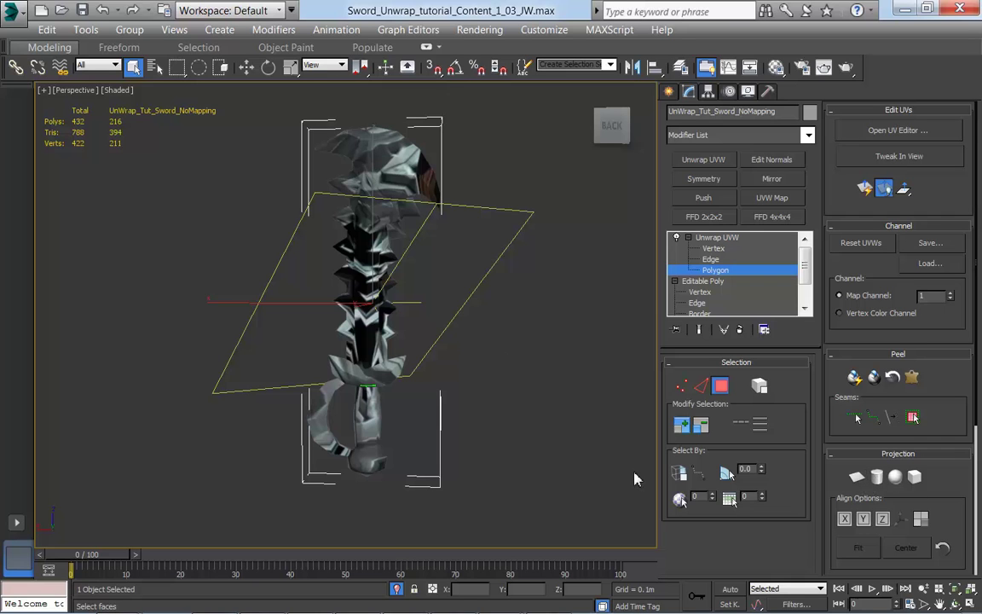
# Apply a planar projection to all of the sword's selected polygons and align it to the Y axis
pyautogui.click(857, 478)
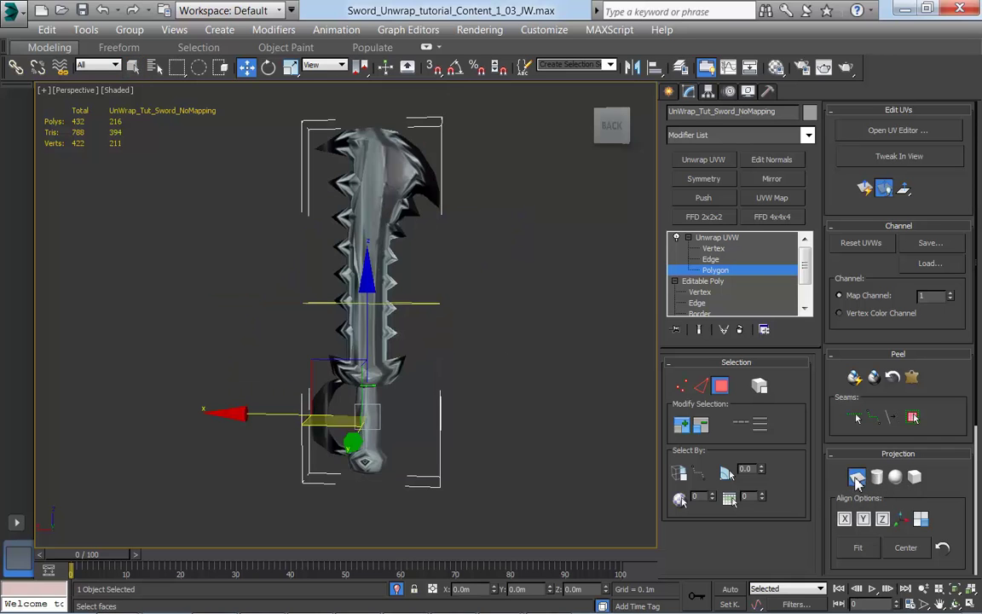
pyautogui.keyDown('alt'); pyautogui.moveTo(482, 407); pyautogui.dragTo(394, 235, button='middle'); pyautogui.keyUp('alt')
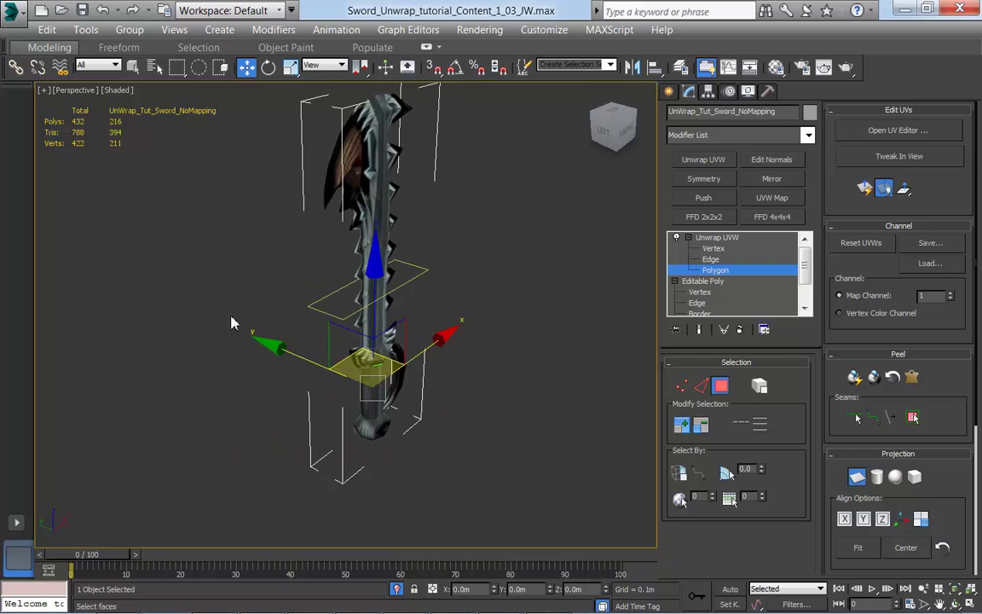
pyautogui.click(864, 519)
pyautogui.moveTo(594, 438); pyautogui.dragTo(494, 356, button='middle')
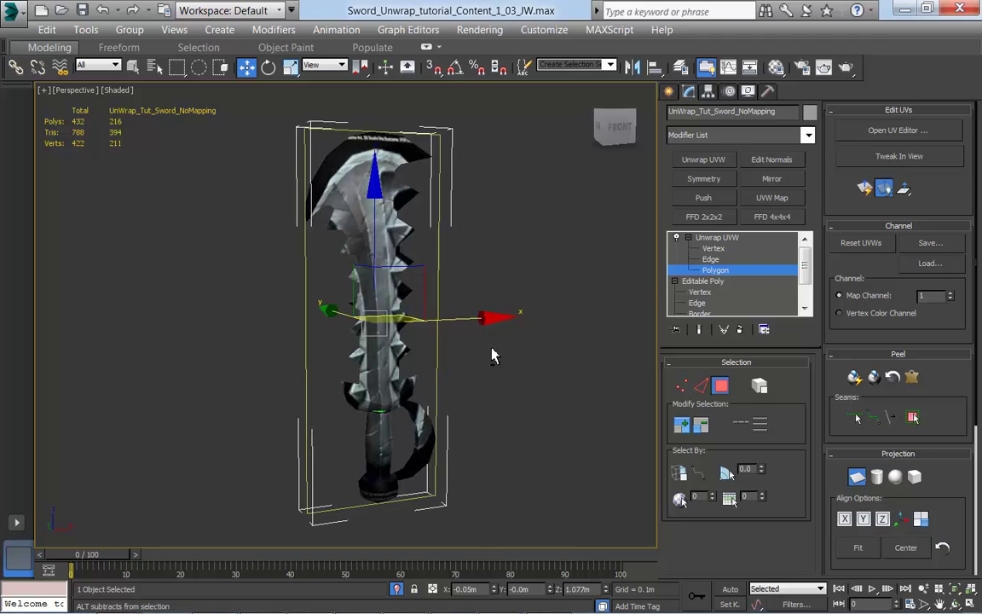
pyautogui.moveTo(507, 421)
pyautogui.mouseDown(button='middle')
pyautogui.moveTo(546, 414)
pyautogui.moveTo(504, 395)
pyautogui.moveTo(500, 408)
pyautogui.mouseUp(button='middle')
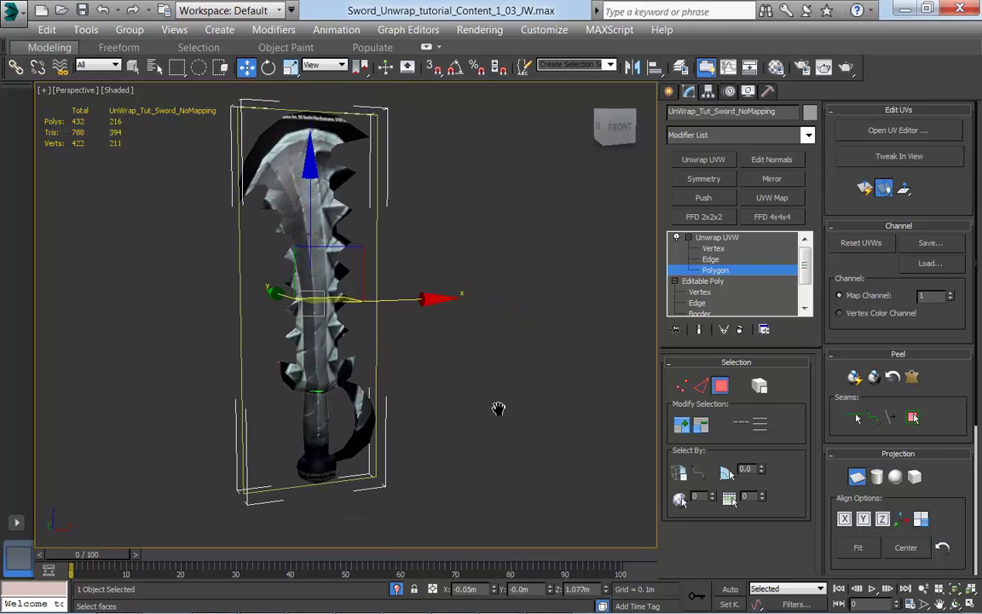
# Open the UV editor beside the model, shift all of the sword's UVs slightly left over the texture, and clear the selection
pyautogui.click(902, 130)
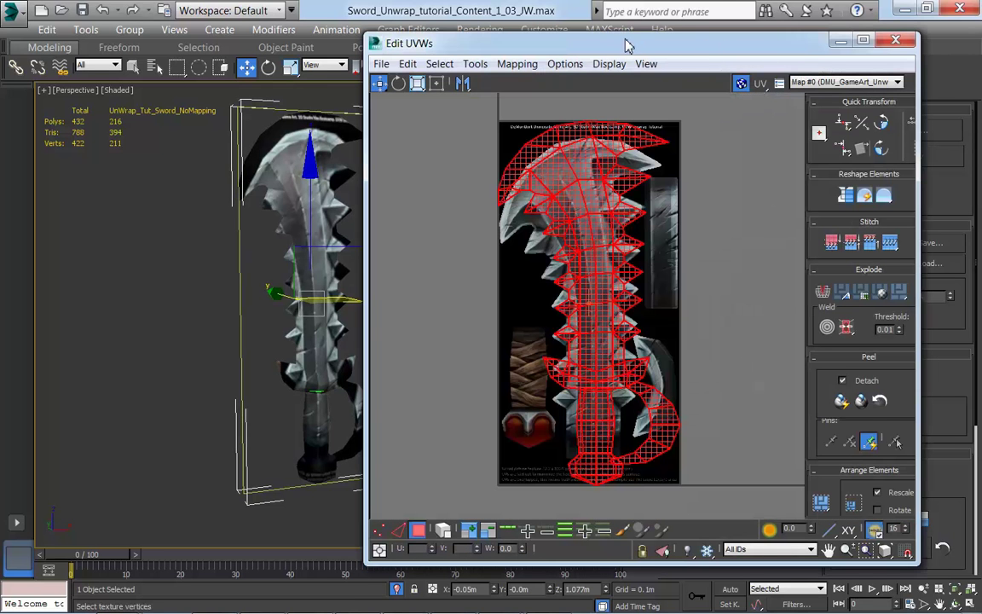
pyautogui.moveTo(567, 42); pyautogui.dragTo(635, 48)
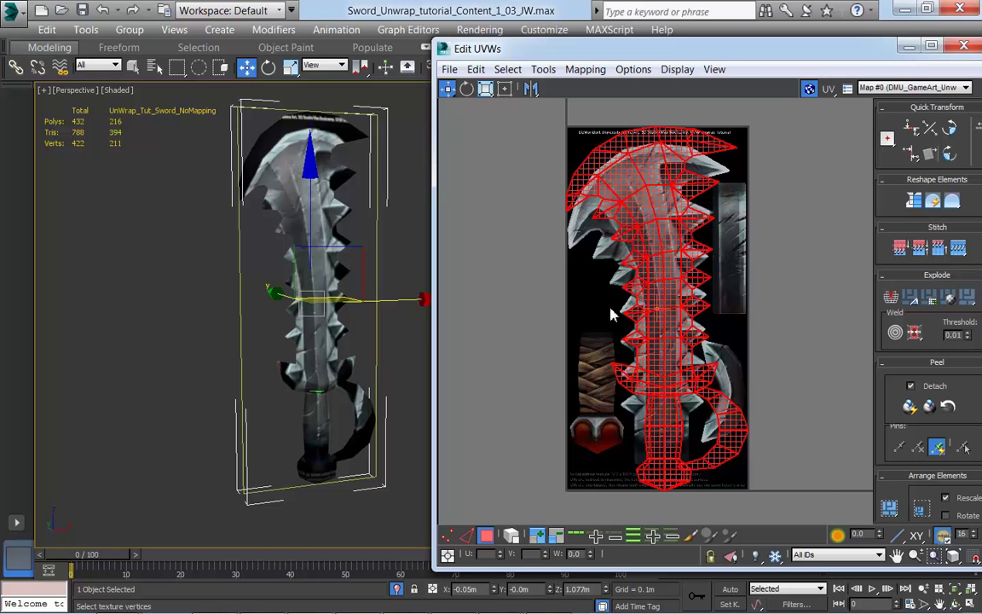
pyautogui.moveTo(447, 89); pyautogui.dragTo(450, 111)
pyautogui.click(486, 535)
pyautogui.hotkey('ctrl', 'a')
pyautogui.moveTo(632, 205)
pyautogui.mouseDown()
pyautogui.moveTo(620, 204)
pyautogui.moveTo(629, 235)
pyautogui.moveTo(620, 190)
pyautogui.moveTo(597, 237)
pyautogui.moveTo(616, 235)
pyautogui.moveTo(606, 245)
pyautogui.moveTo(627, 204)
pyautogui.moveTo(601, 200)
pyautogui.moveTo(665, 191)
pyautogui.moveTo(655, 249)
pyautogui.moveTo(575, 226)
pyautogui.moveTo(631, 230)
pyautogui.moveTo(607, 177)
pyautogui.moveTo(614, 212)
pyautogui.moveTo(645, 207)
pyautogui.moveTo(552, 213)
pyautogui.moveTo(617, 202)
pyautogui.moveTo(631, 212)
pyautogui.mouseUp()
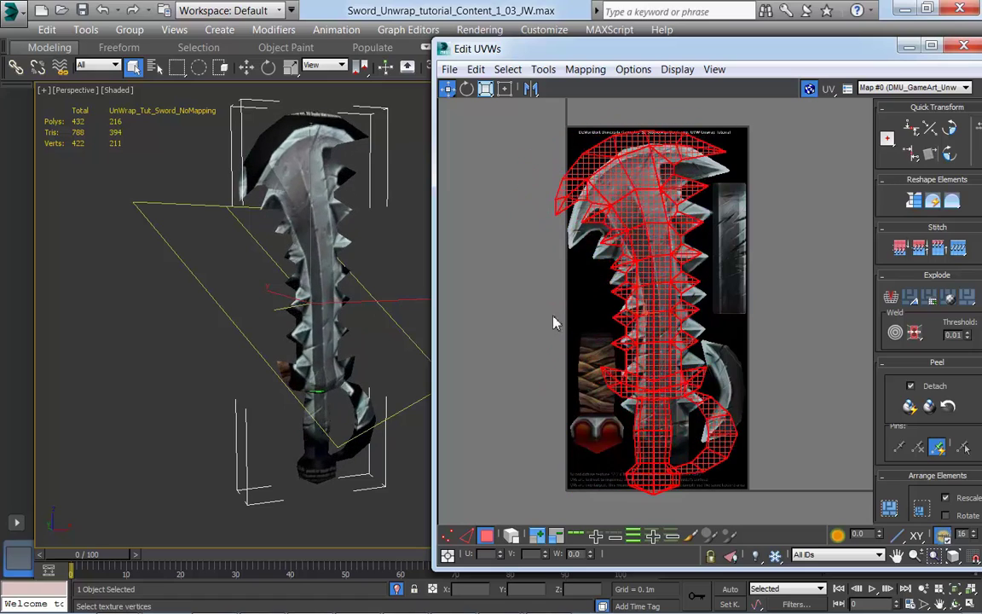
pyautogui.click(526, 341)
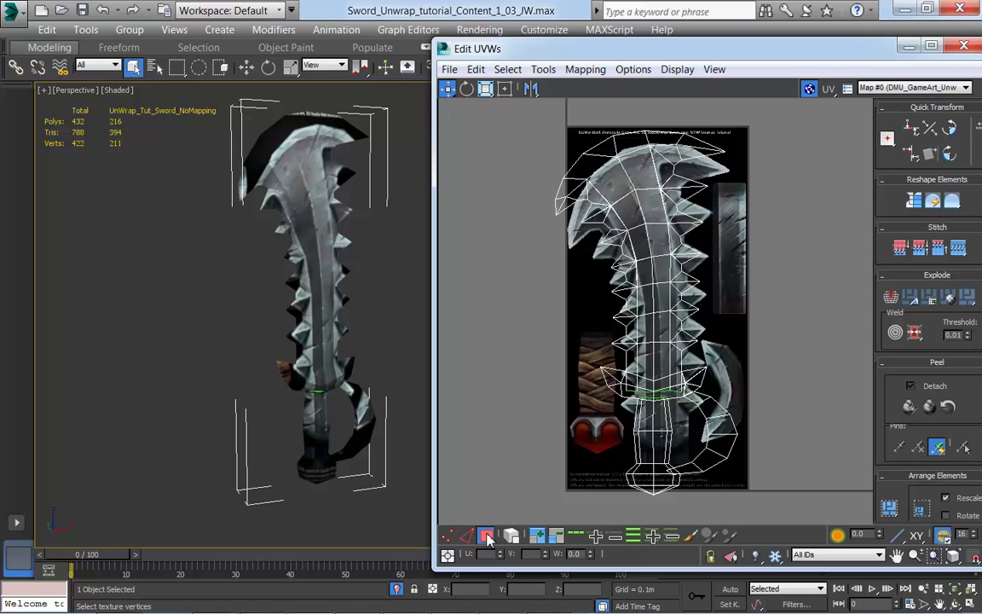
# Switch the UV editor to vertex selection and check the matching sub-object level in the modifier stack
pyautogui.click(447, 535)
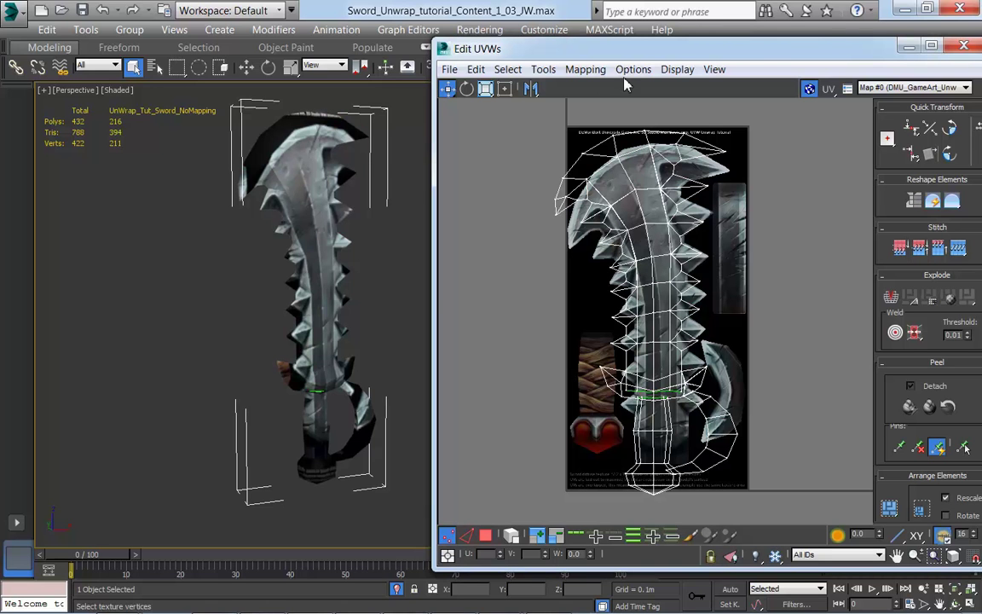
pyautogui.moveTo(674, 52); pyautogui.dragTo(301, 411)
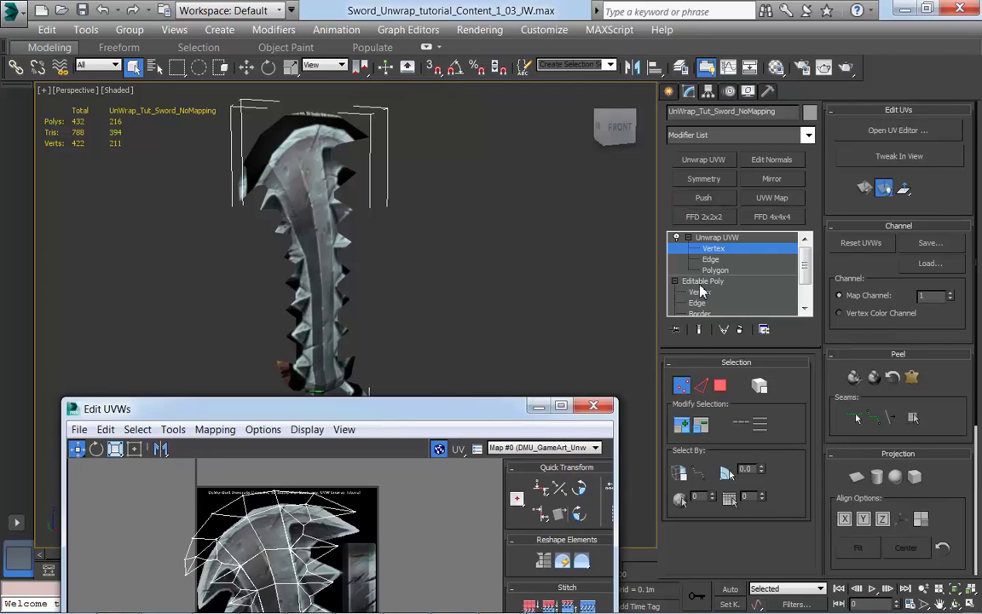
pyautogui.moveTo(456, 417); pyautogui.dragTo(810, 86)
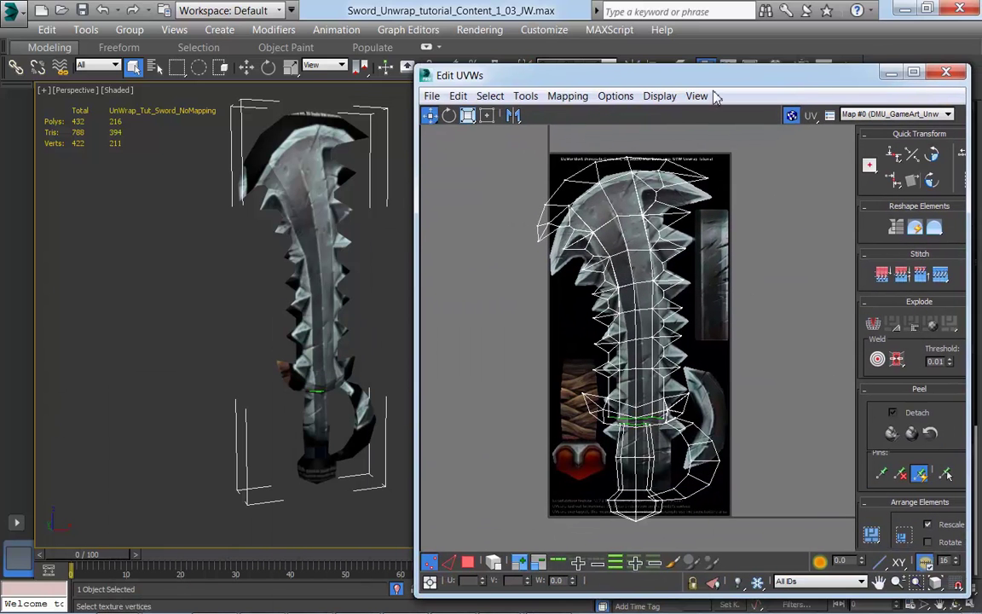
pyautogui.moveTo(717, 83); pyautogui.dragTo(727, 51)
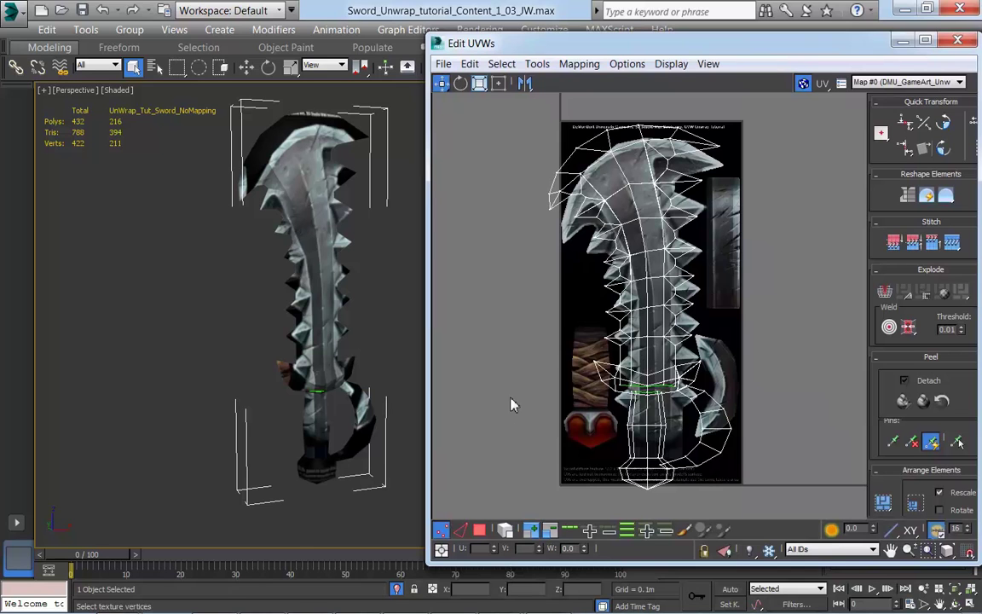
# Cycle the UV editor through edge, vertex and polygon selection modes, ending on polygon
pyautogui.click(463, 527)
pyautogui.click(495, 492)
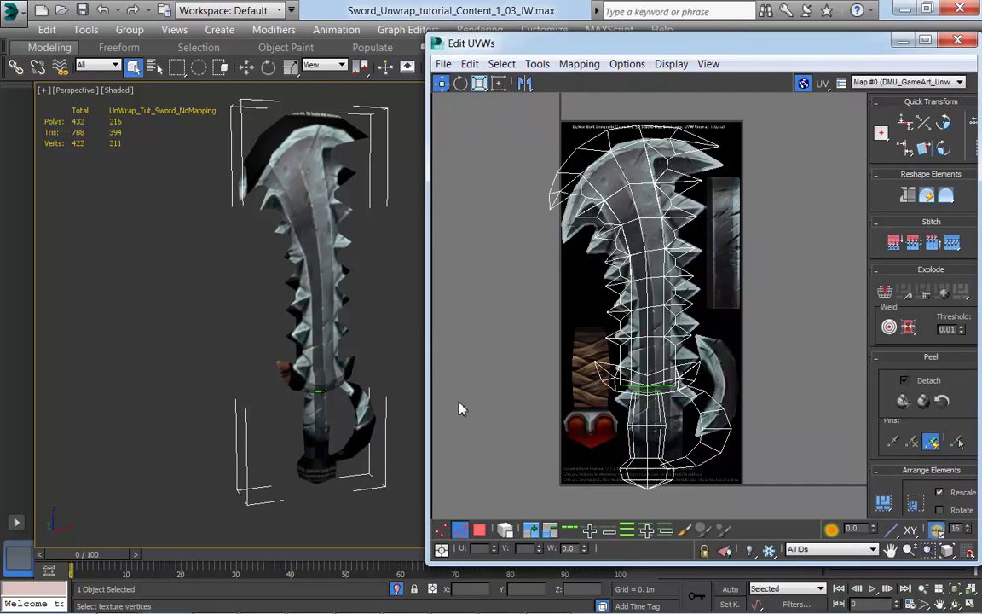
pyautogui.press('1')
pyautogui.click(459, 529)
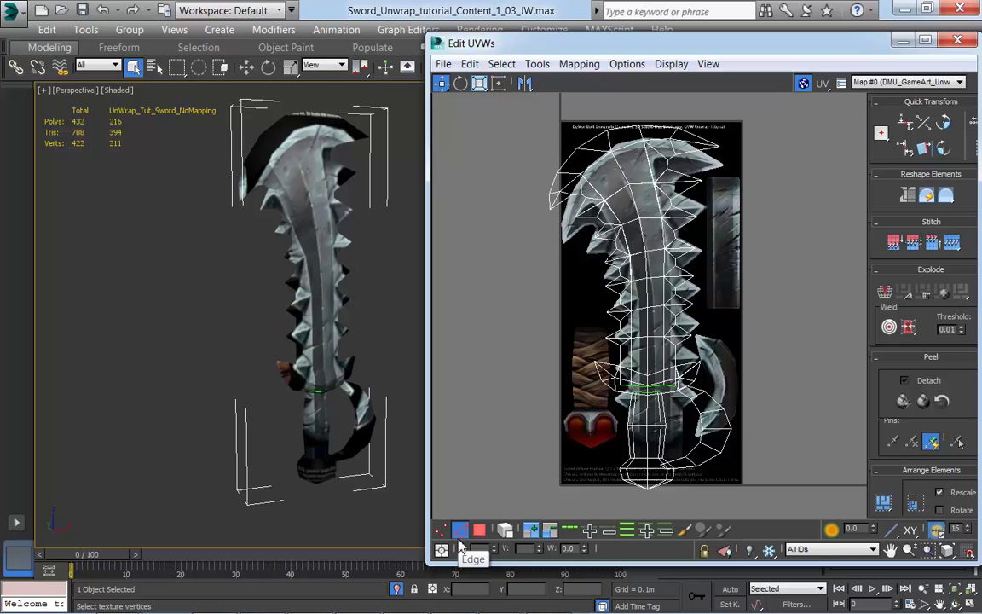
pyautogui.click(480, 529)
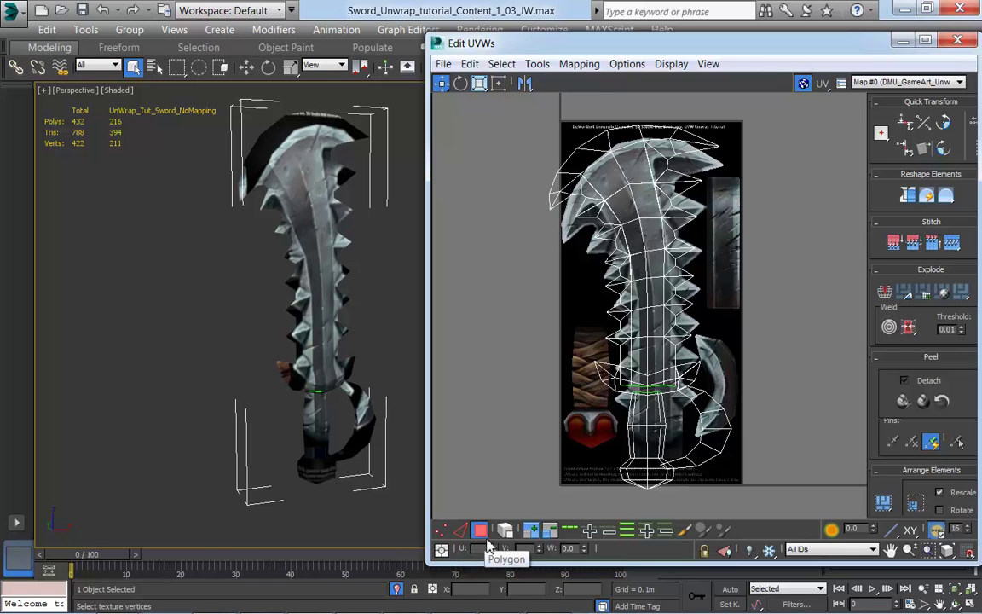
pyautogui.click(460, 531)
pyautogui.press('1')
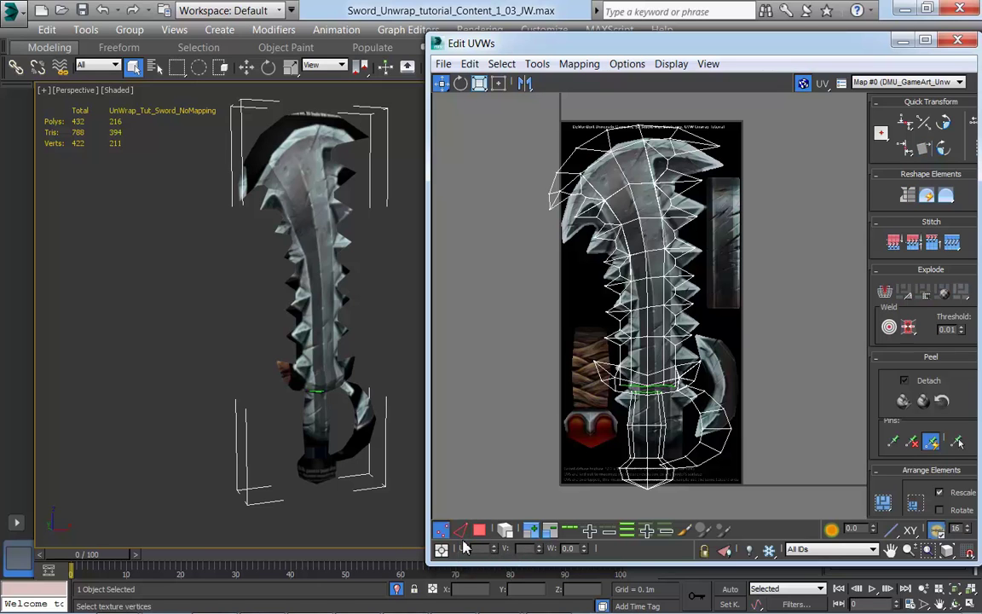
pyautogui.press('2')
pyautogui.press('3')
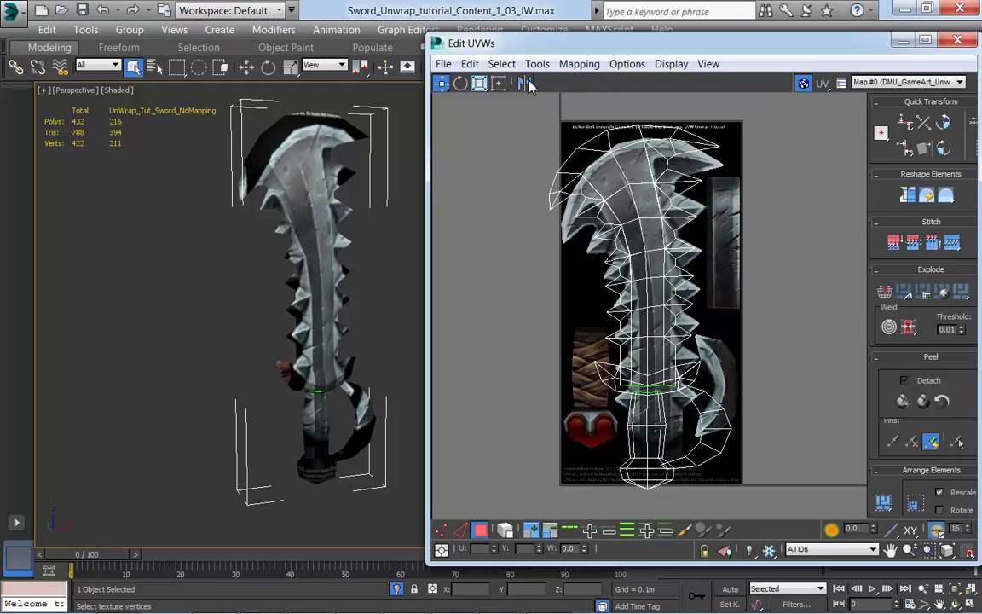
# Turn on the Keyboard Shortcut Override Toggle, shifting the UV editor window aside to reach it and back
pyautogui.moveTo(495, 44); pyautogui.dragTo(499, 66)
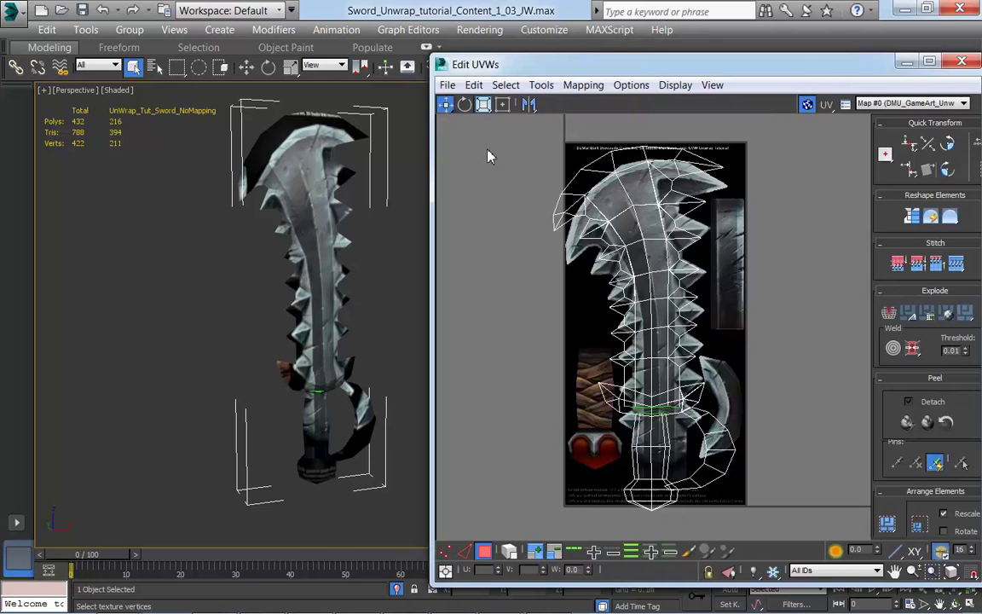
pyautogui.moveTo(532, 70); pyautogui.dragTo(530, 45)
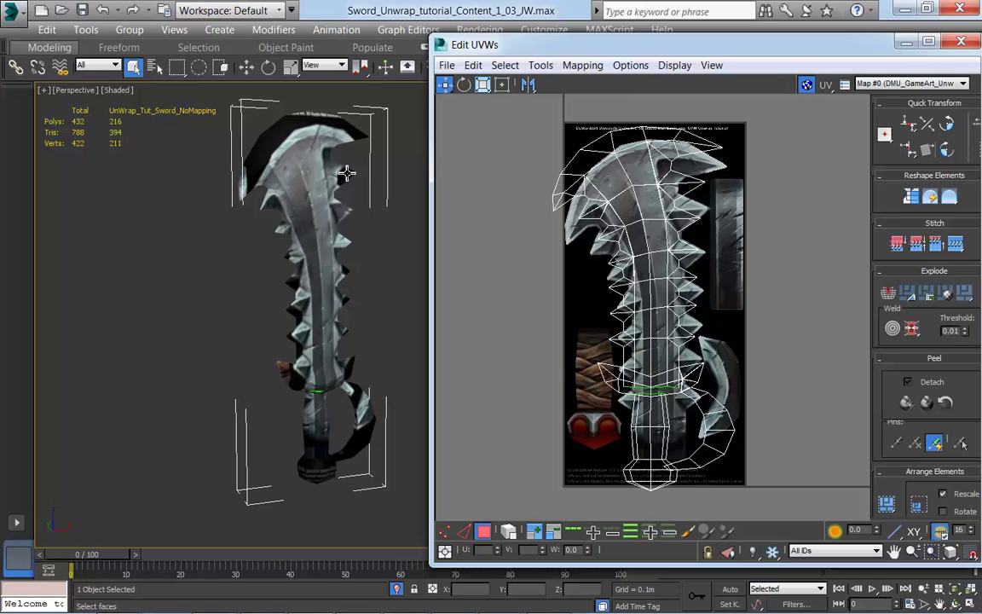
pyautogui.moveTo(475, 48); pyautogui.dragTo(502, 46)
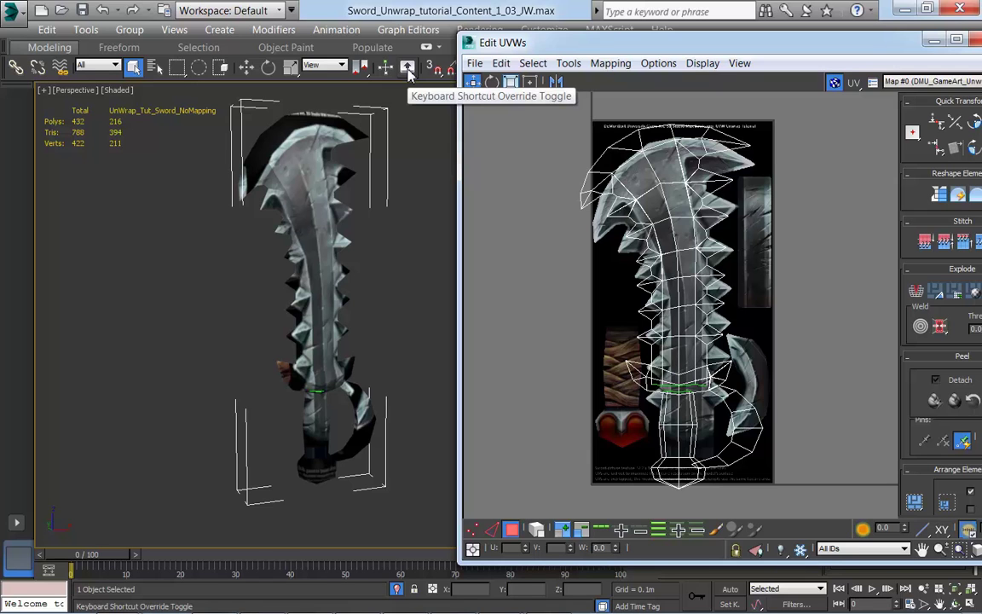
pyautogui.click(409, 70)
pyautogui.moveTo(644, 50); pyautogui.dragTo(601, 50)
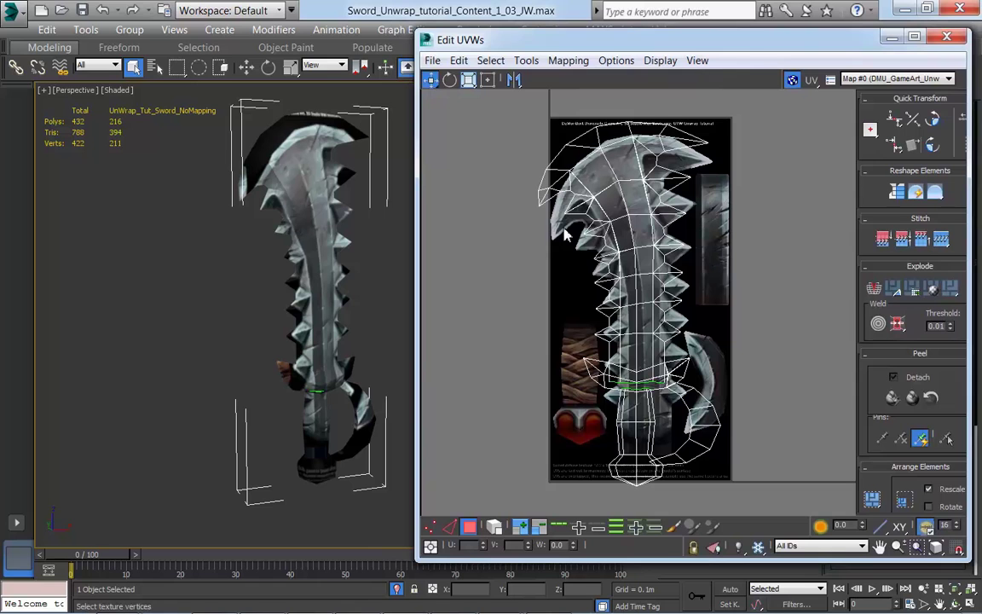
# Cycle the UV editor's transform tools through Rotate, Move and Scale, returning to Move
pyautogui.press('e')
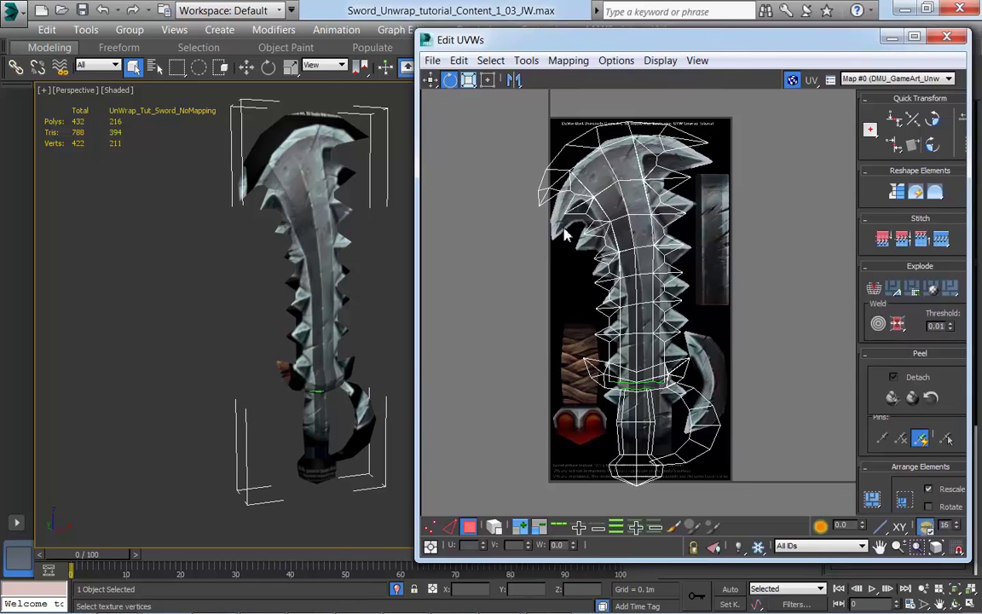
pyautogui.press('w')
pyautogui.press('r')
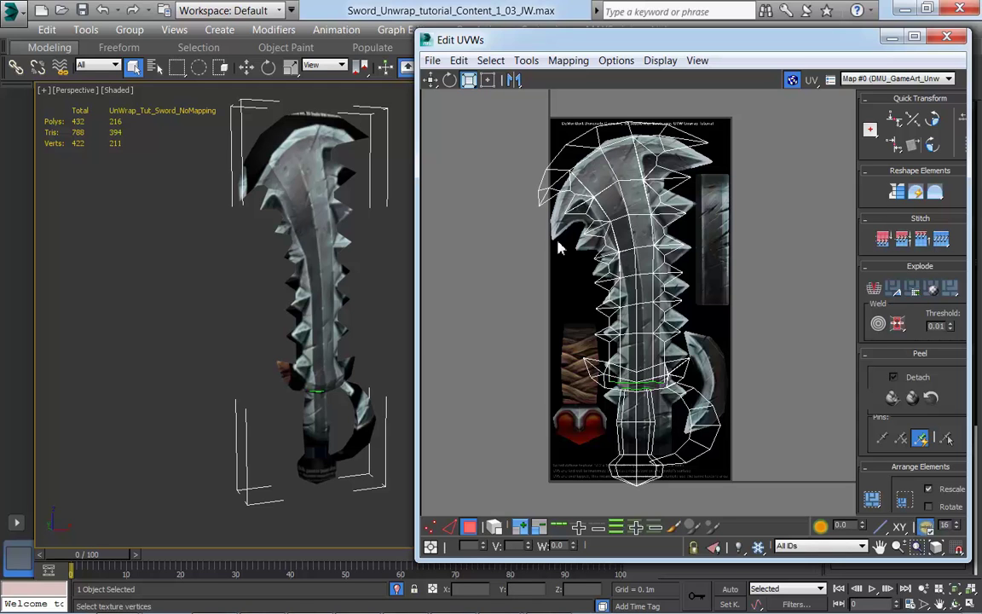
pyautogui.press('w')
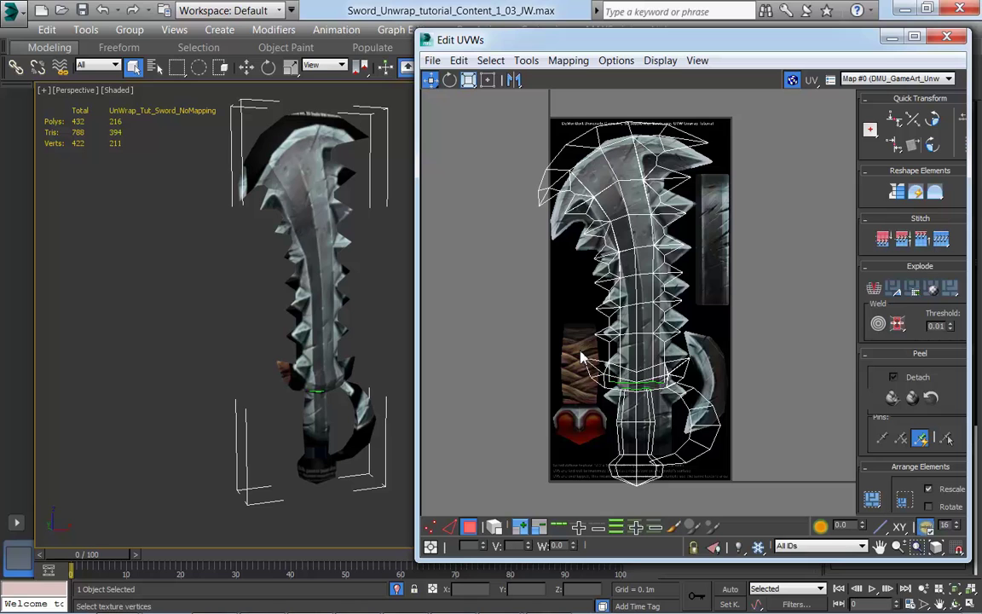
# Try moving only the pommel's polygons below the texture in the UV layout, and undo the move
pyautogui.click(470, 528)
pyautogui.click(607, 477)
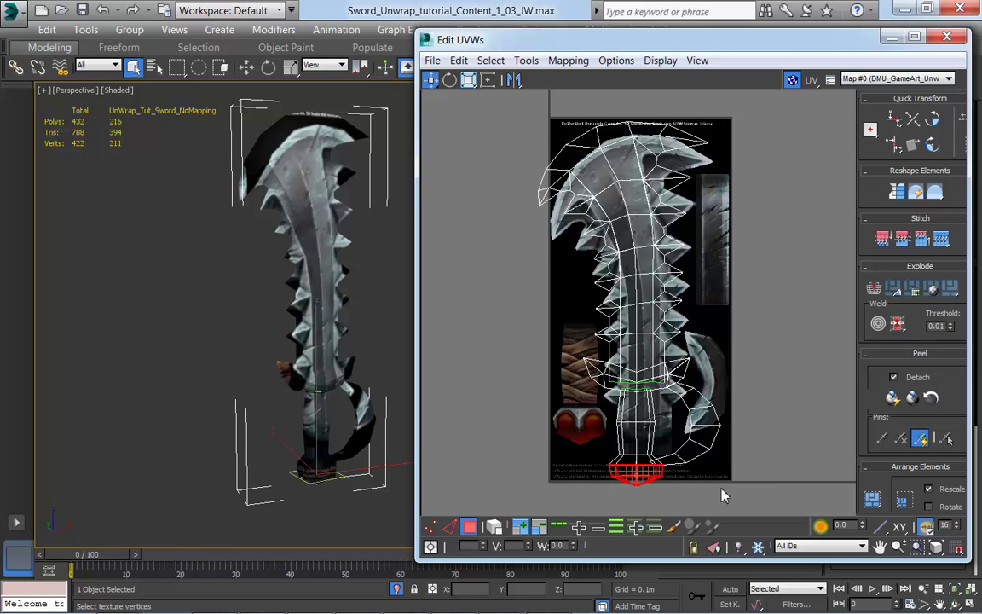
pyautogui.moveTo(648, 474); pyautogui.dragTo(633, 497)
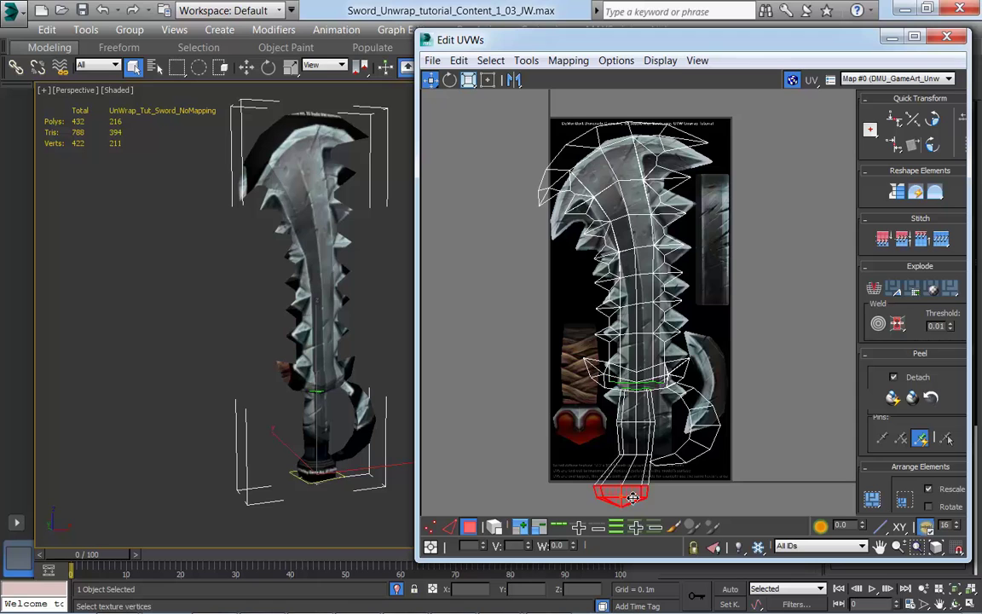
pyautogui.hotkey('ctrl', 'z')
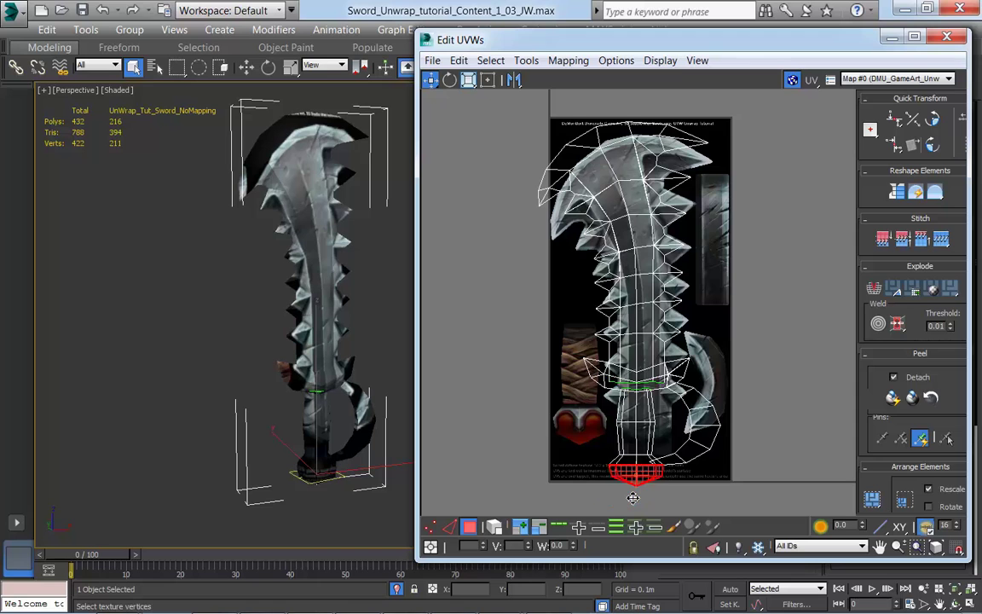
# Turn on element selection and move the whole handle and pommel UV shell off the texture to its left
pyautogui.click(494, 527)
pyautogui.click(631, 449)
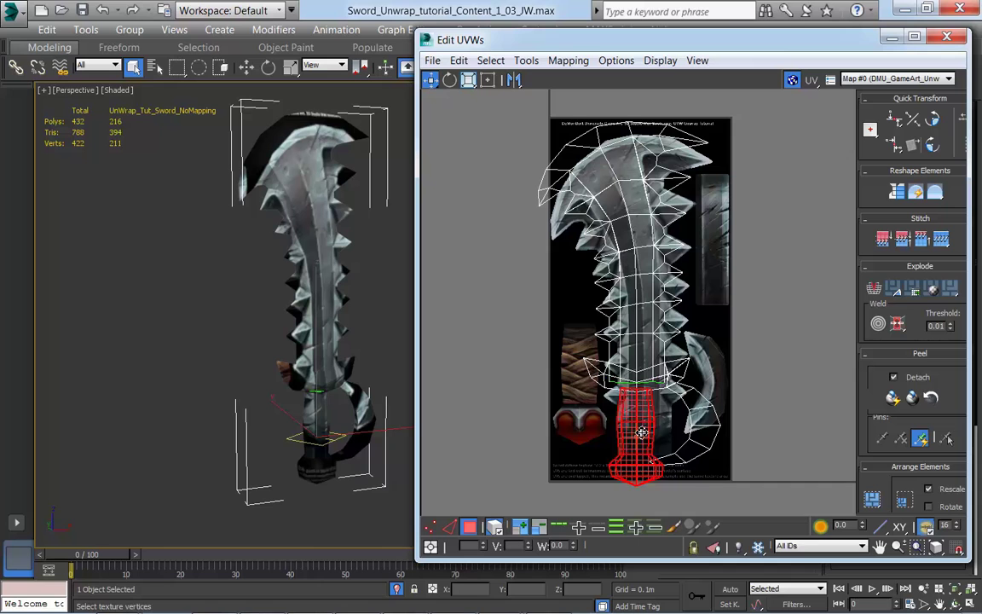
pyautogui.moveTo(642, 433); pyautogui.dragTo(484, 430)
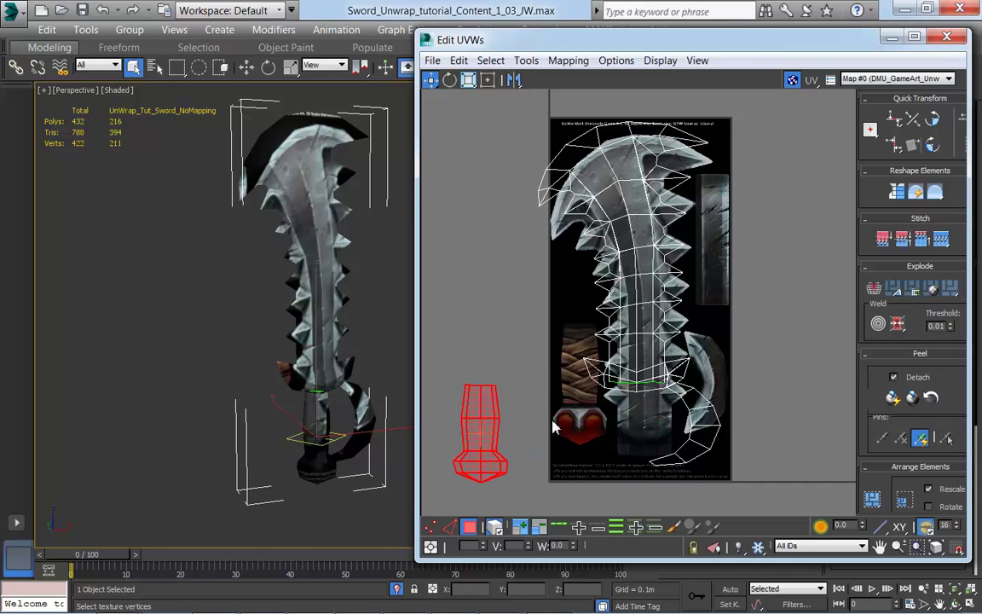
# Select the whole crossguard UV element, then turn off element selection and clear the selection
pyautogui.click(594, 371)
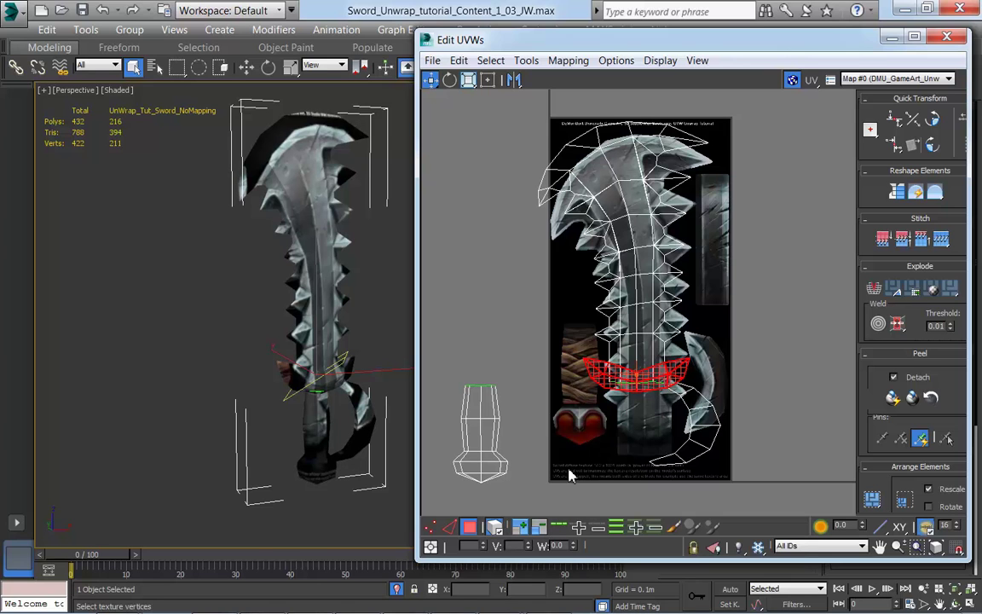
pyautogui.click(494, 527)
pyautogui.click(546, 467)
# Select one polygon at the crossguard's left tip, grow the selection to the whole crossguard, and move it above the handle shell
pyautogui.click(594, 373)
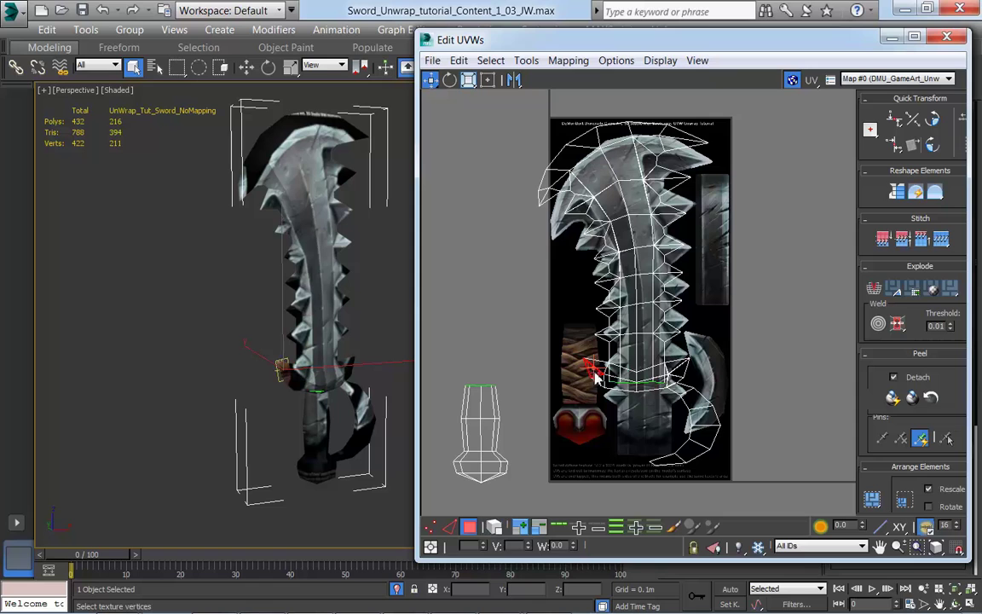
pyautogui.click(520, 529)
pyautogui.click(521, 528)
pyautogui.click(520, 529)
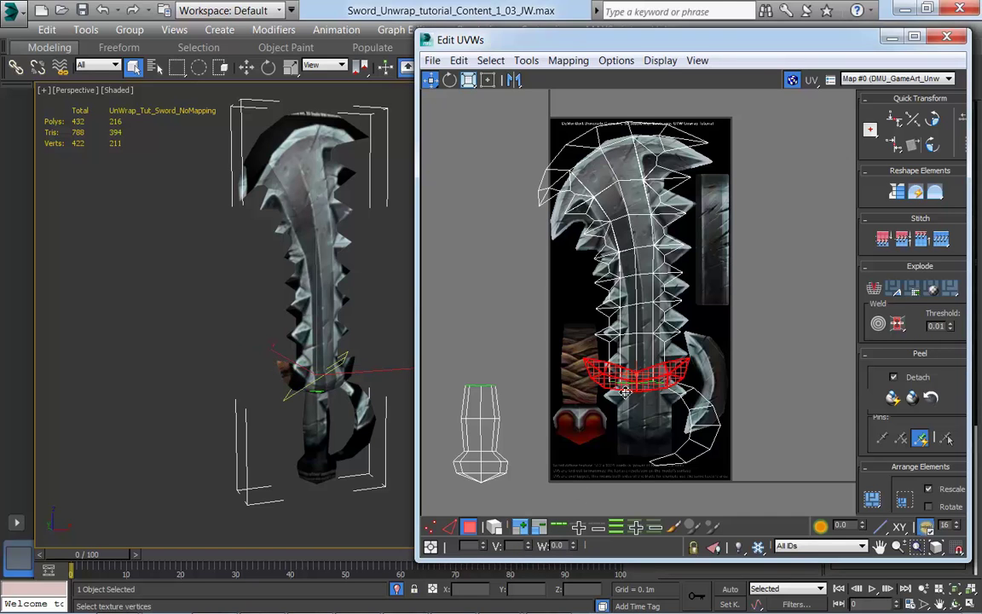
pyautogui.moveTo(623, 389); pyautogui.dragTo(470, 374)
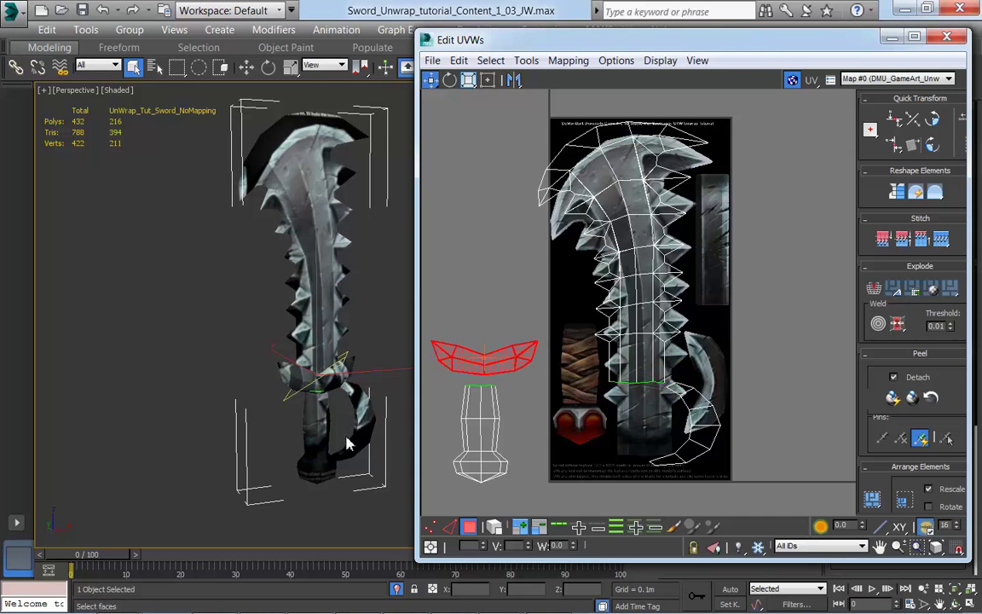
pyautogui.keyDown('alt'); pyautogui.moveTo(361, 435); pyautogui.dragTo(332, 431, button='middle'); pyautogui.keyUp('alt')
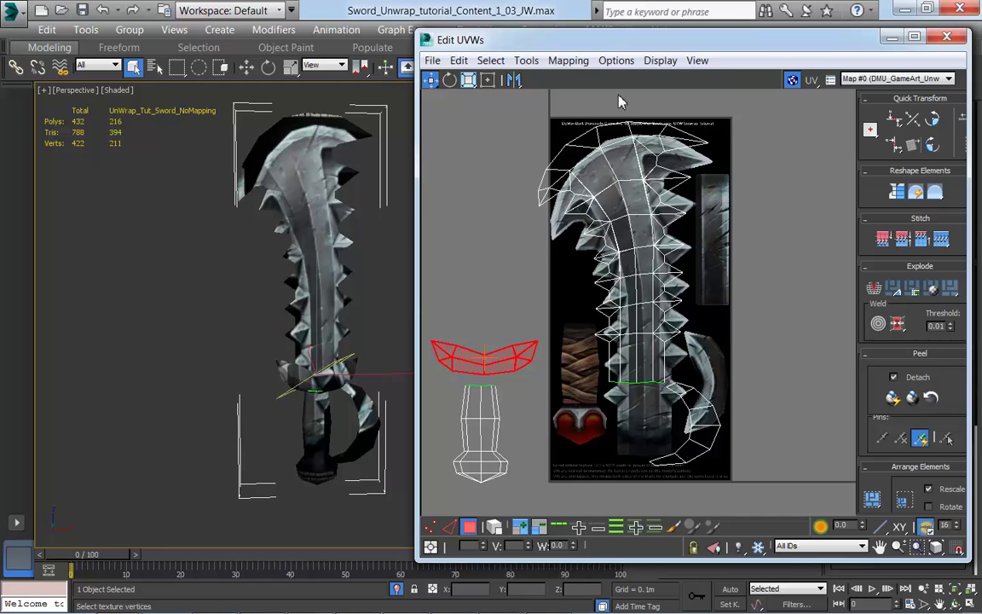
pyautogui.moveTo(364, 467); pyautogui.dragTo(324, 449, button='middle')
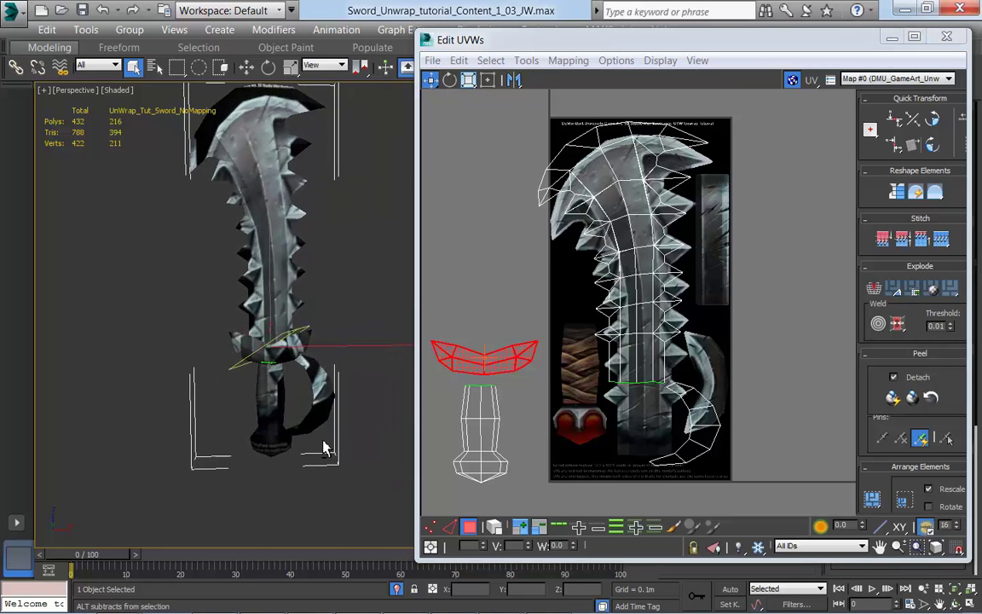
# Select a polygon on the curved hand guard, grow the selection to the whole guard, and move it to the right of the texture
pyautogui.click(357, 412)
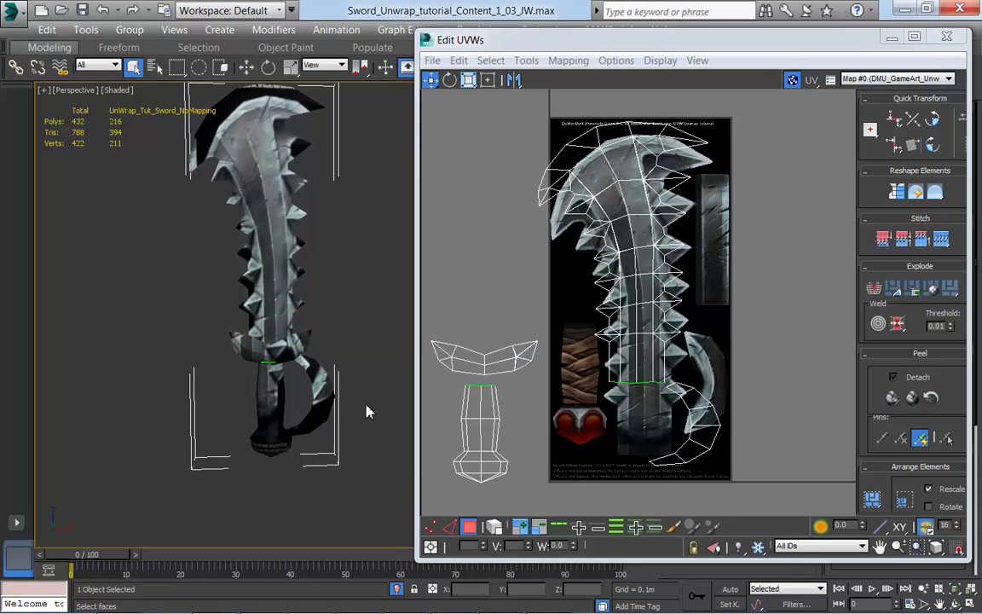
pyautogui.click(325, 394)
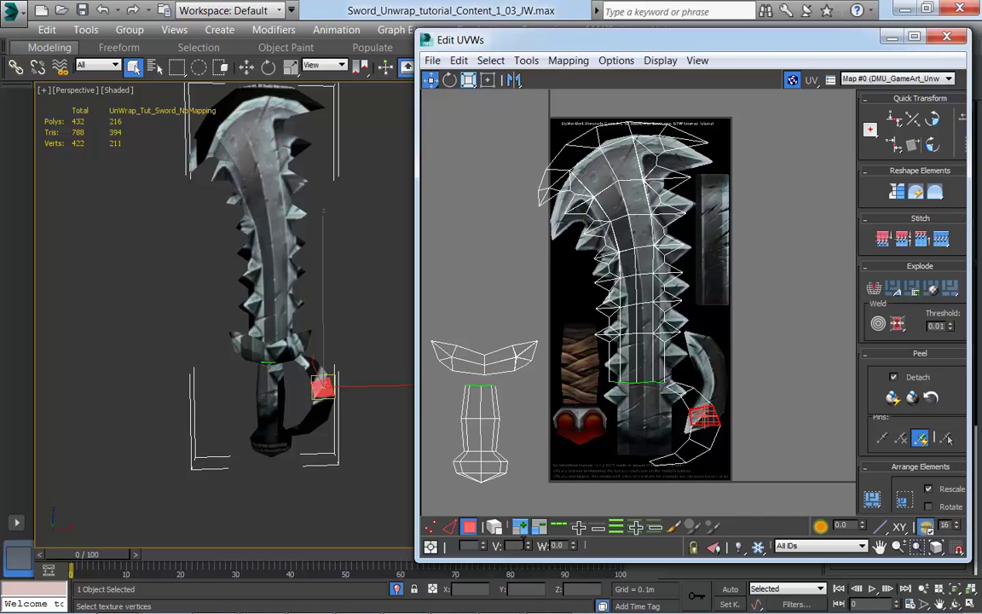
pyautogui.click(522, 528)
pyautogui.click(522, 528)
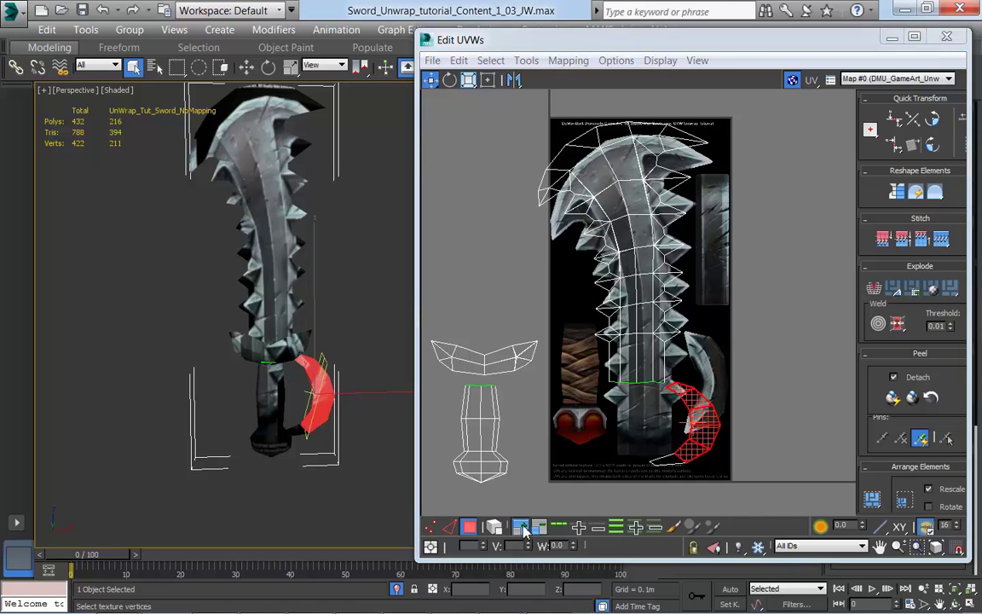
pyautogui.click(521, 527)
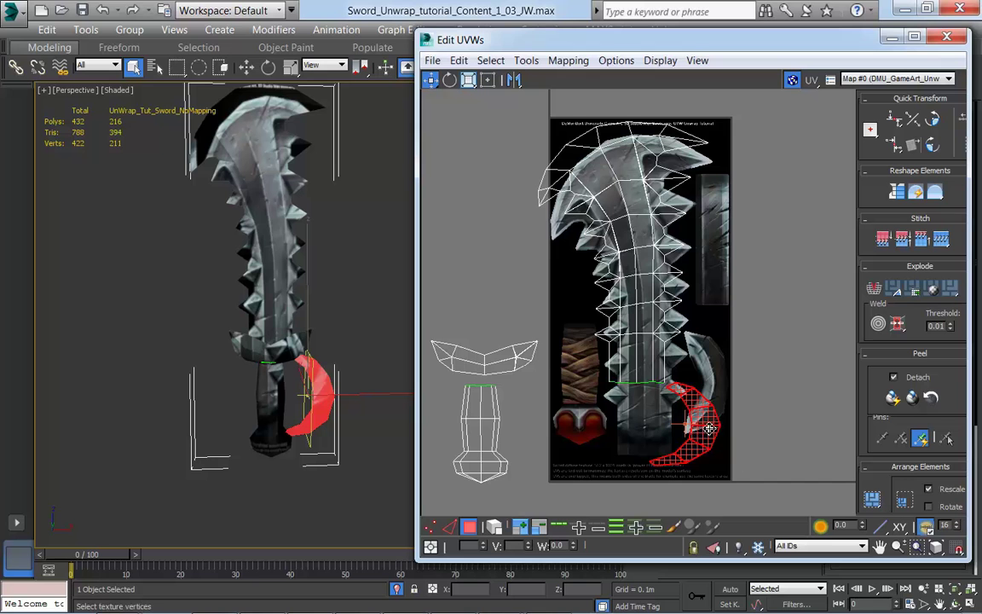
pyautogui.moveTo(704, 433); pyautogui.dragTo(832, 433)
pyautogui.moveTo(716, 418); pyautogui.dragTo(677, 424, button='middle')
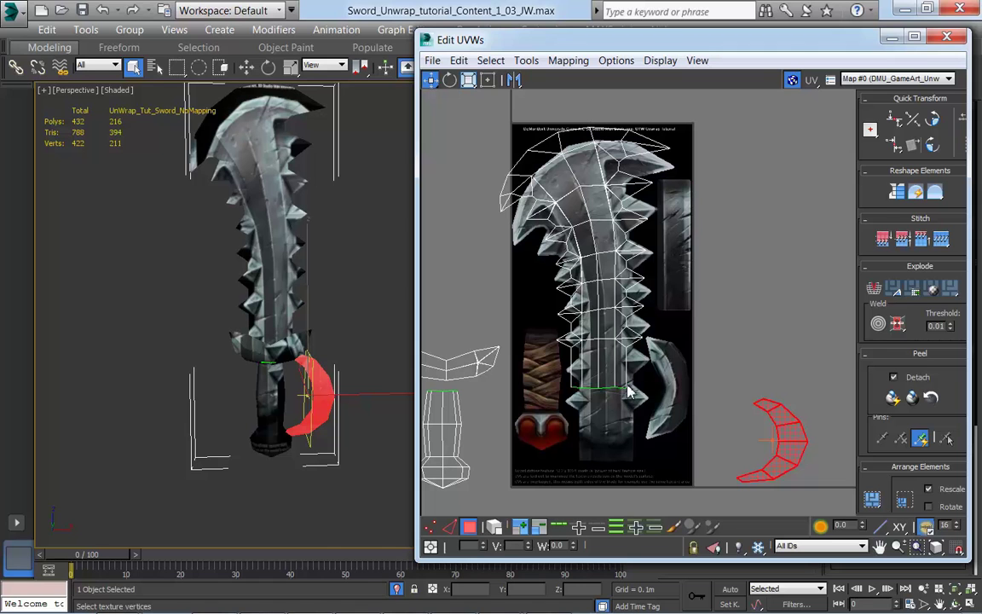
pyautogui.moveTo(534, 330); pyautogui.dragTo(540, 360, button='middle')
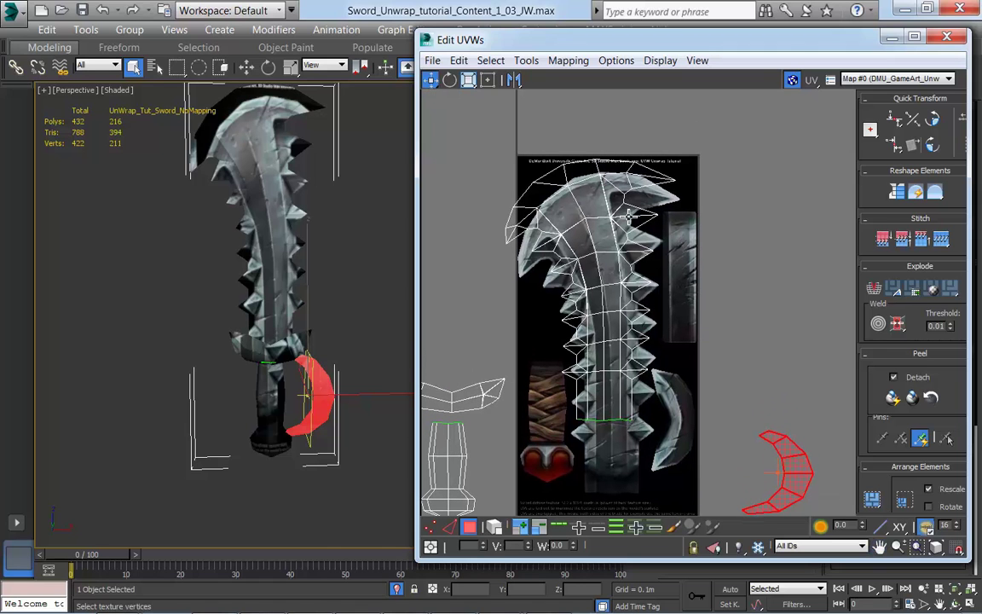
pyautogui.moveTo(365, 390); pyautogui.dragTo(369, 452, button='middle')
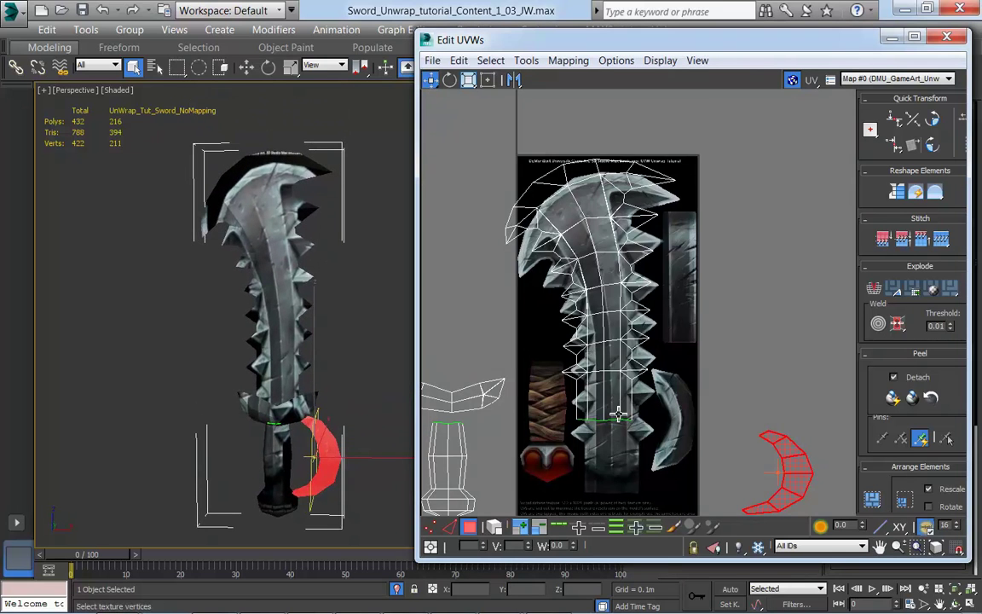
pyautogui.scroll(-3, 621, 410)
pyautogui.moveTo(695, 432); pyautogui.dragTo(714, 400, button='middle')
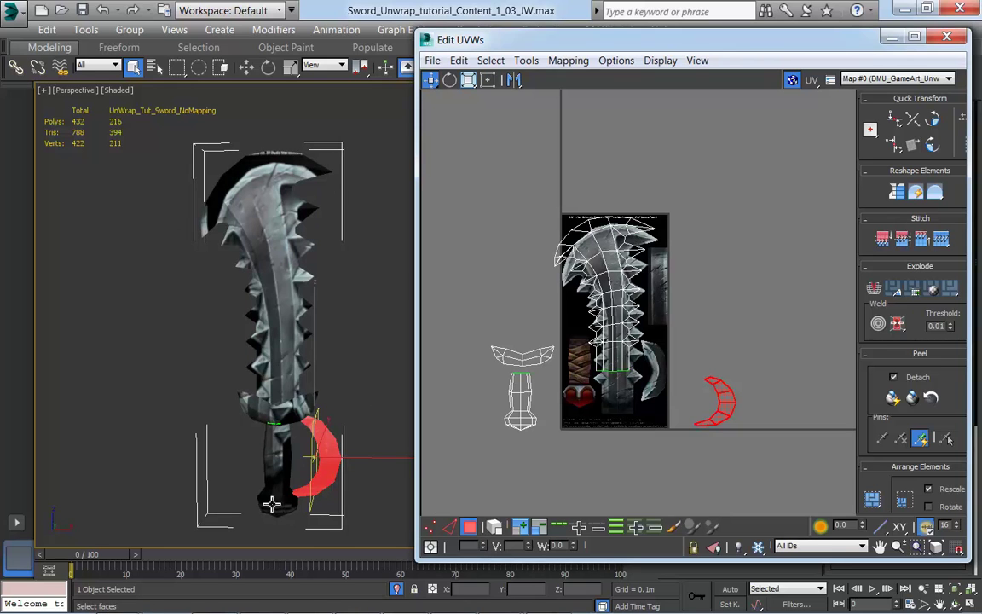
pyautogui.scroll(2, 643, 401)
pyautogui.moveTo(643, 400); pyautogui.dragTo(676, 396, button='middle')
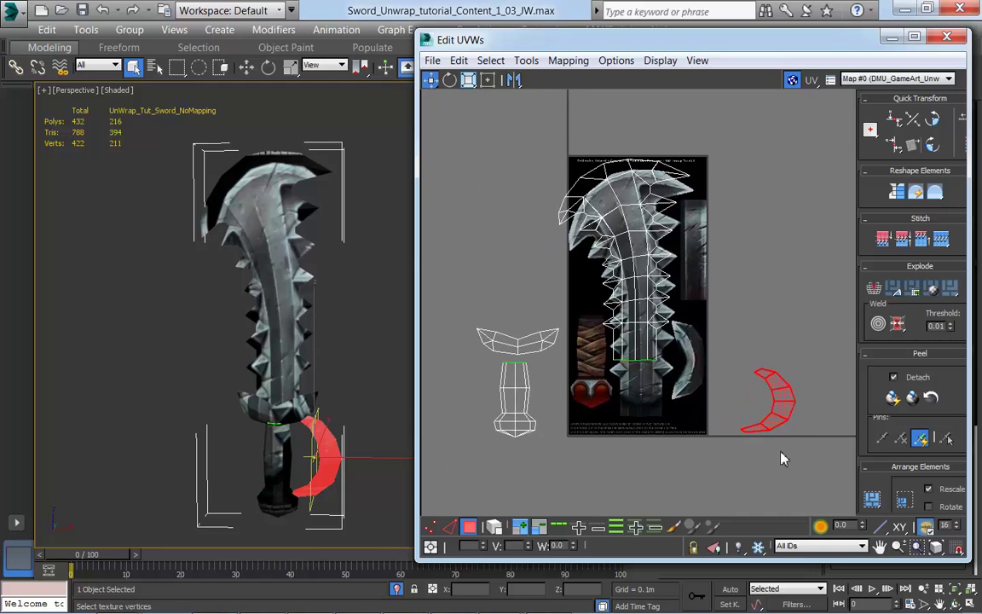
pyautogui.moveTo(729, 413); pyautogui.dragTo(724, 421, button='middle')
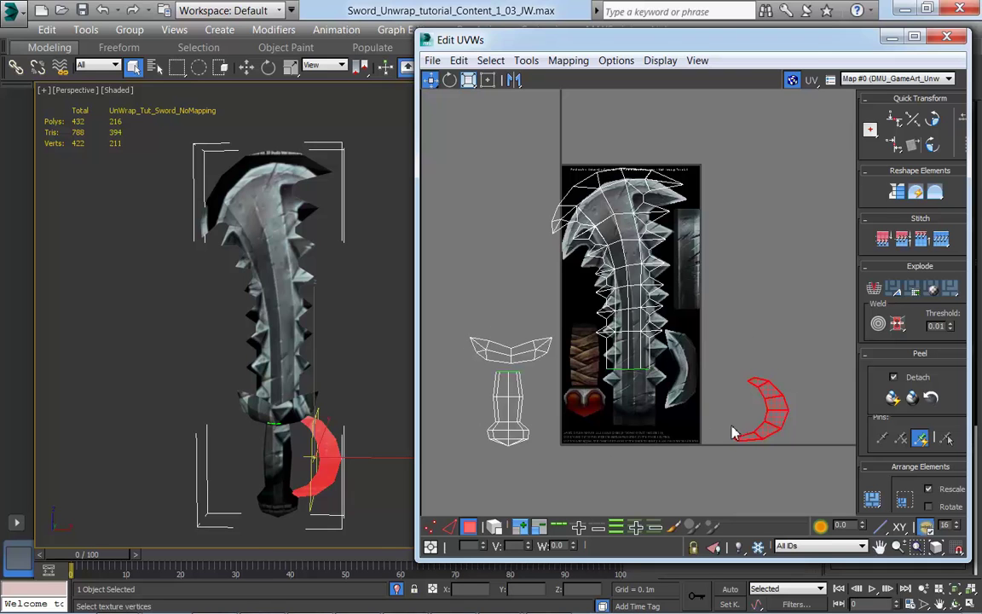
pyautogui.moveTo(700, 469)
pyautogui.mouseDown(button='middle')
pyautogui.moveTo(695, 494)
pyautogui.moveTo(694, 482)
pyautogui.mouseUp(button='middle')
pyautogui.scroll(1, 695, 409)
pyautogui.moveTo(704, 396); pyautogui.dragTo(721, 425, button='middle')
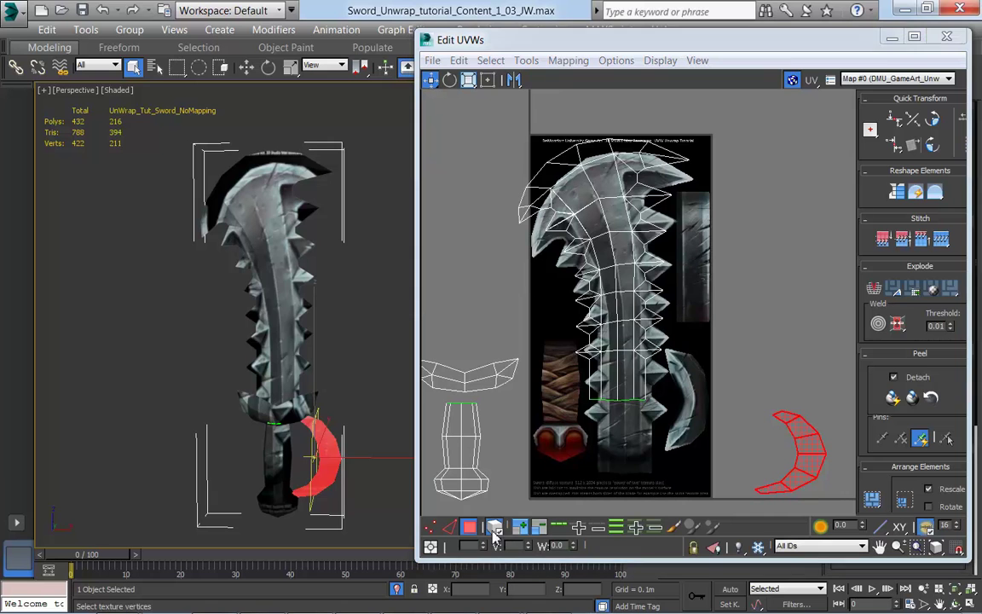
# Turn on element selection, move the whole blade UV element down over the painted blade, and reselect it
pyautogui.click(602, 385)
pyautogui.moveTo(621, 341); pyautogui.dragTo(632, 392)
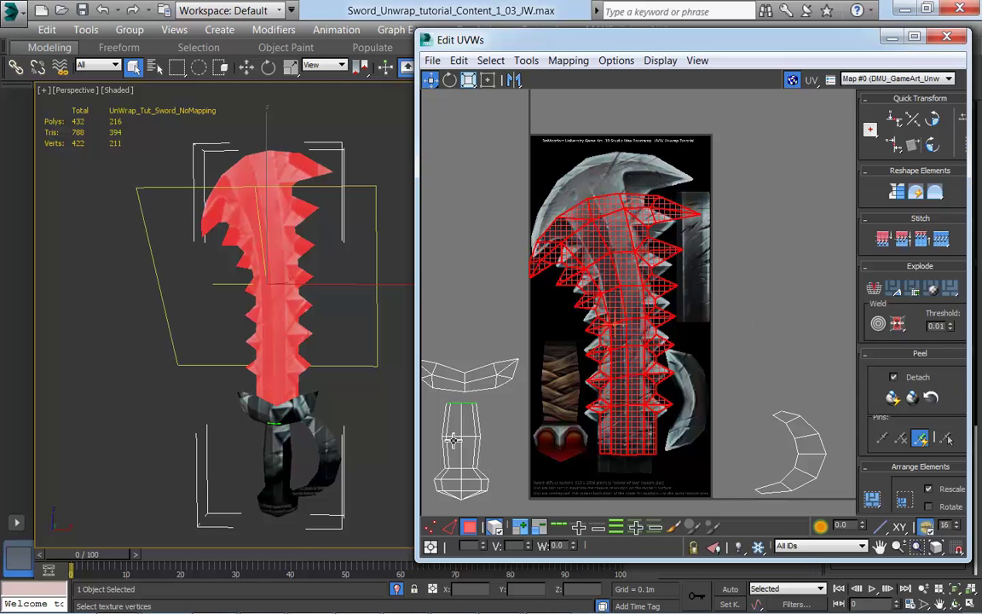
pyautogui.click(385, 414)
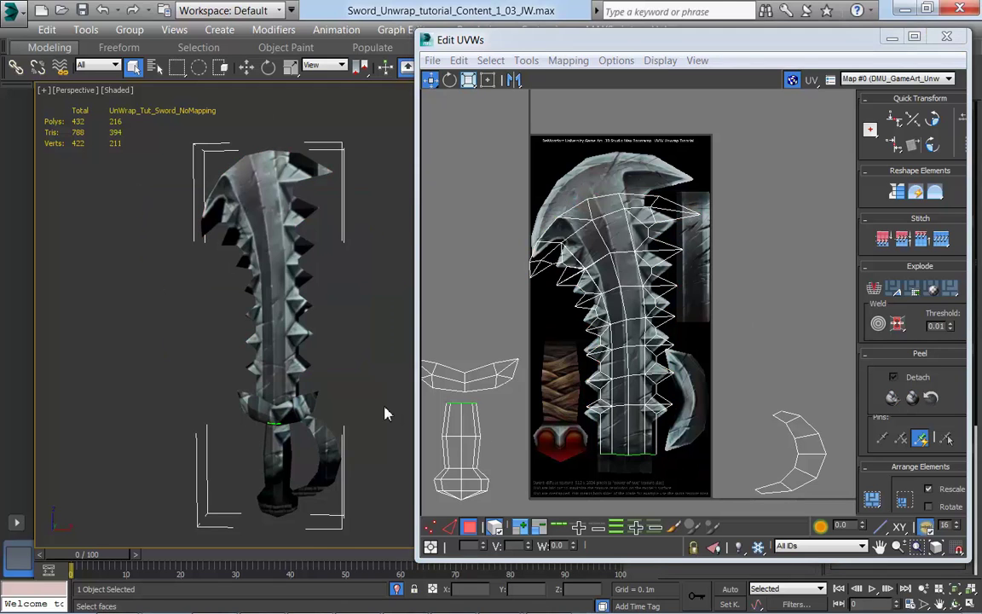
pyautogui.click(640, 434)
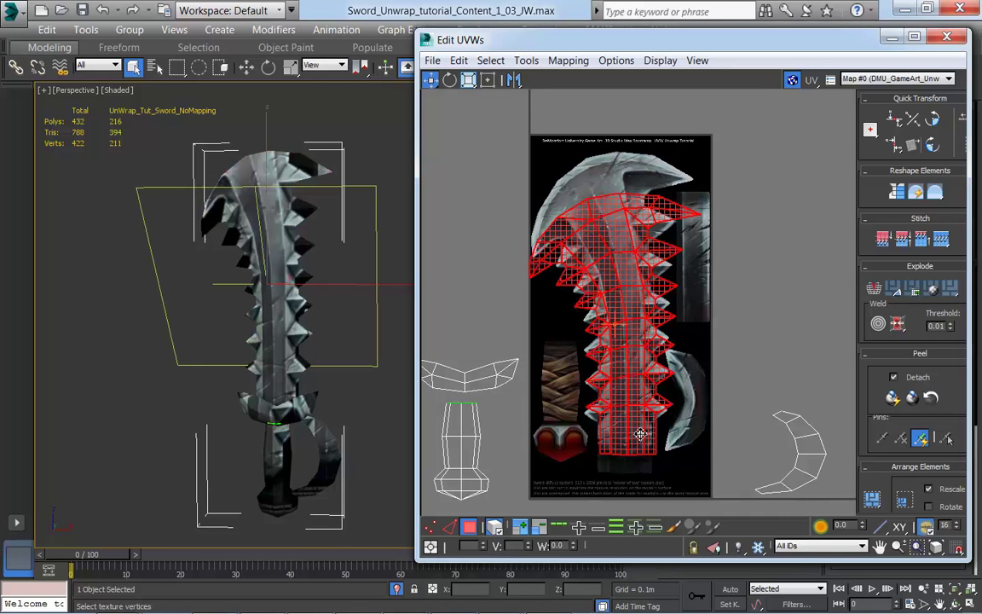
pyautogui.click(712, 400)
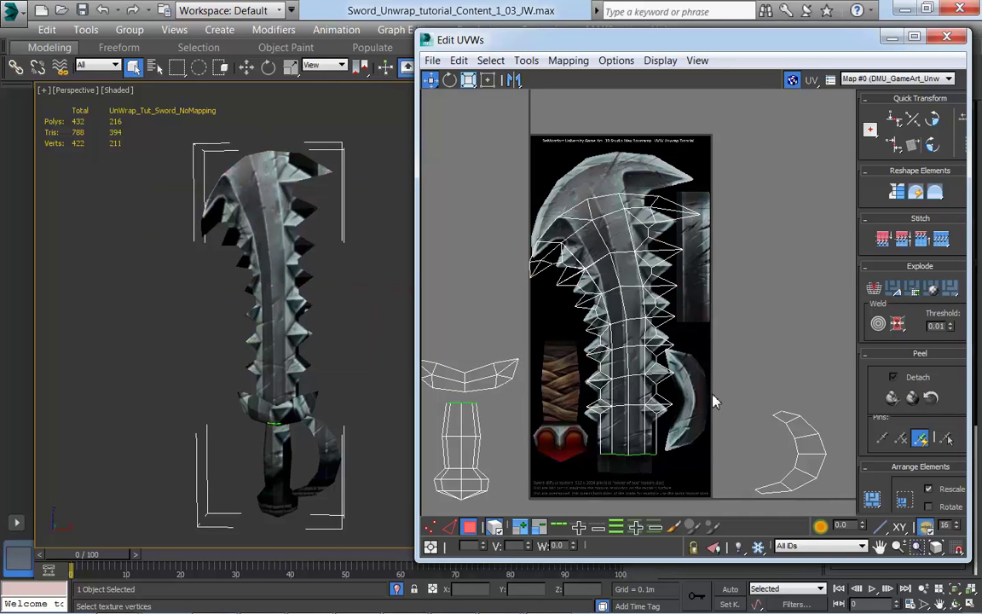
pyautogui.click(659, 444)
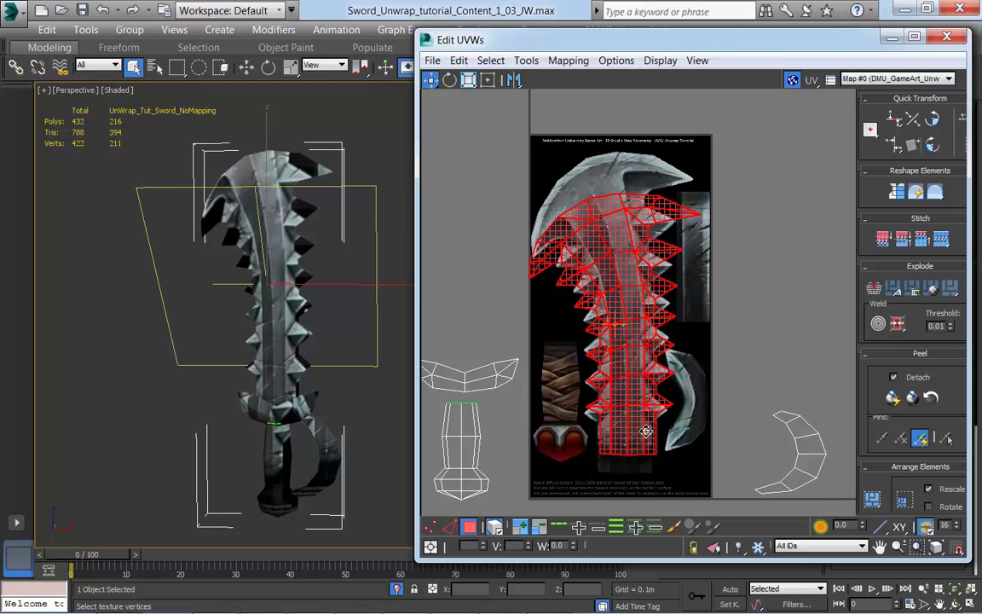
# Stretch the blade UV element vertically and move it up towards the painted blade's tip
pyautogui.press('e')
pyautogui.press('r')
pyautogui.moveTo(628, 309)
pyautogui.mouseDown()
pyautogui.moveTo(634, 289)
pyautogui.moveTo(640, 311)
pyautogui.mouseUp()
pyautogui.moveTo(468, 79); pyautogui.dragTo(473, 122)
pyautogui.moveTo(625, 298); pyautogui.dragTo(628, 299)
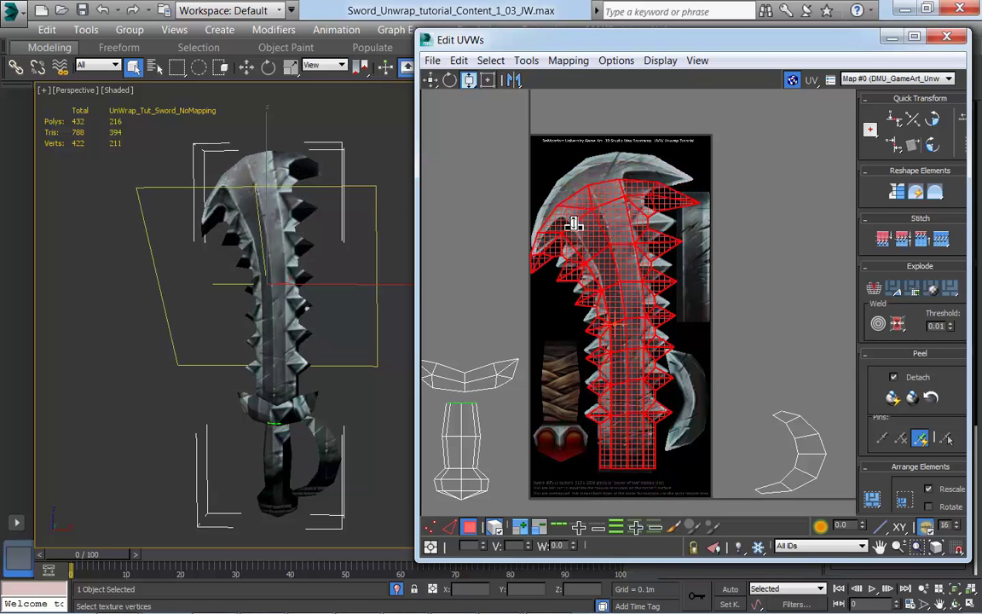
pyautogui.press('w')
pyautogui.moveTo(623, 314); pyautogui.dragTo(622, 293)
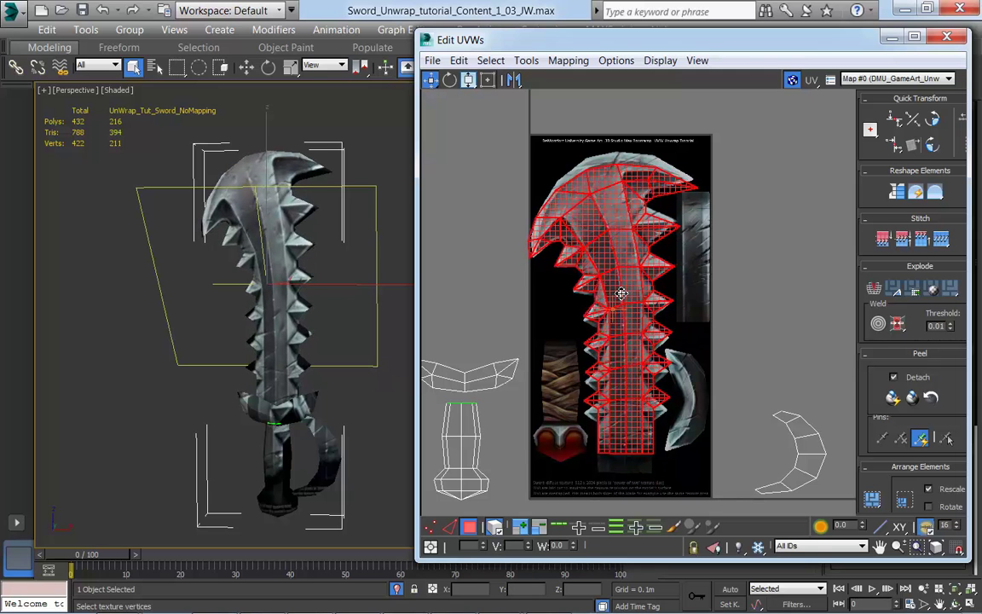
# Stretch the blade element further in height until it reaches the top edge of the painted blade
pyautogui.press('r')
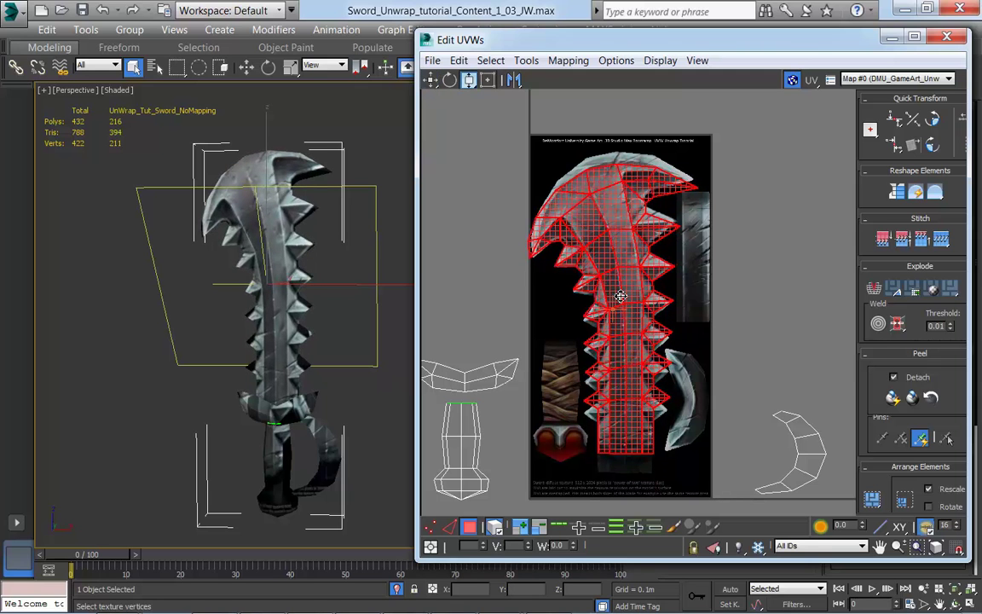
pyautogui.moveTo(618, 245); pyautogui.dragTo(626, 249)
pyautogui.press('w')
pyautogui.press('r')
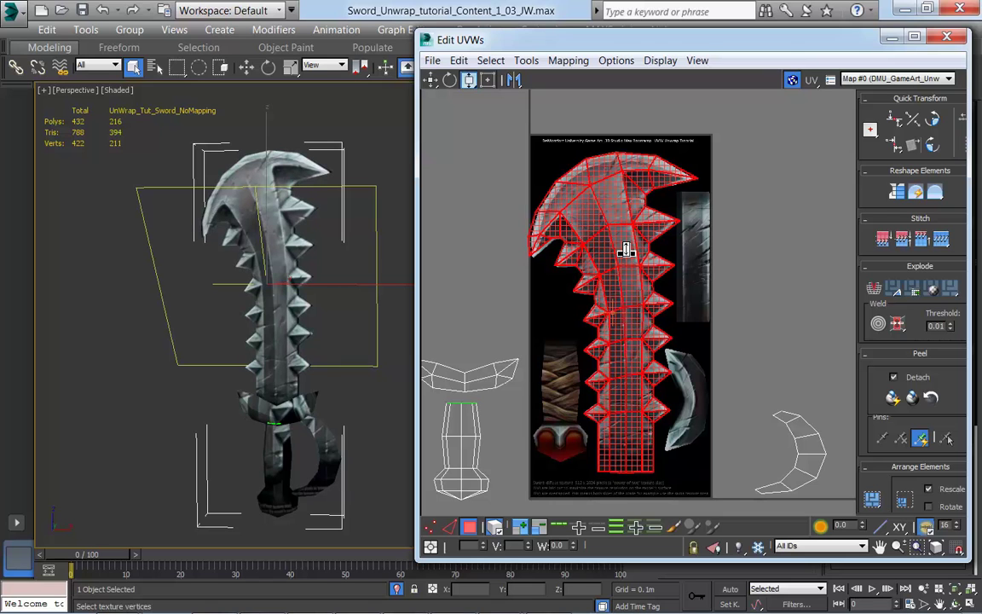
# Switch back to uniform scaling, shrink the blade element slightly, and nudge it into line with the painted spikes
pyautogui.click(469, 85)
pyautogui.moveTo(469, 94); pyautogui.dragTo(469, 42)
pyautogui.moveTo(633, 258); pyautogui.dragTo(628, 257)
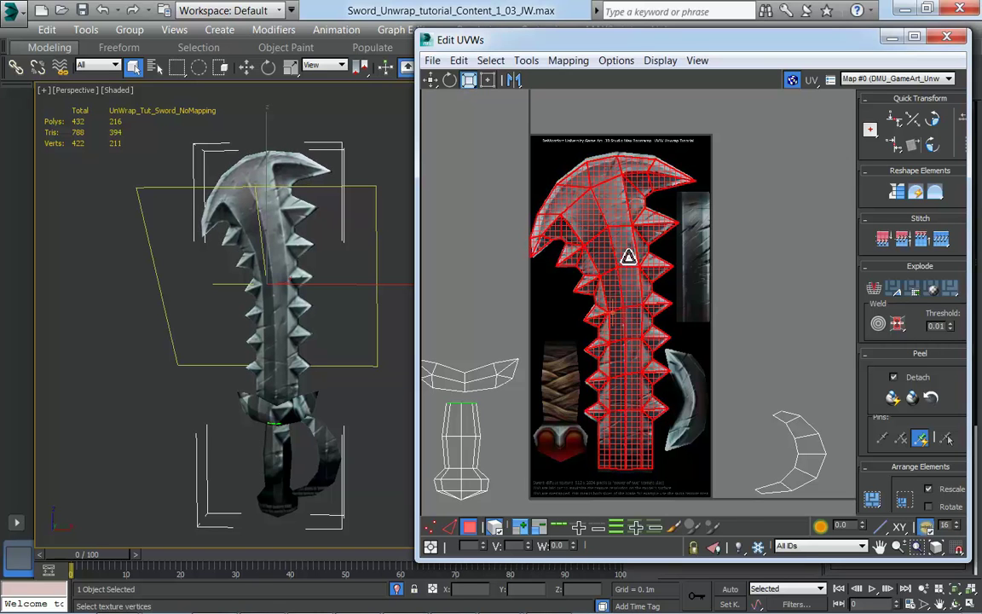
pyautogui.press('w')
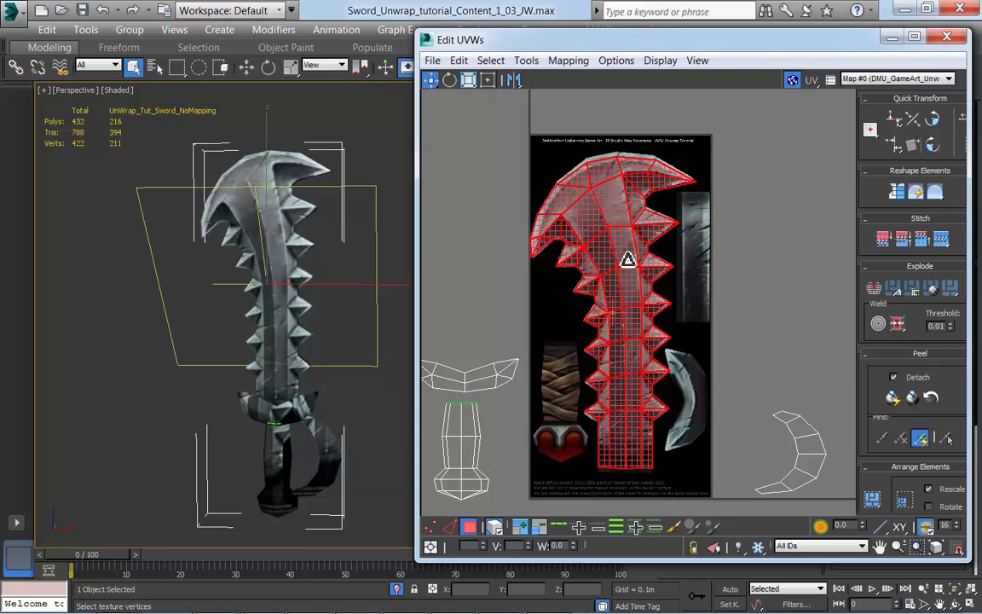
pyautogui.moveTo(621, 248); pyautogui.dragTo(623, 252)
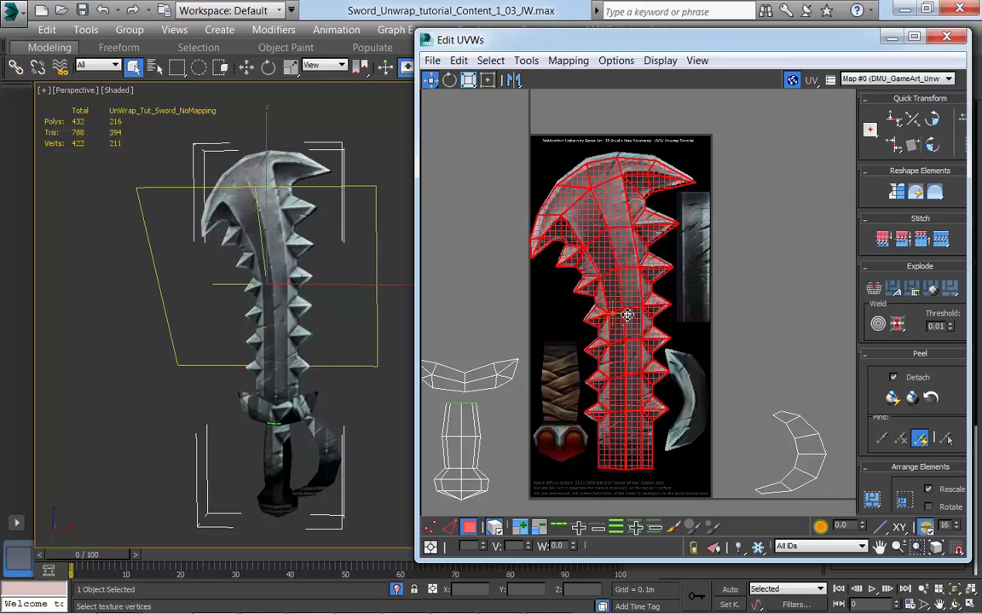
# Fine-tune the blade element's height with vertical scaling so its outline follows the painted edges
pyautogui.scroll(3, 700, 339)
pyautogui.moveTo(702, 340); pyautogui.dragTo(752, 335, button='middle')
pyautogui.scroll(-1, 734, 324)
pyautogui.moveTo(468, 80); pyautogui.dragTo(470, 120)
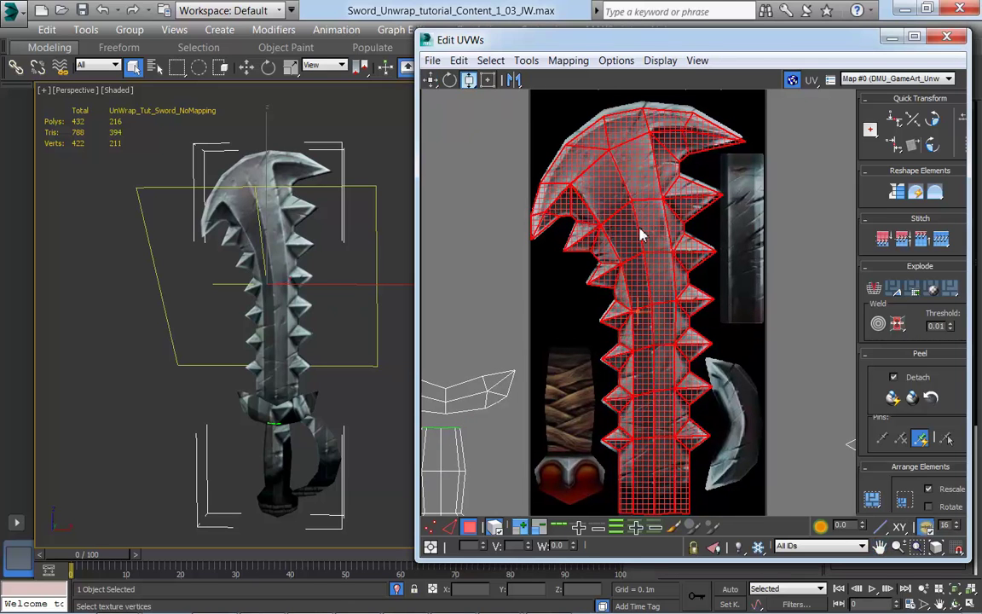
pyautogui.moveTo(641, 231); pyautogui.dragTo(641, 228)
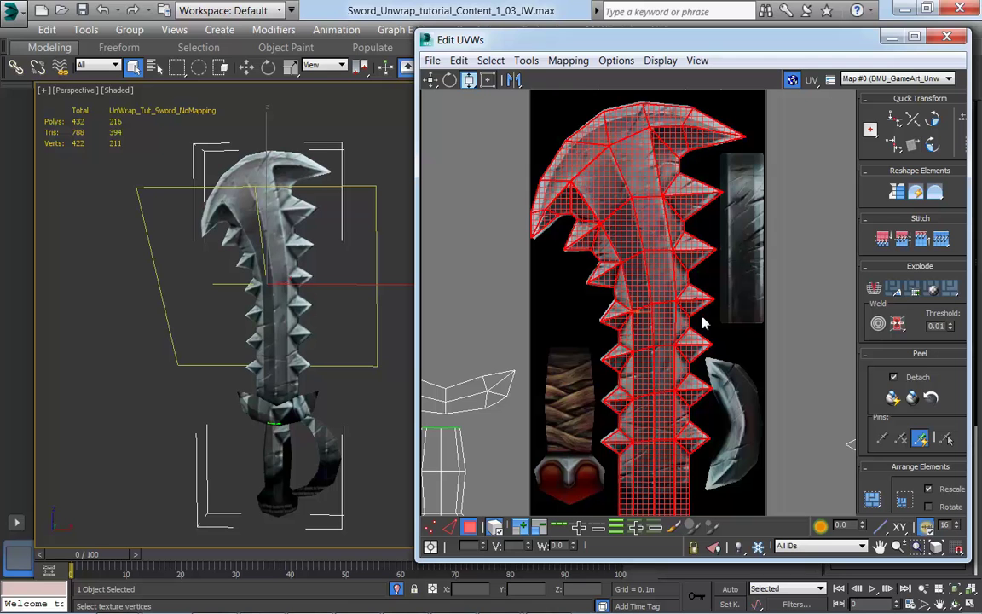
pyautogui.moveTo(665, 351); pyautogui.dragTo(660, 339, button='middle')
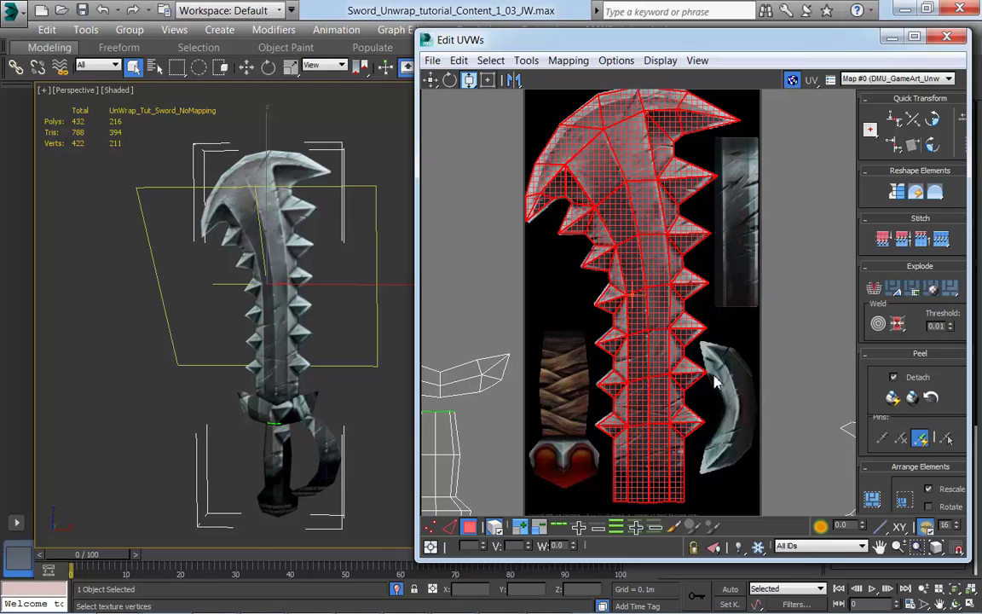
pyautogui.click(495, 527)
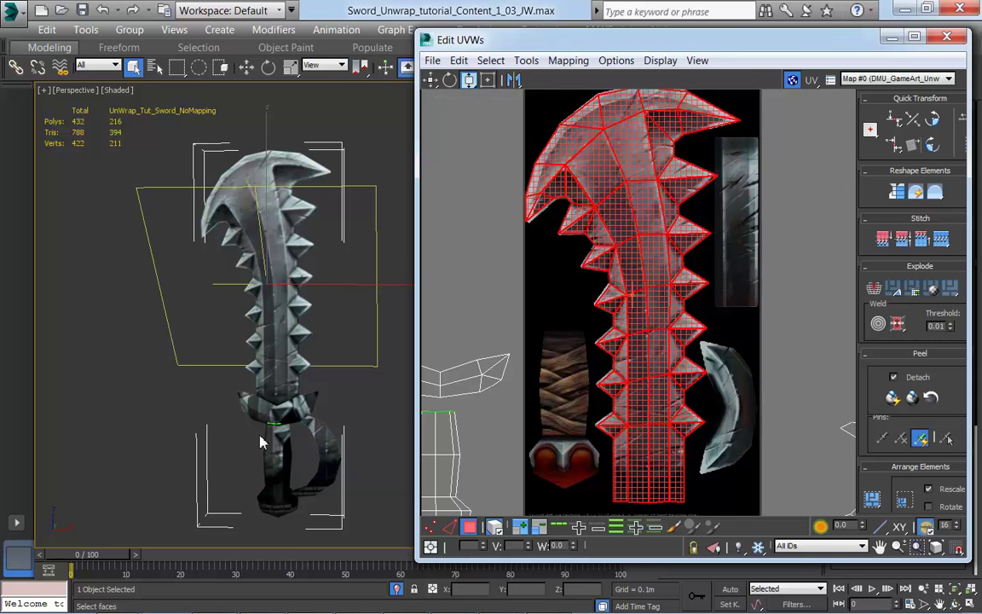
pyautogui.moveTo(261, 433)
pyautogui.keyDown('alt'); pyautogui.mouseDown(button='middle')
pyautogui.moveTo(142, 418)
pyautogui.moveTo(263, 428)
pyautogui.mouseUp(button='middle'); pyautogui.keyUp('alt')
pyautogui.moveTo(627, 285); pyautogui.dragTo(620, 282, button='middle')
pyautogui.scroll(-2, 623, 283)
pyautogui.moveTo(673, 335); pyautogui.dragTo(651, 336, button='middle')
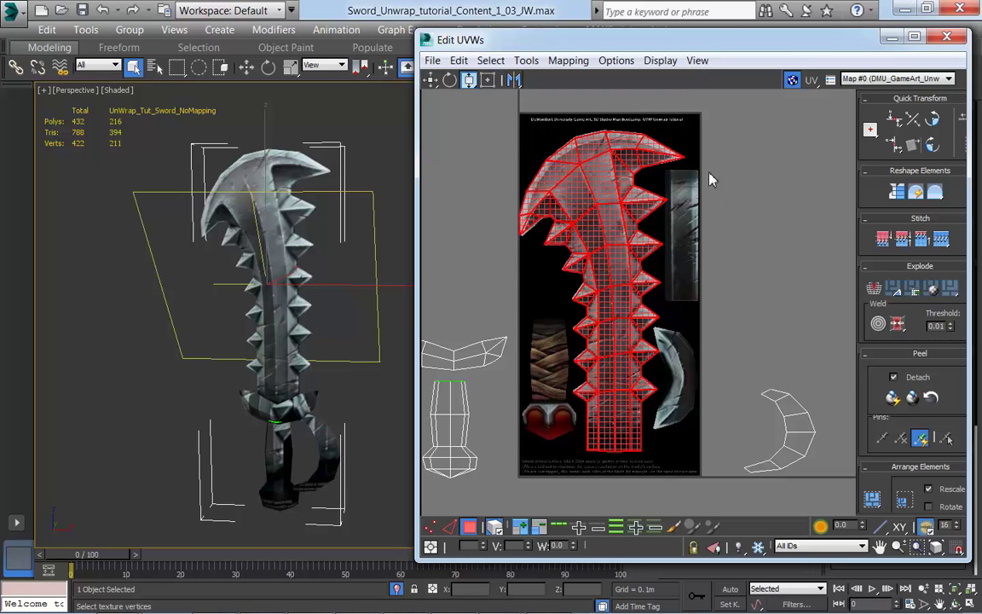
# Use Freeform mode to adjust the blade element's bounding-box corners and position over the painted blade, undoing the widening from its left side
pyautogui.click(488, 80)
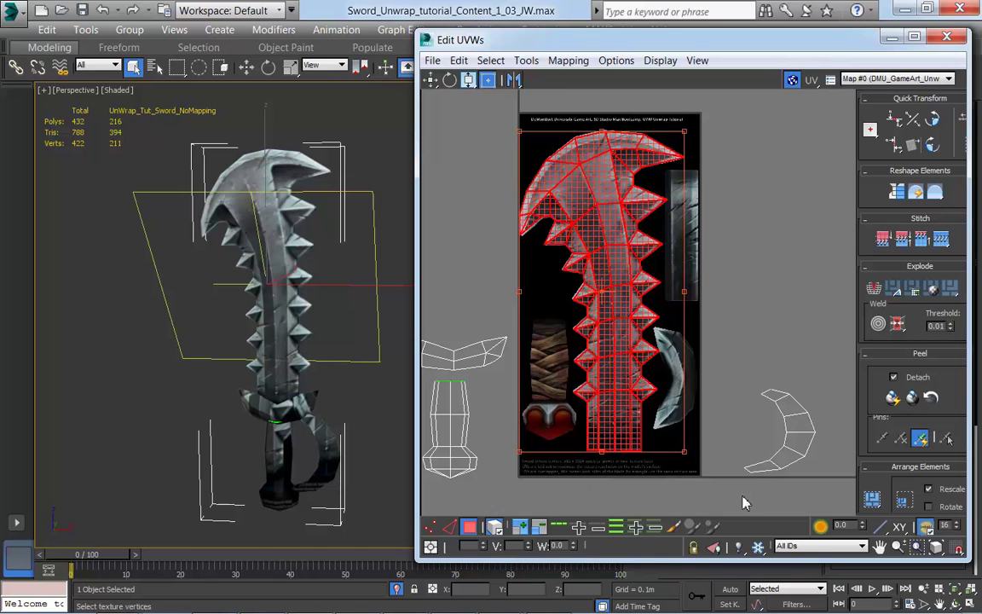
pyautogui.moveTo(685, 453)
pyautogui.mouseDown()
pyautogui.moveTo(715, 493)
pyautogui.moveTo(750, 309)
pyautogui.moveTo(612, 267)
pyautogui.moveTo(533, 438)
pyautogui.moveTo(631, 520)
pyautogui.moveTo(717, 478)
pyautogui.moveTo(707, 444)
pyautogui.moveTo(685, 452)
pyautogui.mouseUp()
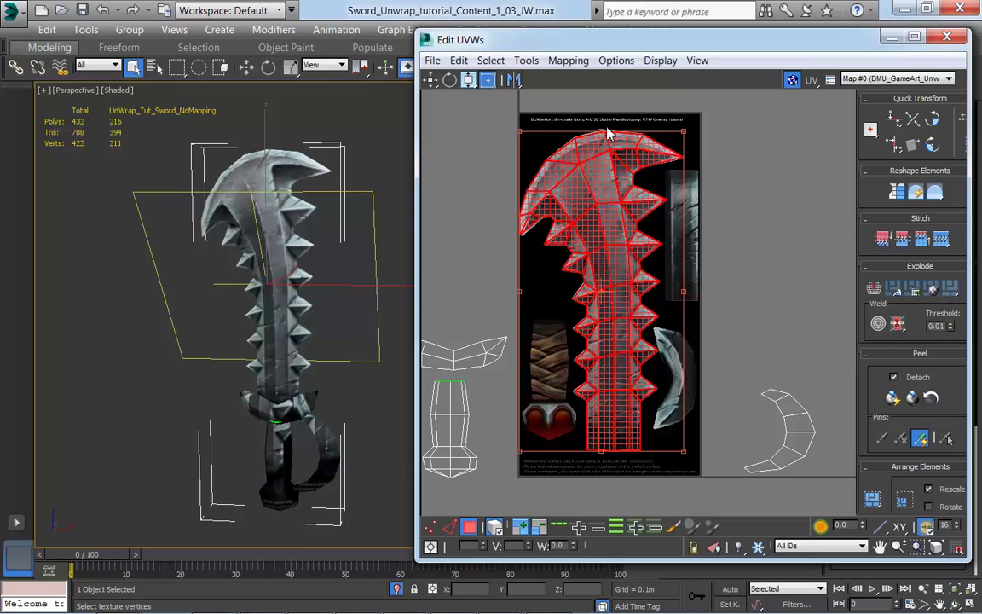
pyautogui.moveTo(685, 134); pyautogui.dragTo(686, 137)
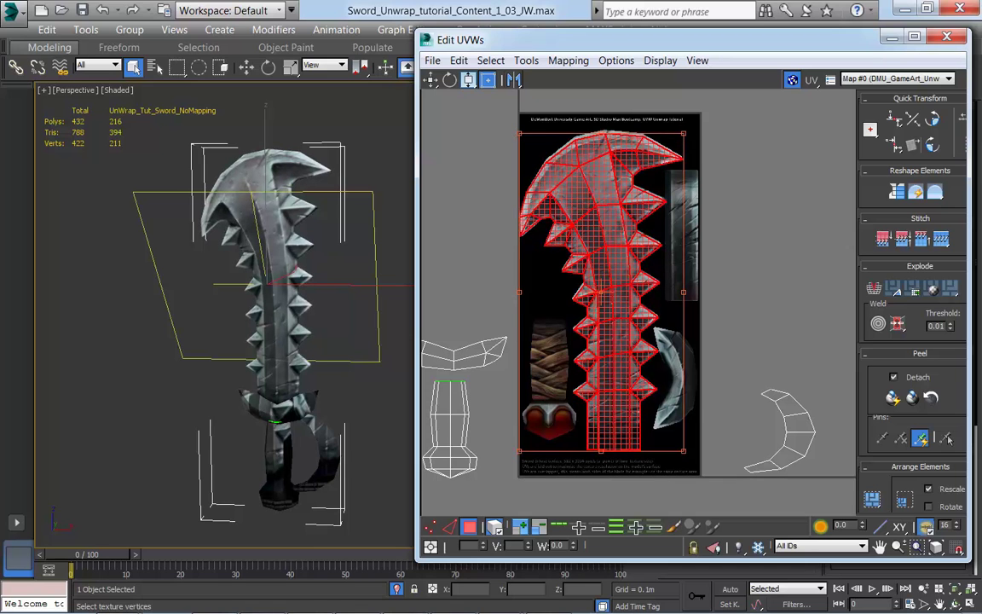
pyautogui.moveTo(519, 293); pyautogui.dragTo(518, 300)
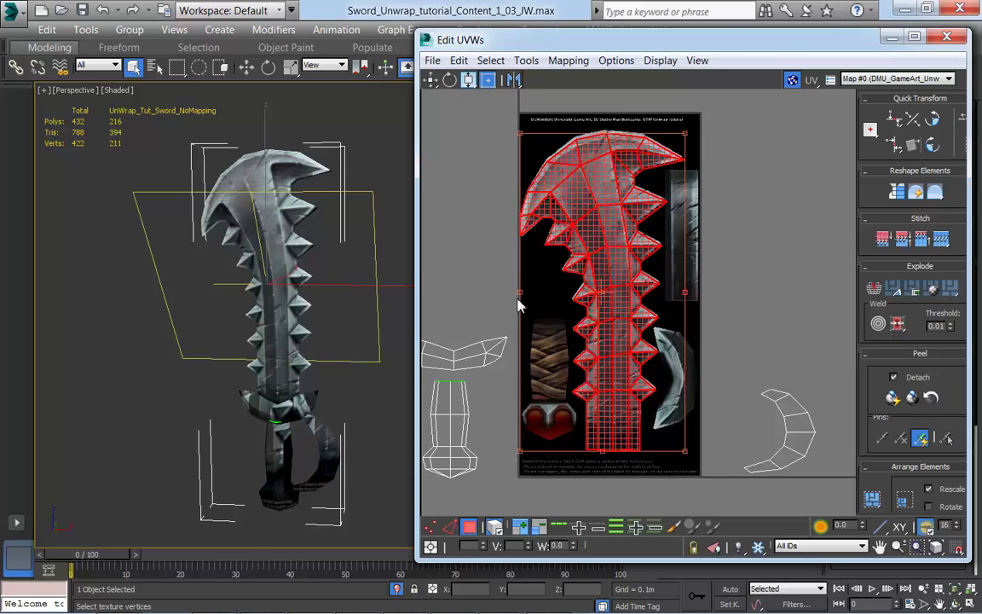
pyautogui.hotkey('ctrl', 'z')
pyautogui.moveTo(521, 135); pyautogui.dragTo(522, 135)
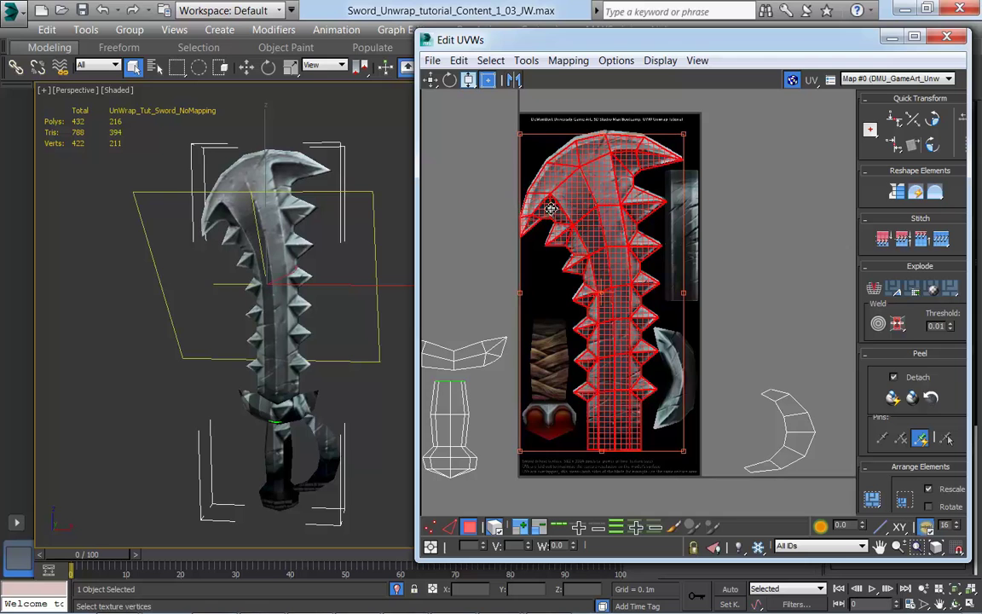
pyautogui.moveTo(613, 274); pyautogui.dragTo(611, 274)
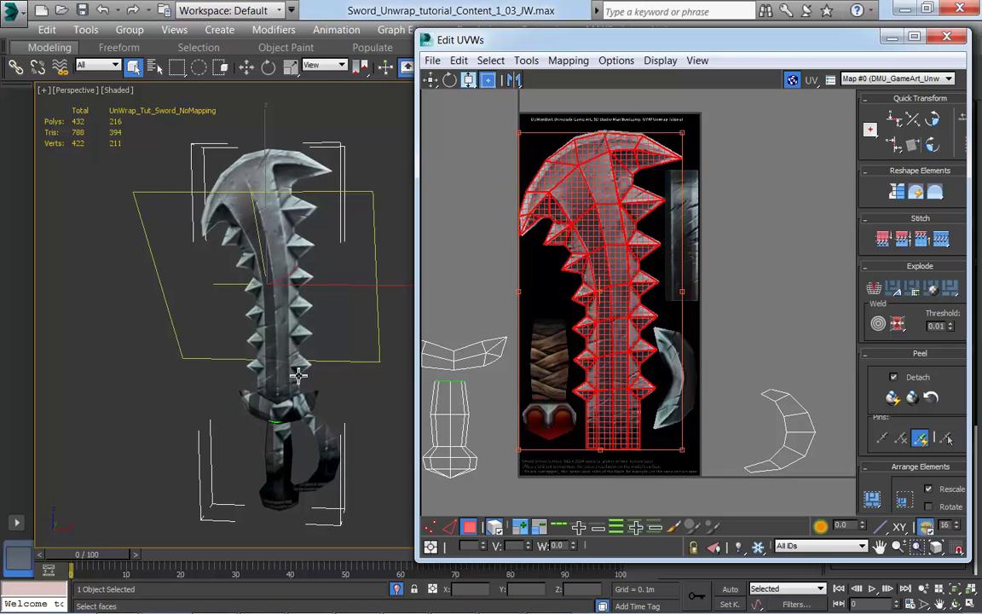
pyautogui.keyDown('alt'); pyautogui.moveTo(230, 399); pyautogui.dragTo(409, 409, button='middle'); pyautogui.keyUp('alt')
pyautogui.moveTo(641, 410); pyautogui.dragTo(671, 425, button='middle')
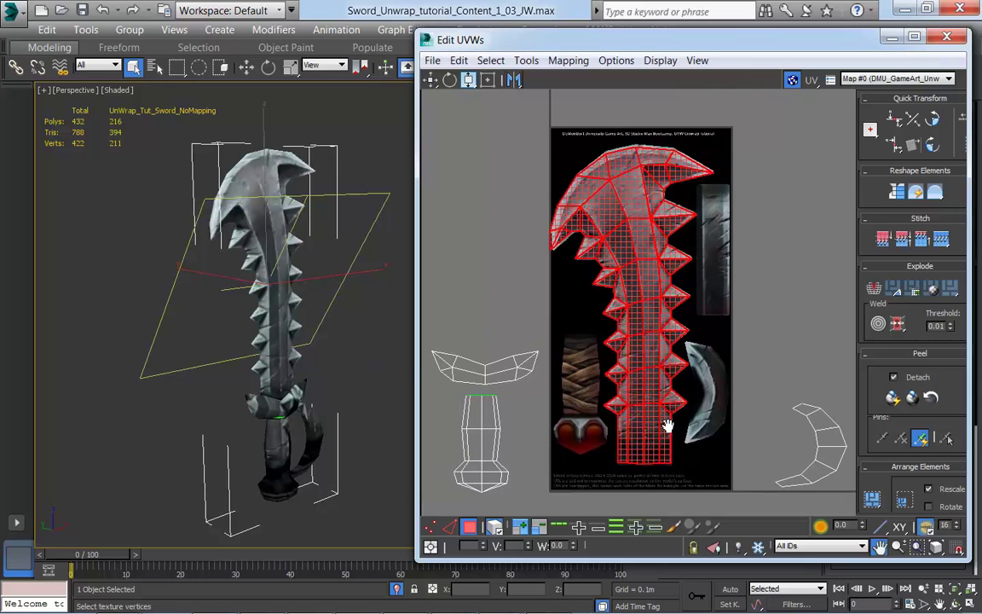
pyautogui.click(488, 79)
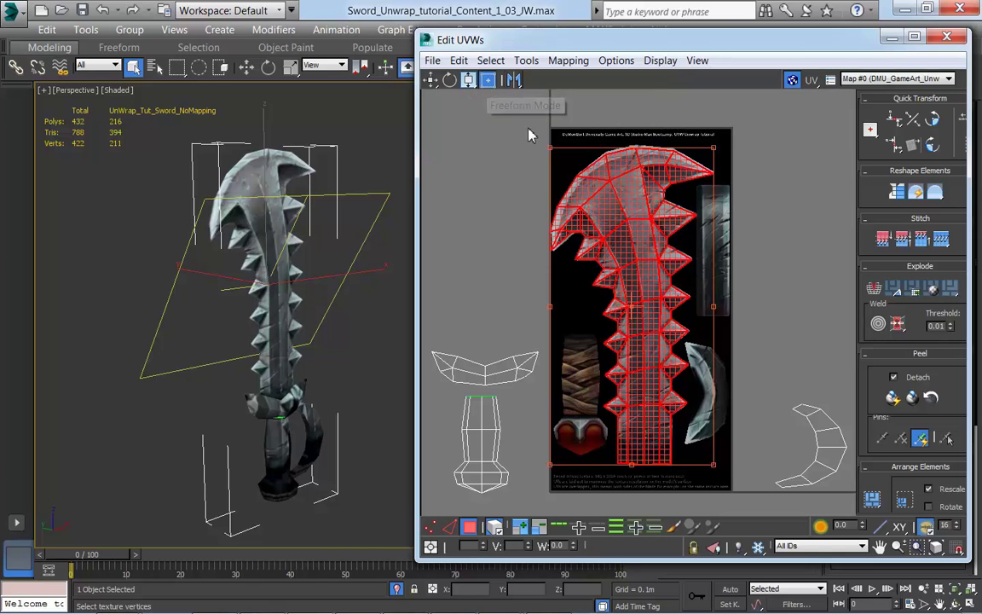
pyautogui.click(469, 81)
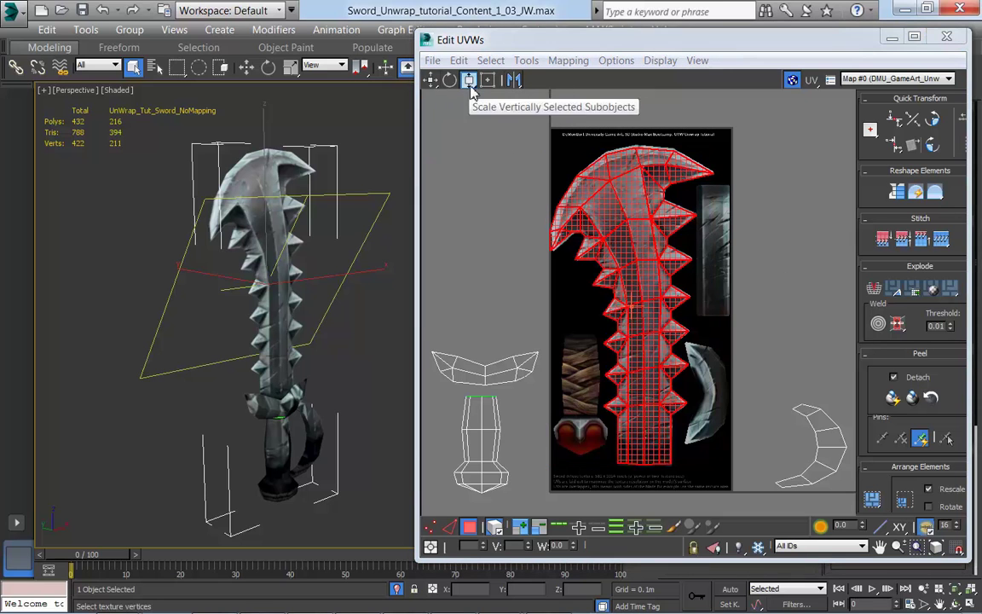
pyautogui.moveTo(801, 427); pyautogui.dragTo(786, 403, button='middle')
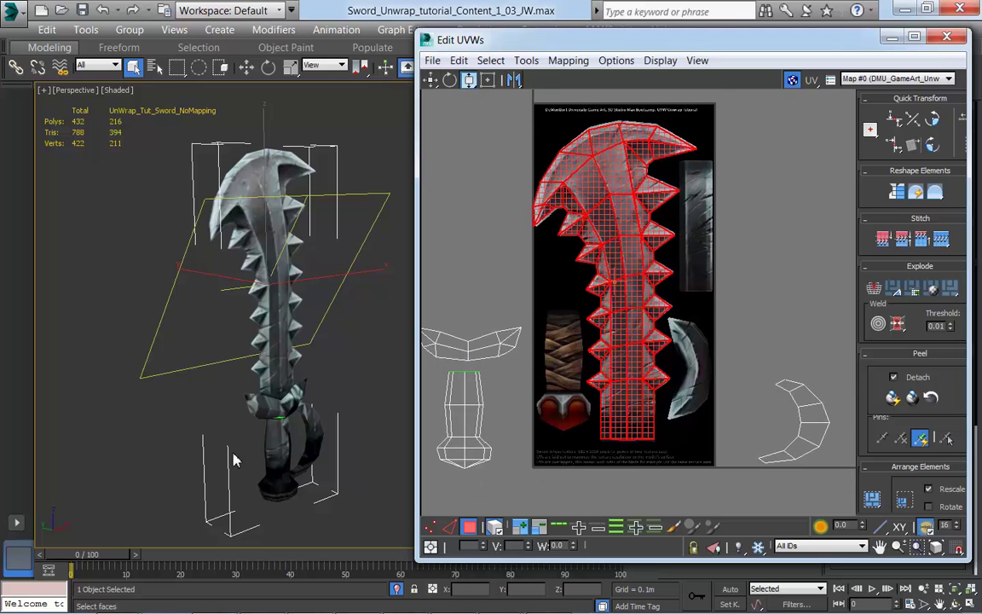
pyautogui.keyDown('alt'); pyautogui.moveTo(303, 410); pyautogui.dragTo(251, 400, button='middle'); pyautogui.keyUp('alt')
pyautogui.moveTo(612, 394); pyautogui.dragTo(634, 395, button='middle')
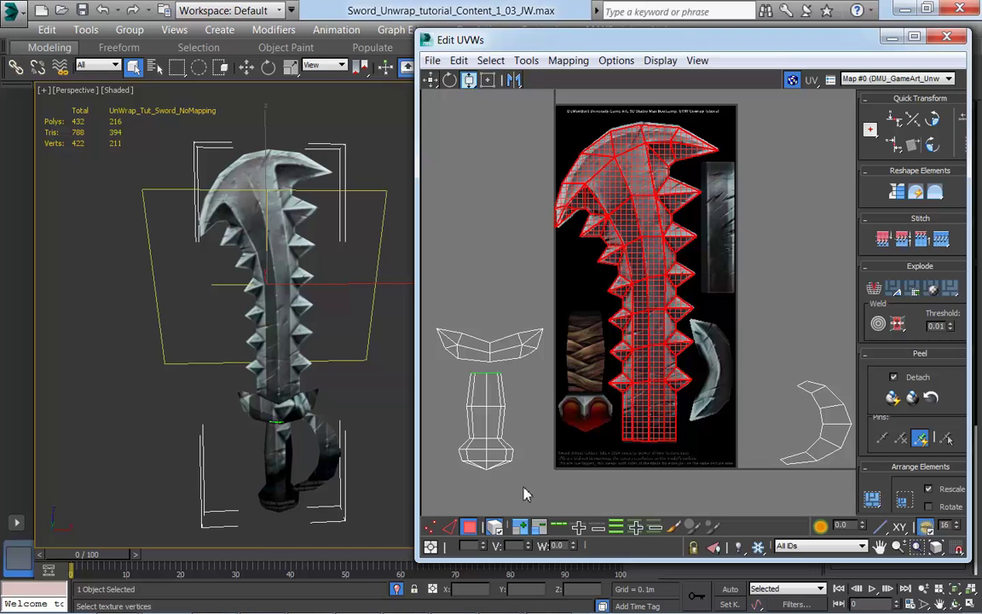
# Turn off element selection, select a single face on the sword's handle, and shade selected faces in the viewport
pyautogui.moveTo(491, 480); pyautogui.dragTo(500, 439, button='middle')
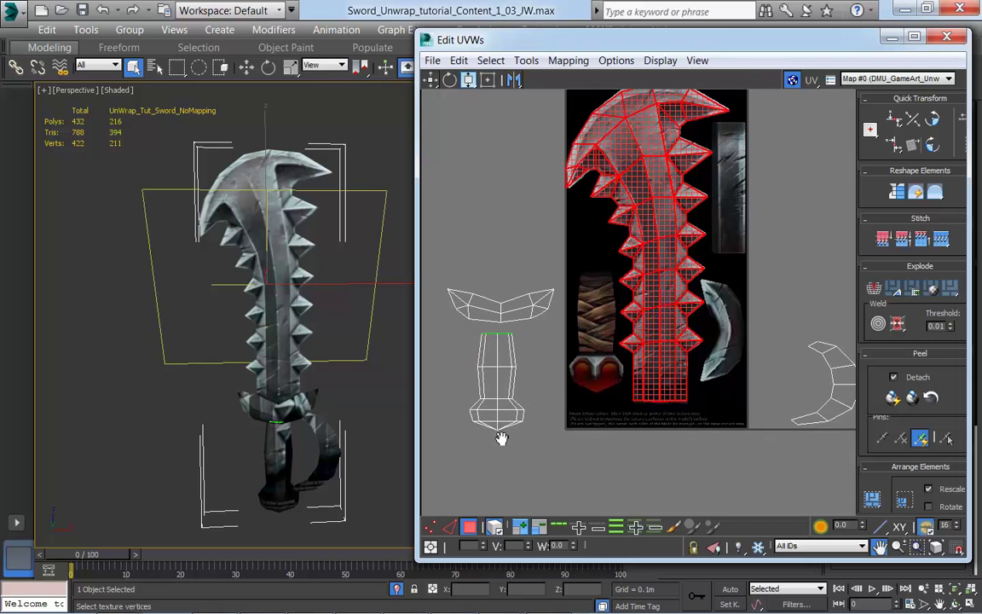
pyautogui.moveTo(358, 486); pyautogui.dragTo(372, 447, button='middle')
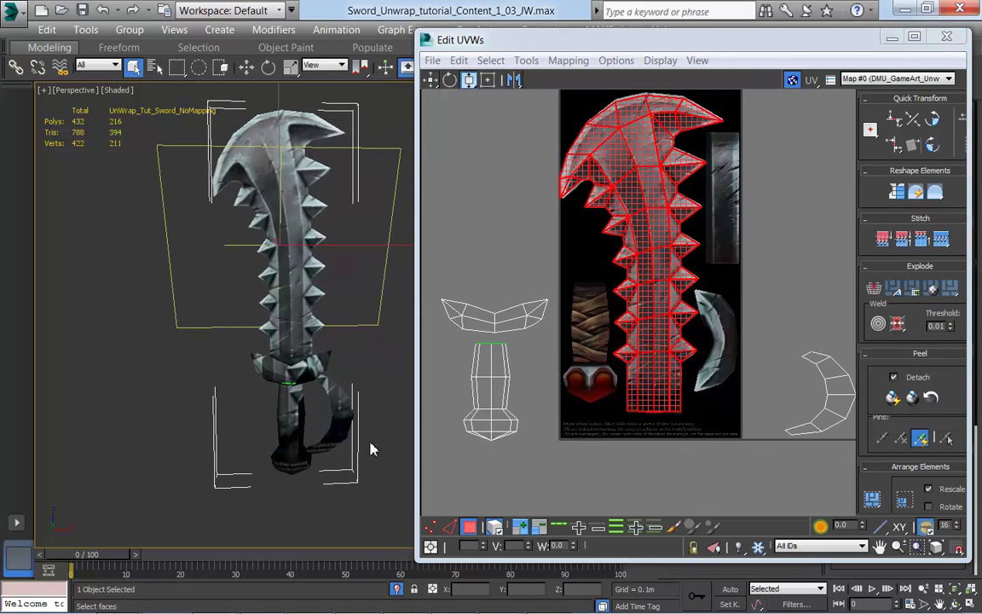
pyautogui.click(469, 529)
pyautogui.click(495, 528)
pyautogui.click(293, 412)
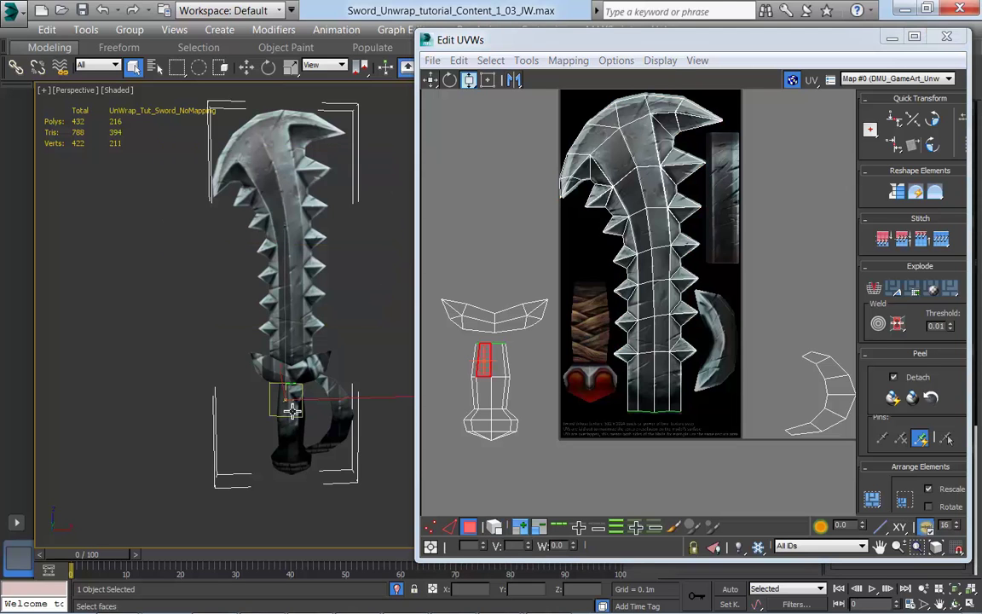
pyautogui.press('F2')
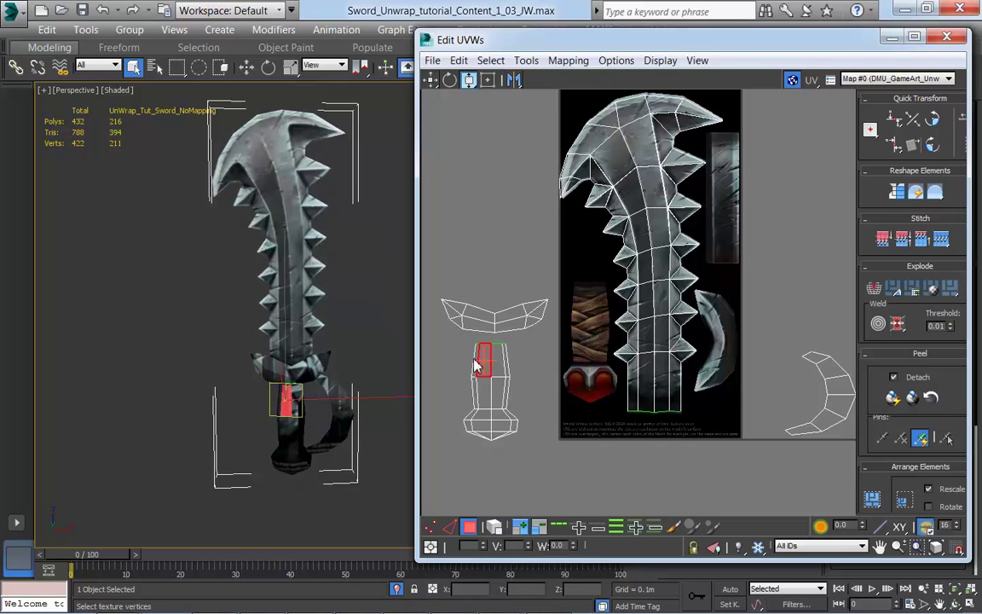
pyautogui.moveTo(488, 390); pyautogui.dragTo(555, 474, button='middle')
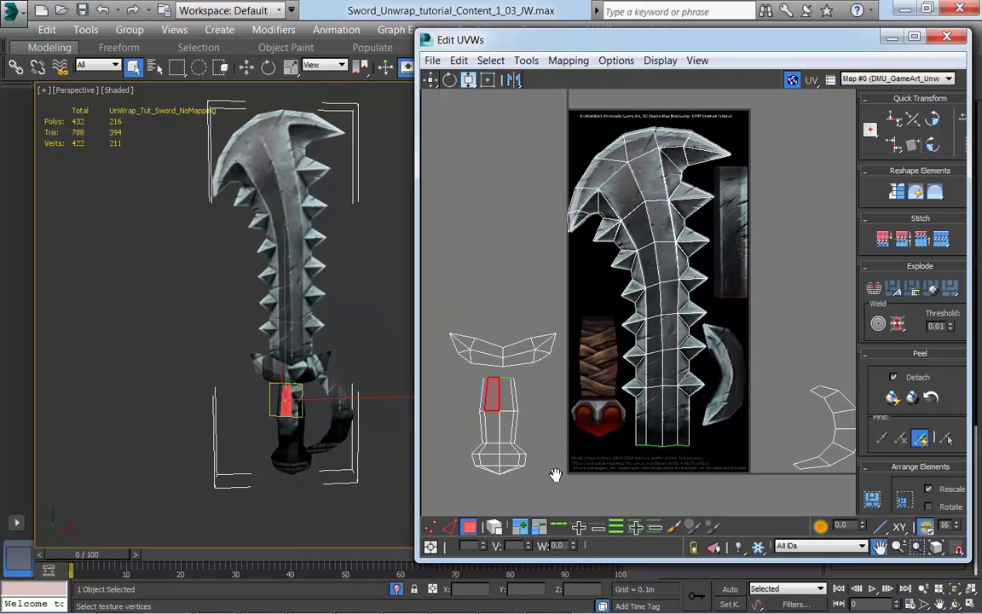
# Grow the face selection to cover the whole handle and pommel element, and turn off the selected-face shading
pyautogui.click(523, 529)
pyautogui.click(522, 528)
pyautogui.click(523, 528)
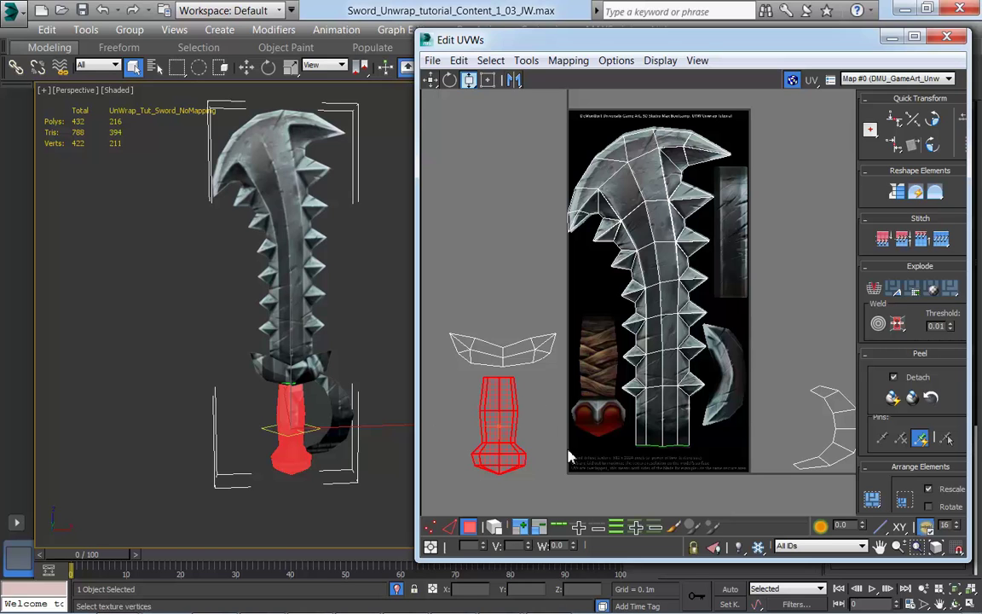
pyautogui.press('F2')
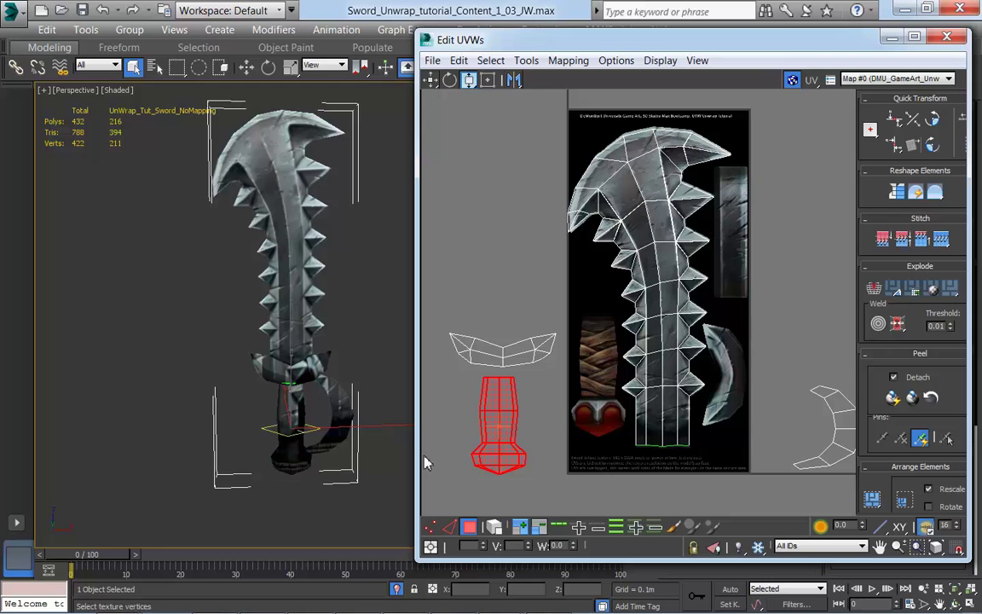
pyautogui.moveTo(552, 478); pyautogui.dragTo(538, 449, button='middle')
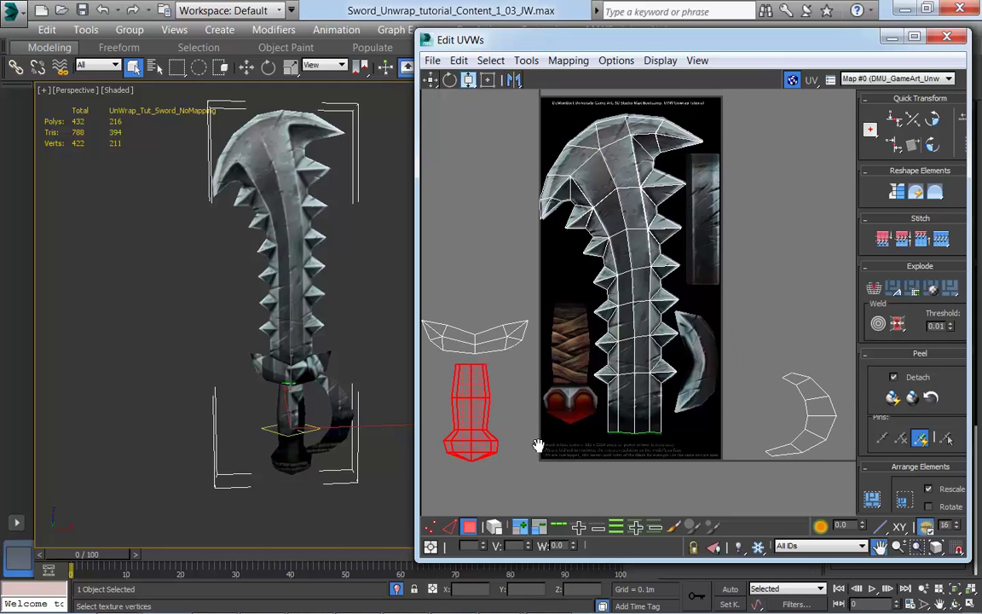
# In Freeform mode, move the handle element onto the painted grip and pommel, and stretch it in height to fit
pyautogui.click(488, 80)
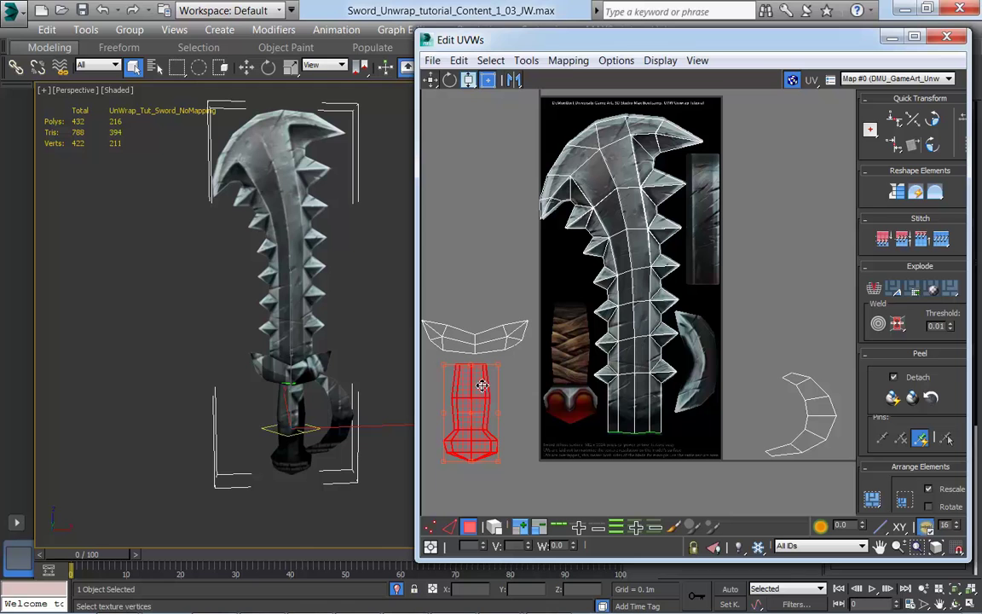
pyautogui.moveTo(488, 396); pyautogui.dragTo(585, 351)
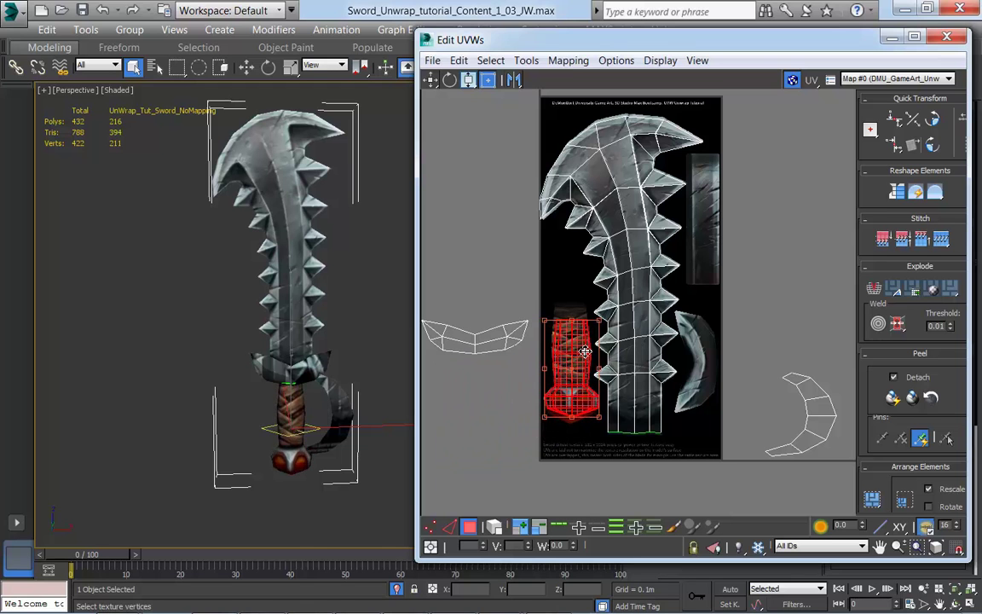
pyautogui.moveTo(600, 421); pyautogui.dragTo(599, 423)
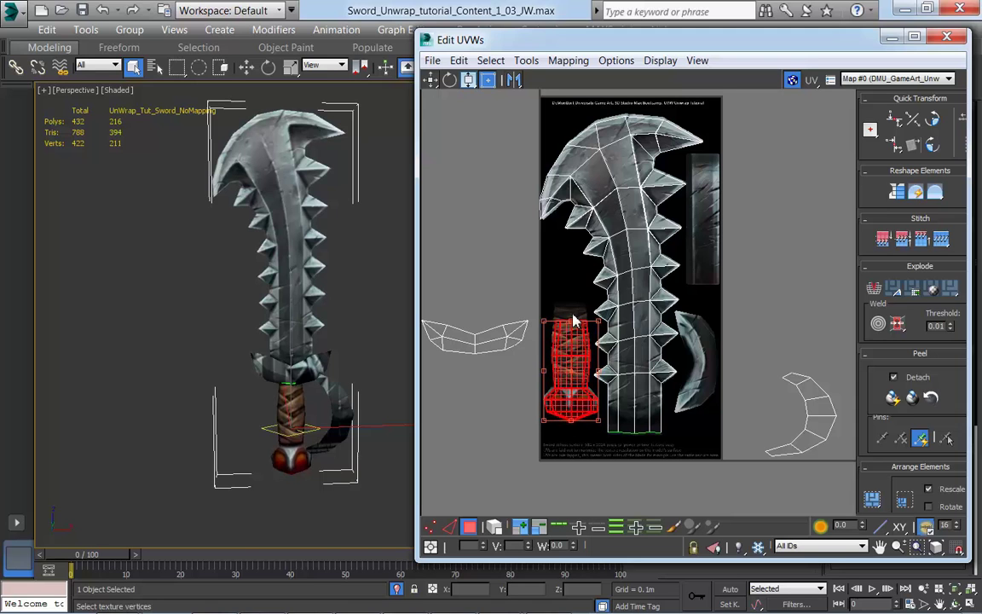
pyautogui.moveTo(548, 324); pyautogui.dragTo(548, 315)
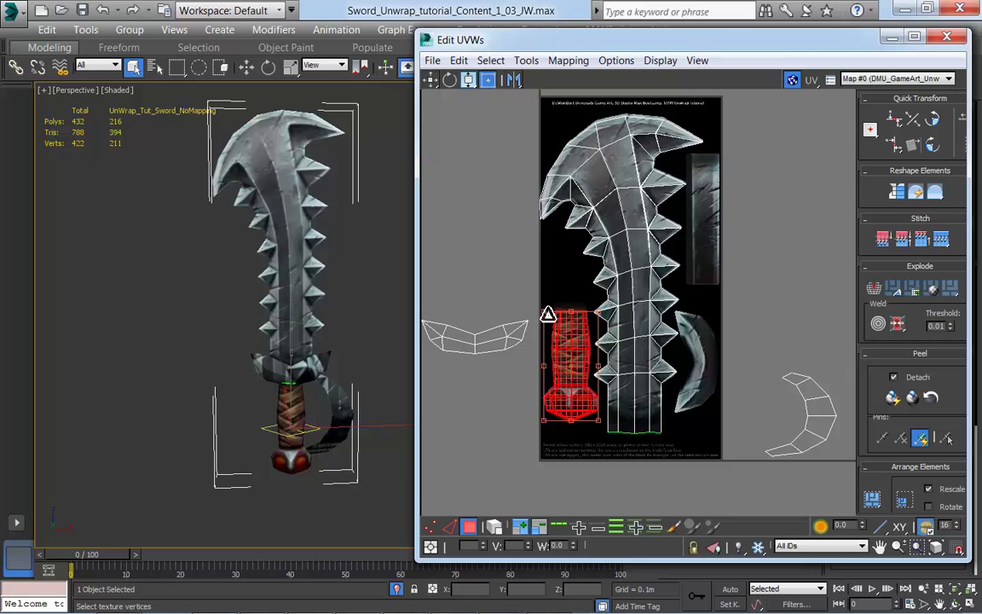
# Narrow the handle element slightly from its lower corner to match the painted pommel, and check the fit on the model
pyautogui.keyDown('alt'); pyautogui.moveTo(241, 432); pyautogui.dragTo(154, 432, button='middle'); pyautogui.keyUp('alt')
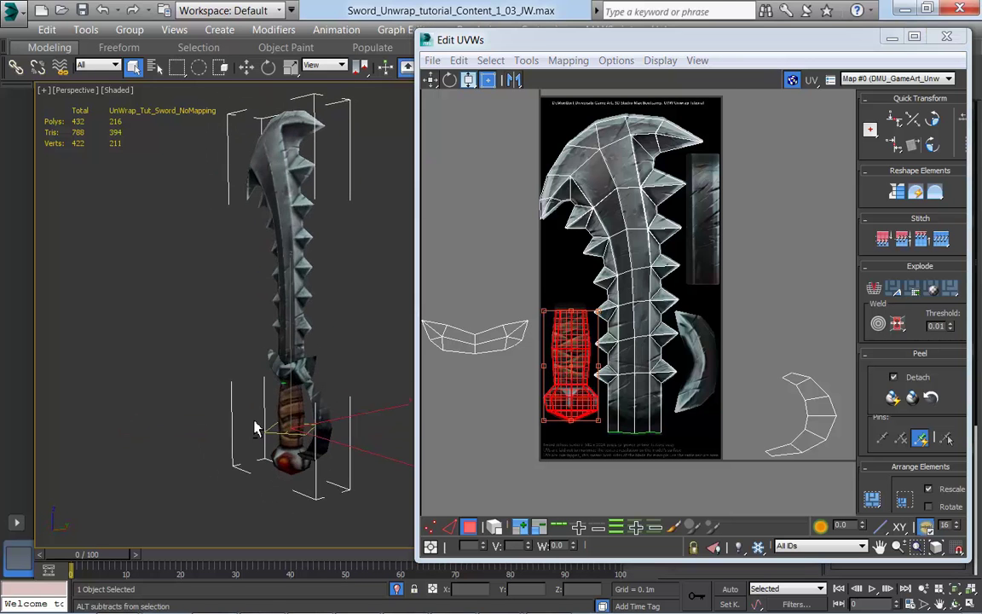
pyautogui.scroll(3, 668, 415)
pyautogui.scroll(4, 680, 403)
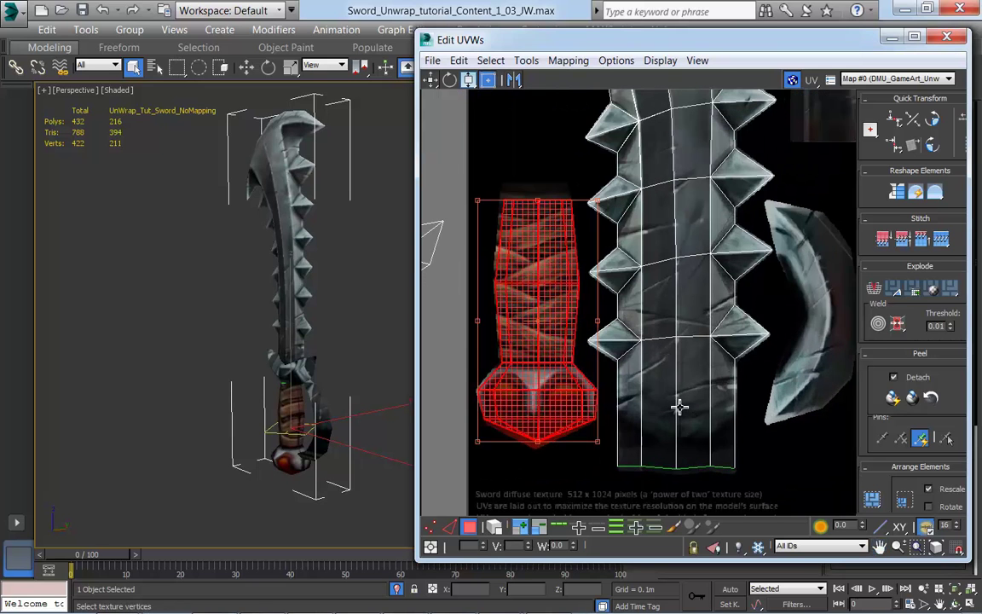
pyautogui.moveTo(679, 403); pyautogui.dragTo(692, 398, button='middle')
pyautogui.hotkey('ctrl', 'f')
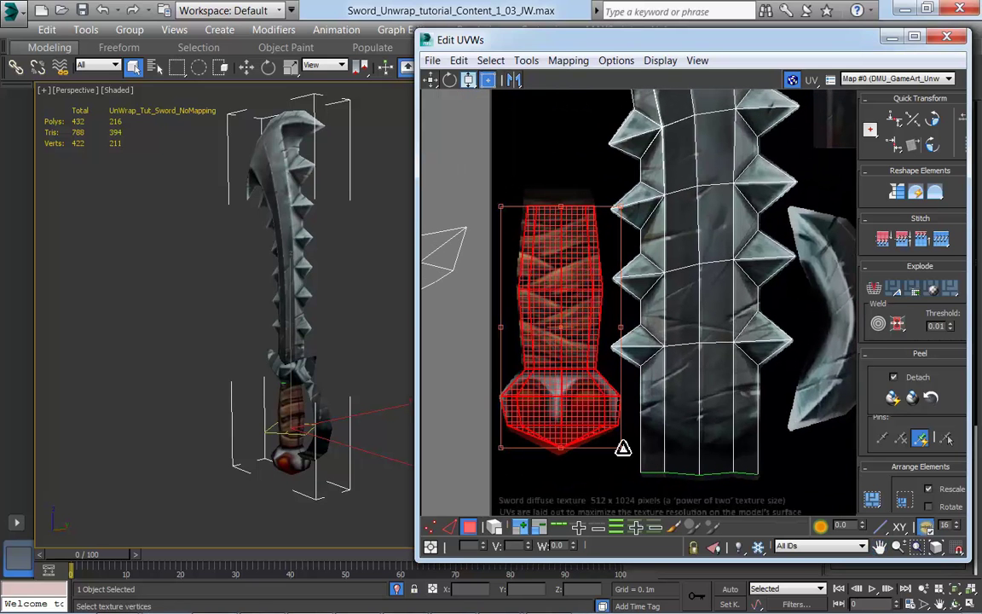
pyautogui.moveTo(622, 447); pyautogui.dragTo(619, 445)
pyautogui.keyDown('alt'); pyautogui.moveTo(280, 439); pyautogui.dragTo(335, 335, button='middle'); pyautogui.keyUp('alt')
pyautogui.scroll(3, 297, 433)
pyautogui.scroll(-1, 335, 338)
pyautogui.scroll(-2, 324, 375)
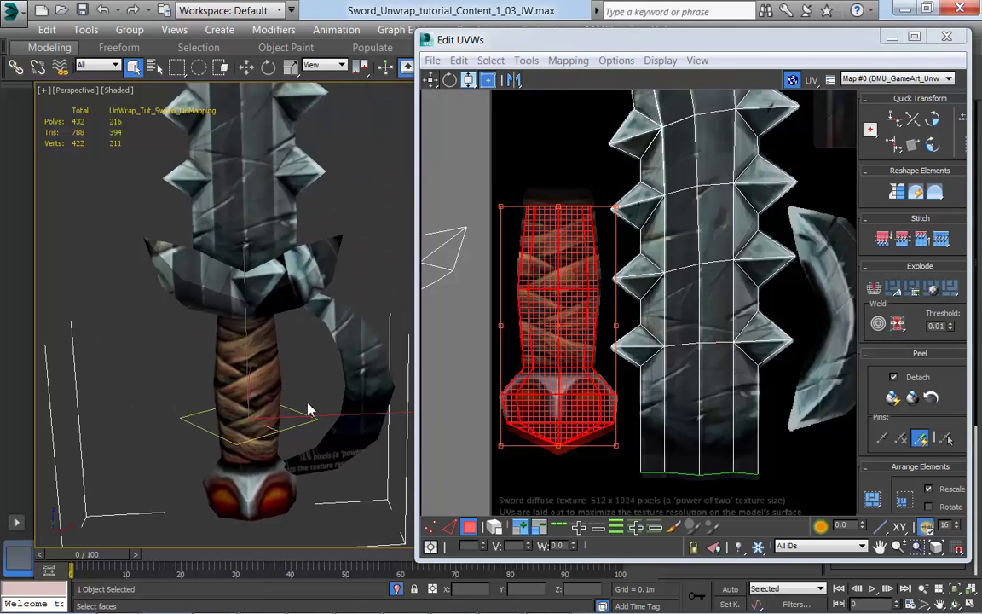
pyautogui.scroll(-1, 639, 401)
pyautogui.scroll(-3, 640, 401)
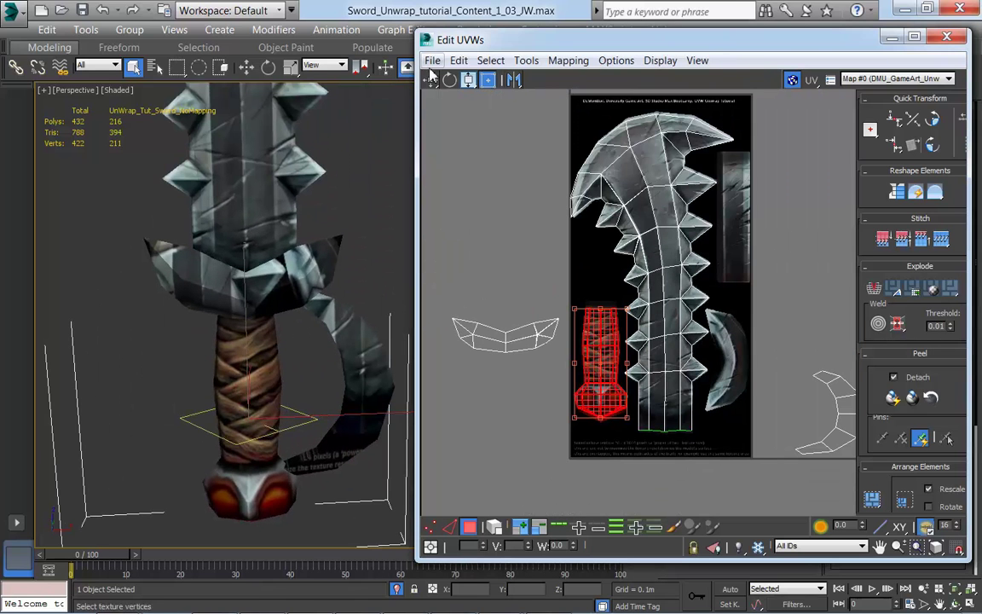
# Deselect the handle element and compare the blade and handle placement in the UV layout with the sword model
pyautogui.click(488, 80)
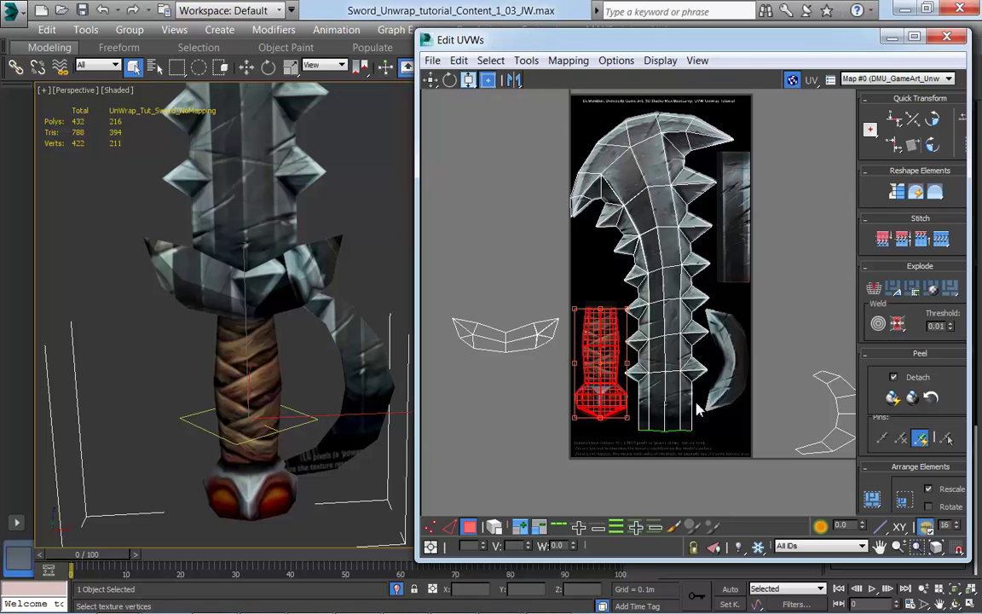
pyautogui.moveTo(704, 402); pyautogui.dragTo(679, 435, button='middle')
pyautogui.moveTo(737, 391); pyautogui.dragTo(750, 364, button='middle')
pyautogui.scroll(-2, 703, 416)
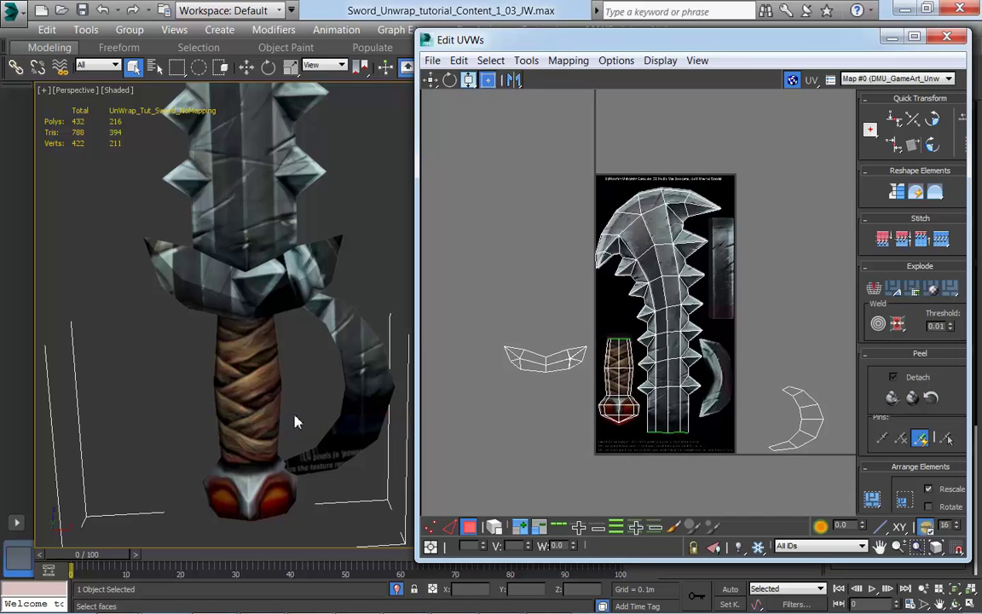
pyautogui.scroll(-1, 296, 422)
pyautogui.scroll(3, 621, 397)
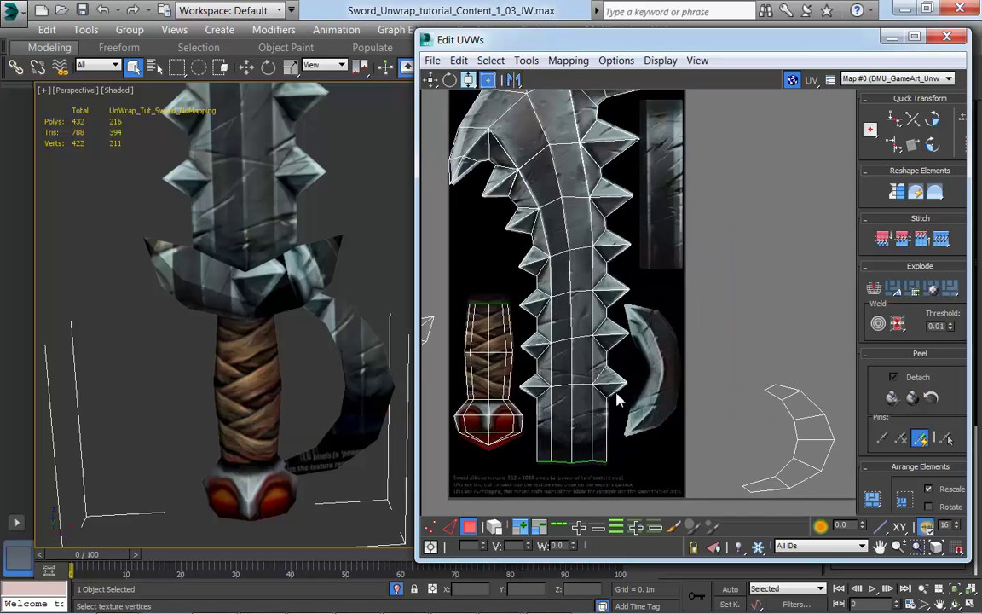
pyautogui.scroll(-1, 719, 431)
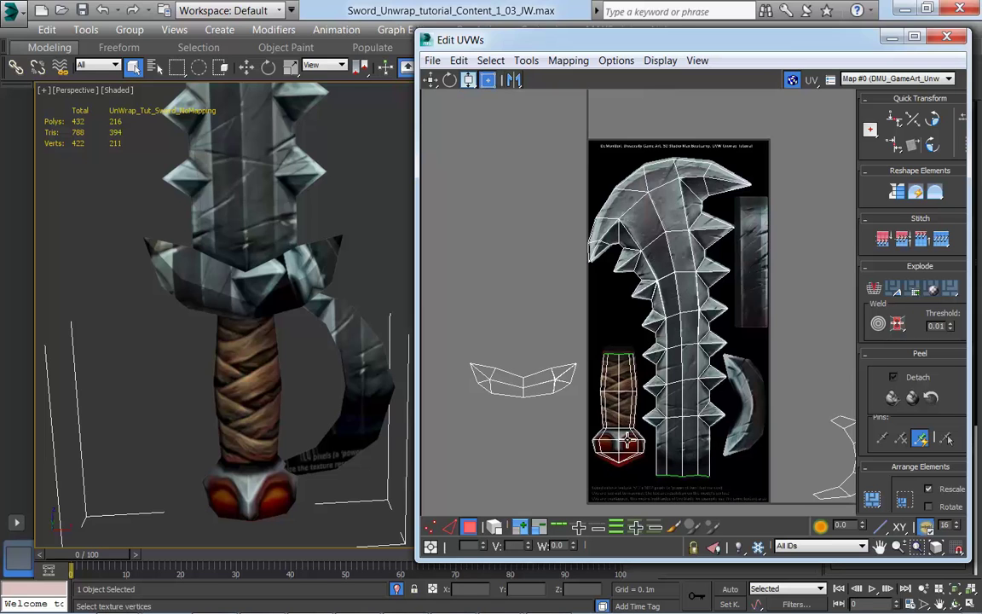
pyautogui.keyDown('alt'); pyautogui.moveTo(381, 406); pyautogui.dragTo(193, 231, button='middle'); pyautogui.keyUp('alt')
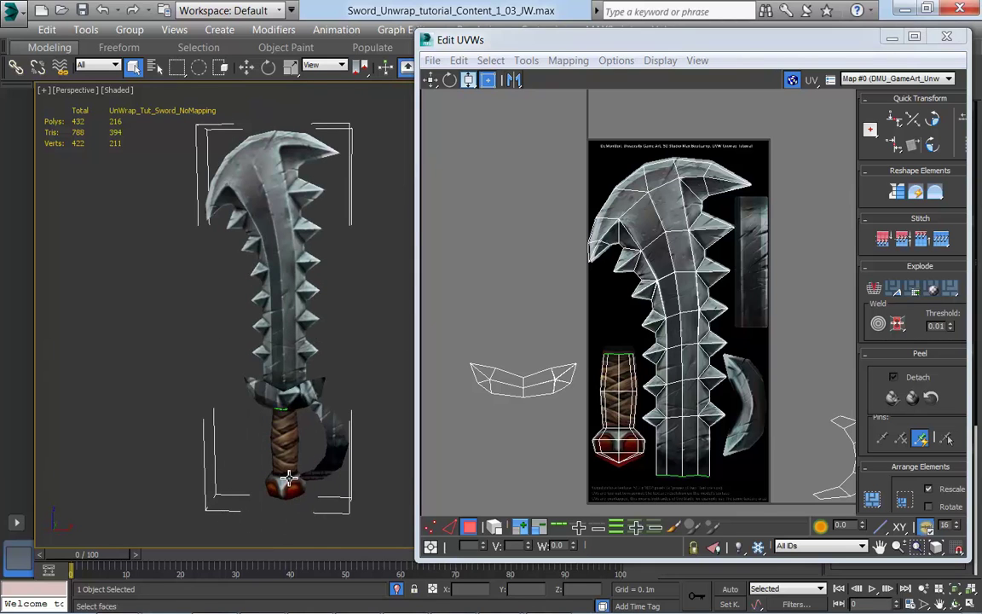
pyautogui.moveTo(697, 445); pyautogui.dragTo(672, 413, button='middle')
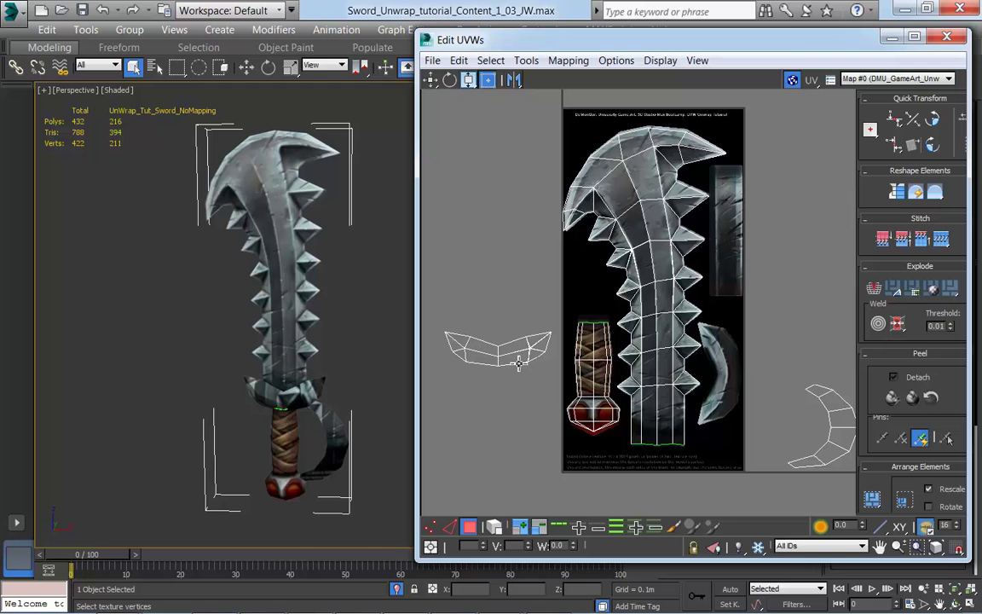
pyautogui.moveTo(633, 440)
pyautogui.mouseDown(button='middle')
pyautogui.moveTo(657, 436)
pyautogui.moveTo(645, 446)
pyautogui.mouseUp(button='middle')
pyautogui.click(488, 359)
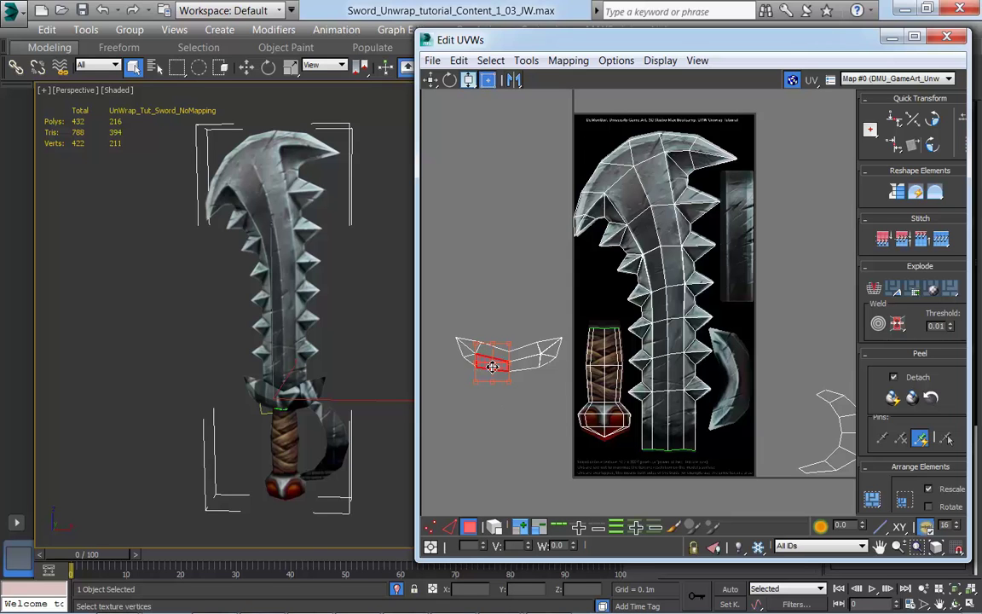
pyautogui.click(519, 528)
pyautogui.click(457, 387)
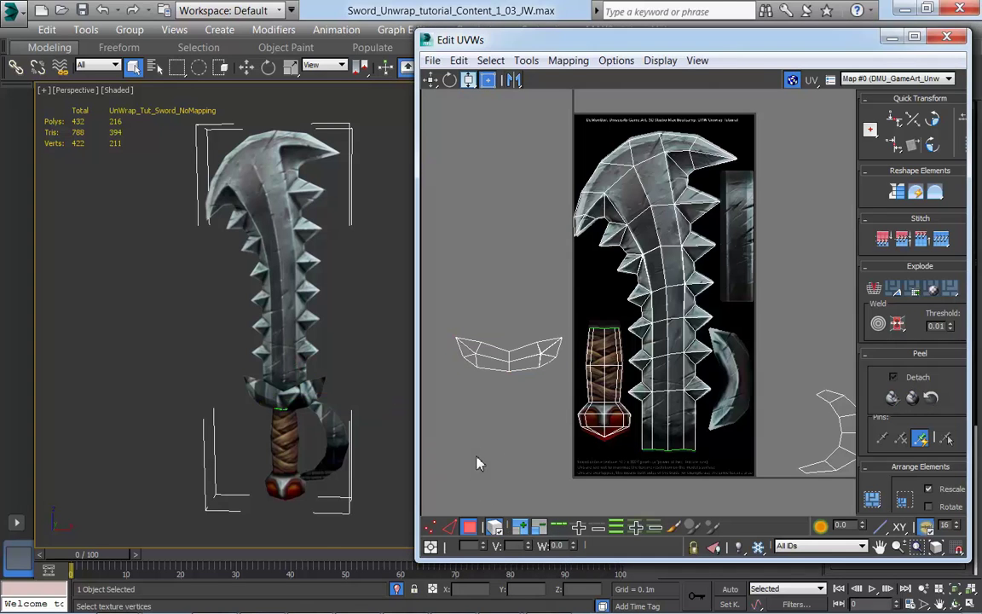
pyautogui.moveTo(456, 365); pyautogui.dragTo(454, 365)
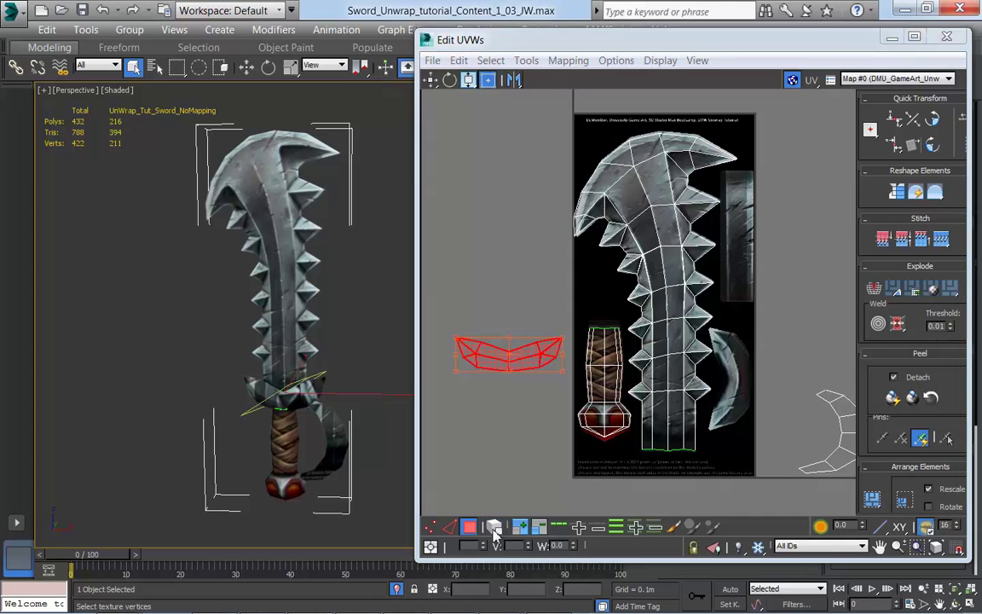
pyautogui.click(443, 323)
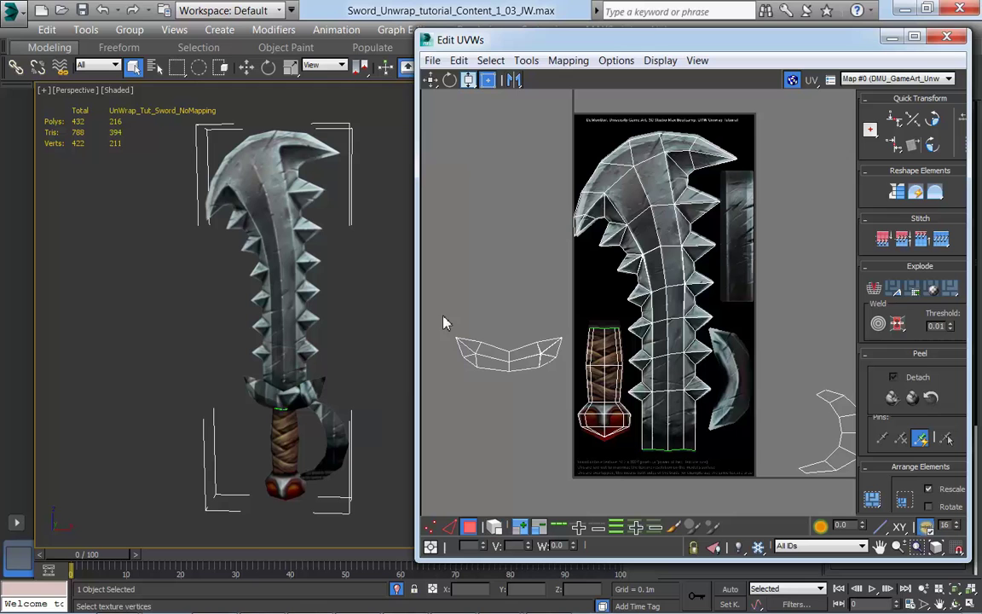
# Select the whole crossguard element and move it over the painted crescent-shaped guard beside the blade
pyautogui.click(517, 368)
pyautogui.moveTo(509, 466); pyautogui.dragTo(496, 439, button='middle')
pyautogui.moveTo(461, 338); pyautogui.dragTo(692, 355)
pyautogui.moveTo(749, 410); pyautogui.dragTo(707, 438, button='middle')
pyautogui.scroll(2, 733, 417)
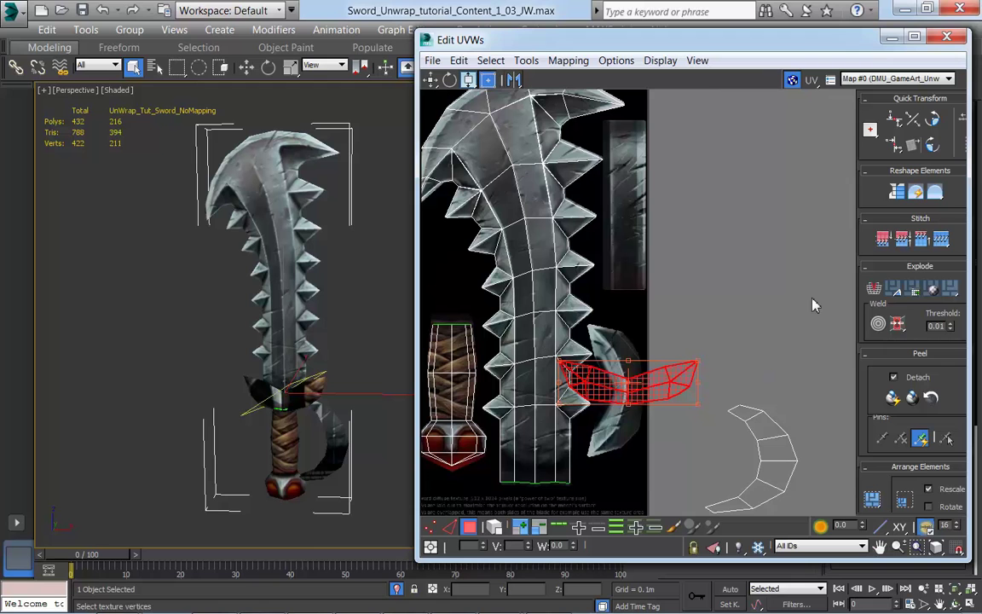
# Try rotating the crossguard element a quarter turn to match the painted guard, and undo the rotation
pyautogui.press('e')
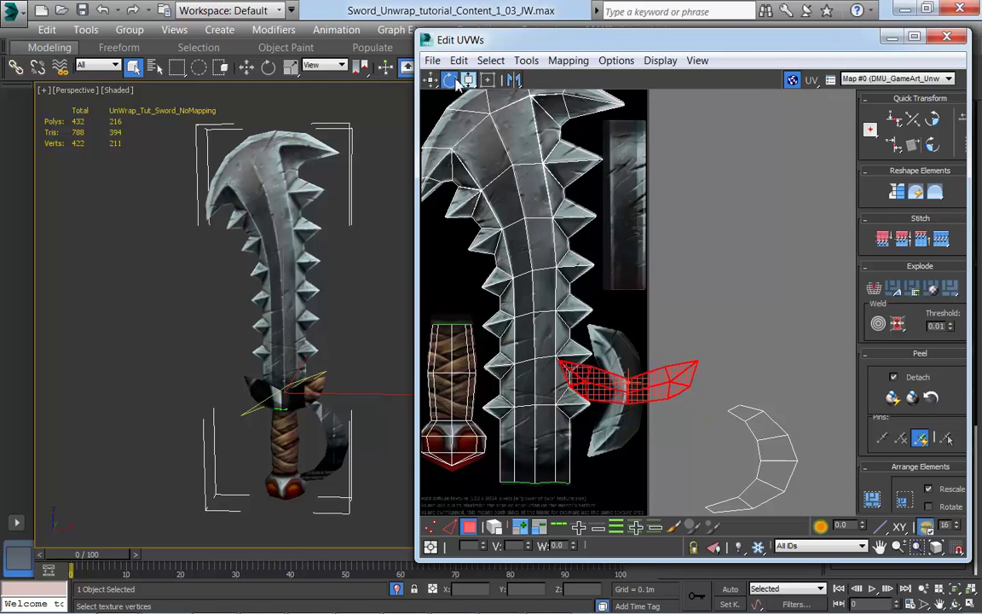
pyautogui.moveTo(614, 385)
pyautogui.mouseDown()
pyautogui.moveTo(580, 393)
pyautogui.moveTo(628, 385)
pyautogui.mouseUp()
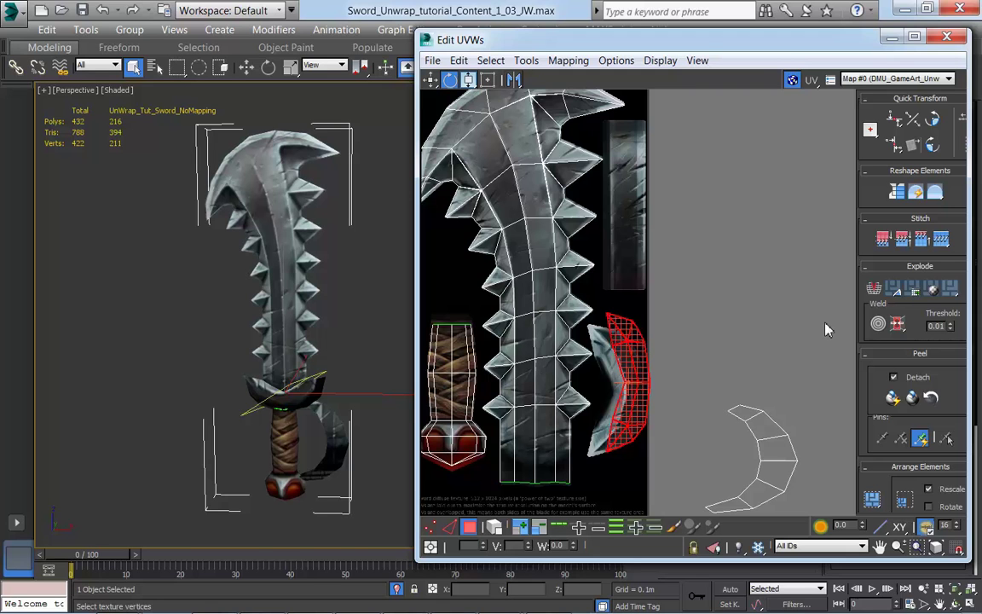
pyautogui.hotkey('ctrl', 'z')
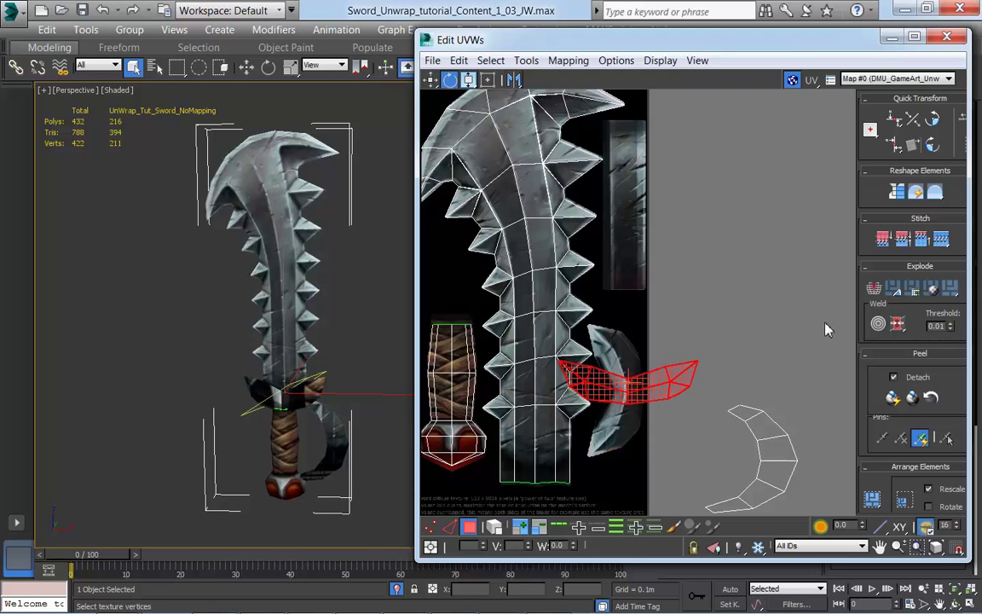
# Rotate the crossguard element in 90-degree turns until its curve faces the same way as the painted guard
pyautogui.click(935, 121)
pyautogui.click(934, 121)
pyautogui.click(935, 121)
pyautogui.click(934, 121)
pyautogui.click(934, 121)
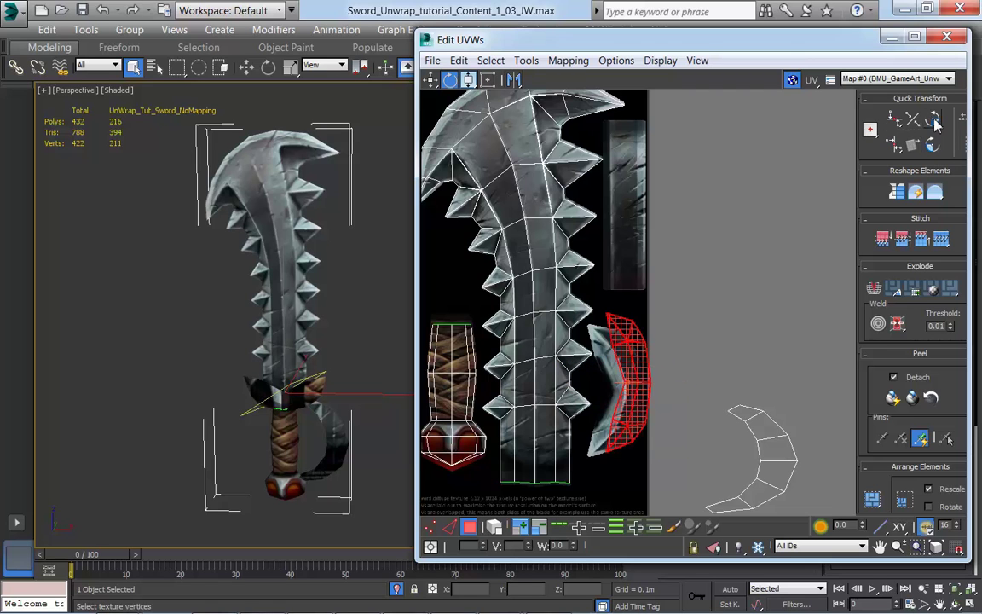
# Move the crossguard element in Freeform mode and fit its outline over the painted crescent guard
pyautogui.moveTo(713, 408); pyautogui.dragTo(739, 398, button='middle')
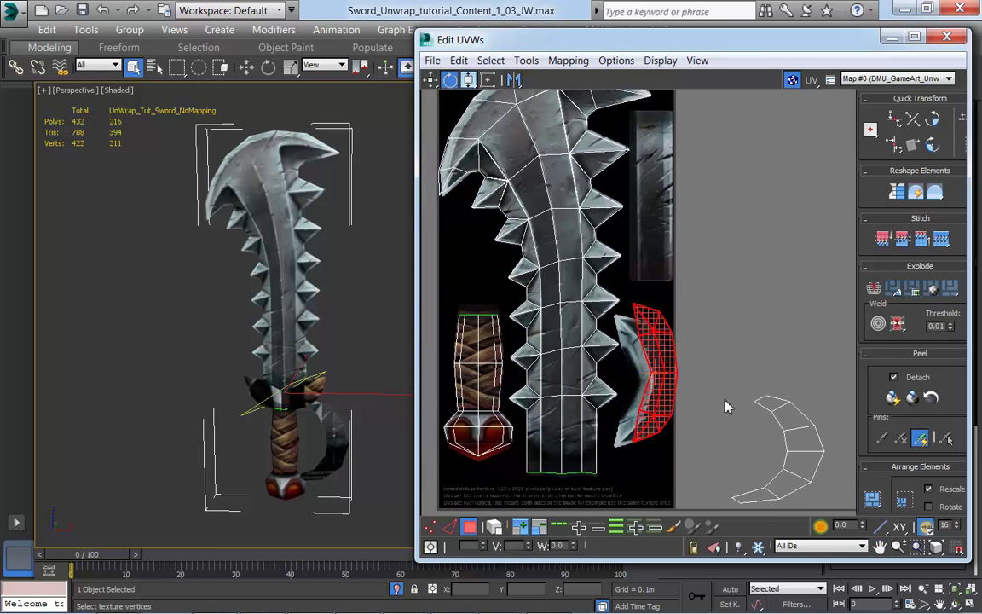
pyautogui.scroll(2, 732, 407)
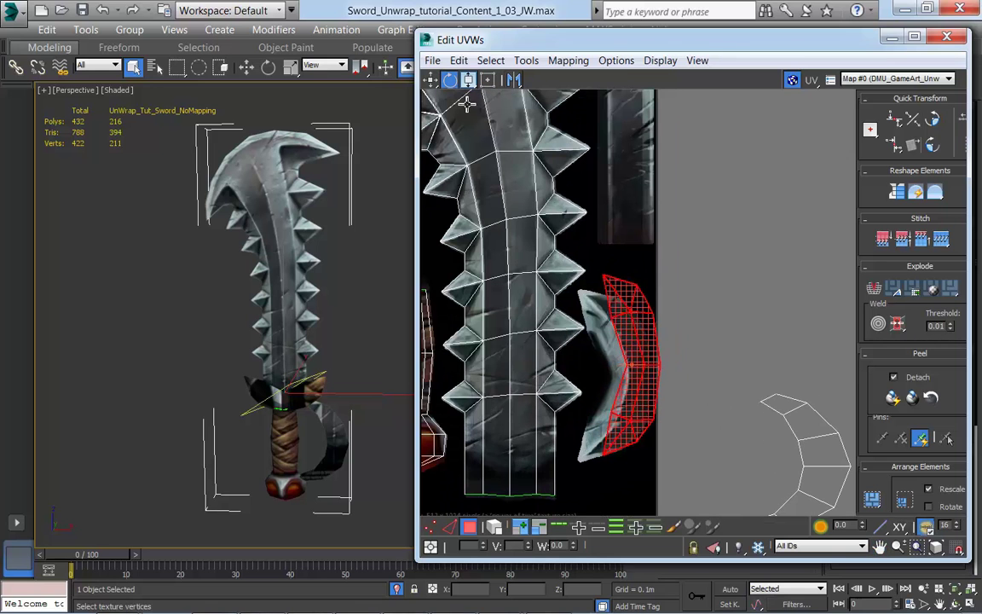
pyautogui.moveTo(770, 372); pyautogui.dragTo(820, 361, button='middle')
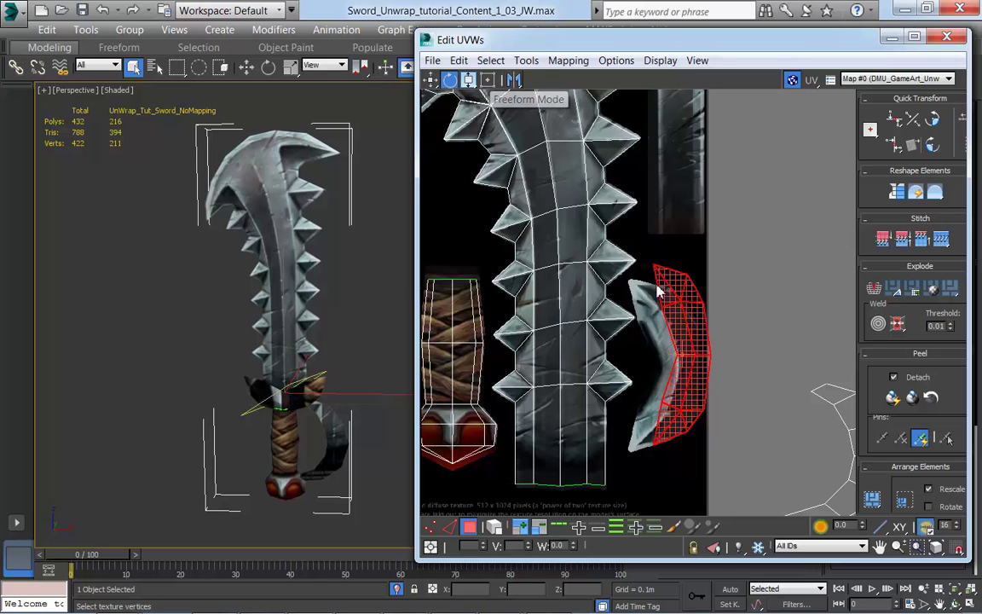
pyautogui.click(488, 80)
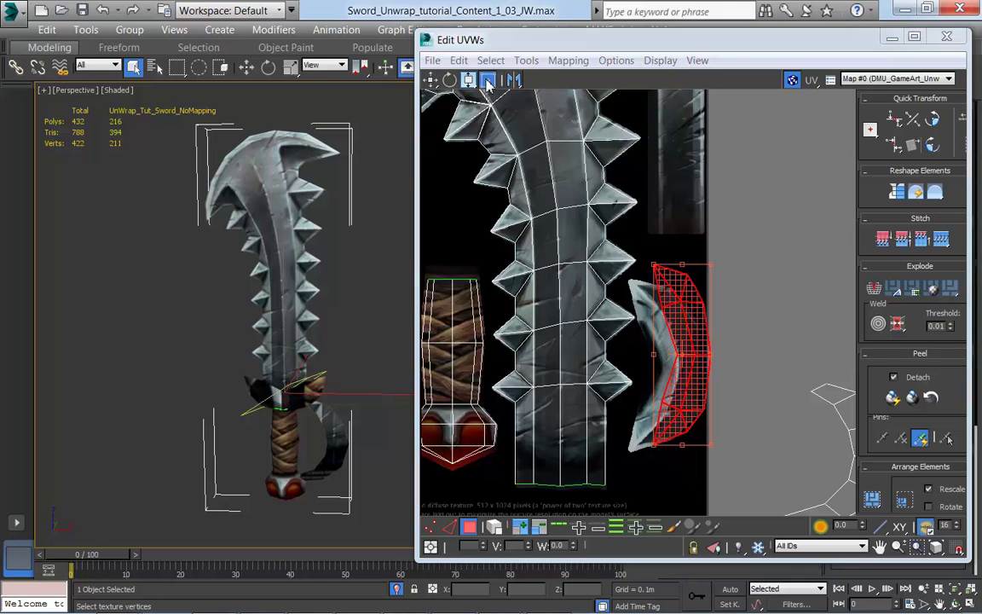
pyautogui.moveTo(697, 333); pyautogui.dragTo(629, 282)
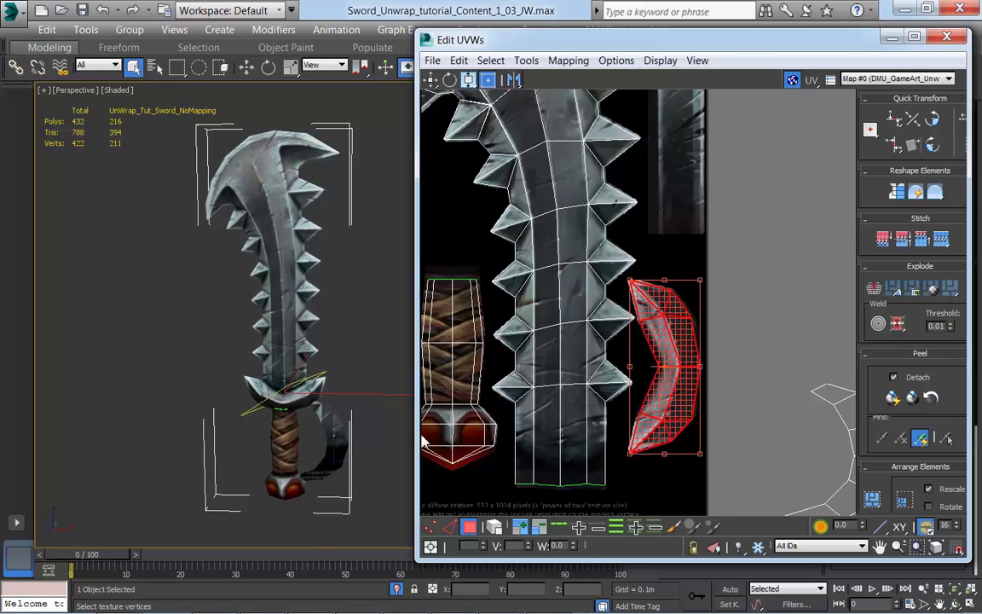
# Examine how the painted texture fits the crossguard on the sword model and in the UV layout
pyautogui.scroll(1, 311, 405)
pyautogui.keyDown('alt'); pyautogui.moveTo(313, 415); pyautogui.dragTo(341, 410, button='middle'); pyautogui.keyUp('alt')
pyautogui.scroll(4, 320, 417)
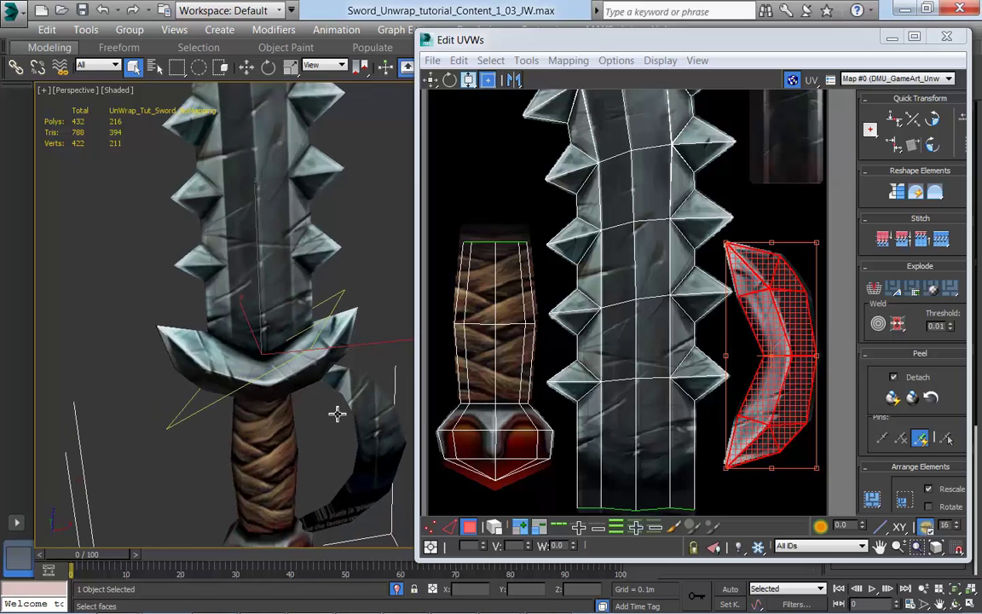
pyautogui.moveTo(757, 459); pyautogui.dragTo(701, 443, button='middle')
pyautogui.scroll(-3, 721, 461)
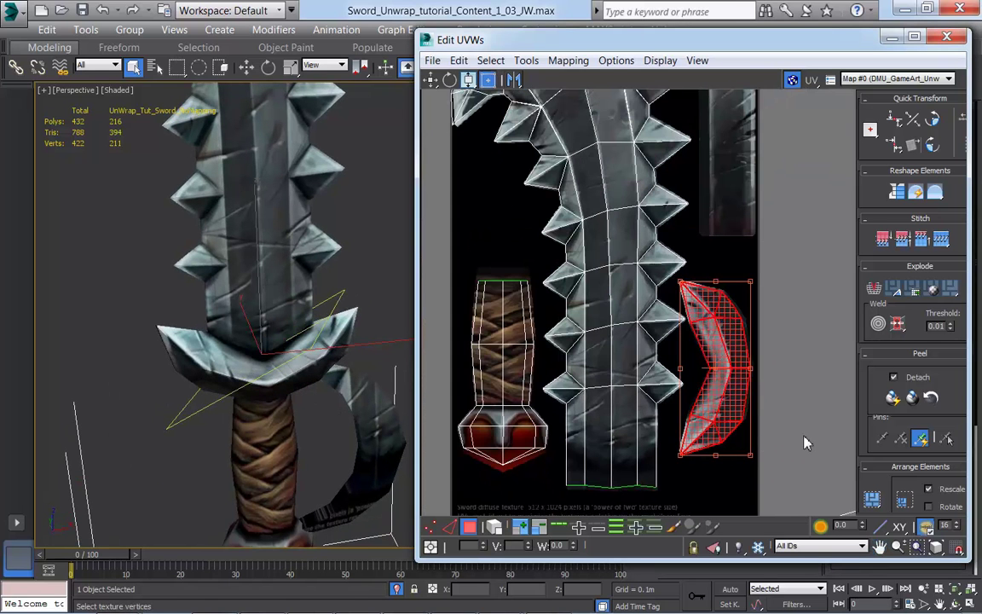
pyautogui.scroll(-3, 807, 442)
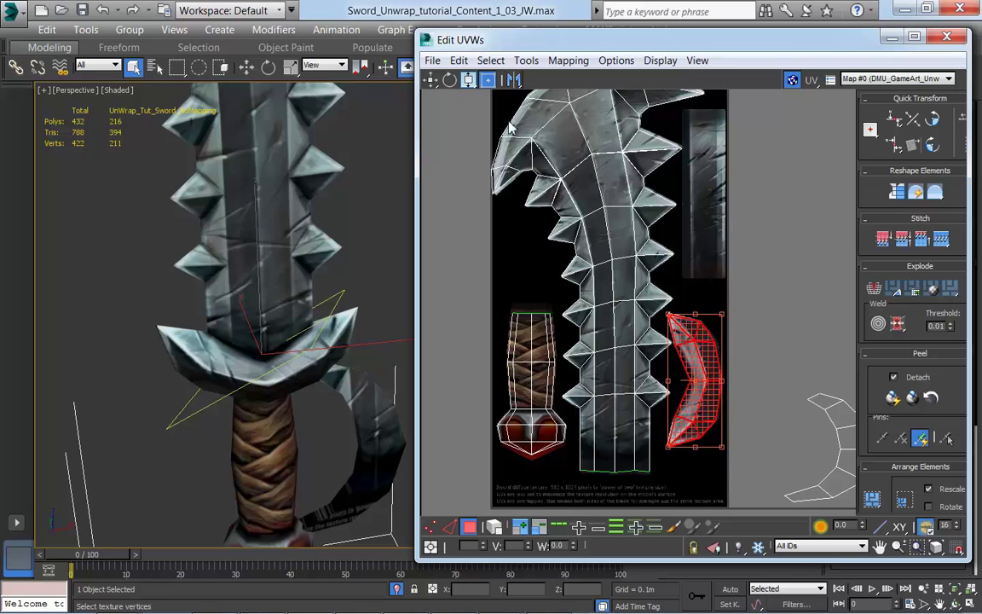
pyautogui.click(489, 80)
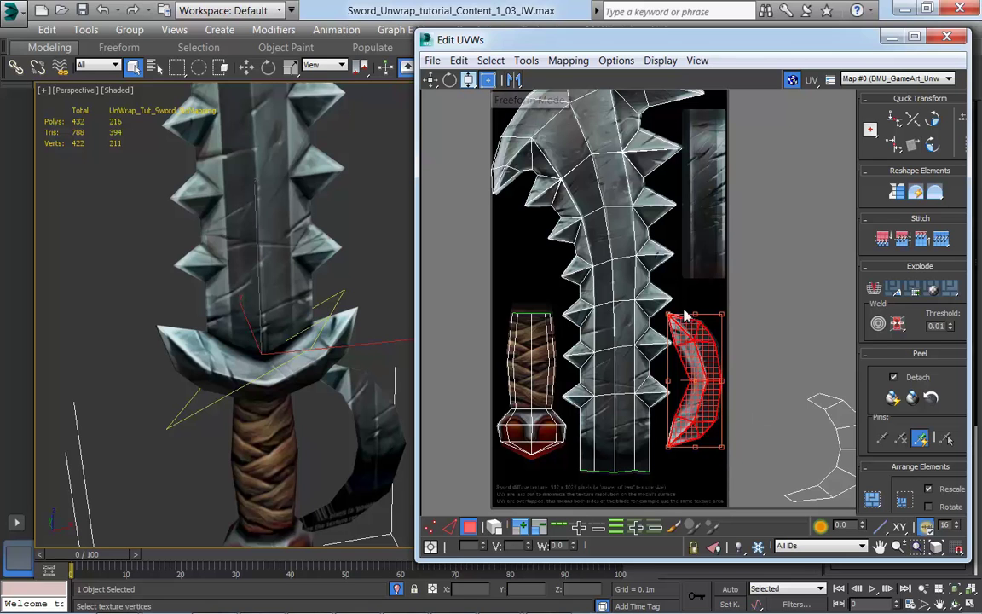
pyautogui.keyDown('alt'); pyautogui.moveTo(287, 417); pyautogui.dragTo(336, 416, button='middle'); pyautogui.keyUp('alt')
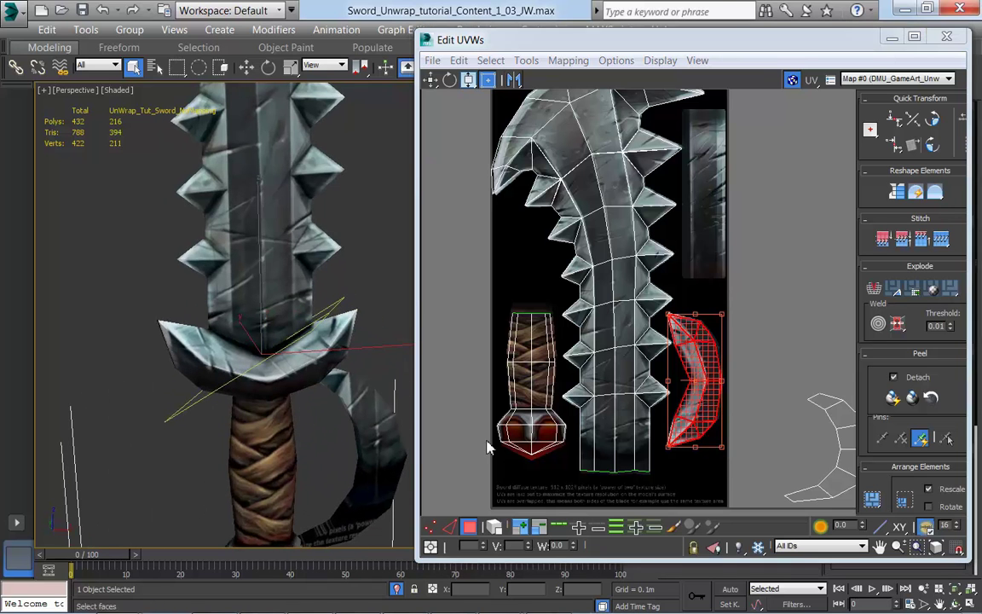
# Deselect the crossguard element and review the textured sword alongside the full UV layout
pyautogui.press('1')
pyautogui.scroll(-2, 772, 409)
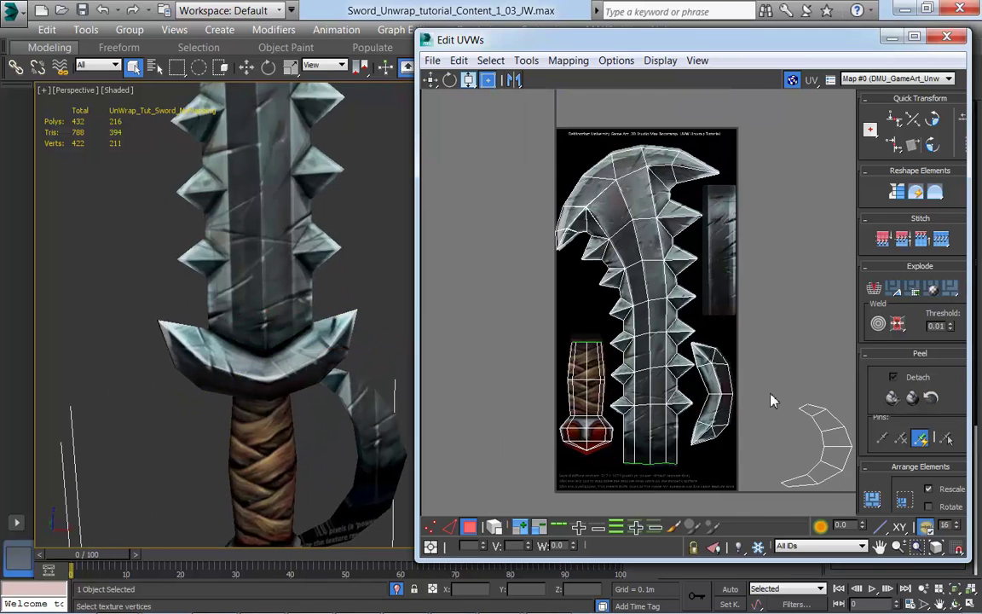
pyautogui.keyDown('alt'); pyautogui.moveTo(257, 441); pyautogui.dragTo(290, 331, button='middle'); pyautogui.keyUp('alt')
pyautogui.scroll(-2, 309, 381)
pyautogui.scroll(-2, 346, 433)
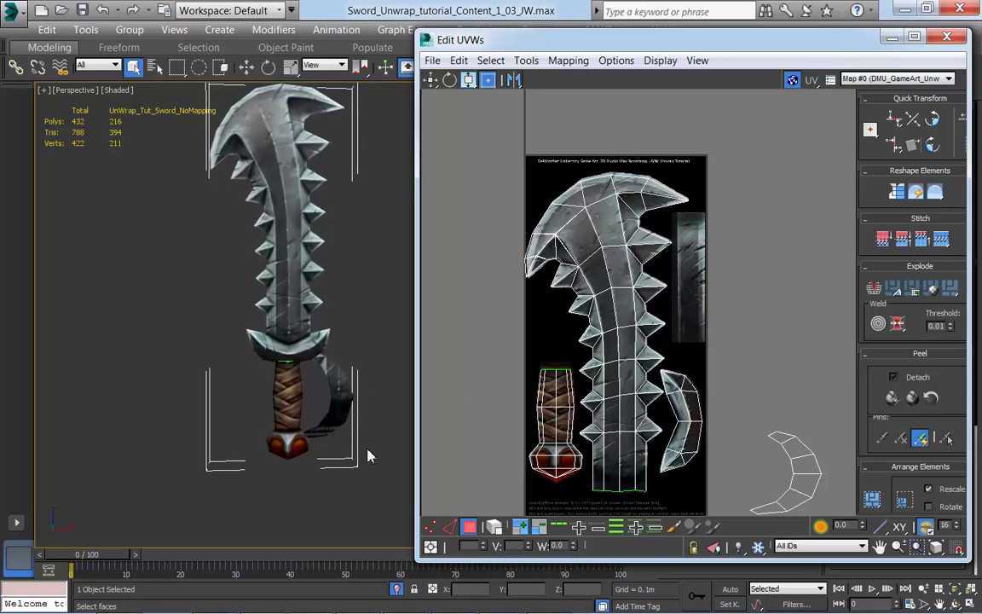
# Select the whole curved hand guard element and move it beside the painted vertical metal strip
pyautogui.scroll(3, 689, 373)
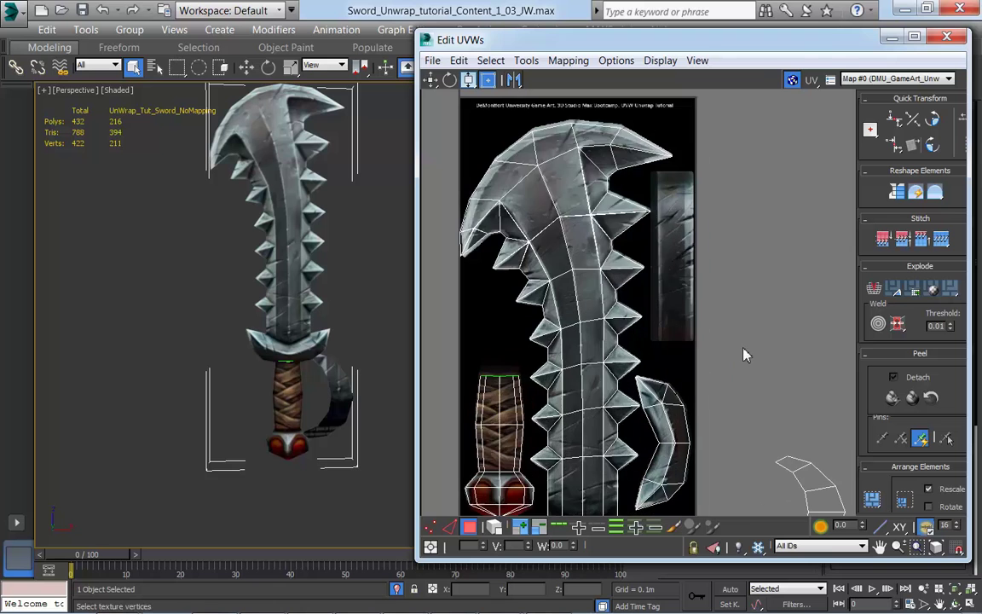
pyautogui.moveTo(745, 348); pyautogui.dragTo(711, 328, button='middle')
pyautogui.scroll(-3, 717, 336)
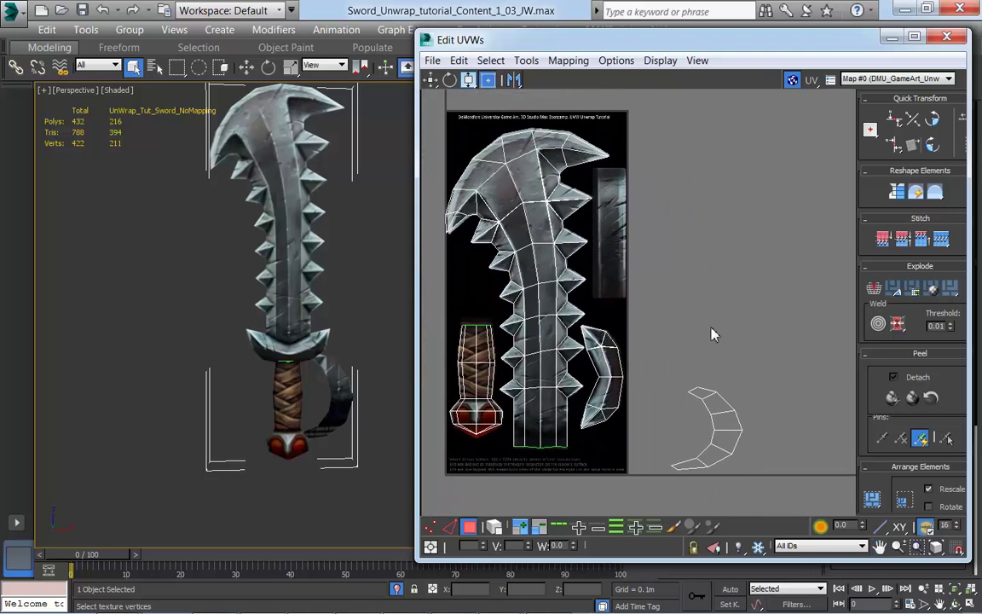
pyautogui.click(730, 440)
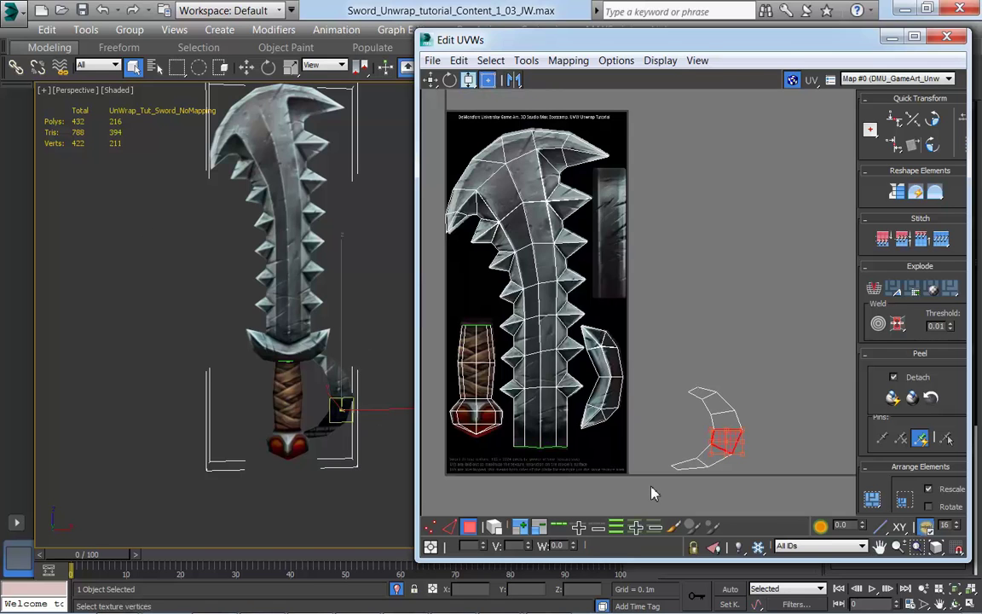
pyautogui.click(519, 530)
pyautogui.click(520, 529)
pyautogui.click(519, 530)
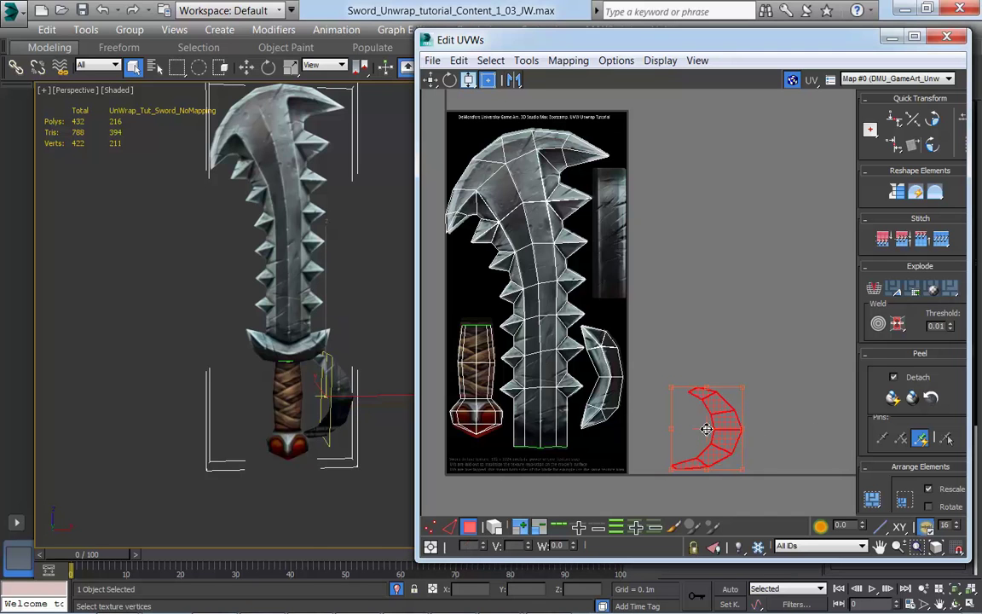
pyautogui.moveTo(717, 430); pyautogui.dragTo(674, 231)
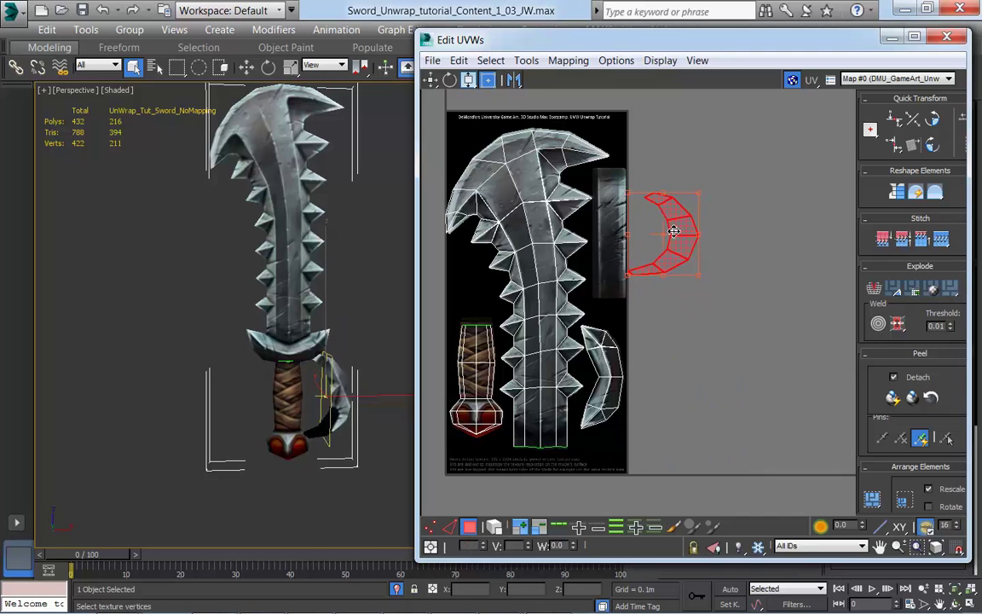
# Stretch the hand guard element vertically to match the height of the painted metal strip, and deselect it
pyautogui.scroll(2, 752, 348)
pyautogui.moveTo(752, 348); pyautogui.dragTo(790, 437, button='middle')
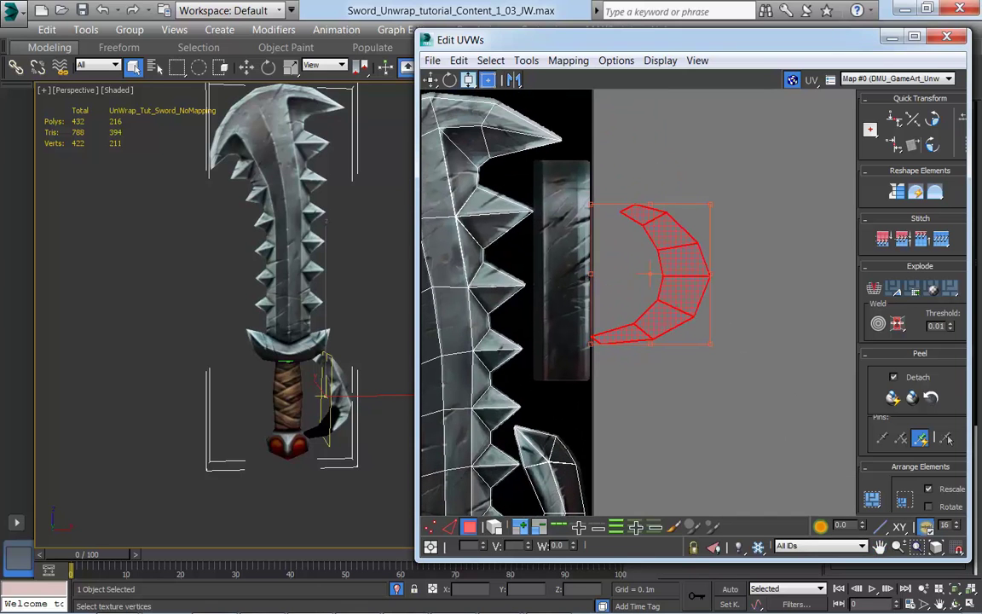
pyautogui.moveTo(711, 205); pyautogui.dragTo(711, 169)
pyautogui.moveTo(593, 345); pyautogui.dragTo(590, 382)
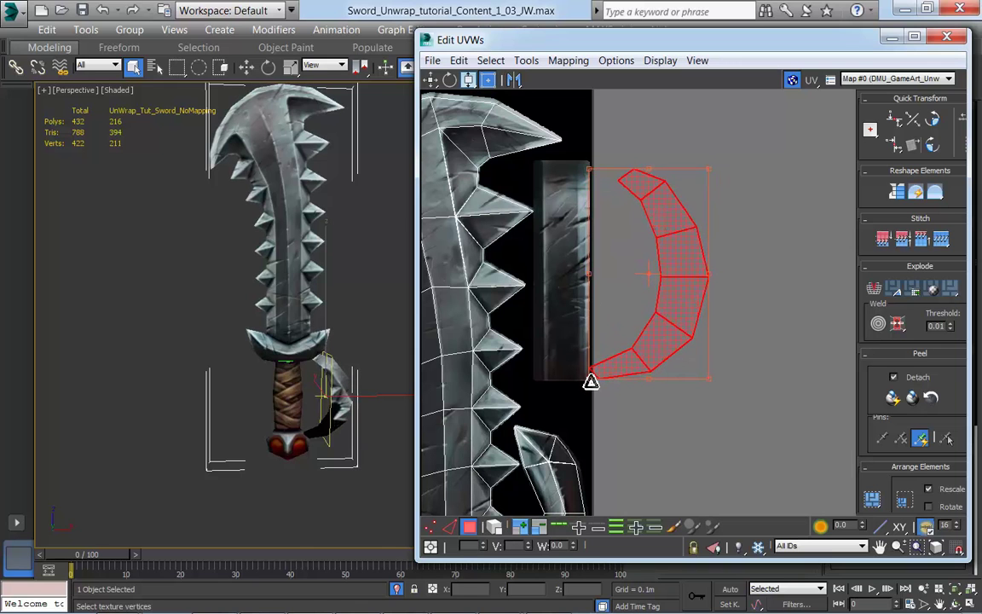
pyautogui.click(762, 410)
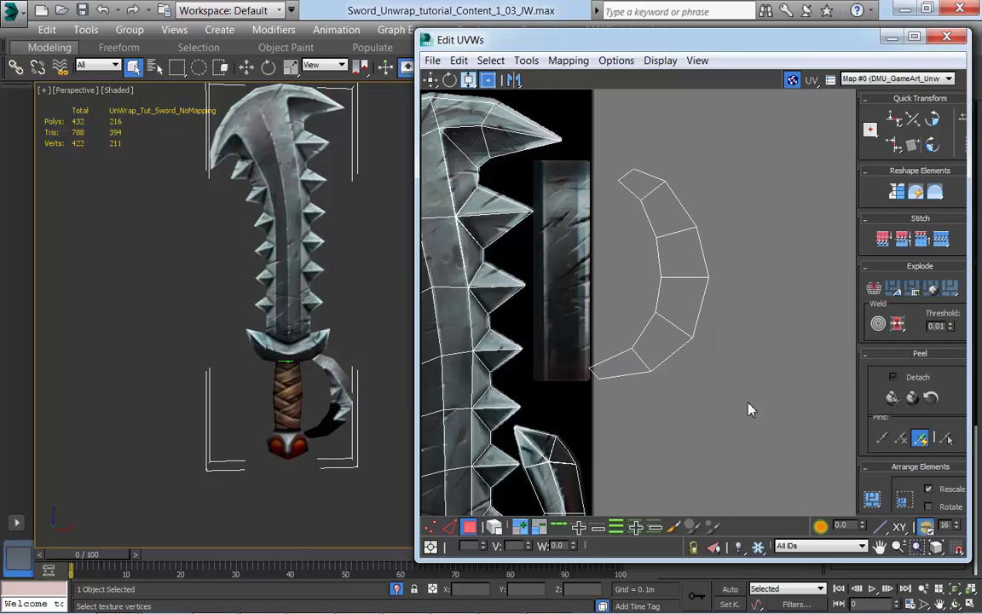
# Try moving a single face of the hand guard element outward, and undo the move
pyautogui.click(689, 335)
pyautogui.moveTo(686, 309); pyautogui.dragTo(720, 307)
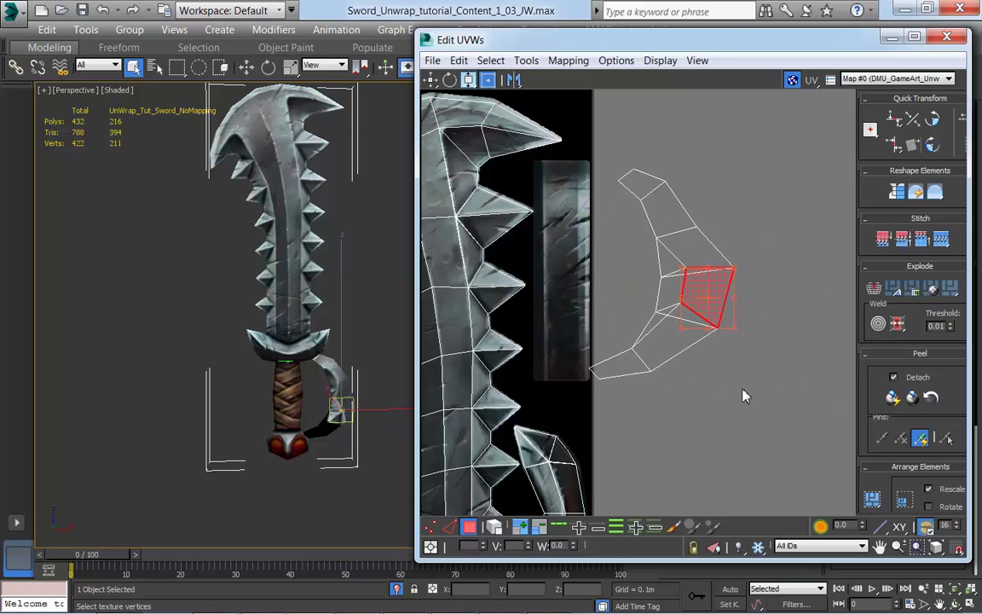
pyautogui.hotkey('ctrl', 'z')
pyautogui.click(740, 452)
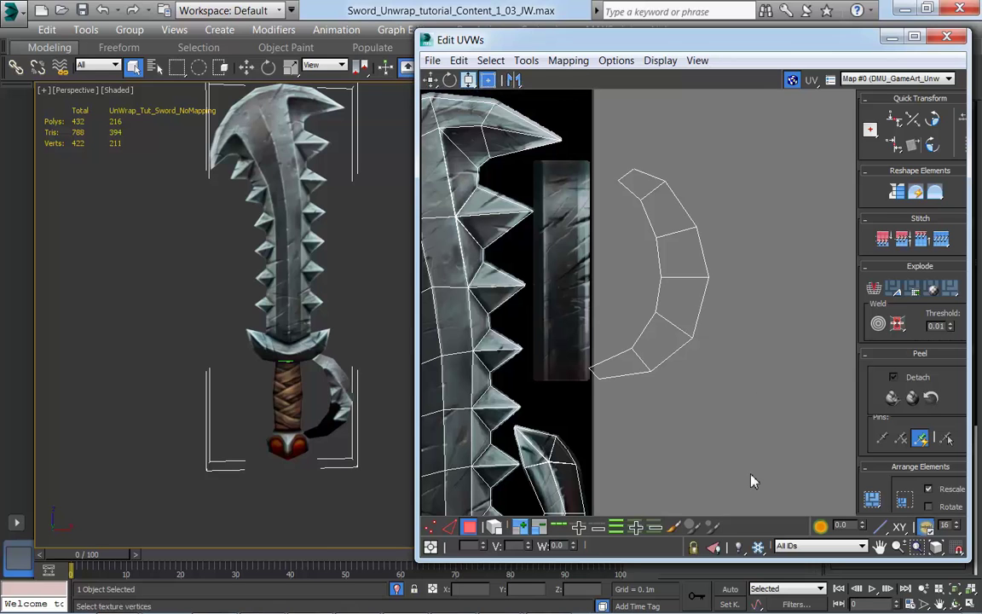
# Move the two lowest inner-edge vertices of the hand guard element individually onto the left edge of the painted strip
pyautogui.press('1')
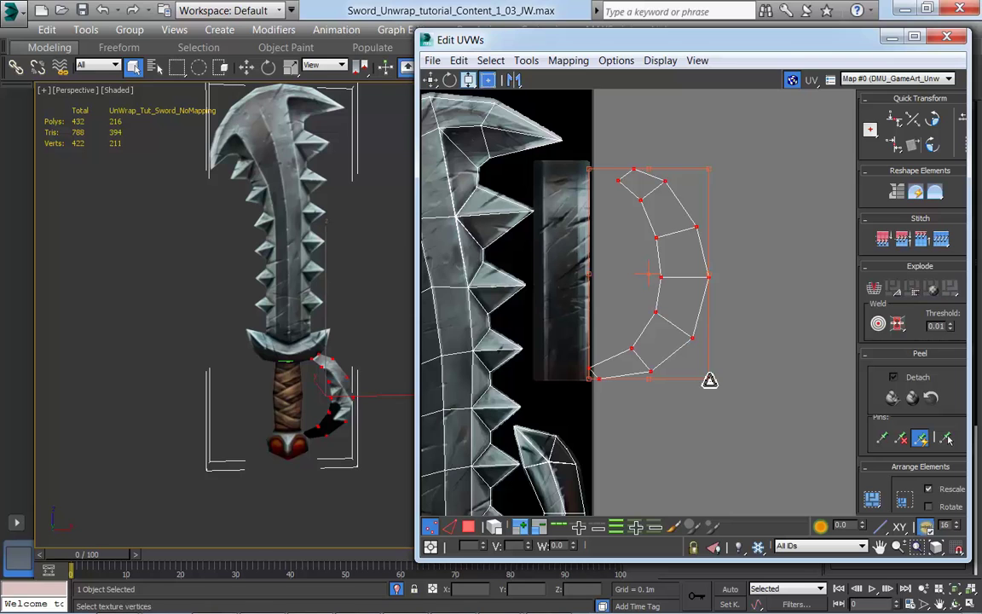
pyautogui.click(789, 345)
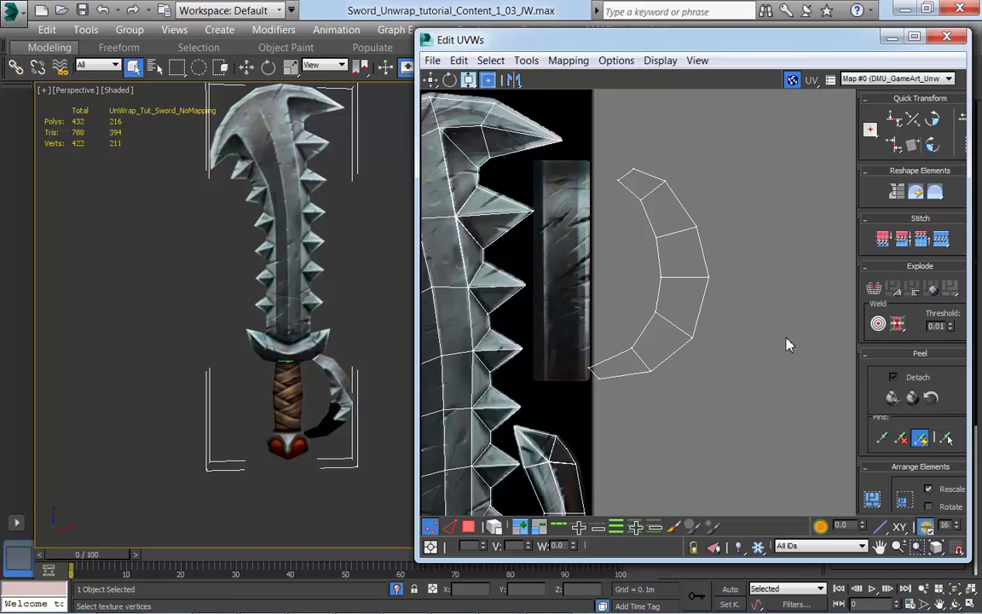
pyautogui.click(590, 372)
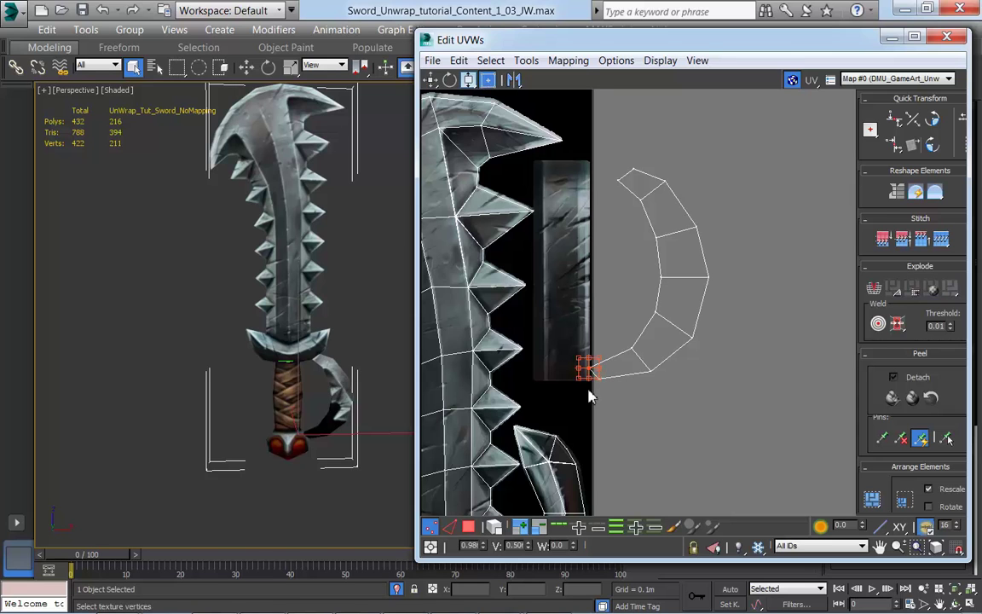
pyautogui.click(489, 82)
pyautogui.click(468, 81)
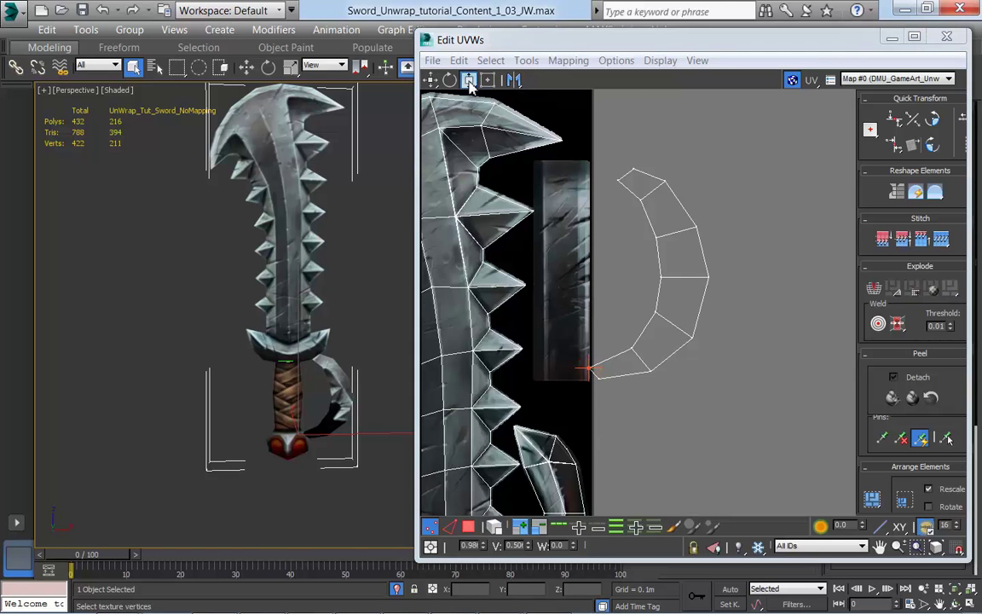
pyautogui.click(430, 82)
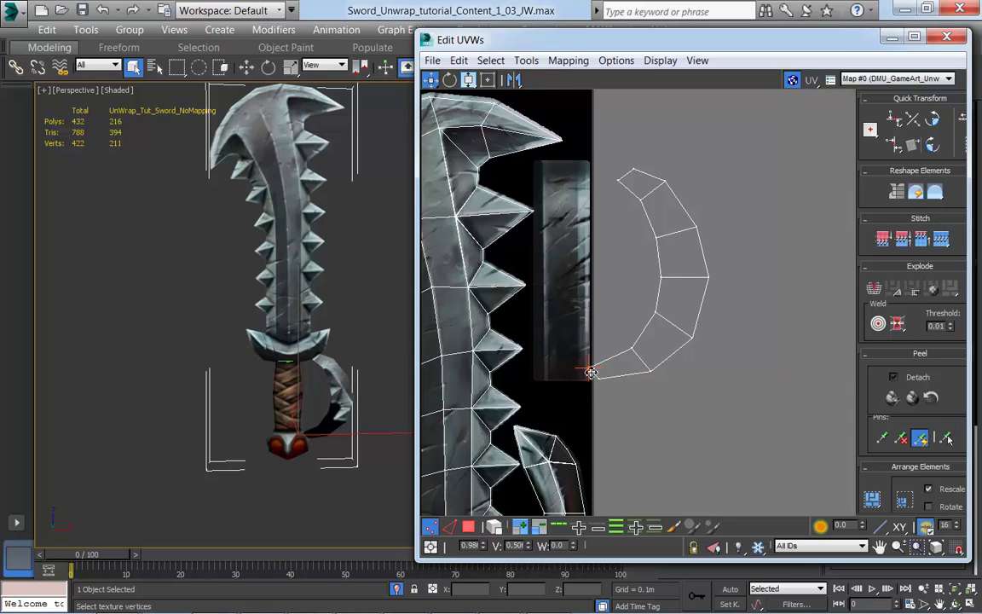
pyautogui.moveTo(588, 371); pyautogui.dragTo(535, 379)
pyautogui.moveTo(633, 351); pyautogui.dragTo(535, 344)
# Place the next two inner-edge vertices up the strip's left edge, and show edged faces on the model
pyautogui.scroll(8, 264, 445)
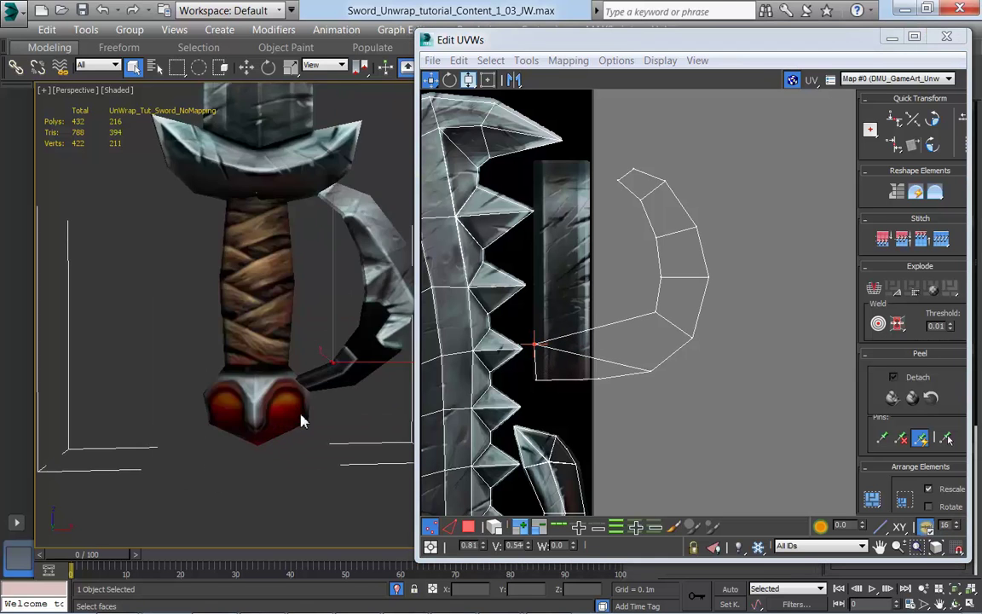
pyautogui.scroll(2, 304, 428)
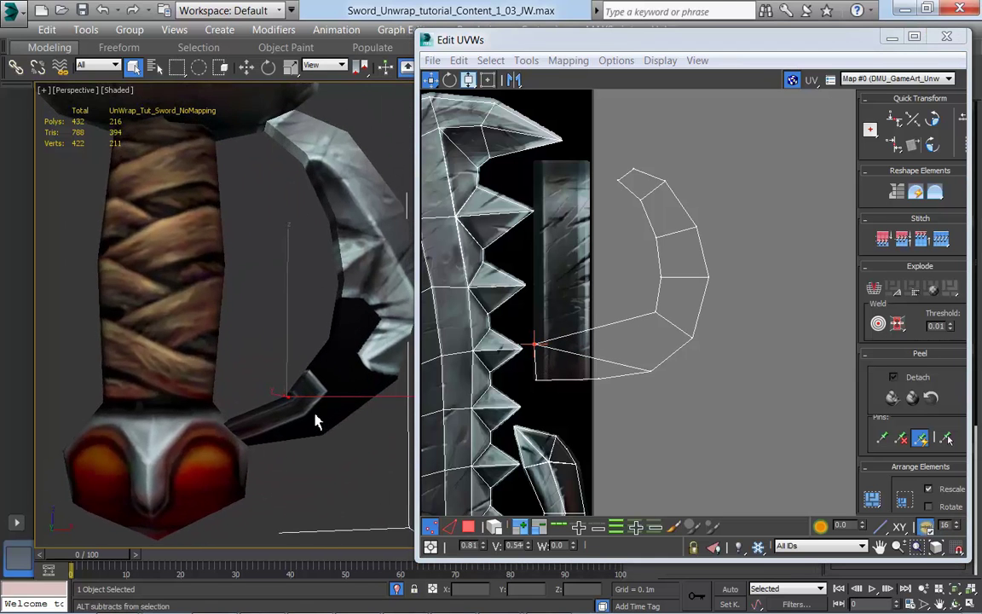
pyautogui.moveTo(535, 345); pyautogui.dragTo(539, 310)
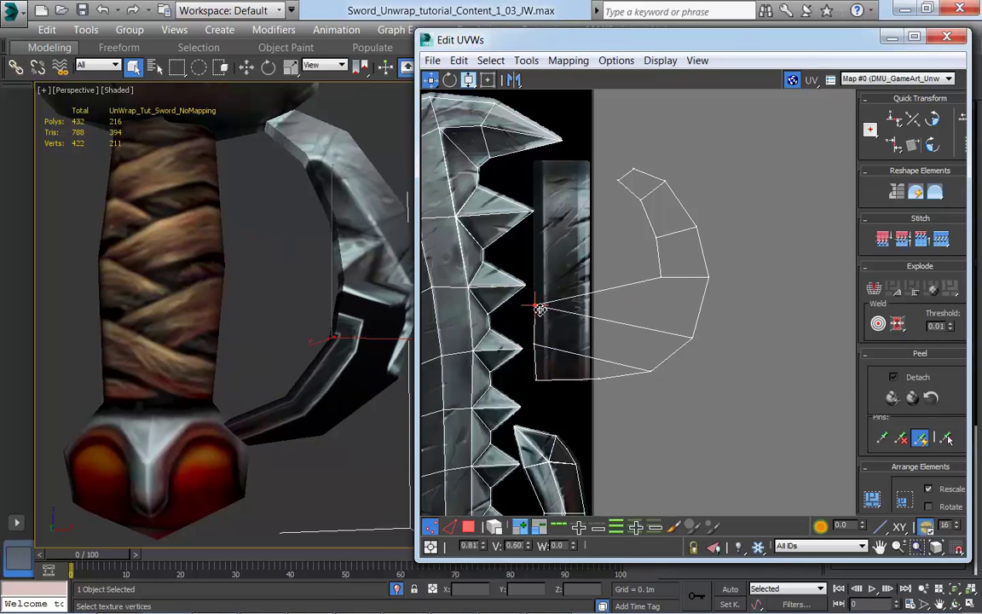
pyautogui.click(660, 278)
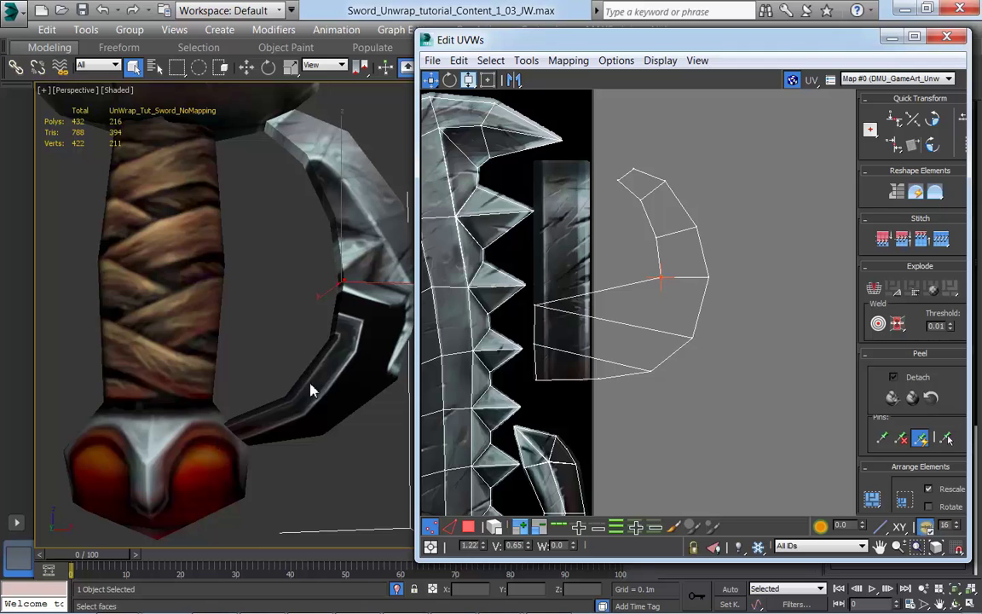
pyautogui.press('F4')
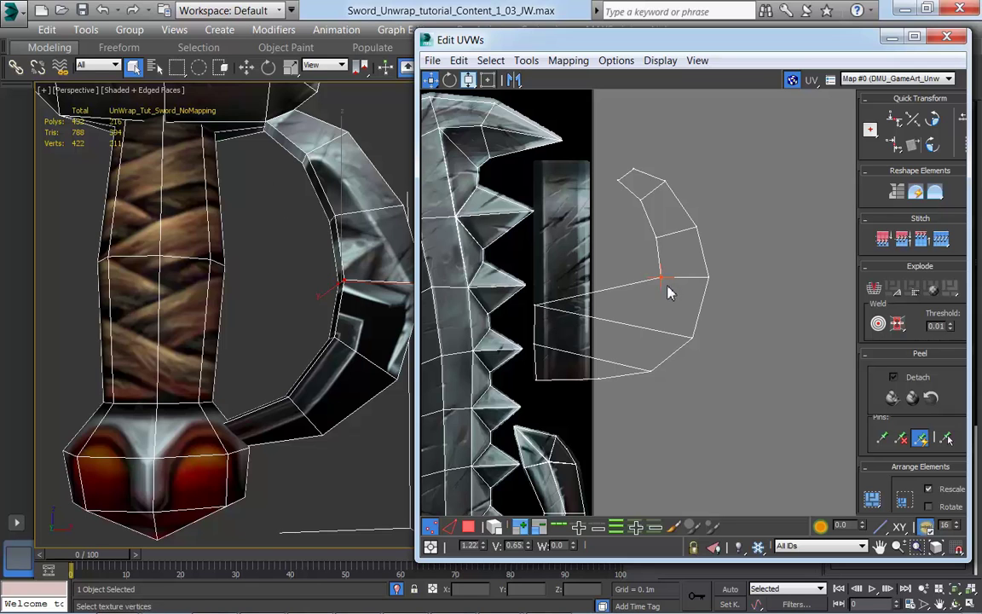
pyautogui.moveTo(661, 278); pyautogui.dragTo(536, 271)
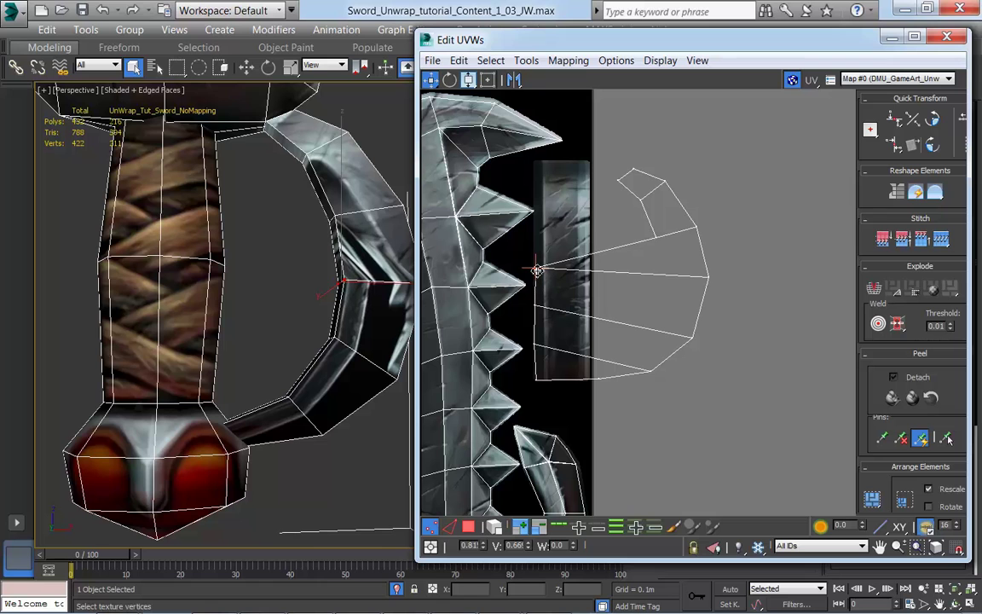
# Move the three remaining upper inner-edge vertices onto the strip's left edge, ending at its top corner
pyautogui.click(651, 239)
pyautogui.moveTo(652, 239); pyautogui.dragTo(535, 232)
pyautogui.click(620, 181)
pyautogui.moveTo(620, 182); pyautogui.dragTo(540, 201)
pyautogui.click(618, 181)
pyautogui.moveTo(618, 182); pyautogui.dragTo(536, 164)
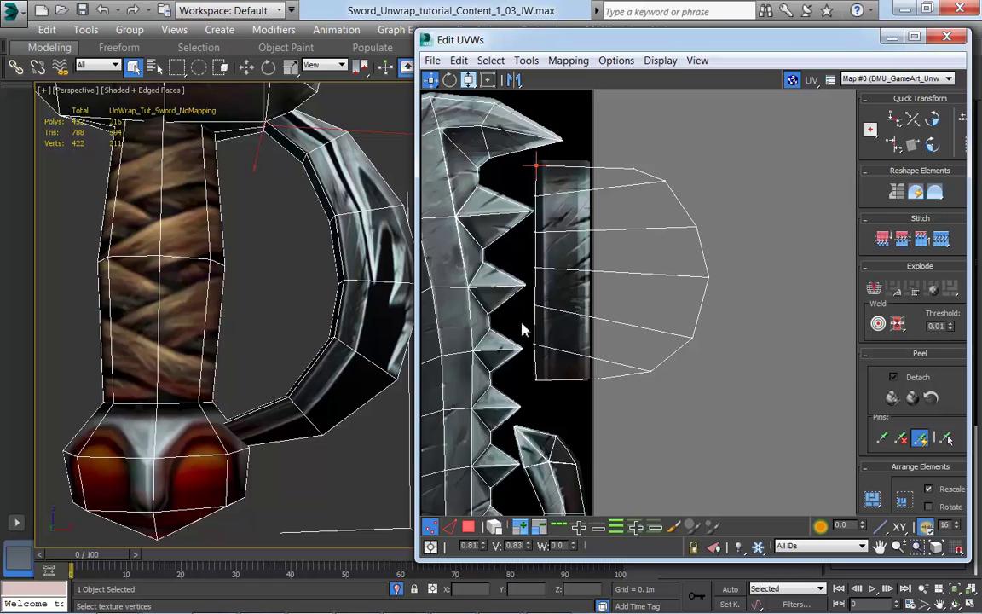
# Adjust the second-lowest inner-edge vertex of the hand guard element, and place the two lowest outer-edge vertices on the painted strip's right edge
pyautogui.click(536, 310)
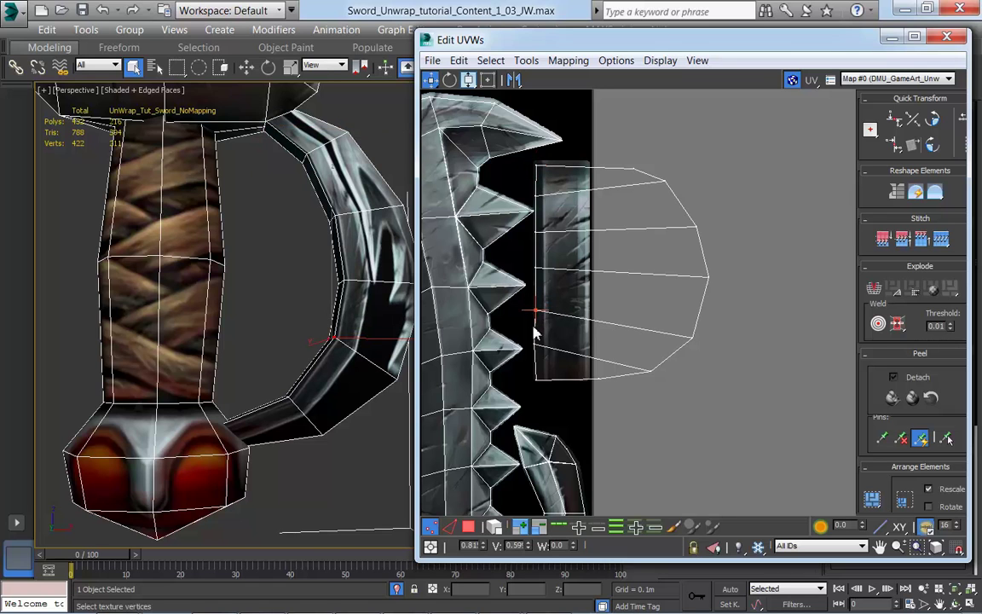
pyautogui.click(539, 349)
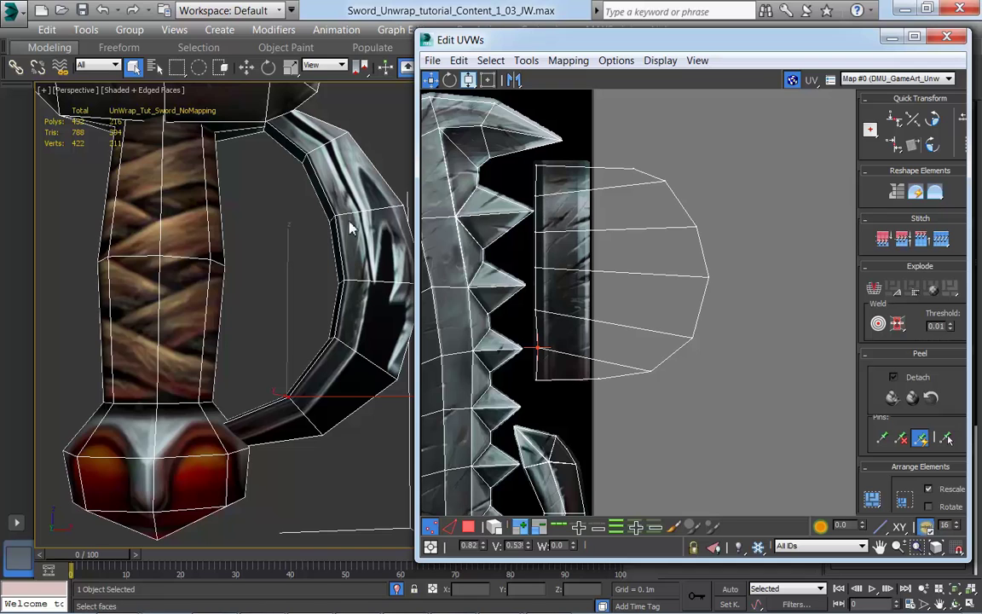
pyautogui.click(651, 372)
pyautogui.moveTo(651, 374); pyautogui.dragTo(590, 348)
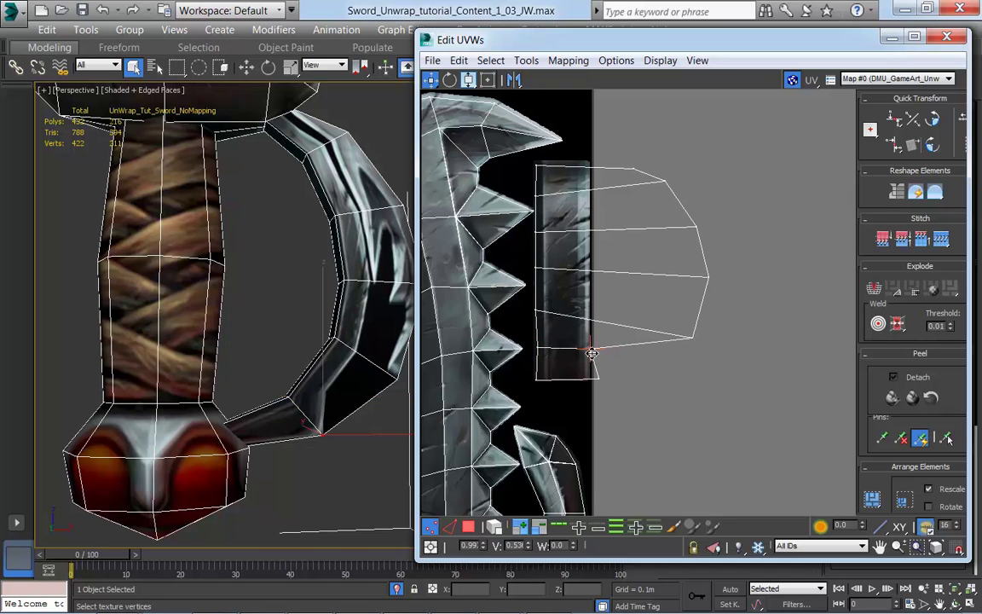
pyautogui.click(592, 382)
pyautogui.moveTo(592, 384); pyautogui.dragTo(594, 381)
# Move the five remaining outer-edge vertices of the hand guard element onto the strip's right edge, ending at its top corner
pyautogui.moveTo(661, 314); pyautogui.dragTo(588, 310)
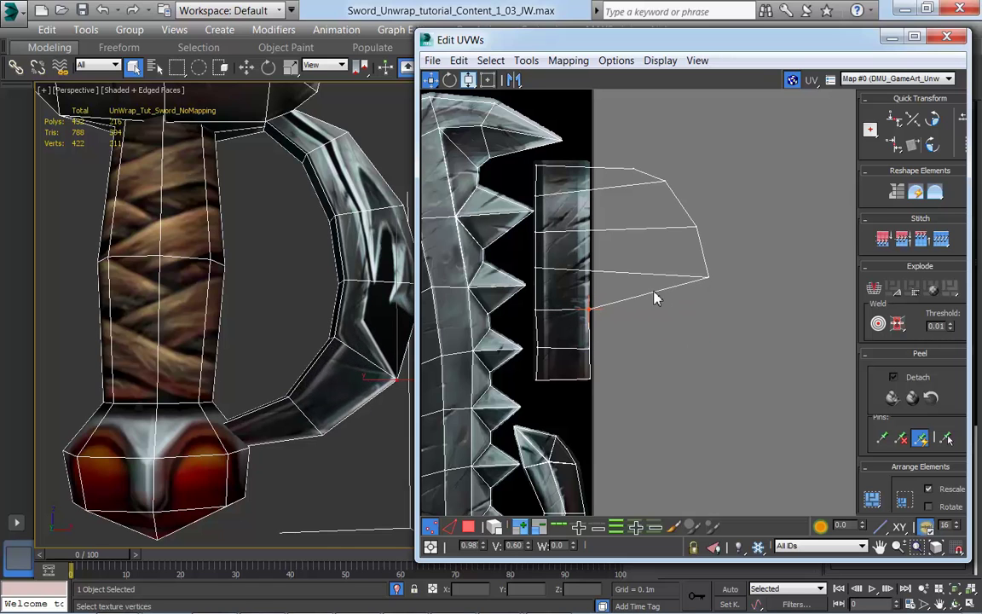
pyautogui.click(705, 278)
pyautogui.moveTo(711, 279); pyautogui.dragTo(590, 224)
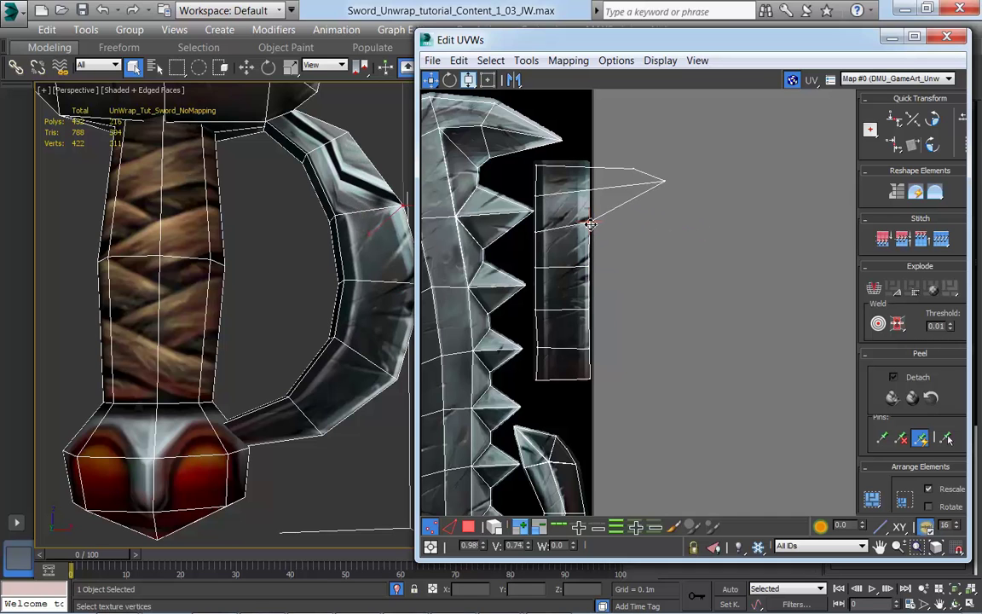
pyautogui.moveTo(660, 181); pyautogui.dragTo(591, 166)
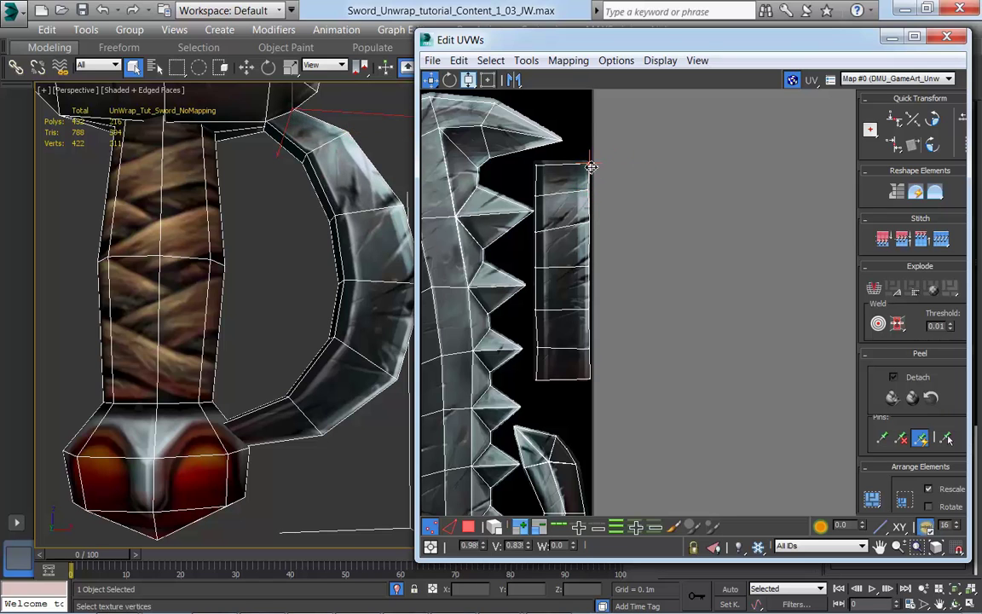
# Select all outer-edge vertices of the straightened hand guard strip and align them into one vertical line
pyautogui.scroll(-2, 632, 338)
pyautogui.scroll(-6, 325, 333)
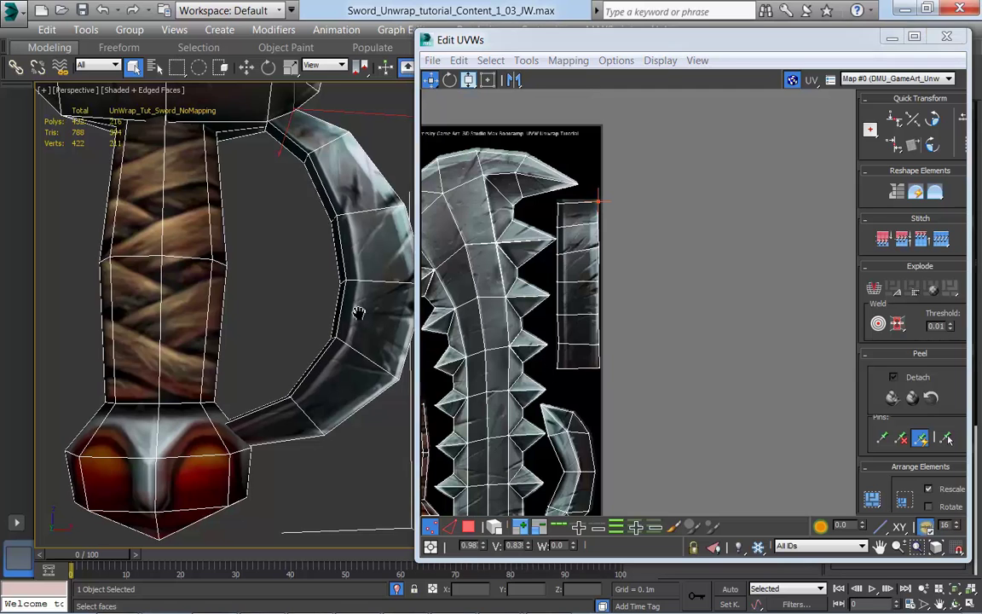
pyautogui.moveTo(364, 327); pyautogui.dragTo(347, 330, button='middle')
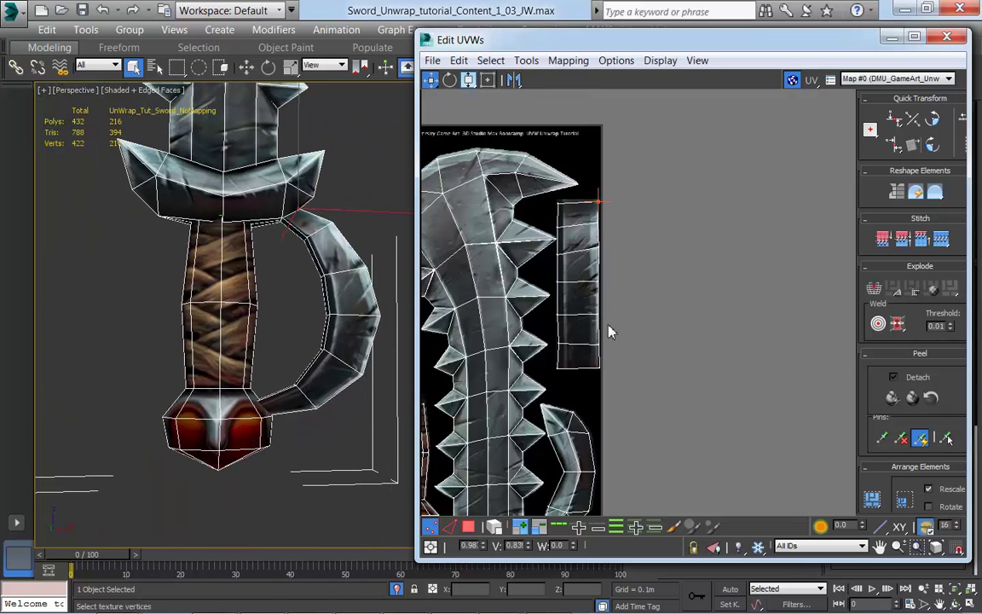
pyautogui.click(600, 254)
pyautogui.moveTo(677, 428); pyautogui.dragTo(711, 393, button='middle')
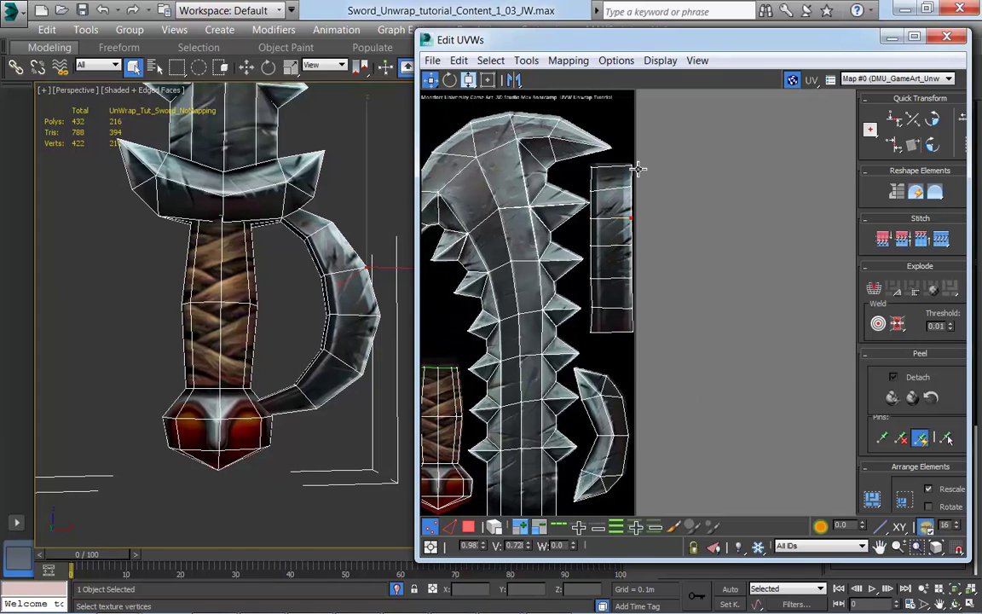
pyautogui.keyDown('alt'); pyautogui.moveTo(293, 396); pyautogui.dragTo(288, 422, button='middle'); pyautogui.keyUp('alt')
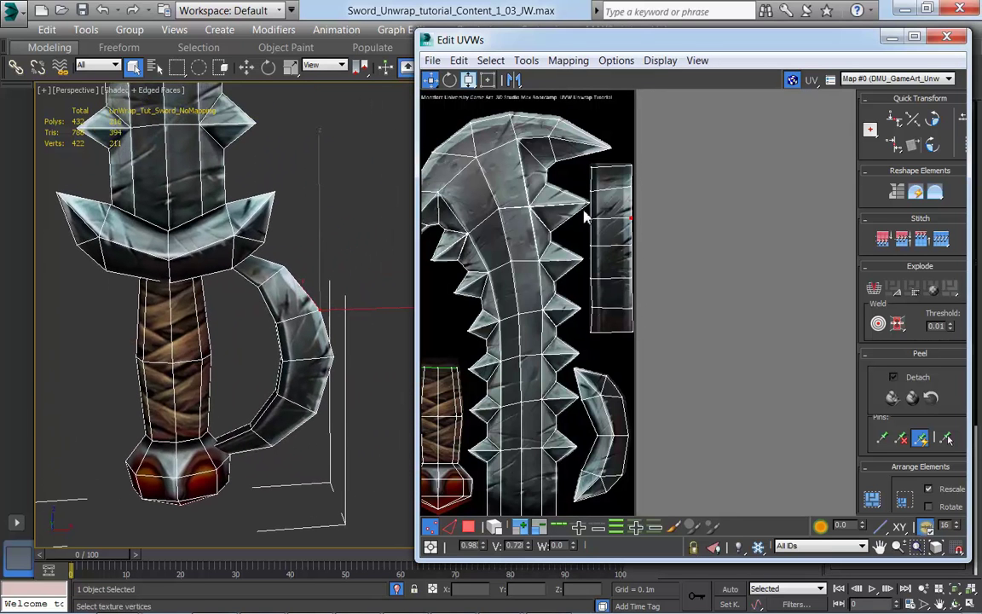
pyautogui.keyDown('alt'); pyautogui.moveTo(315, 362); pyautogui.dragTo(348, 393, button='middle'); pyautogui.keyUp('alt')
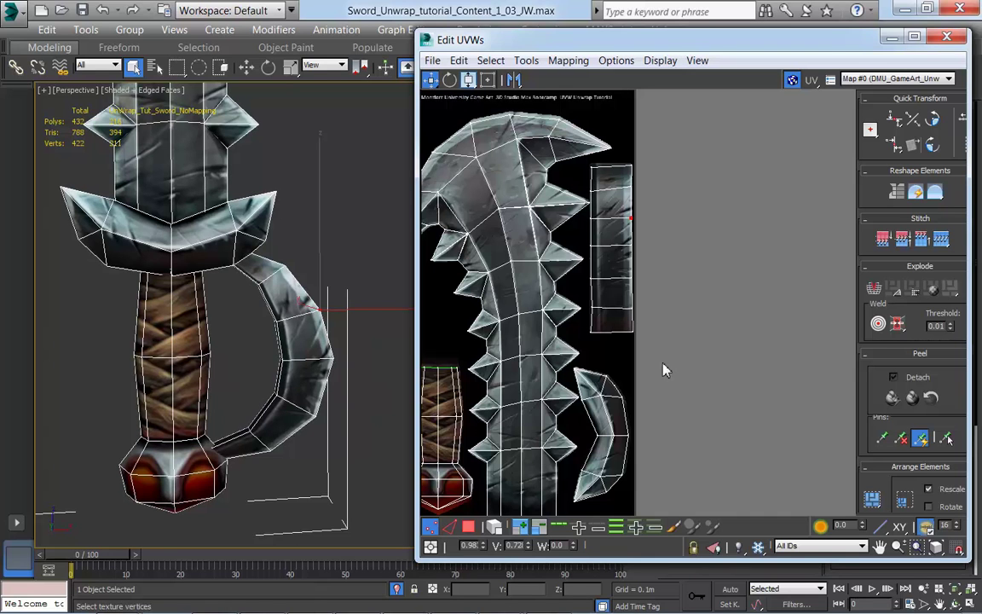
pyautogui.moveTo(645, 306); pyautogui.dragTo(623, 154)
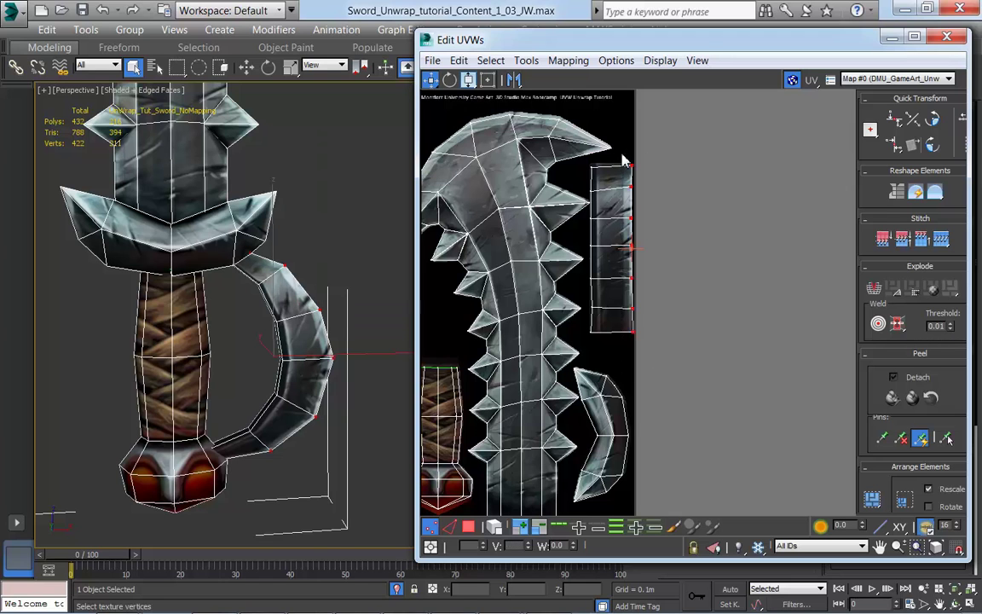
pyautogui.click(897, 151)
# Align only the strip's inner-edge vertices vertically, leaving out the blade spike vertex, and shift them slightly inward using horizontal-only movement
pyautogui.moveTo(599, 345); pyautogui.dragTo(589, 166)
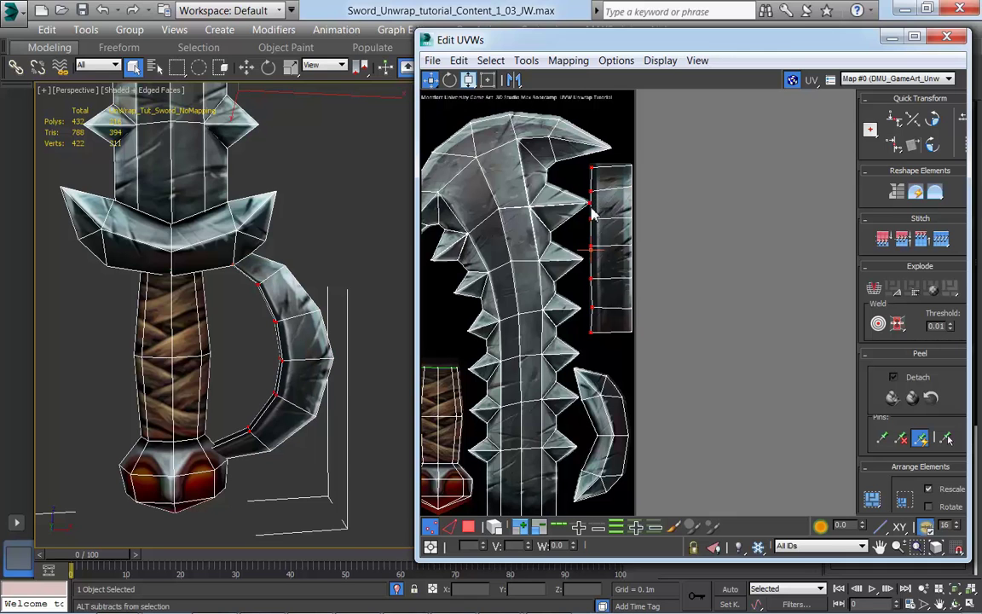
pyautogui.keyDown('alt'); pyautogui.moveTo(587, 210); pyautogui.dragTo(583, 211); pyautogui.keyUp('alt')
pyautogui.click(895, 147)
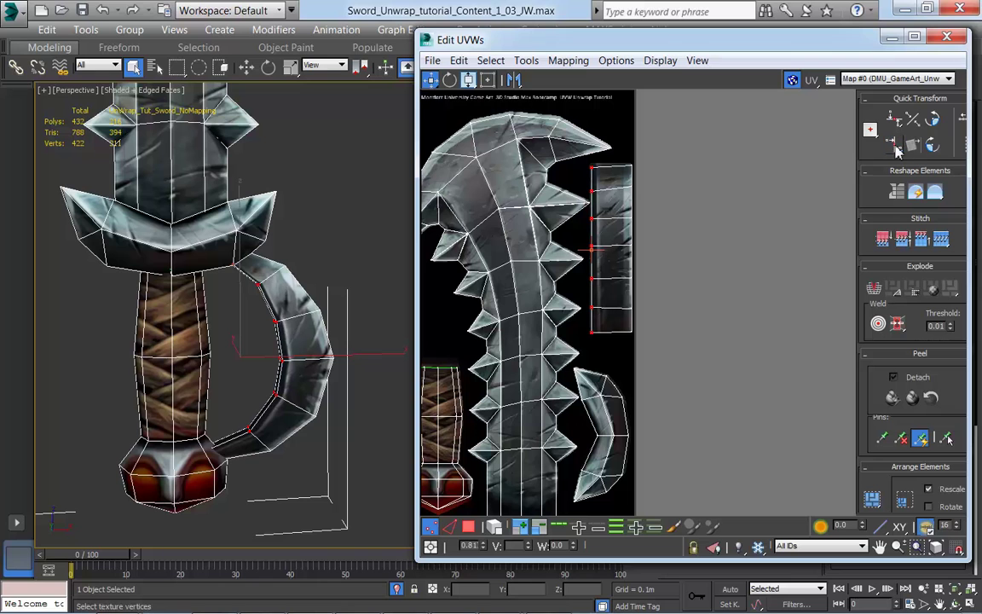
pyautogui.moveTo(432, 80); pyautogui.dragTo(433, 116)
pyautogui.moveTo(433, 80); pyautogui.dragTo(433, 80)
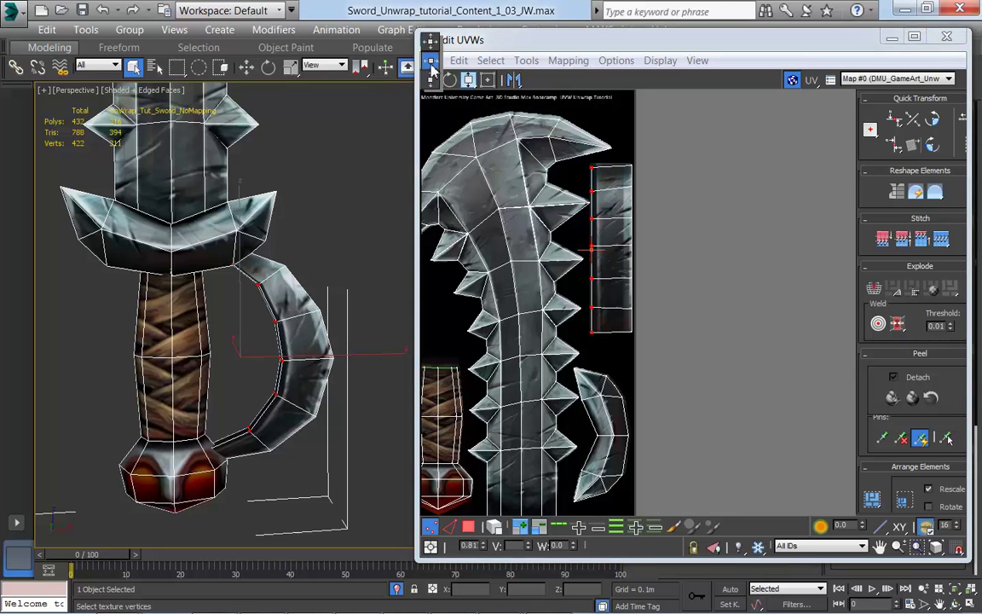
pyautogui.moveTo(593, 249); pyautogui.dragTo(597, 249)
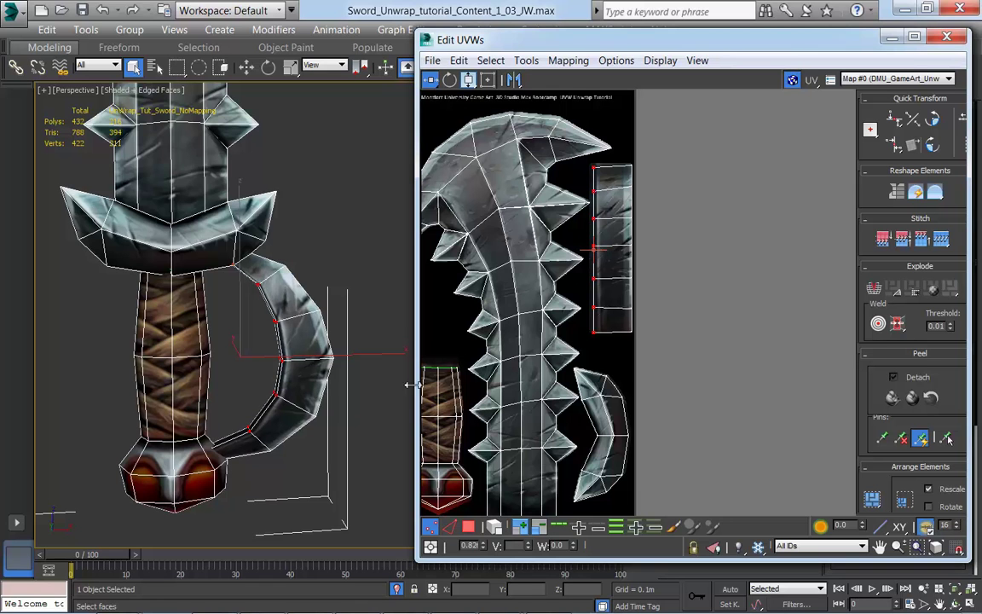
# Hide edged faces on the model and review the whole textured sword against its complete UV layout
pyautogui.scroll(-5, 339, 434)
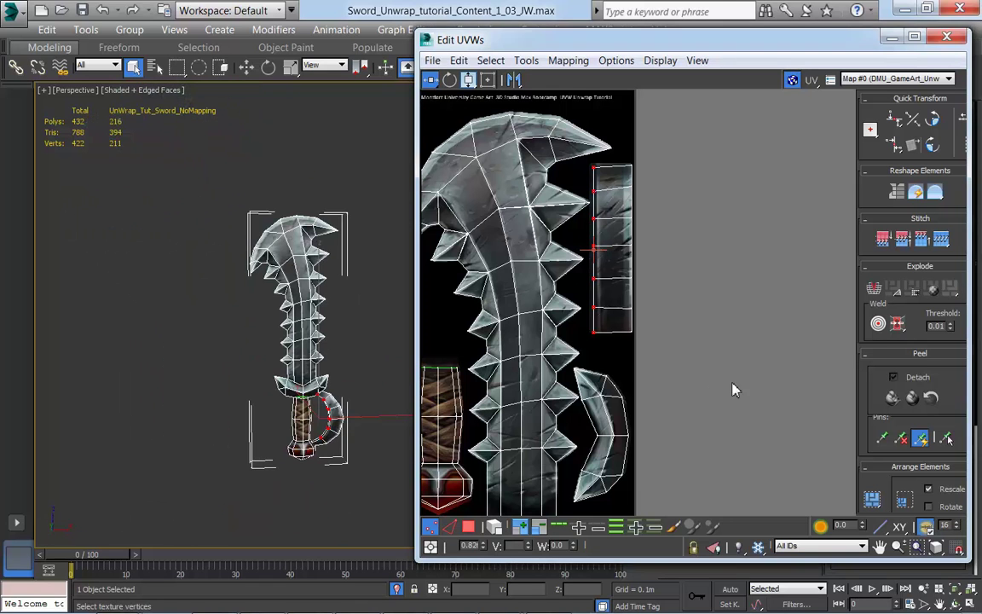
pyautogui.moveTo(657, 48); pyautogui.dragTo(675, 46)
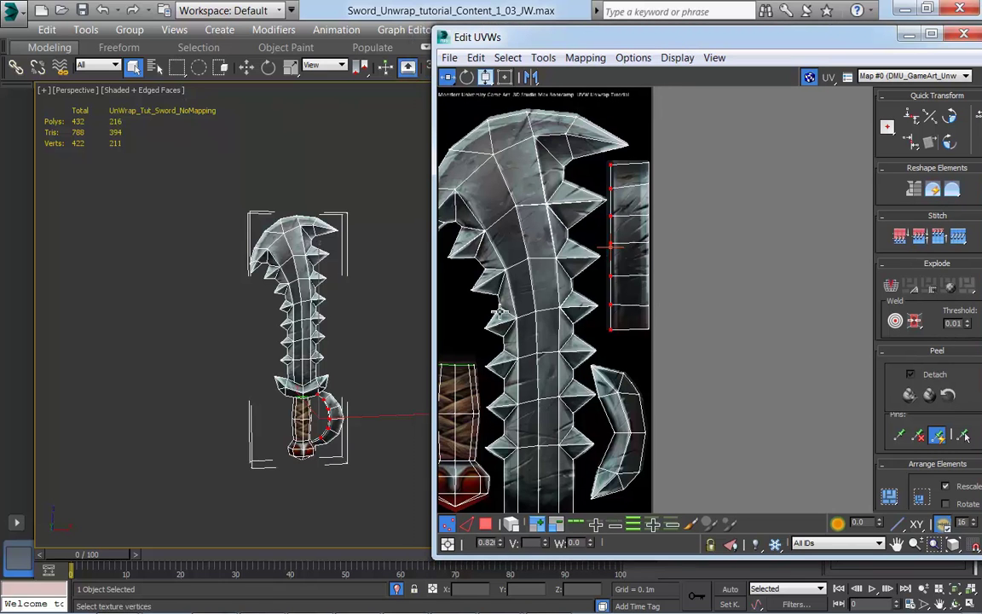
pyautogui.moveTo(729, 318); pyautogui.dragTo(778, 339, button='middle')
pyautogui.scroll(-2, 779, 339)
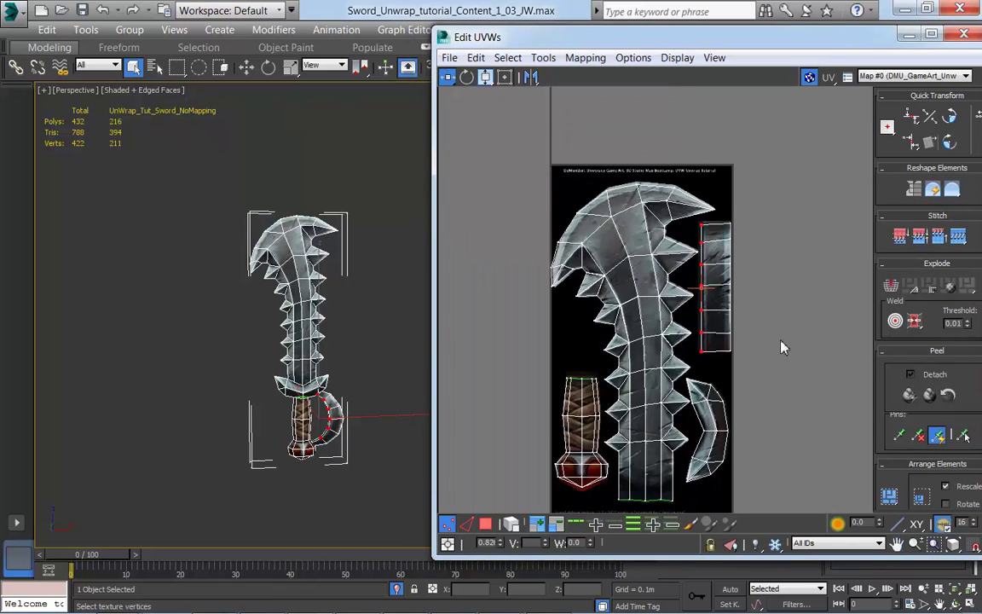
pyautogui.moveTo(299, 372)
pyautogui.keyDown('alt'); pyautogui.mouseDown(button='middle')
pyautogui.moveTo(279, 407)
pyautogui.moveTo(300, 373)
pyautogui.moveTo(313, 382)
pyautogui.moveTo(265, 375)
pyautogui.moveTo(260, 388)
pyautogui.mouseUp(button='middle'); pyautogui.keyUp('alt')
pyautogui.press('F4')
pyautogui.scroll(3, 276, 368)
pyautogui.scroll(-5, 264, 375)
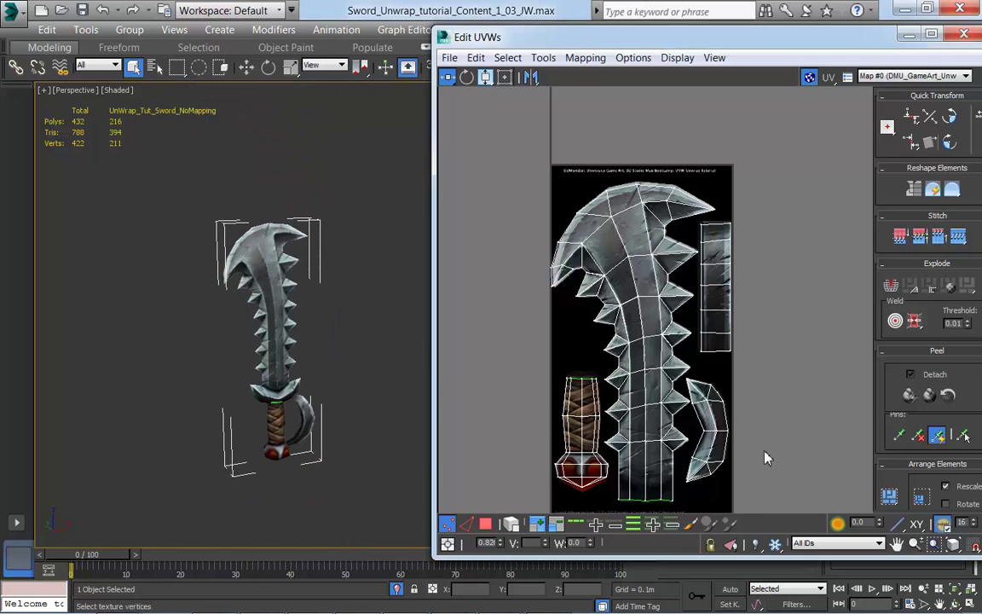
pyautogui.scroll(2, 759, 439)
pyautogui.scroll(-2, 763, 436)
pyautogui.scroll(-1, 787, 417)
pyautogui.moveTo(787, 417); pyautogui.dragTo(746, 365, button='middle')
# Move the UV editor window aside to reveal the Unwrap UVW modifier's settings, and bring it back beside the model
pyautogui.moveTo(746, 39); pyautogui.dragTo(682, 388)
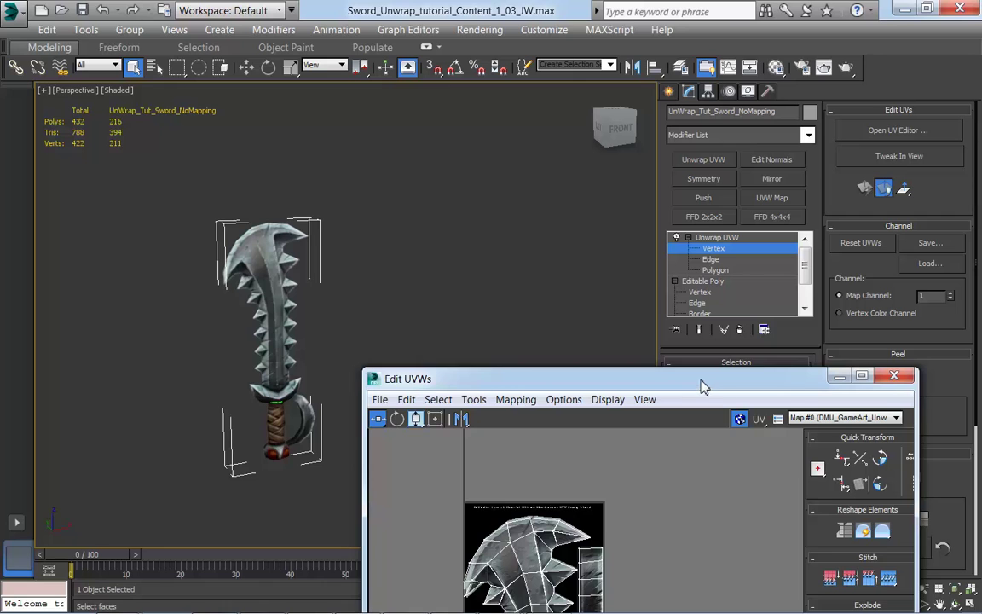
pyautogui.moveTo(701, 386); pyautogui.dragTo(676, 382)
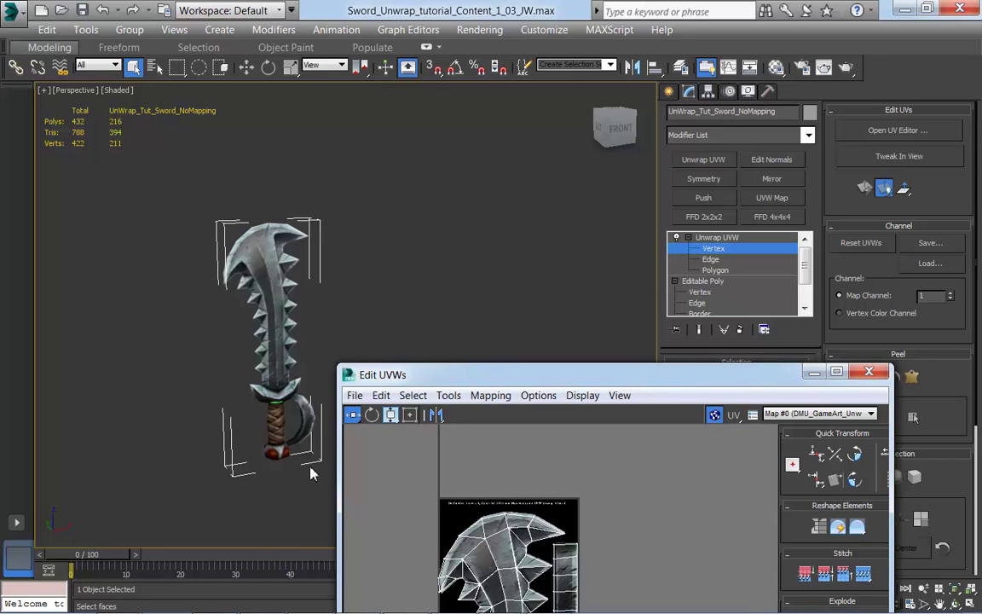
pyautogui.moveTo(588, 384); pyautogui.dragTo(283, 436)
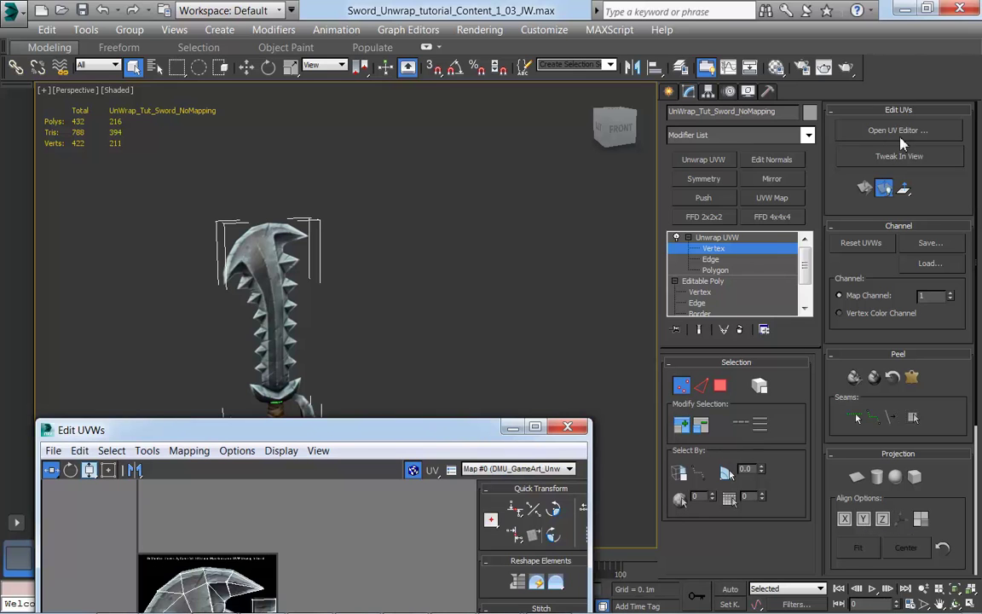
pyautogui.moveTo(405, 438); pyautogui.dragTo(753, 74)
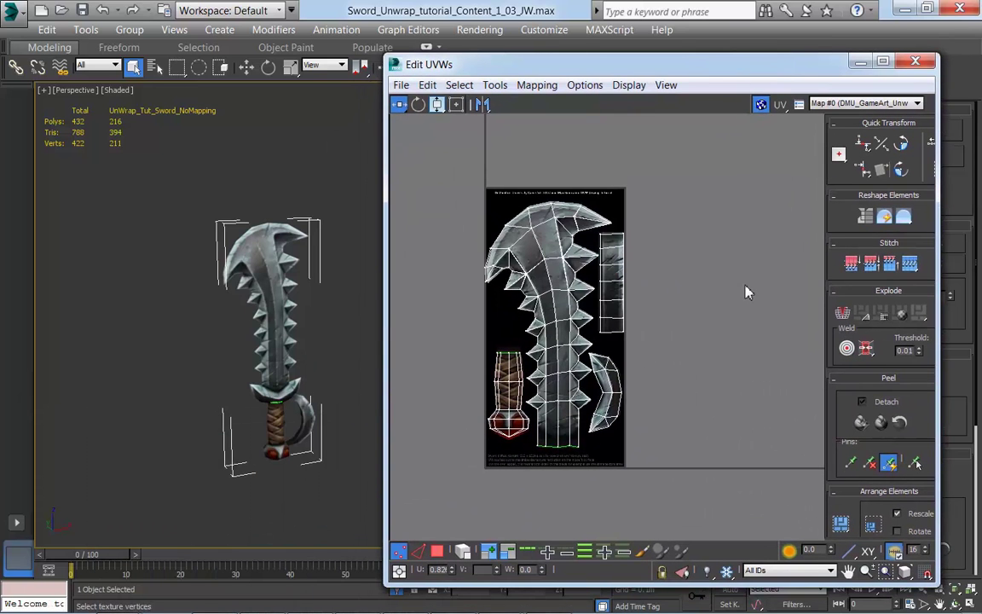
# Grow a polygon selection from a lower blade face over the whole blade, clear it, and reselect the blade by element
pyautogui.click(438, 551)
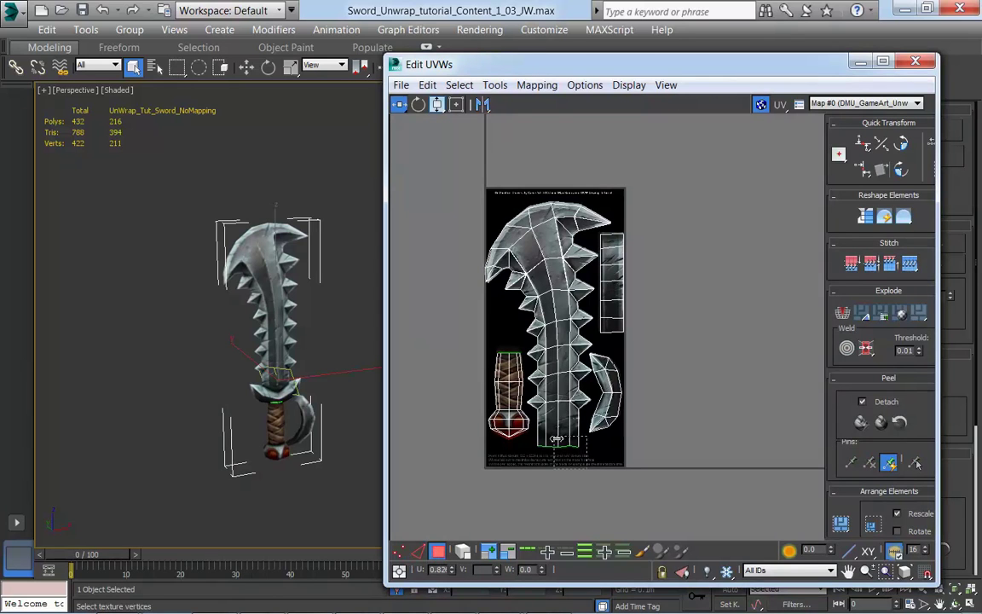
pyautogui.click(561, 436)
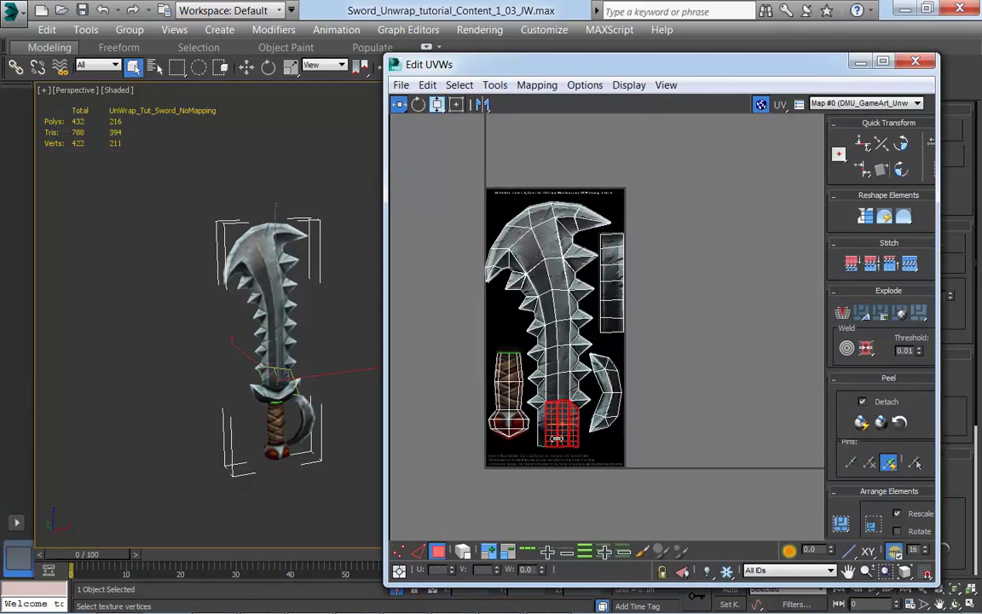
pyautogui.click(489, 552)
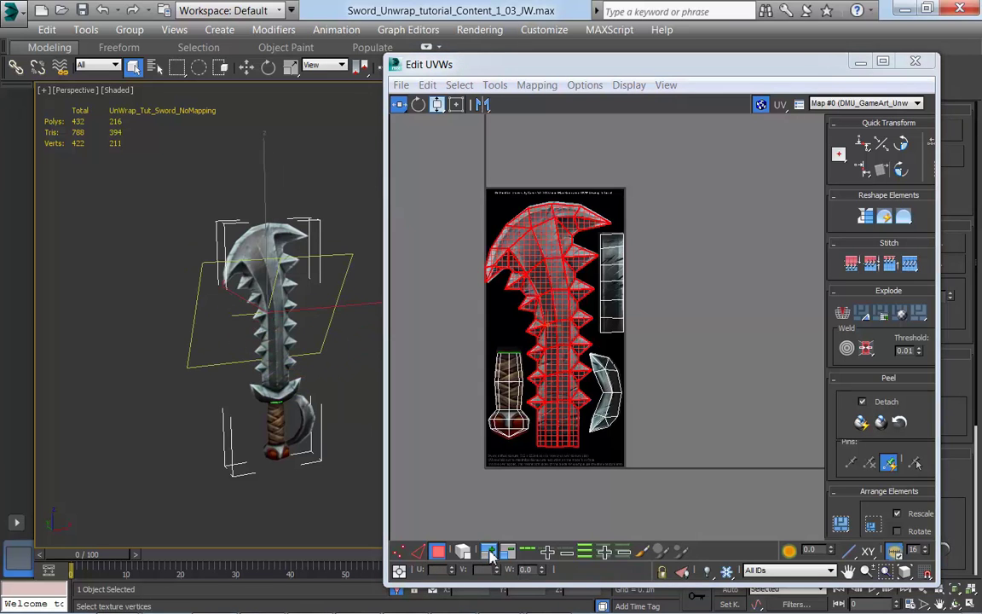
pyautogui.click(575, 504)
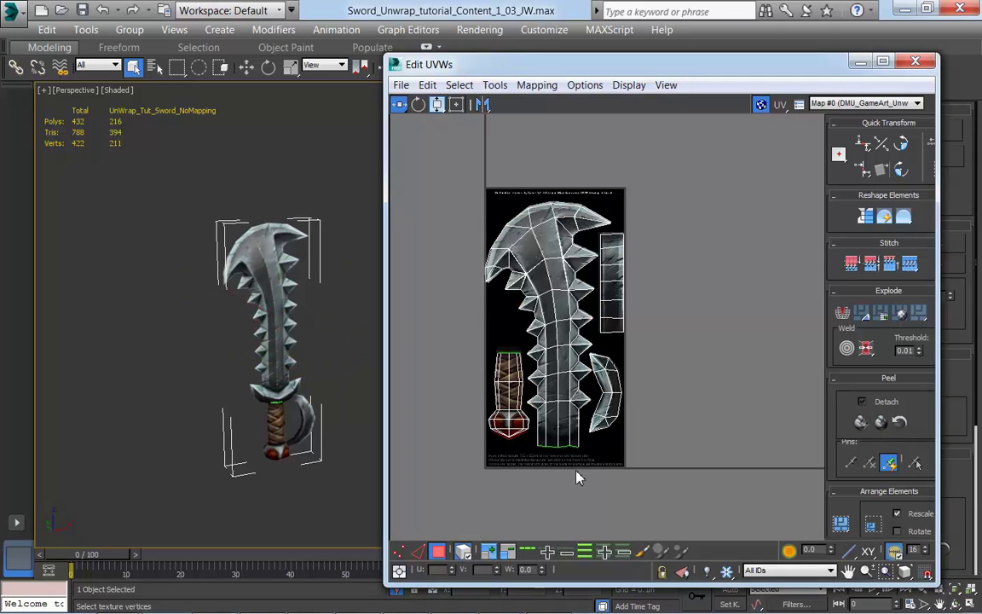
pyautogui.click(550, 441)
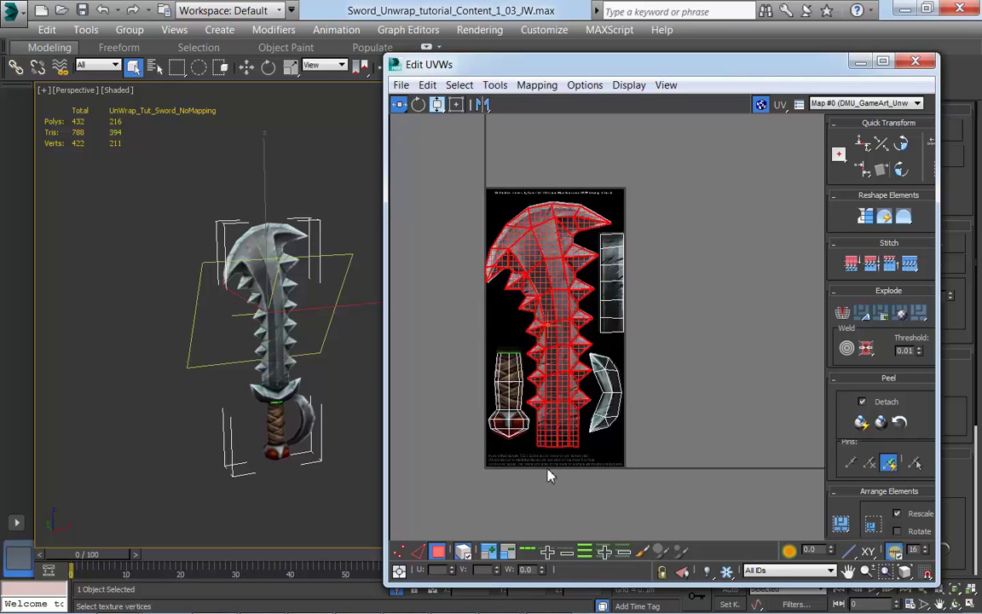
# Try moving the blade element freely and scaling it, undoing each change
pyautogui.moveTo(399, 104)
pyautogui.mouseDown()
pyautogui.moveTo(402, 122)
pyautogui.moveTo(401, 87)
pyautogui.mouseUp()
pyautogui.moveTo(548, 232); pyautogui.dragTo(548, 209)
pyautogui.hotkey('ctrl', 'z')
pyautogui.click(436, 104)
pyautogui.moveTo(497, 247); pyautogui.dragTo(560, 283)
pyautogui.hotkey('ctrl', 'z')
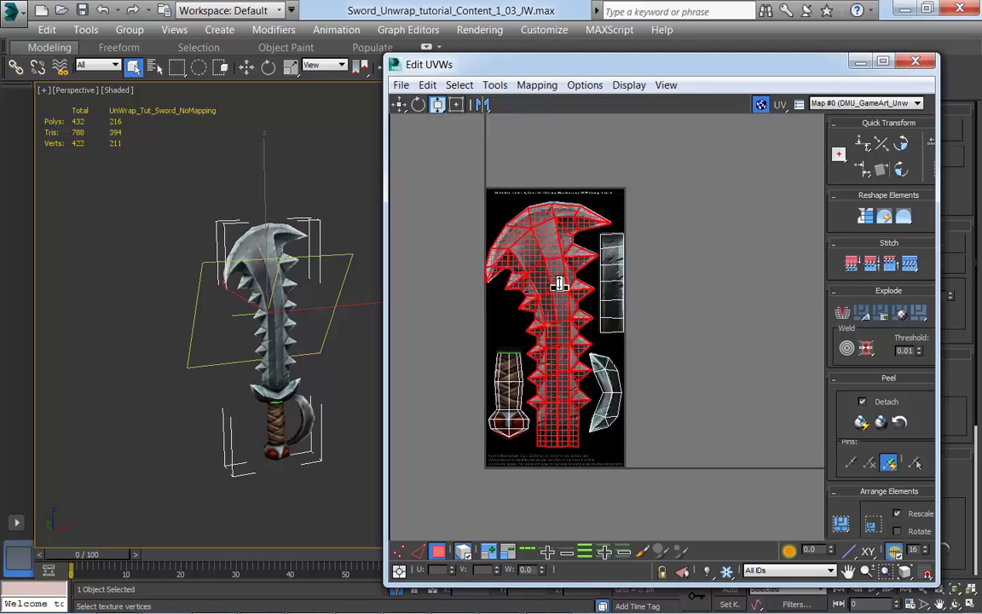
# Try transforming the blade element in Freeform mode, and undo the change
pyautogui.click(457, 104)
pyautogui.moveTo(488, 205); pyautogui.dragTo(461, 210)
pyautogui.hotkey('ctrl', 'z')
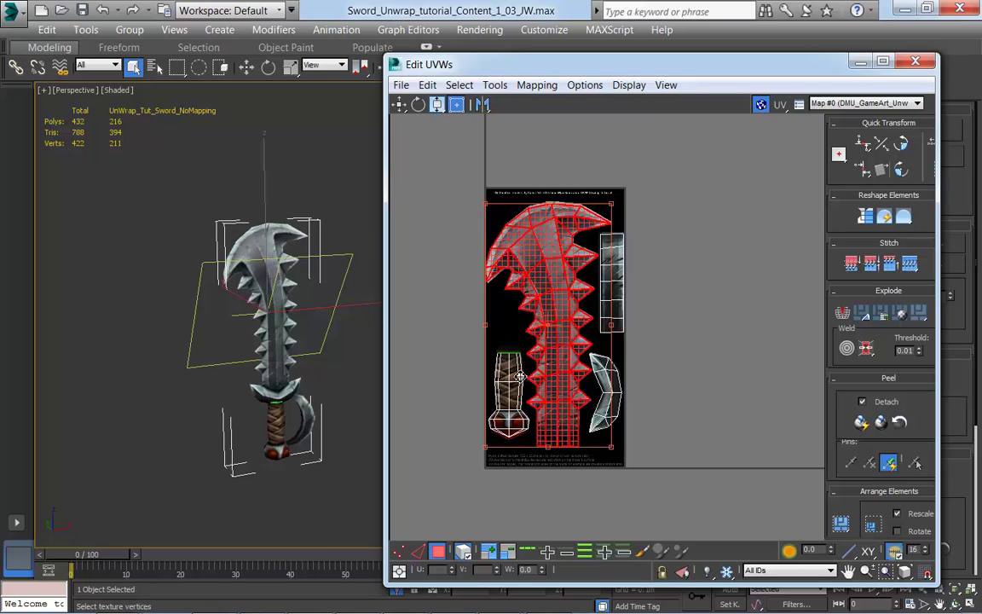
# Examine how the blade, grip, crossguard and hand guard elements fit the painted texture, and view the model
pyautogui.scroll(2, 510, 372)
pyautogui.scroll(2, 506, 421)
pyautogui.moveTo(686, 430); pyautogui.dragTo(832, 468, button='middle')
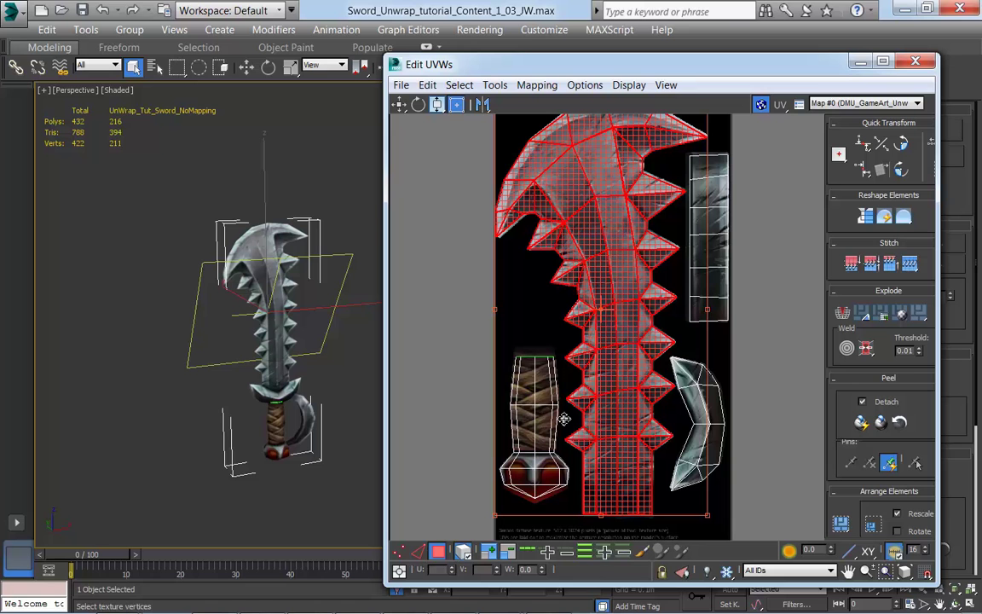
pyautogui.moveTo(750, 388)
pyautogui.mouseDown(button='middle')
pyautogui.moveTo(729, 404)
pyautogui.moveTo(774, 390)
pyautogui.moveTo(755, 404)
pyautogui.mouseUp(button='middle')
pyautogui.moveTo(757, 352); pyautogui.dragTo(692, 373, button='middle')
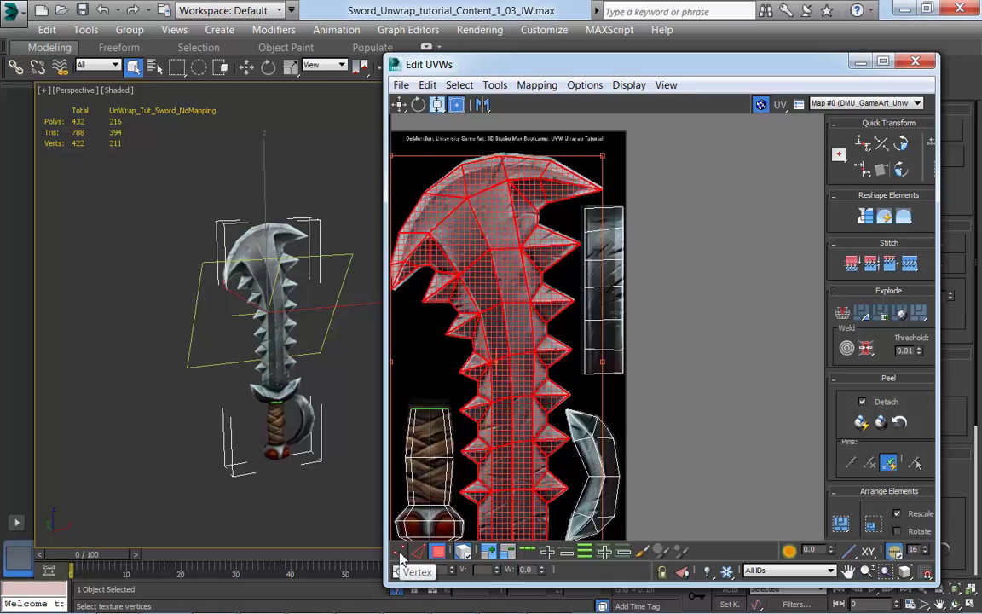
pyautogui.scroll(1, 661, 443)
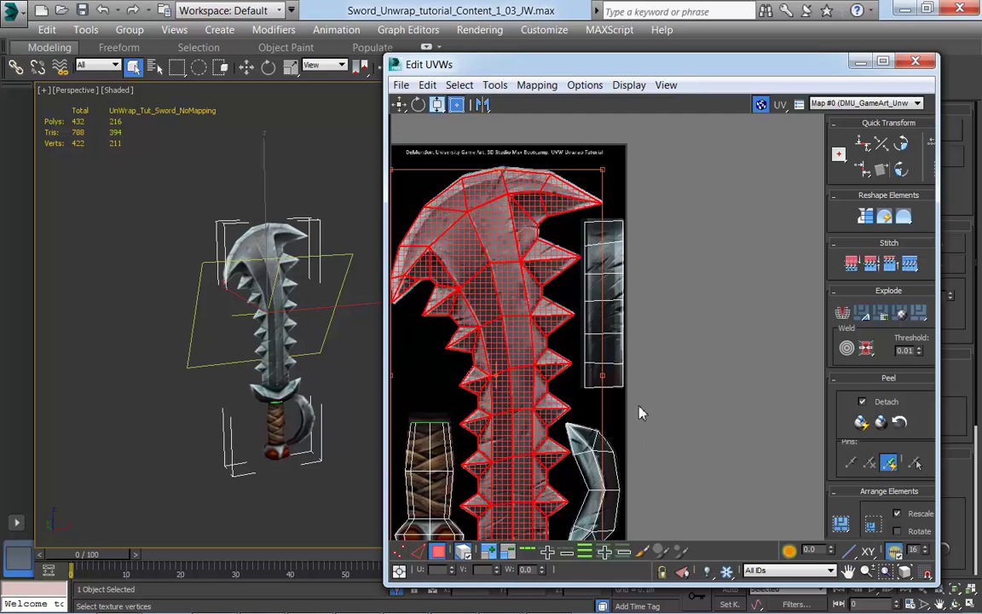
pyautogui.scroll(1, 648, 396)
pyautogui.moveTo(650, 393); pyautogui.dragTo(660, 432, button='middle')
pyautogui.scroll(4, 308, 399)
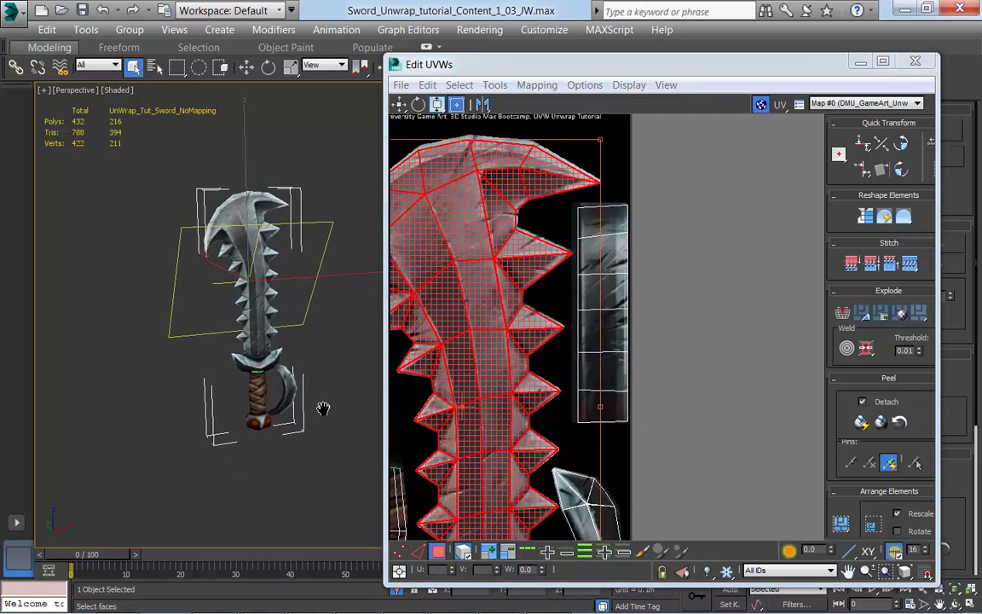
# Examine how the guard, grip and pommel on the sword model correspond to their UV elements on the painted texture
pyautogui.scroll(5, 308, 399)
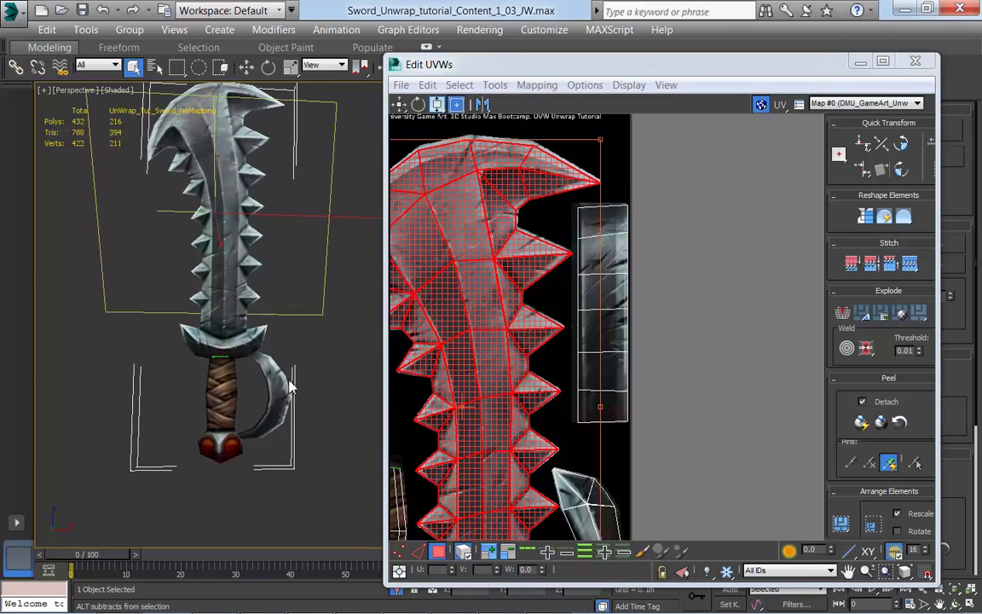
pyautogui.scroll(1, 340, 359)
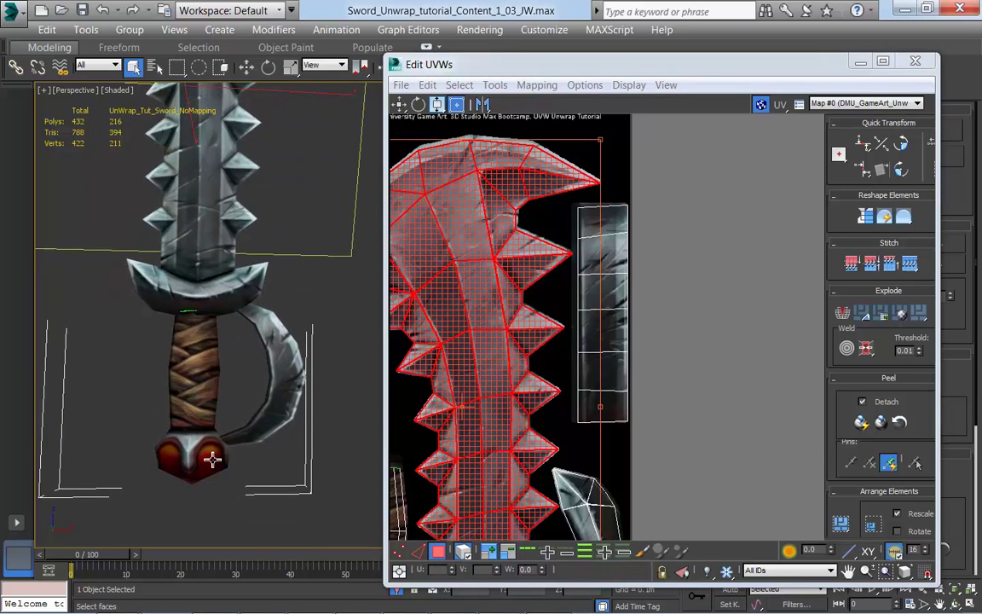
pyautogui.moveTo(316, 432); pyautogui.dragTo(341, 419, button='middle')
pyautogui.scroll(-2, 659, 418)
pyautogui.moveTo(659, 417); pyautogui.dragTo(644, 383, button='middle')
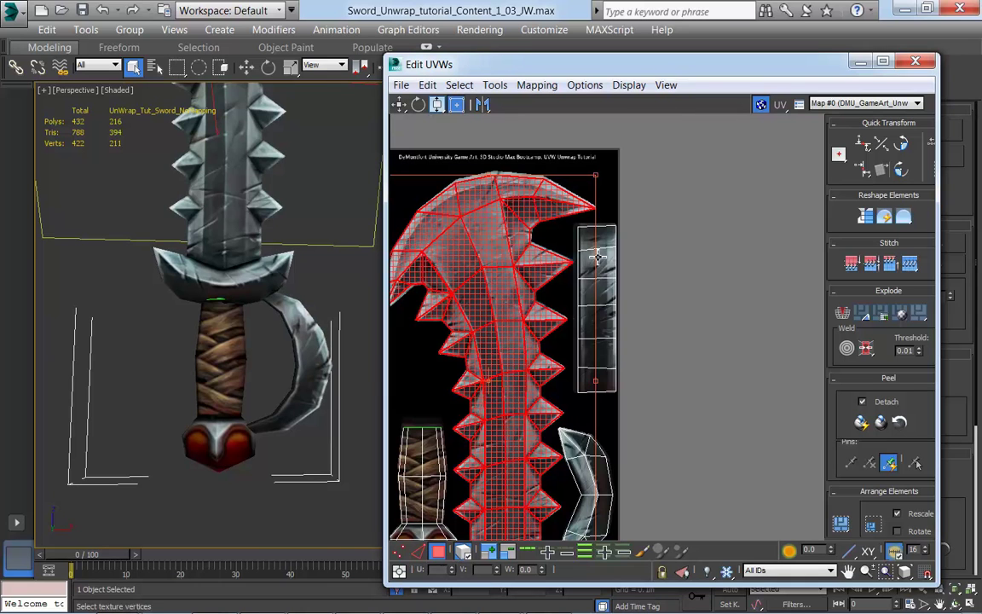
pyautogui.moveTo(637, 344); pyautogui.dragTo(646, 377, button='middle')
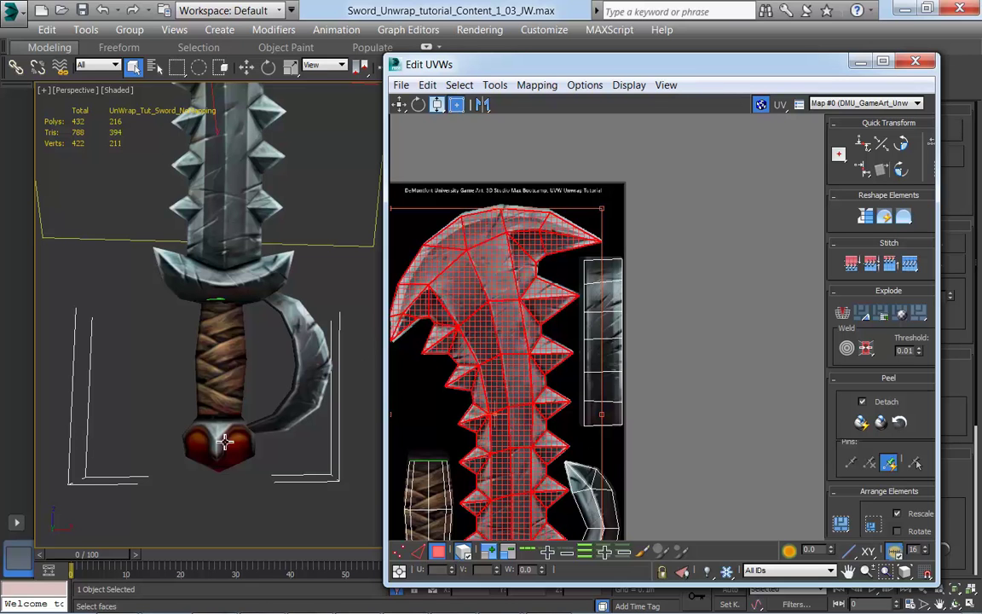
pyautogui.moveTo(663, 455); pyautogui.dragTo(688, 381, button='middle')
pyautogui.scroll(-1, 715, 434)
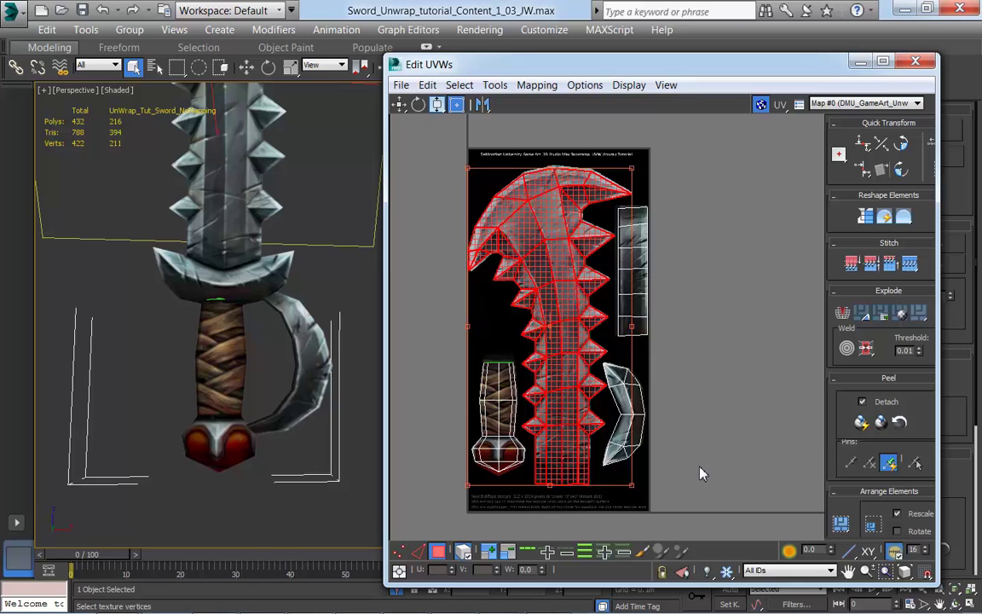
# Switch the UV selection to vertex mode and back to polygon mode, and clear the blade selection
pyautogui.press('2')
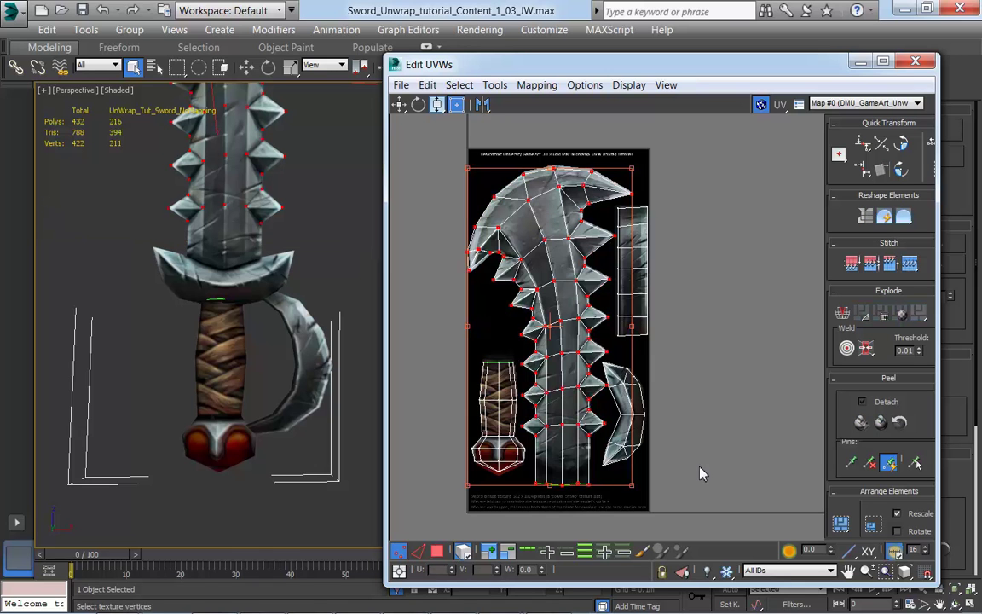
pyautogui.press('3')
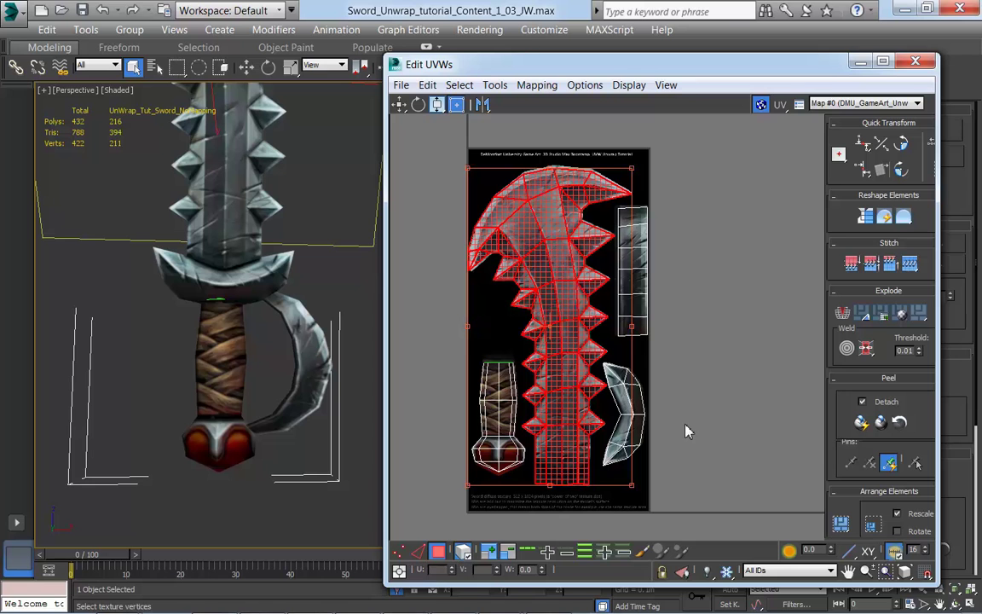
pyautogui.moveTo(542, 70); pyautogui.dragTo(644, 88)
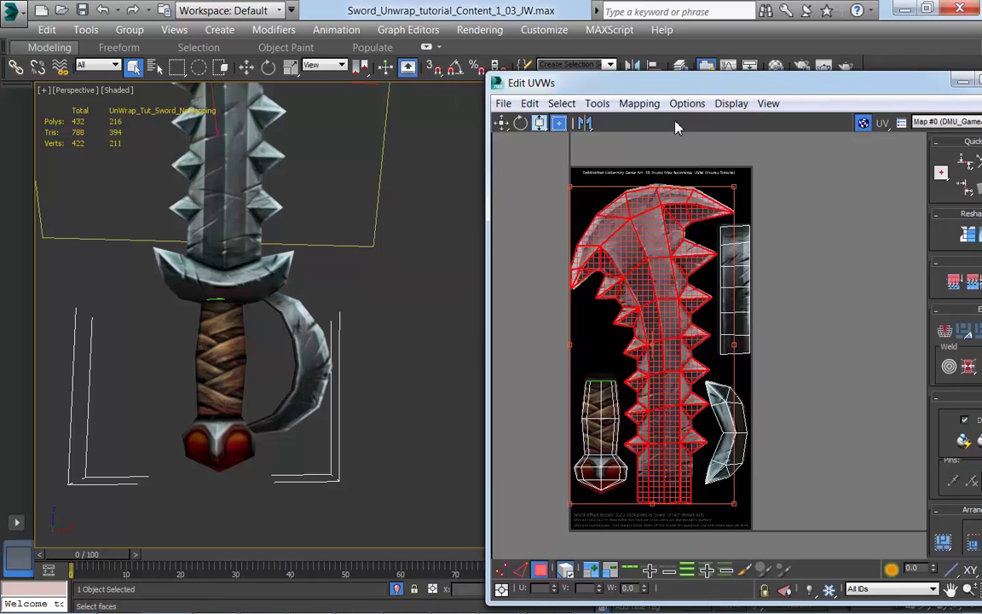
pyautogui.moveTo(616, 82); pyautogui.dragTo(503, 58)
pyautogui.click(692, 237)
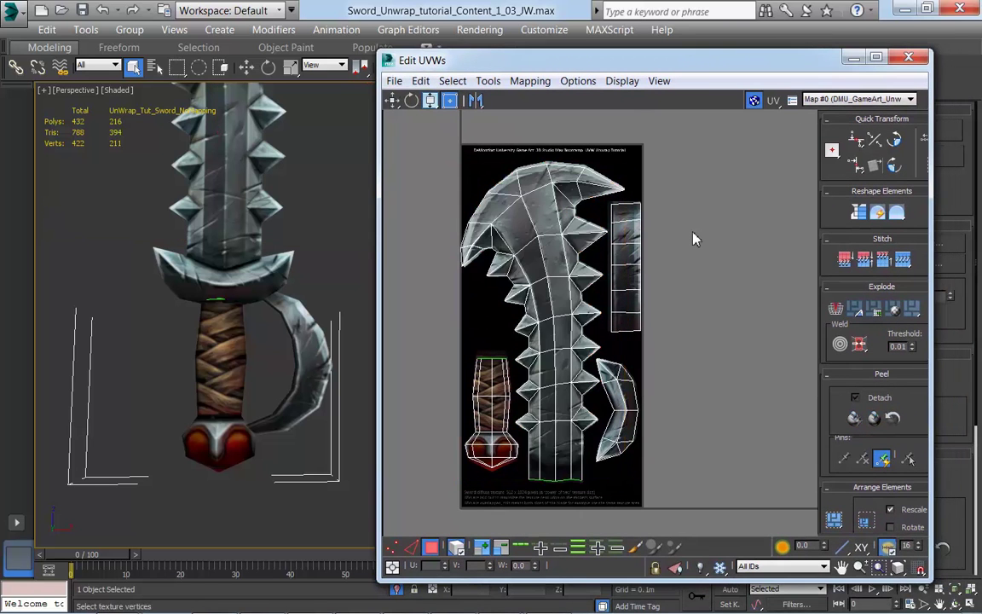
# Cycle twice through the move, rotate and scale tools in the UV editor, ending on scale
pyautogui.press('w')
pyautogui.press('e')
pyautogui.press('r')
pyautogui.press('w')
pyautogui.press('e')
pyautogui.press('r')
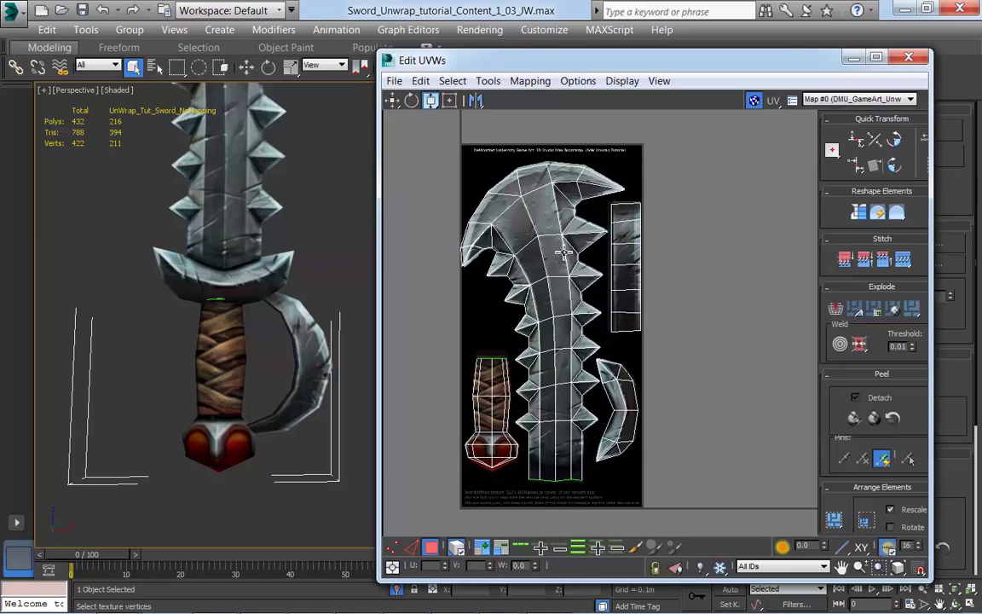
pyautogui.moveTo(666, 450); pyautogui.dragTo(698, 463, button='middle')
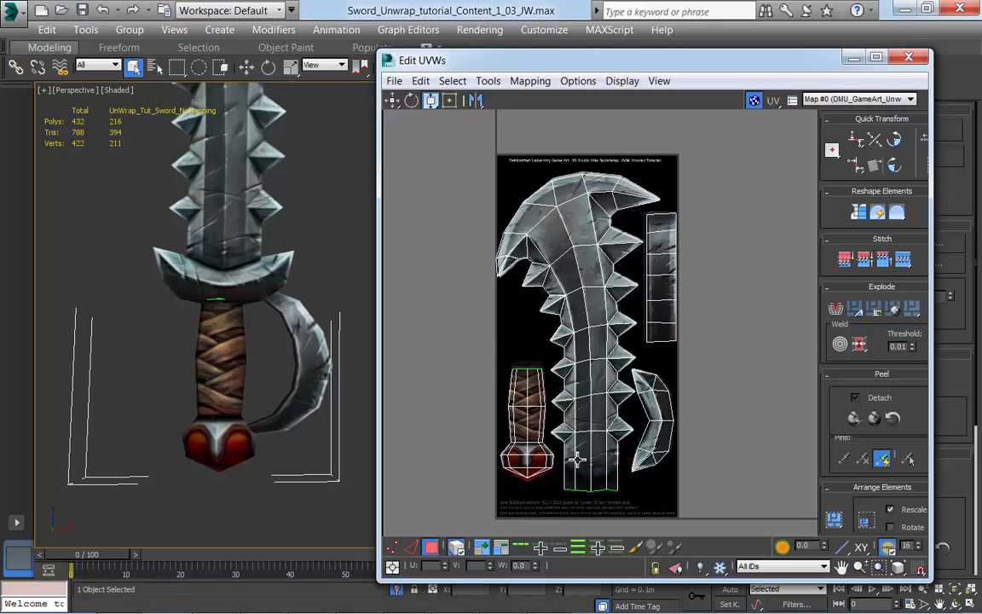
# Select the whole blade element, turn off selection by element, and region-select the faces around the blade's upper curve
pyautogui.click(587, 413)
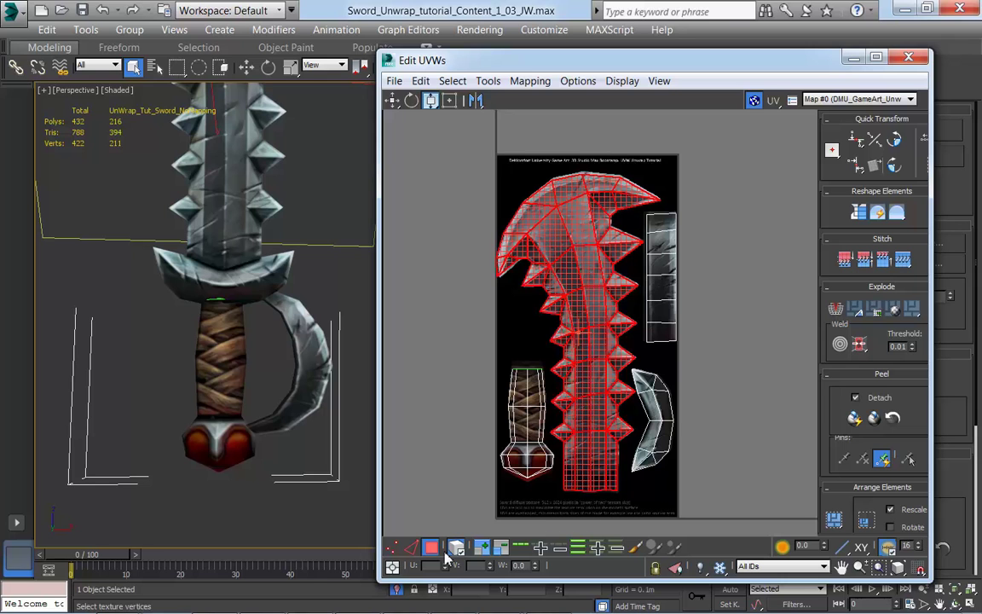
pyautogui.click(522, 184)
pyautogui.moveTo(524, 174); pyautogui.dragTo(559, 222)
pyautogui.moveTo(744, 401); pyautogui.dragTo(744, 418, button='middle')
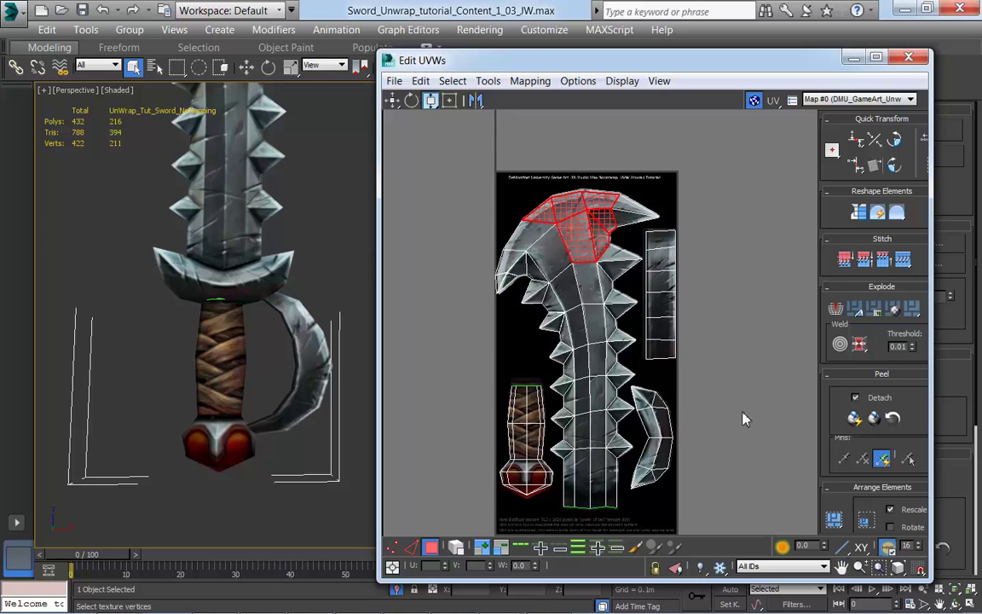
pyautogui.moveTo(334, 324); pyautogui.dragTo(235, 153, button='middle')
pyautogui.scroll(4, 339, 396)
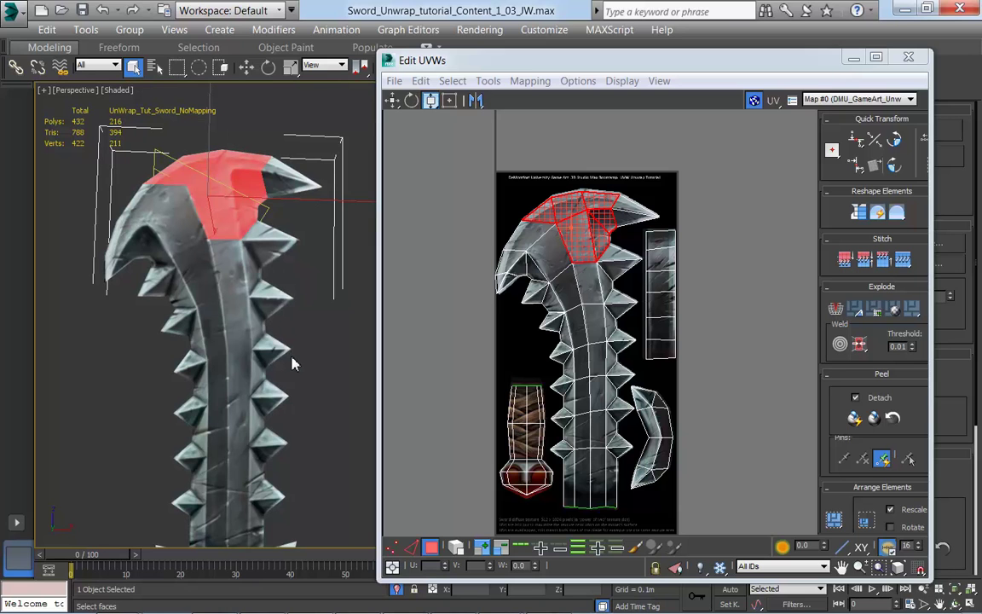
# Clear the face selection and select a single face halfway along the blade on the sword model
pyautogui.click(313, 347)
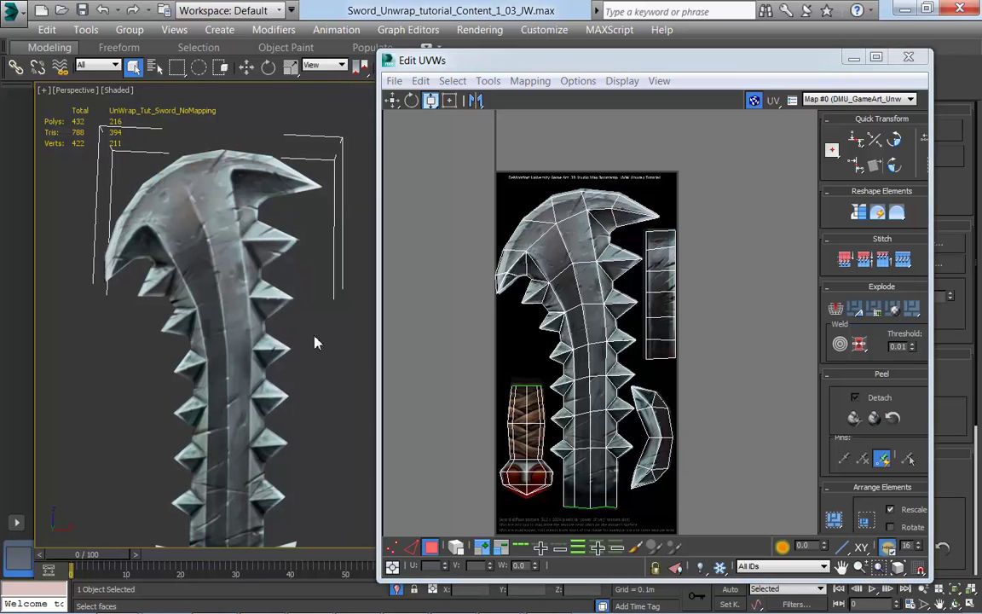
pyautogui.click(244, 300)
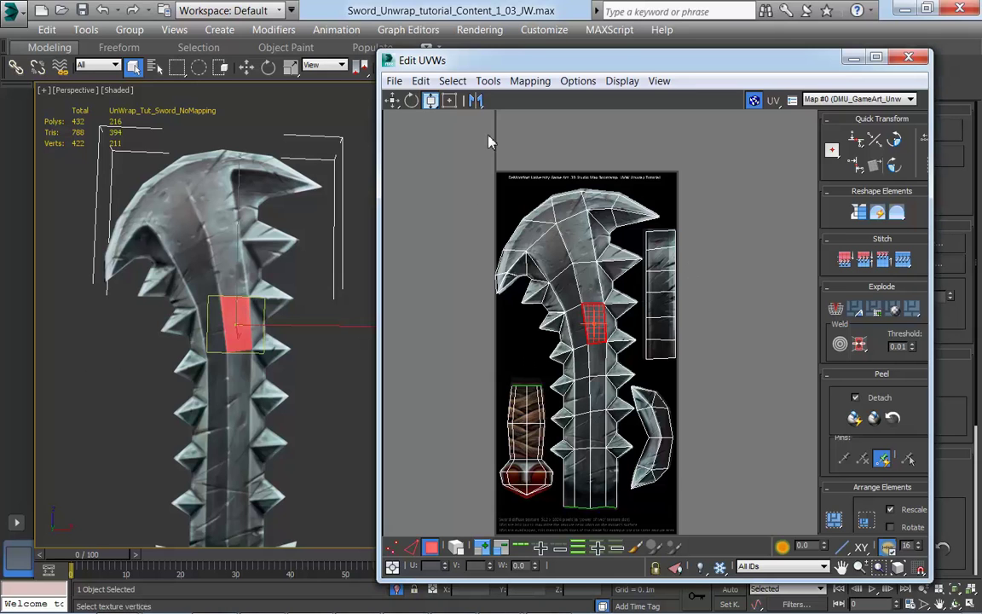
pyautogui.moveTo(763, 447); pyautogui.dragTo(762, 415, button='middle')
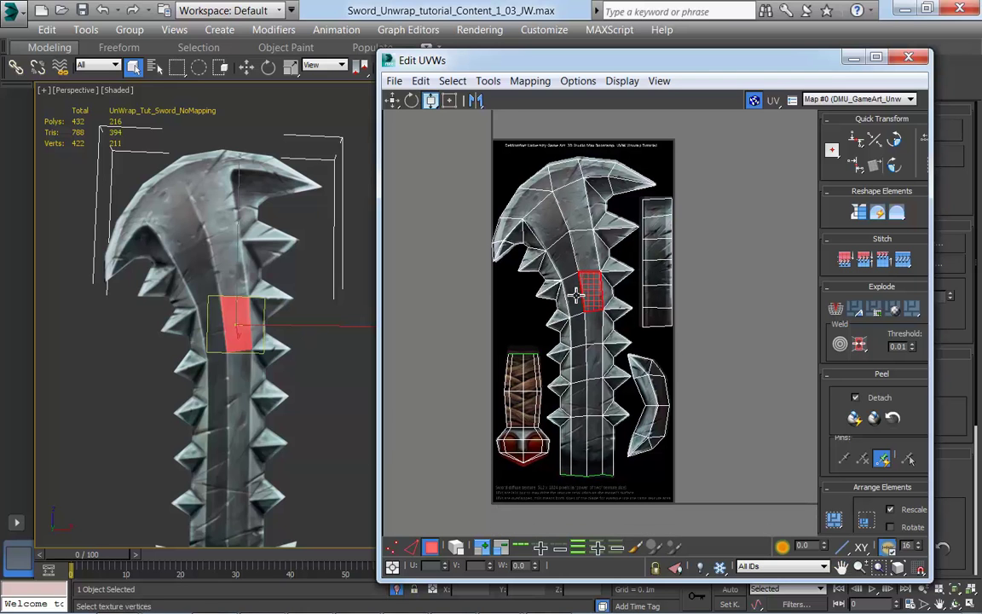
pyautogui.moveTo(706, 398); pyautogui.dragTo(699, 390, button='middle')
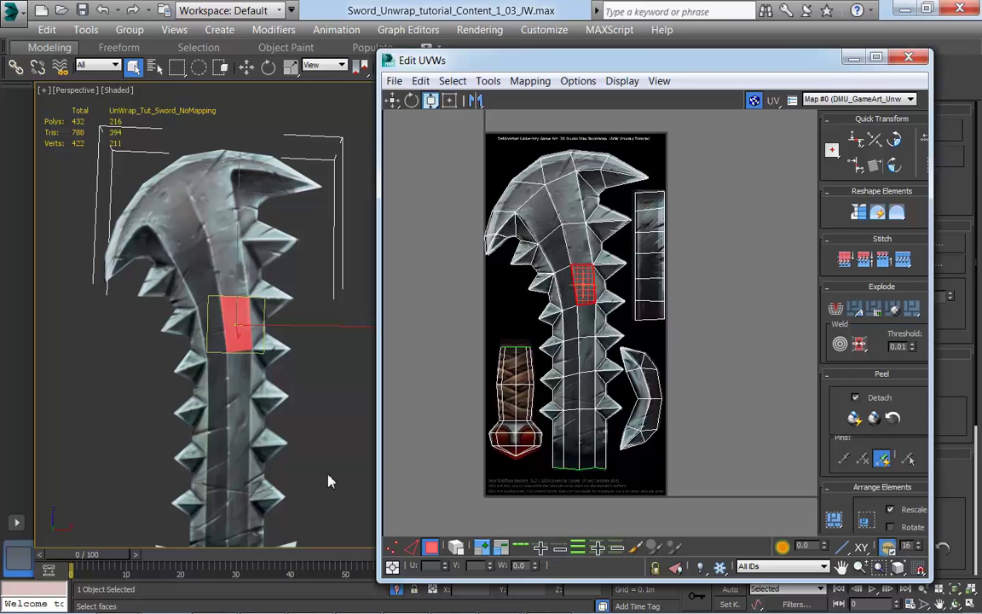
pyautogui.keyDown('alt'); pyautogui.moveTo(324, 421); pyautogui.dragTo(347, 450, button='middle'); pyautogui.keyUp('alt')
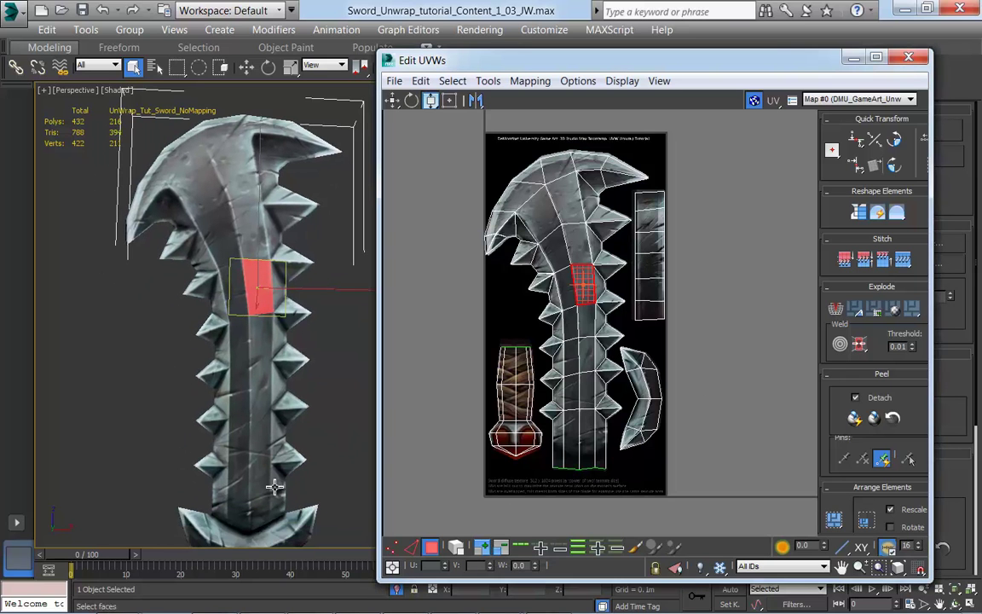
# Select a face on the blade's lowest spike, grow the selection over the whole blade, and clear it
pyautogui.click(288, 454)
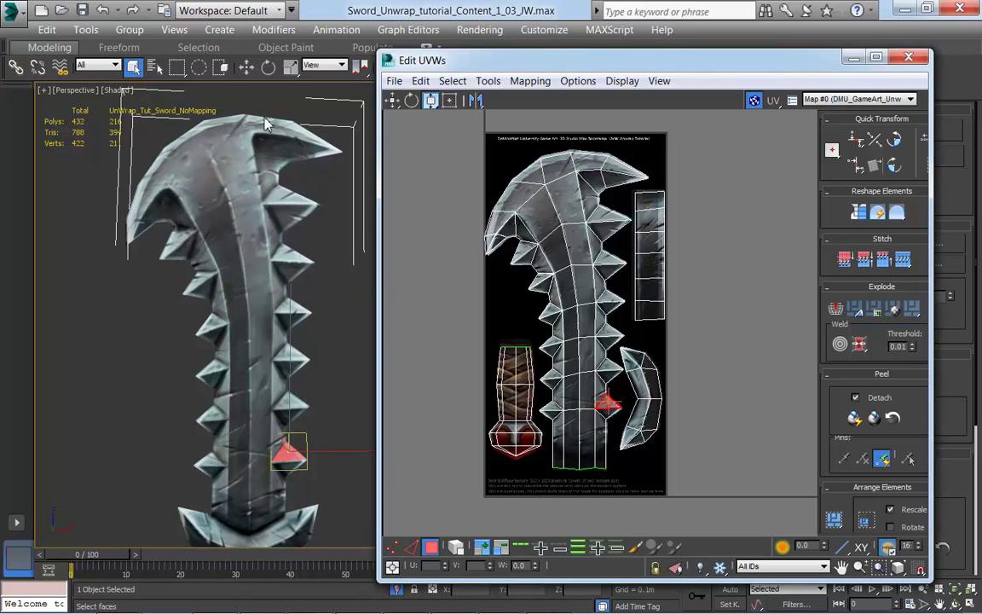
pyautogui.click(483, 547)
pyautogui.click(483, 548)
pyautogui.click(483, 547)
pyautogui.click(483, 548)
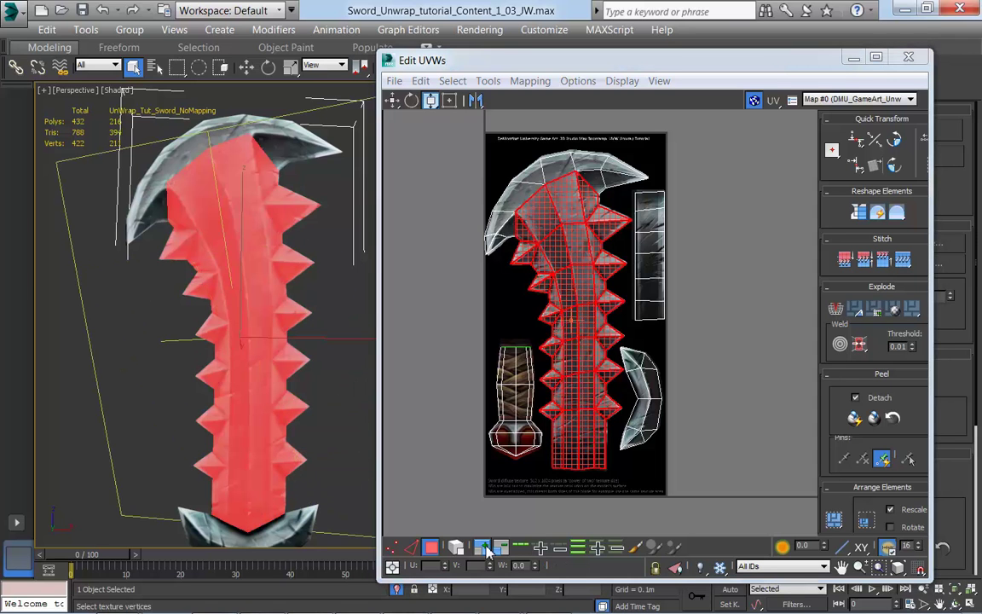
pyautogui.click(482, 547)
pyautogui.scroll(4, 324, 444)
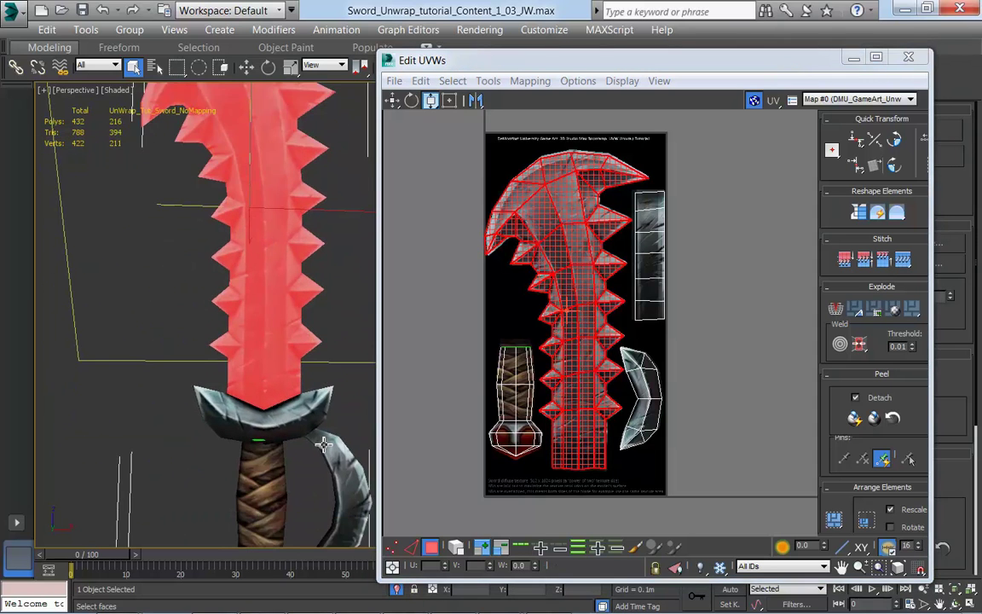
pyautogui.moveTo(332, 470); pyautogui.dragTo(337, 403, button='middle')
pyautogui.click(345, 502)
# Select a face on the pommel, grow the selection over the pommel and grip, and clear it
pyautogui.click(276, 489)
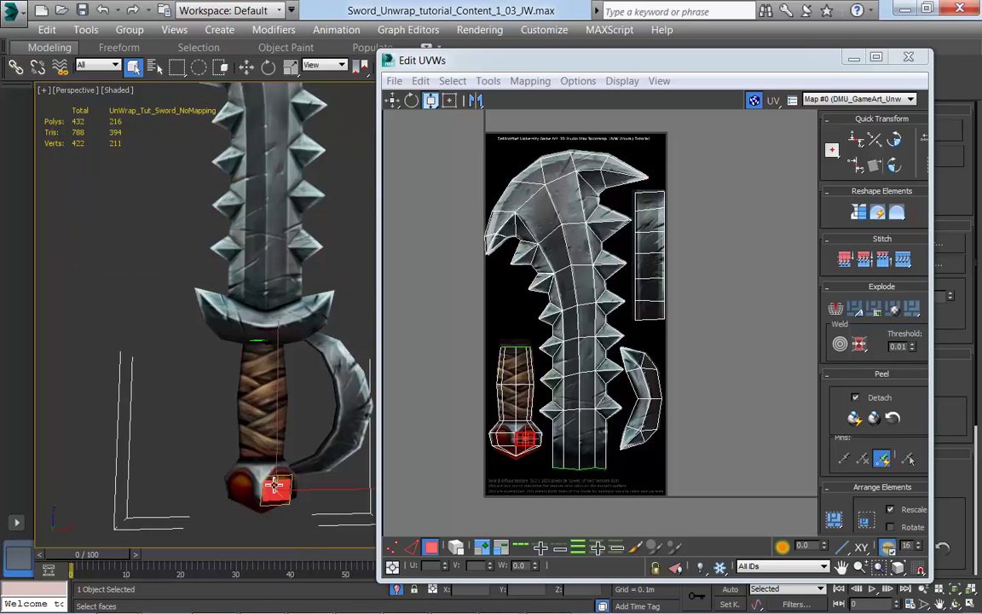
pyautogui.click(482, 548)
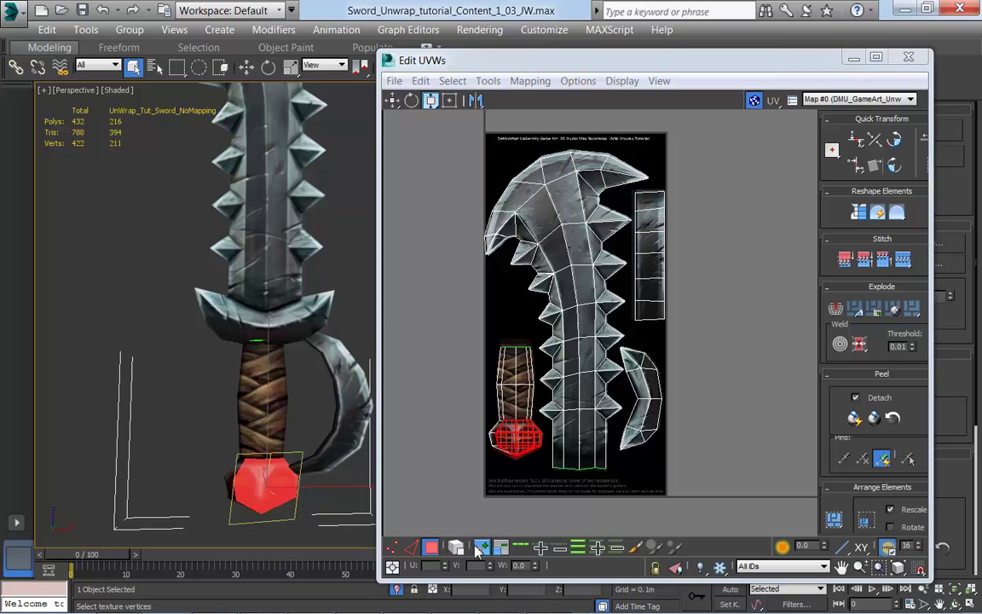
pyautogui.click(482, 547)
pyautogui.click(482, 547)
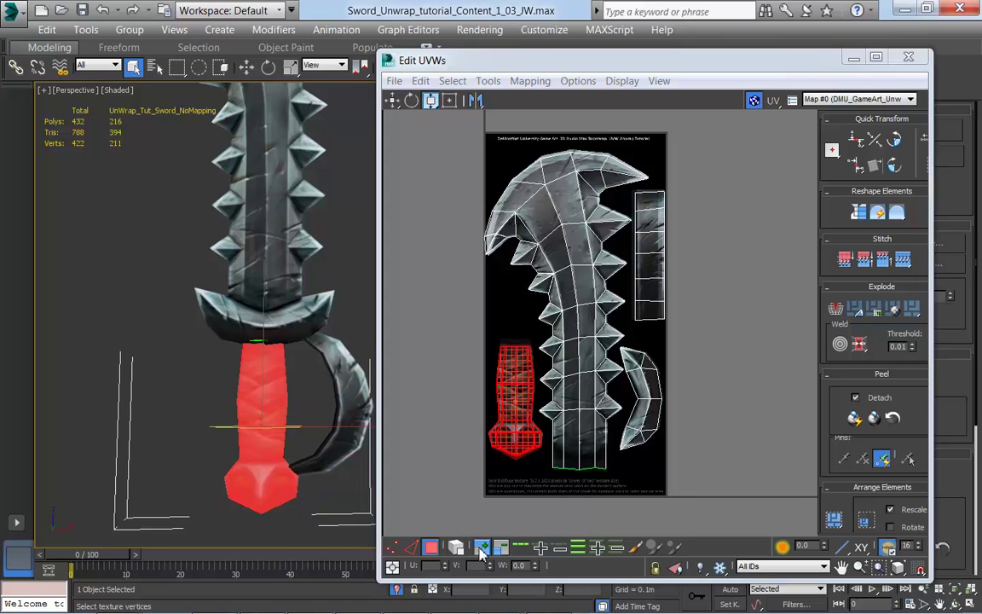
pyautogui.click(741, 479)
# Close the UV editor and bring the whole sword into view
pyautogui.moveTo(797, 67); pyautogui.dragTo(639, 122)
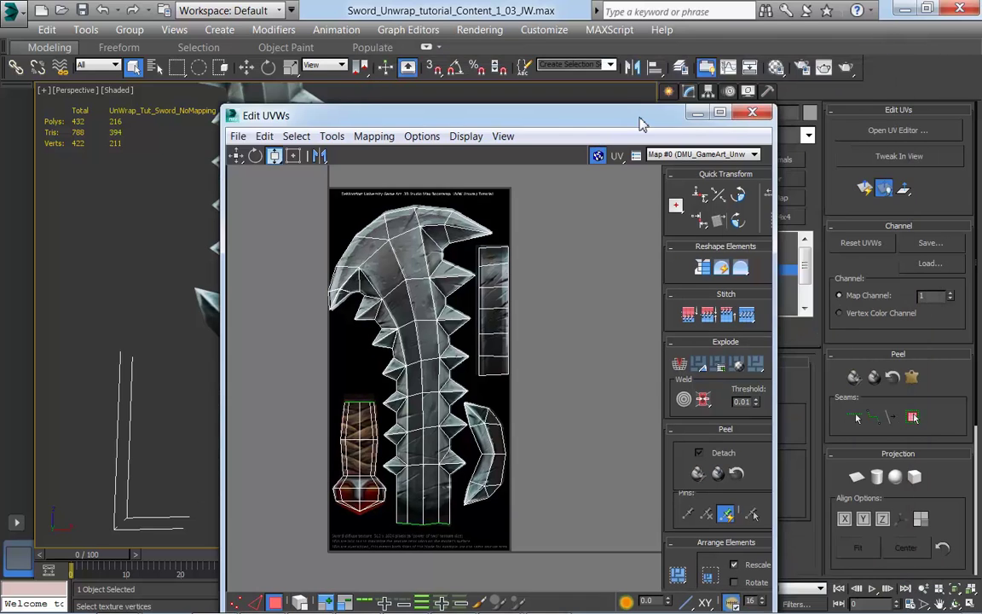
pyautogui.click(752, 113)
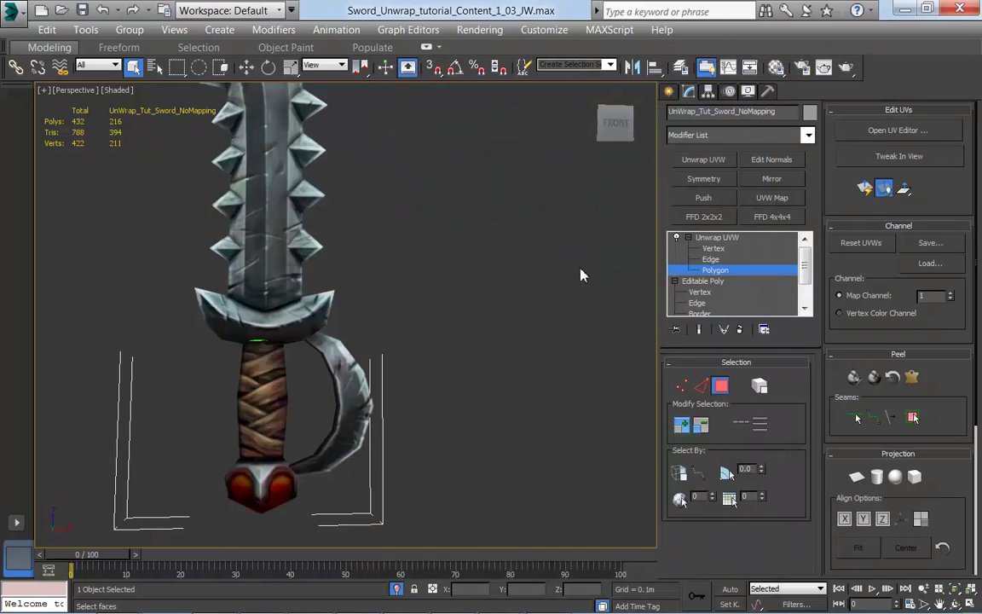
pyautogui.moveTo(581, 274); pyautogui.dragTo(603, 349, button='middle')
pyautogui.scroll(-4, 595, 334)
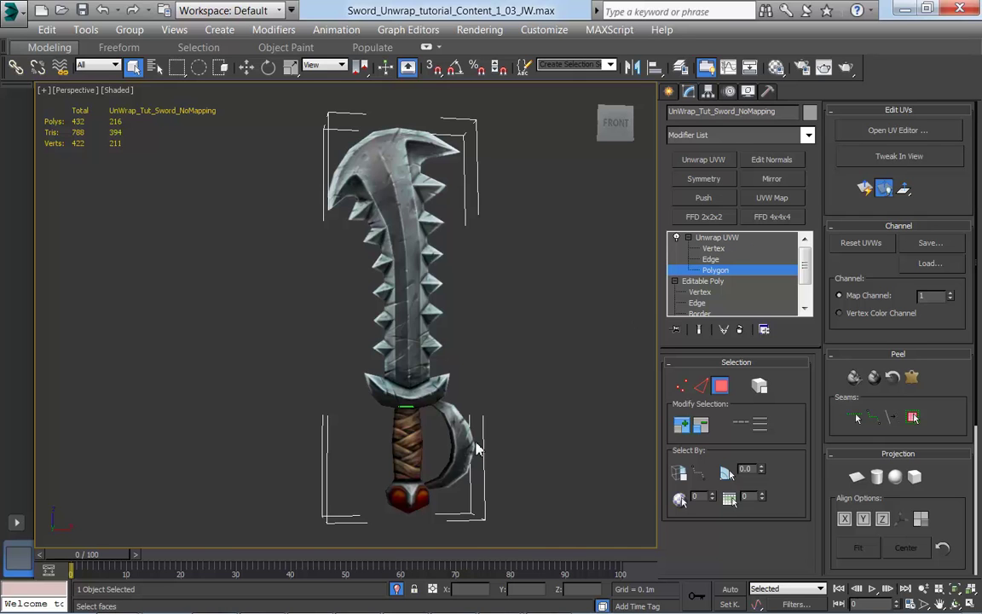
pyautogui.rightClick(753, 253)
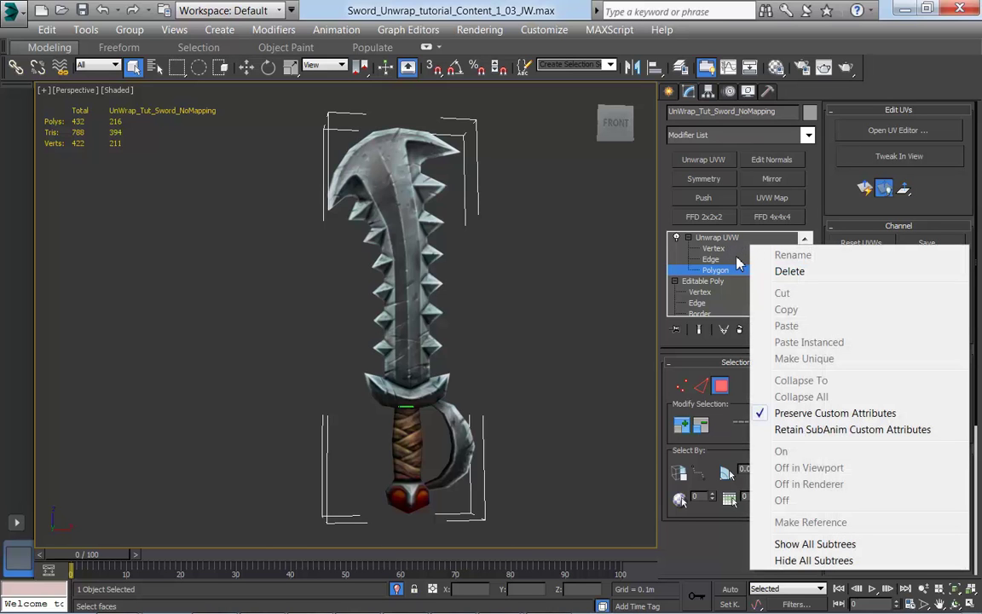
pyautogui.click(733, 250)
pyautogui.click(784, 279)
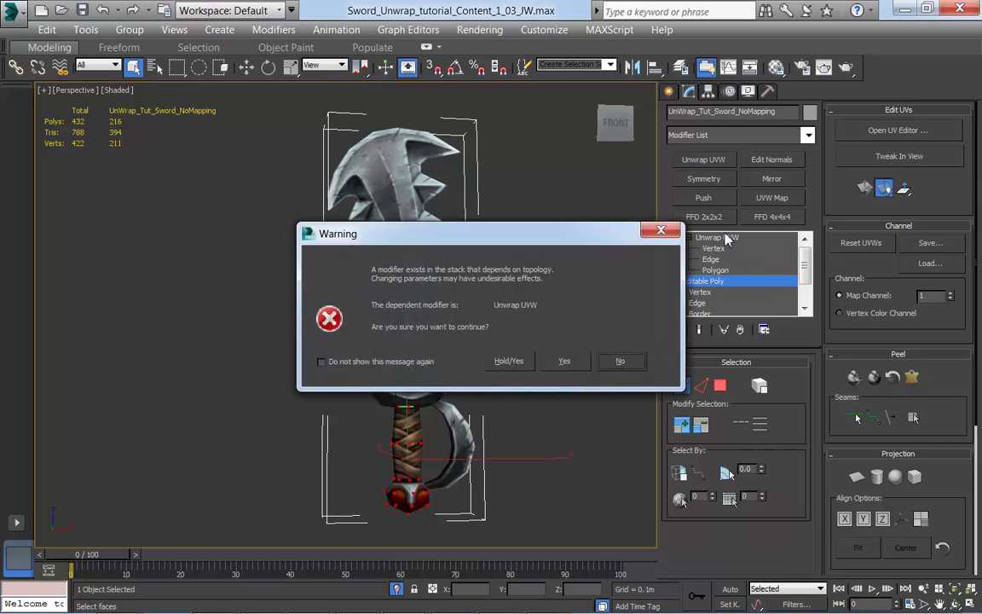
pyautogui.click(669, 229)
# Collapse the sword's whole modifier stack, including Unwrap UVW, and accept the warning
pyautogui.click(721, 240)
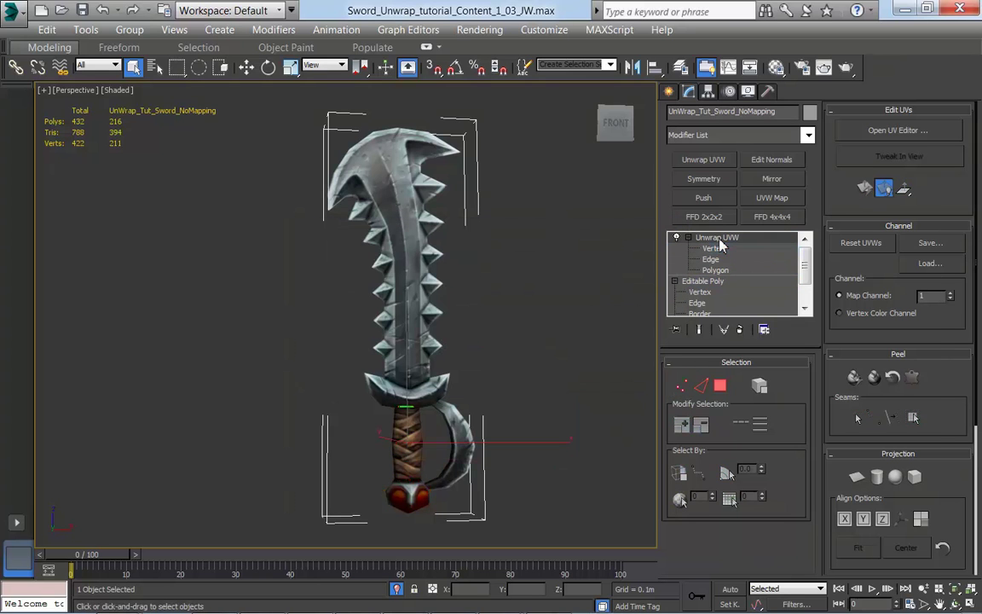
pyautogui.rightClick(720, 240)
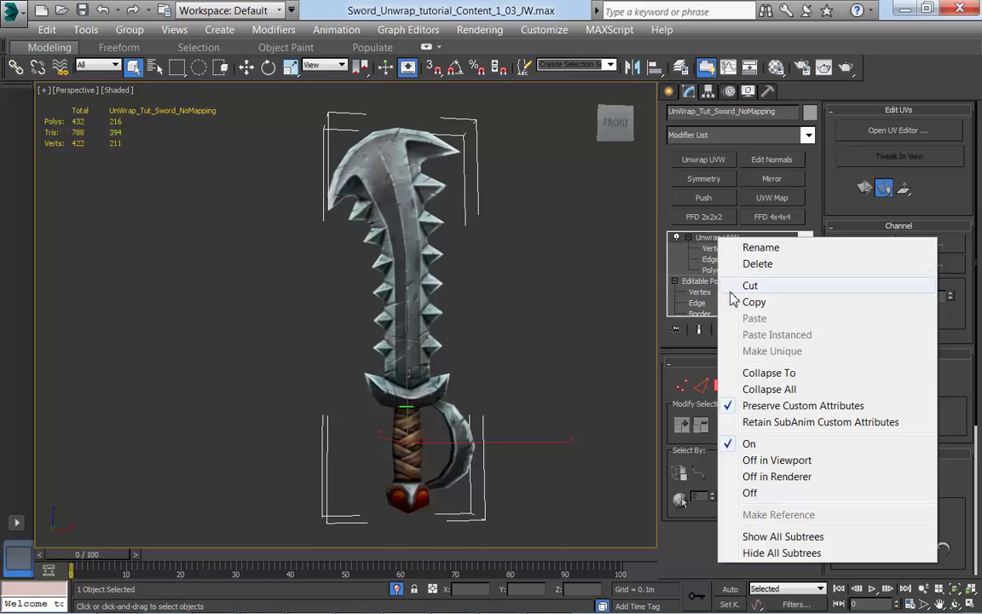
pyautogui.click(770, 390)
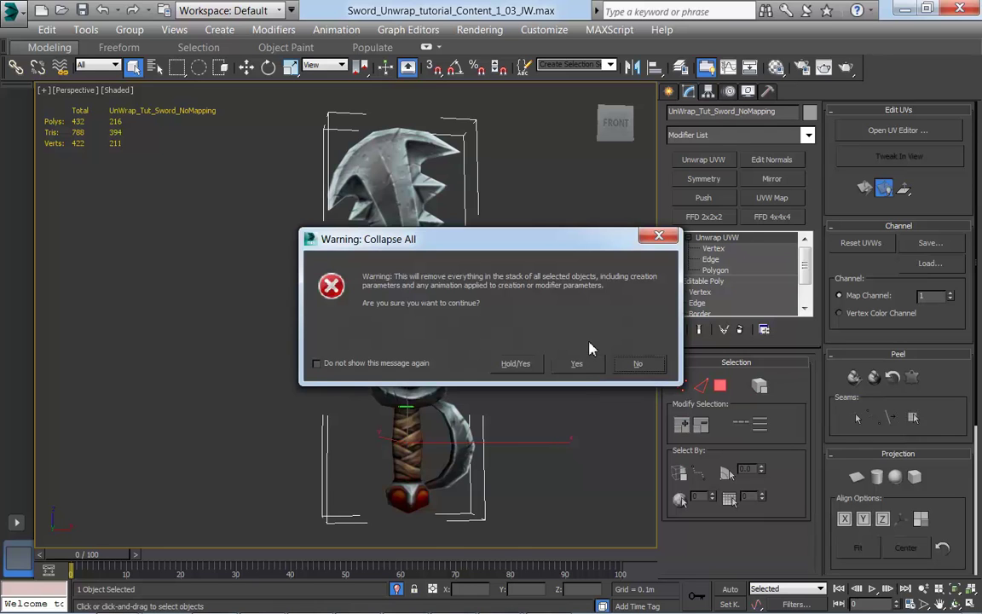
pyautogui.click(580, 367)
# Examine the finished textured sword model from slightly different angles
pyautogui.moveTo(589, 328); pyautogui.dragTo(582, 353, button='middle')
pyautogui.moveTo(447, 414); pyautogui.dragTo(471, 355, button='middle')
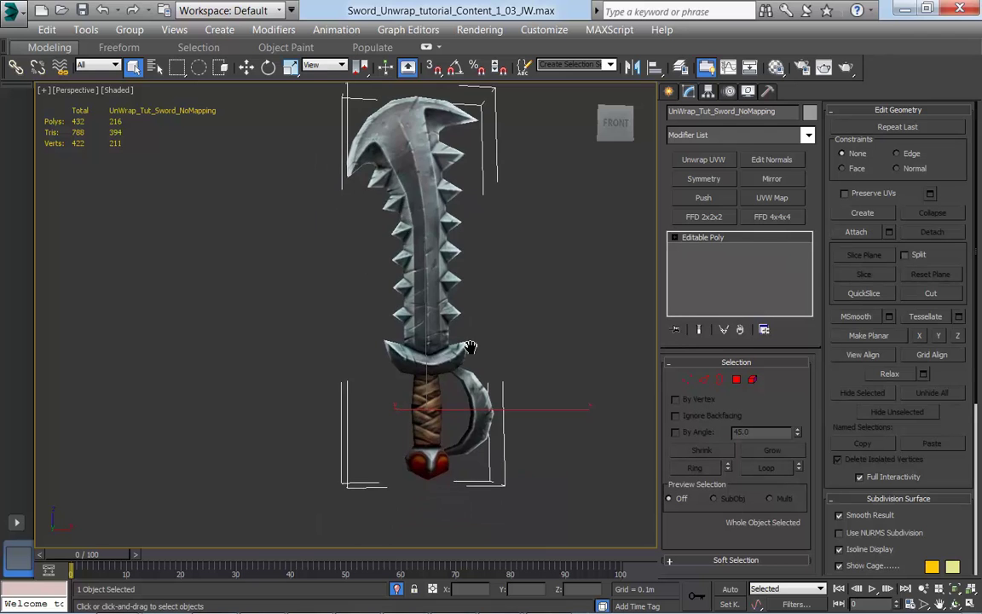
pyautogui.keyDown('alt'); pyautogui.moveTo(395, 358); pyautogui.dragTo(422, 350, button='middle'); pyautogui.keyUp('alt')
pyautogui.moveTo(502, 309); pyautogui.dragTo(533, 375, button='middle')
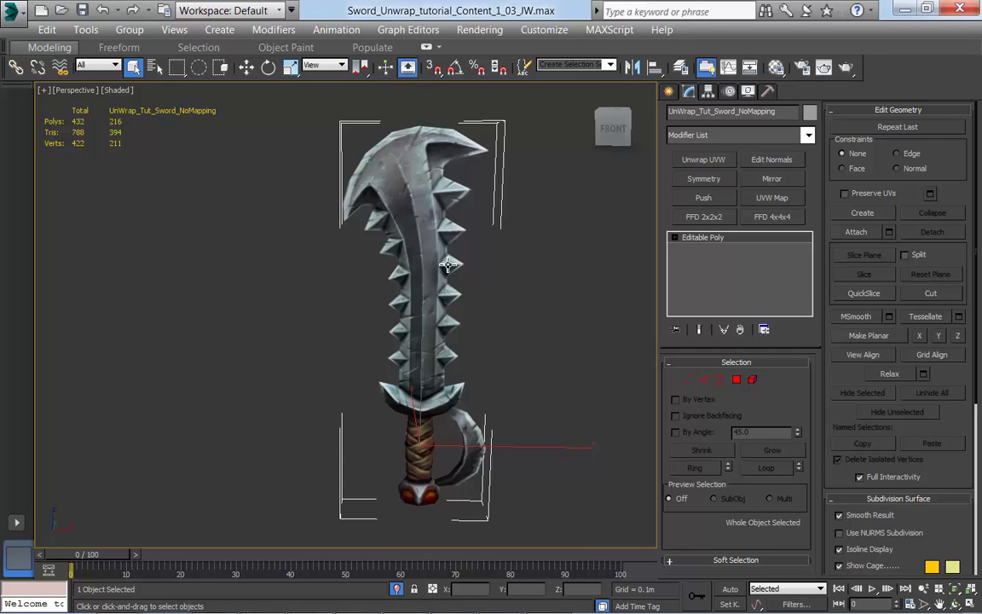
pyautogui.moveTo(515, 359); pyautogui.dragTo(444, 335, button='middle')
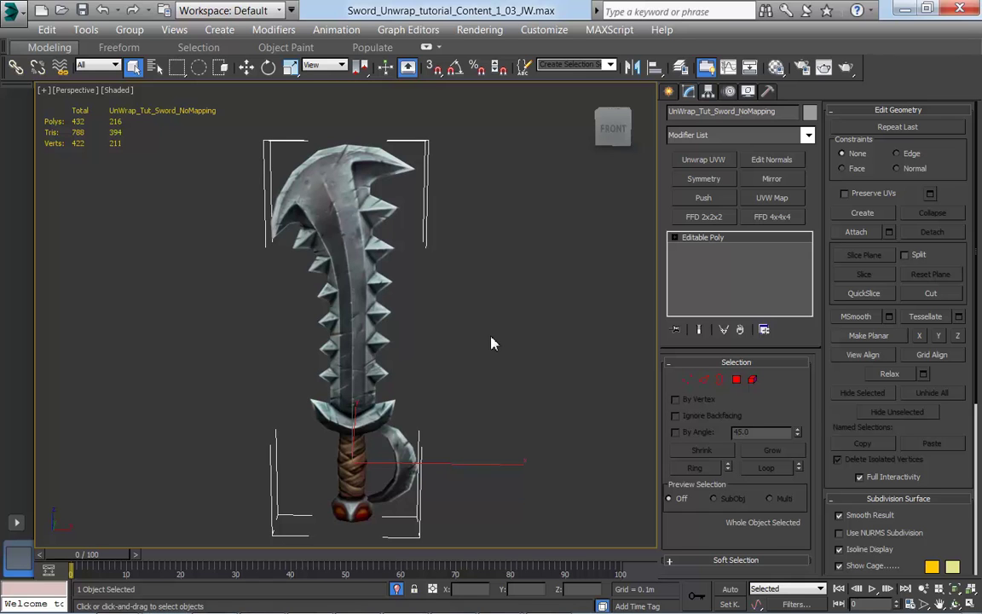
pyautogui.moveTo(492, 413); pyautogui.dragTo(507, 395, button='middle')
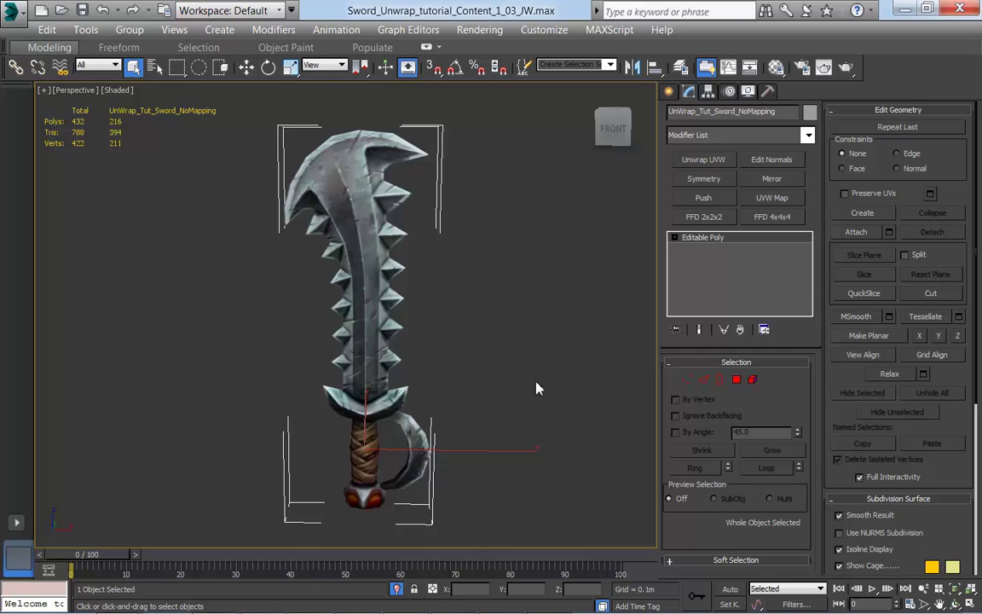
pyautogui.moveTo(536, 391); pyautogui.dragTo(521, 393, button='middle')
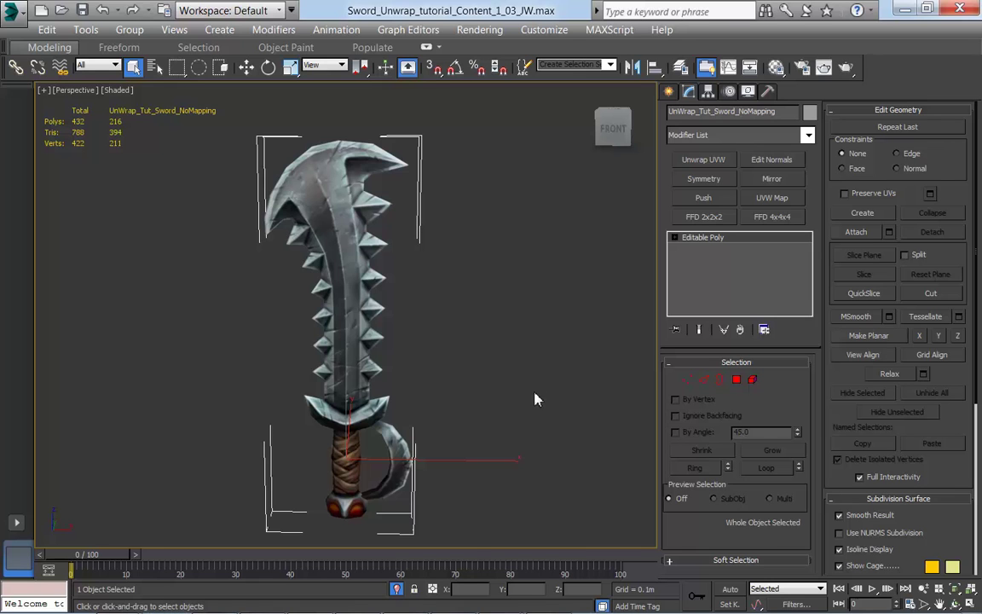
pyautogui.keyDown('alt'); pyautogui.moveTo(530, 423); pyautogui.dragTo(550, 414, button='middle'); pyautogui.keyUp('alt')
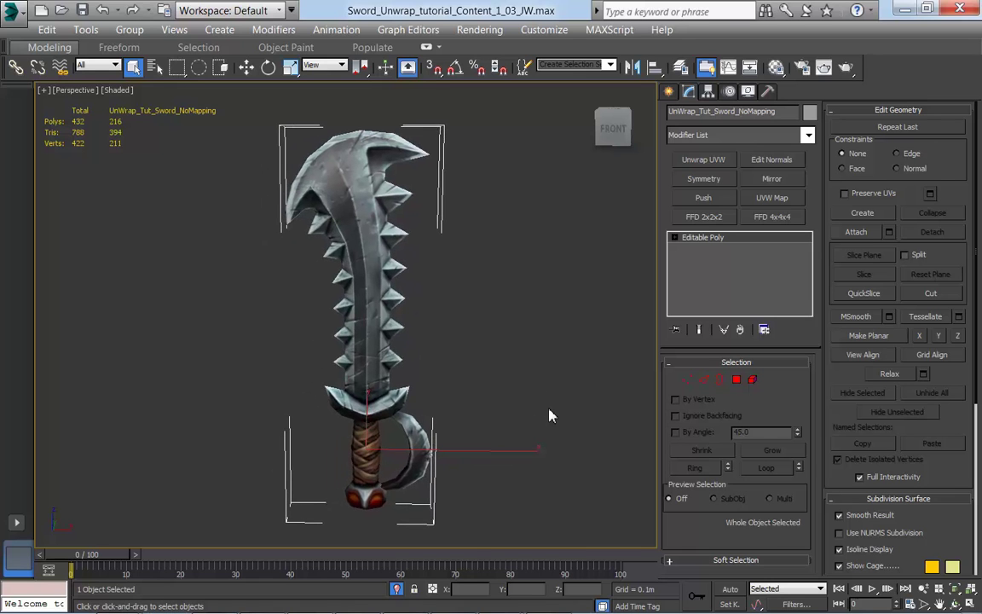